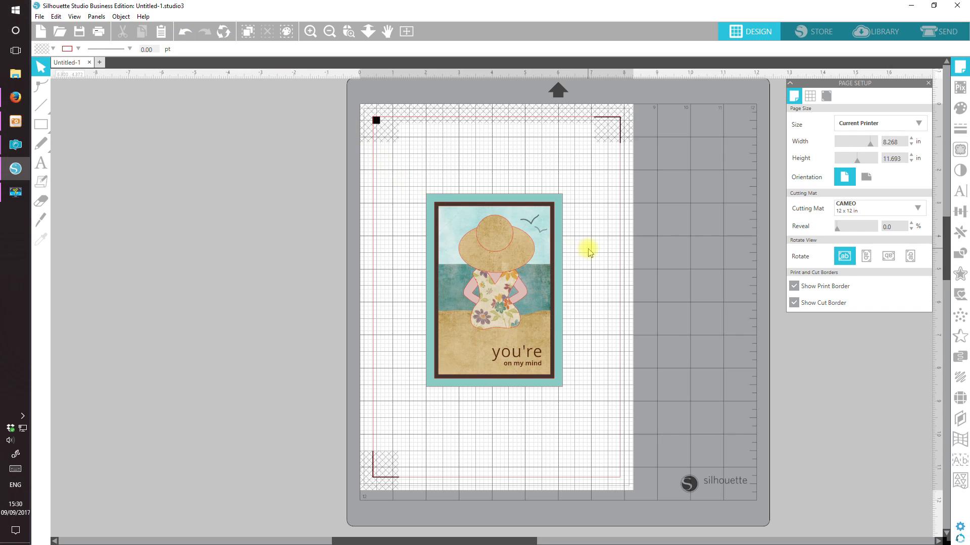
Step: Move the finished beach card design off the page into the empty space beside the cutting mat
left_click_drag(537, 276, 329, 177)
left_click(292, 379)
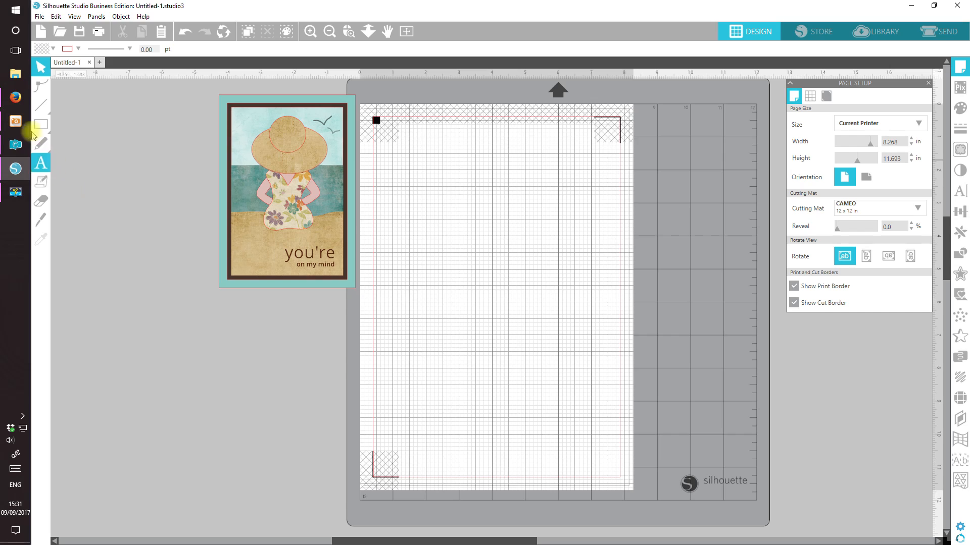
Step: Switch to Firefox, copy the beach babe card photo from the Pinterest pin, and paste it into the Silhouette Studio document
left_click(16, 97)
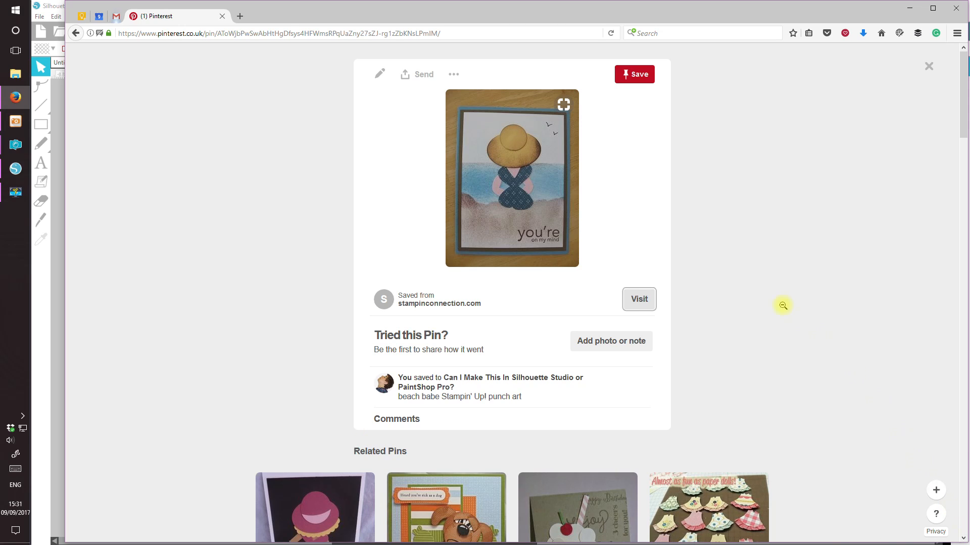
right_click(527, 190)
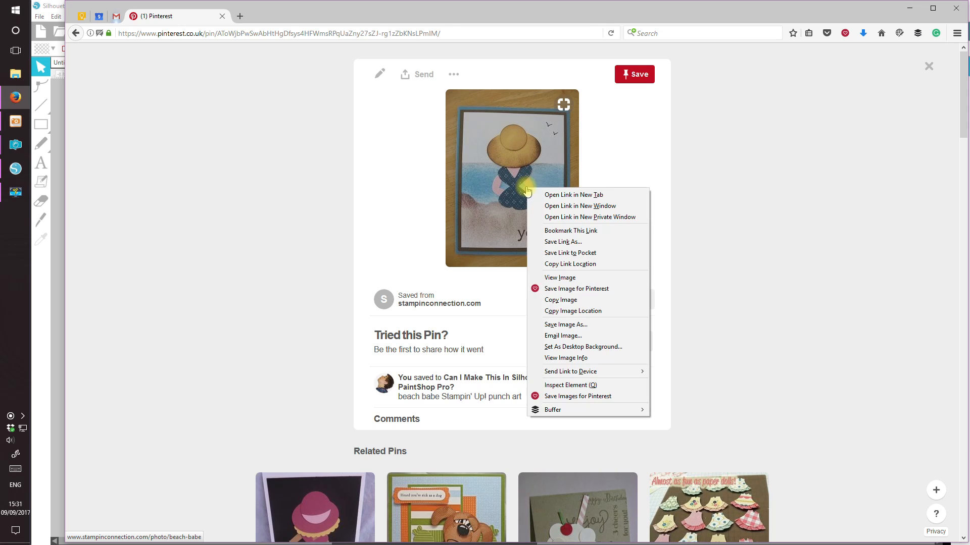
left_click(568, 301)
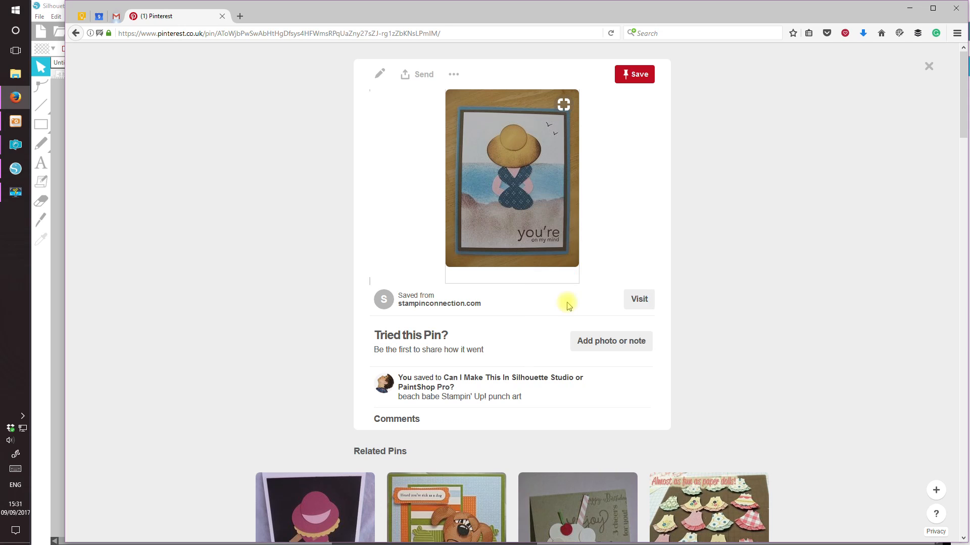
left_click(59, 98)
key("ctrl+v")
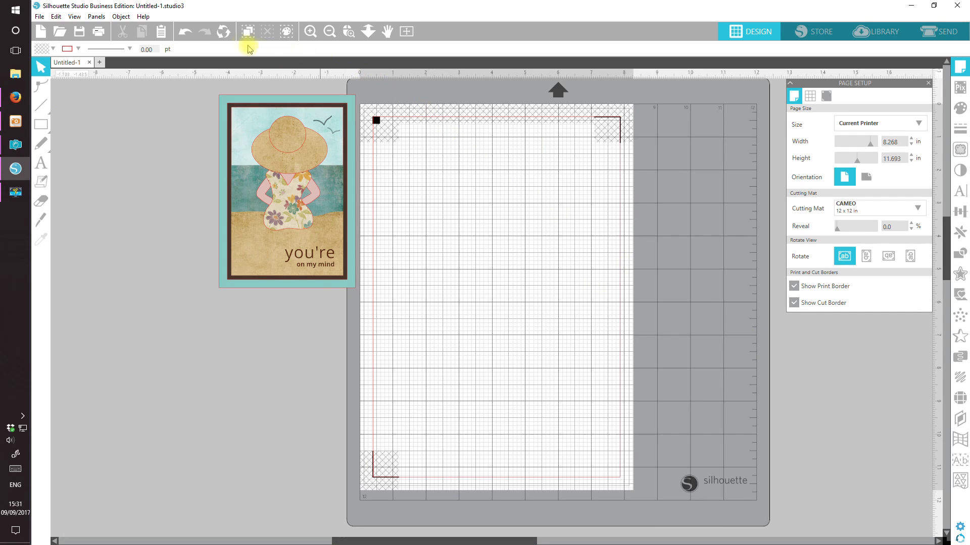
left_click(161, 32)
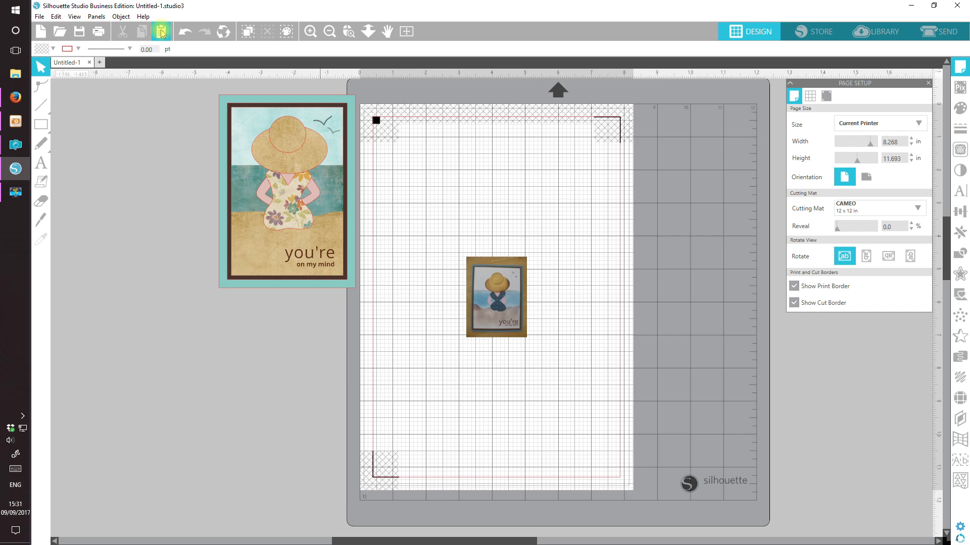
Step: Move the pasted card photo off the page and enlarge it proportionally to about 4.26 x 5.67 in
left_click_drag(485, 296, 116, 138)
left_click(158, 182)
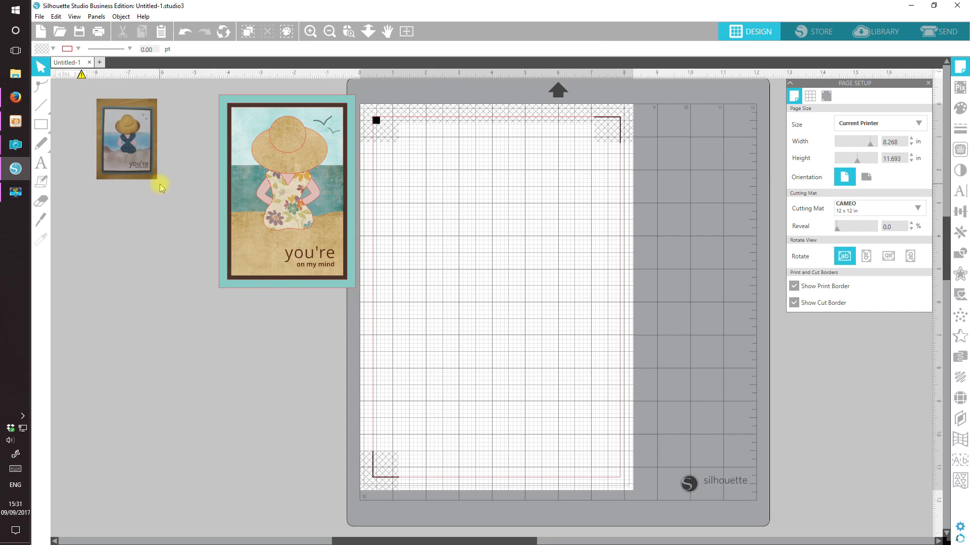
left_click(150, 173)
left_click_drag(162, 182, 211, 312)
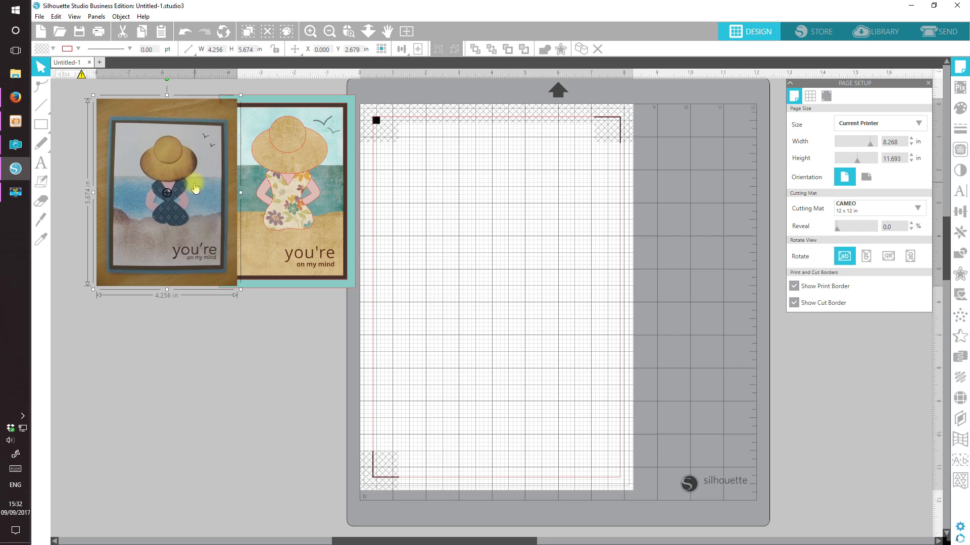
Step: Arrange the card photo directly above the finished card design beside the page, then clear the selection
left_click_drag(207, 168, 326, 169)
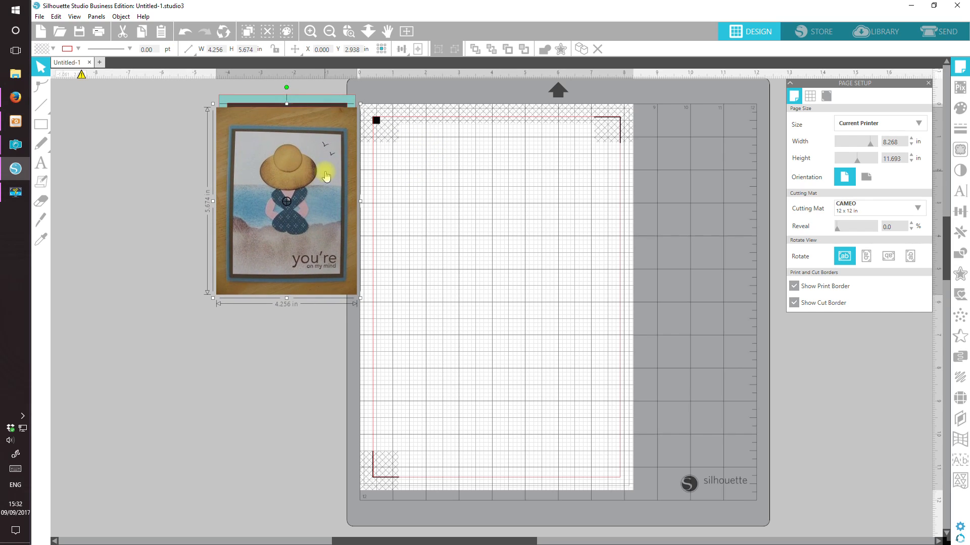
left_click_drag(320, 97, 325, 307)
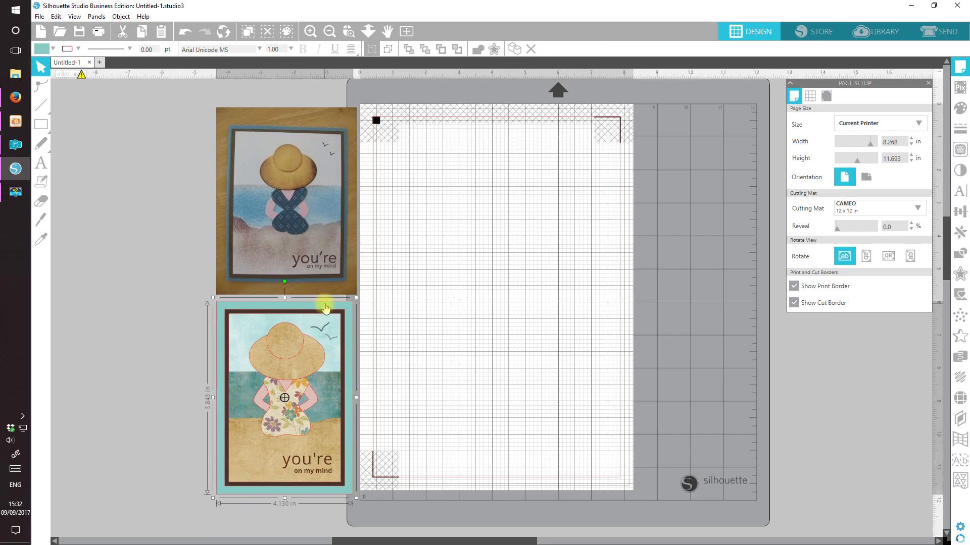
left_click(320, 219)
left_click_drag(321, 219, 321, 217)
left_click_drag(305, 342, 307, 335)
key("Escape")
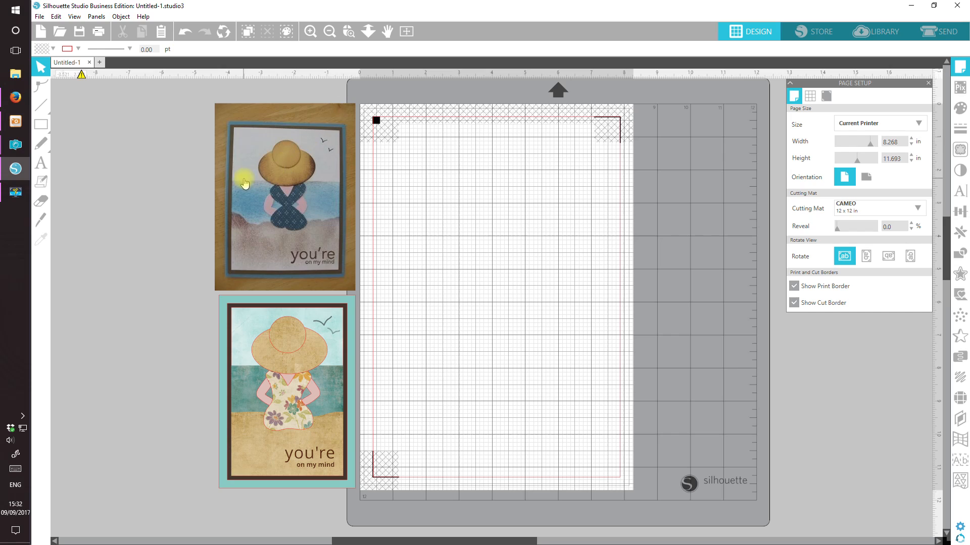
Step: Draw a portrait rectangle about 4.89 x 7.79 in in the middle of the page
mouse_move(82, 76)
mouse_move(44, 126)
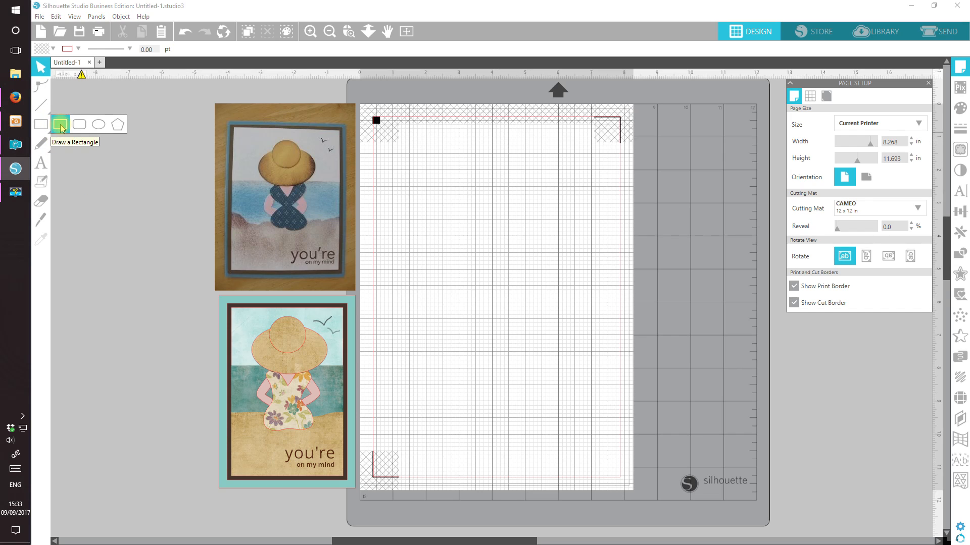
left_click(60, 125)
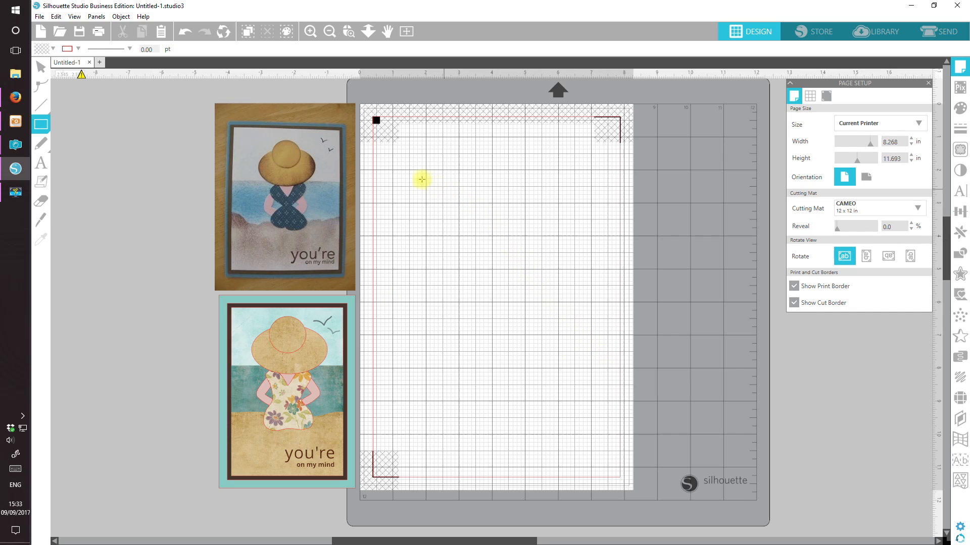
left_click_drag(413, 175, 576, 433)
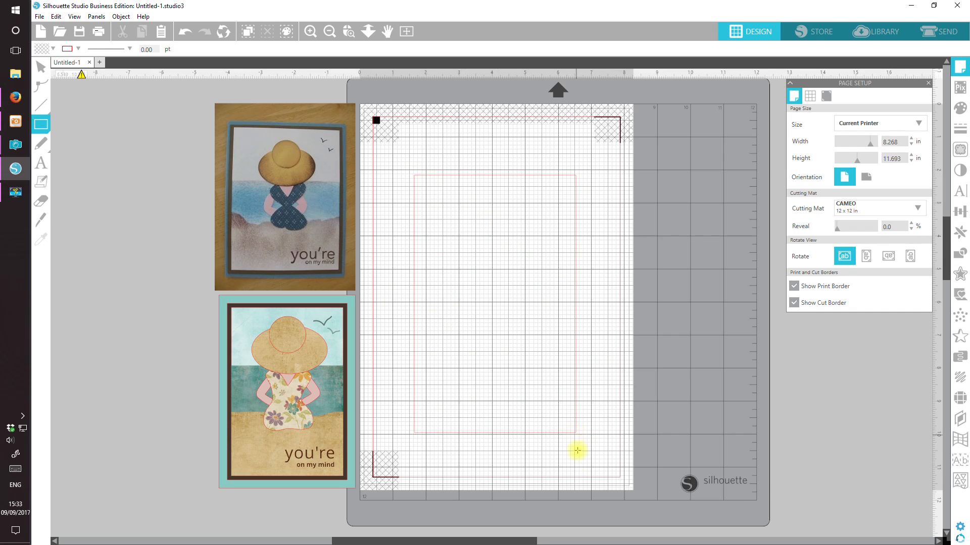
left_click(53, 68)
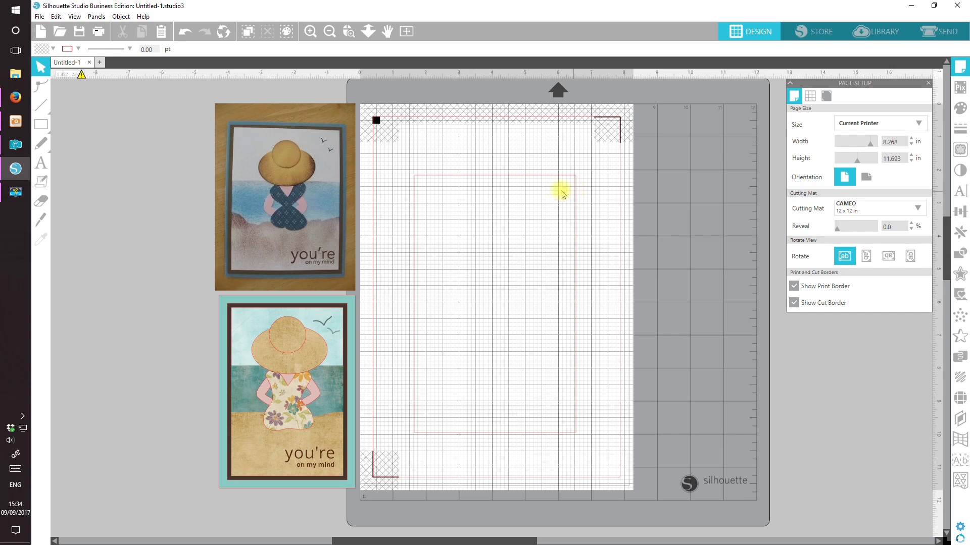
Step: Resize the rectangle to 4.13 in wide and 5.845 in high
left_click(502, 177)
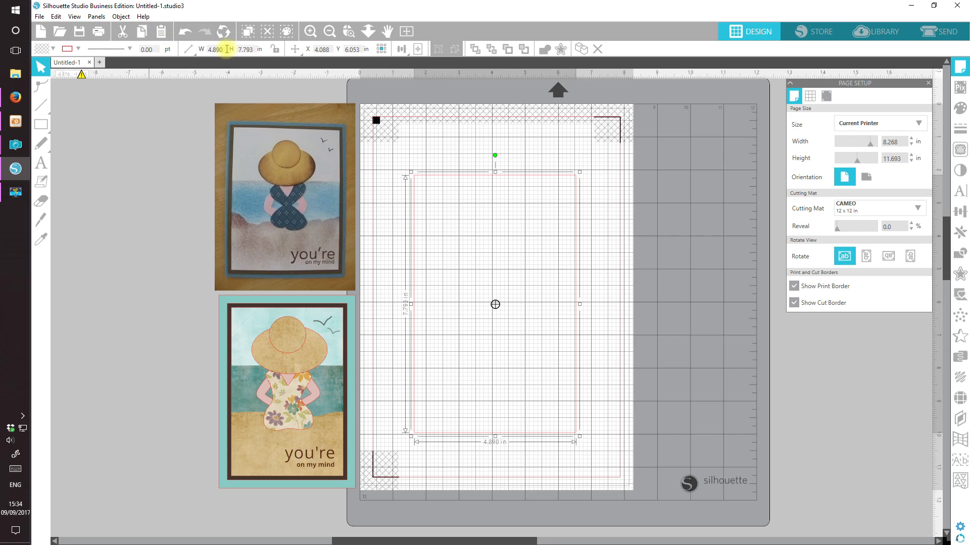
left_click(204, 50)
type("4.13")
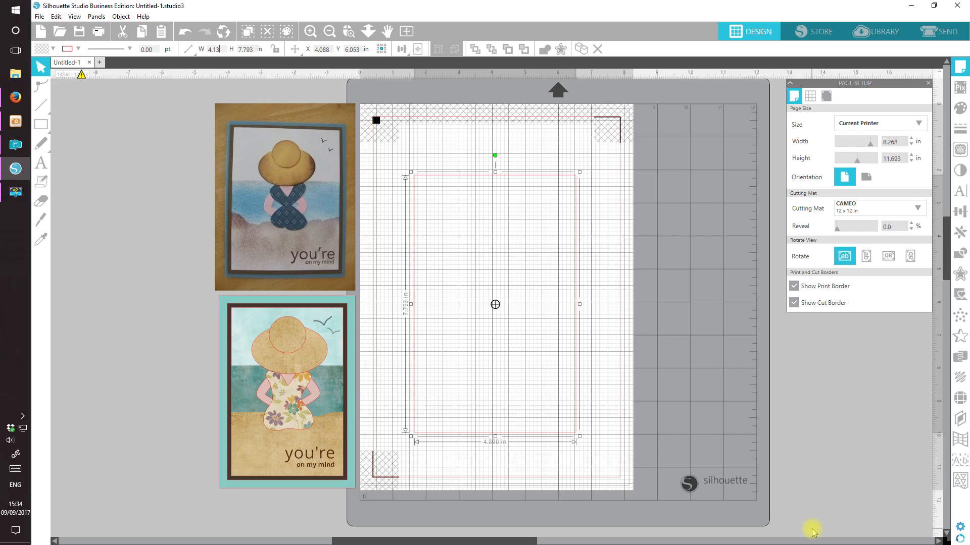
key("Tab")
type("5")
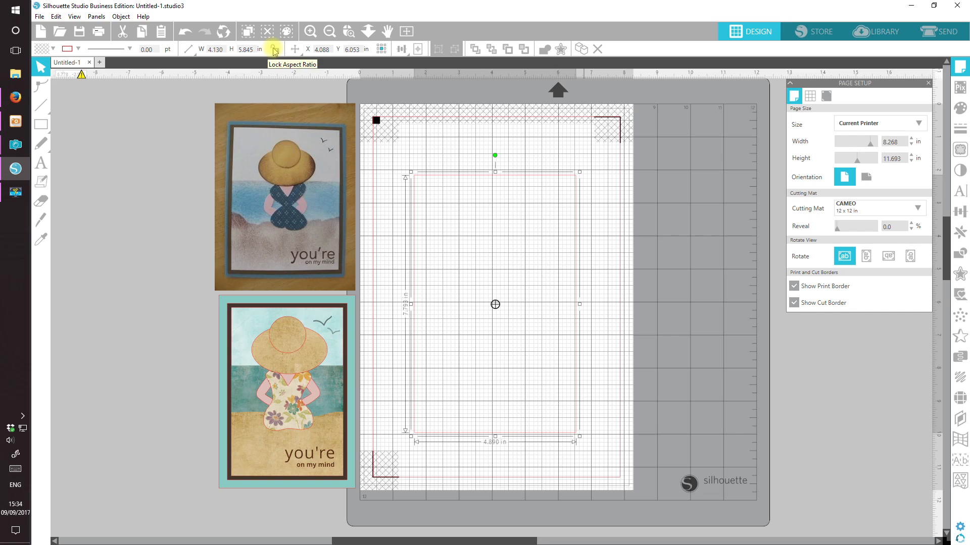
key("Return")
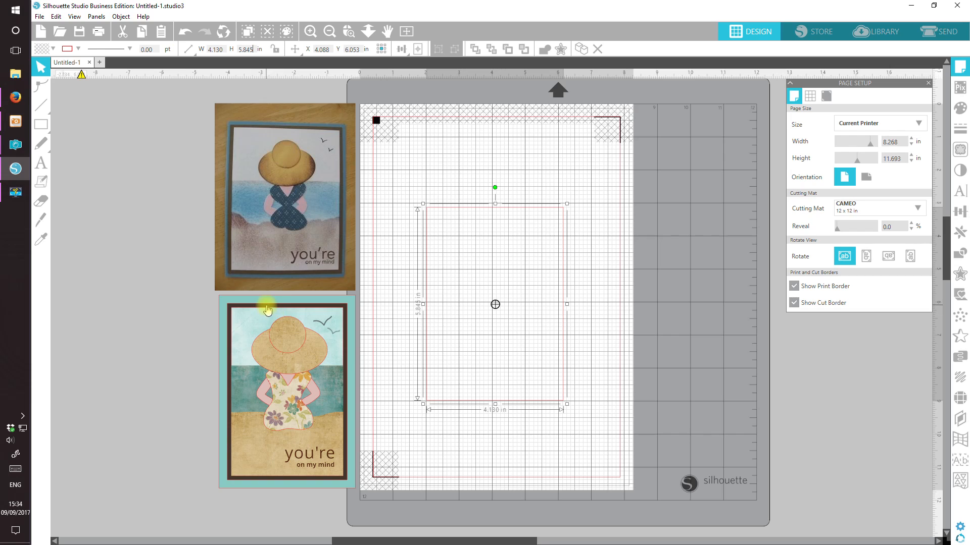
Step: Fill the rectangle with the teal colour sampled from the finished card's outer border
left_click(961, 110)
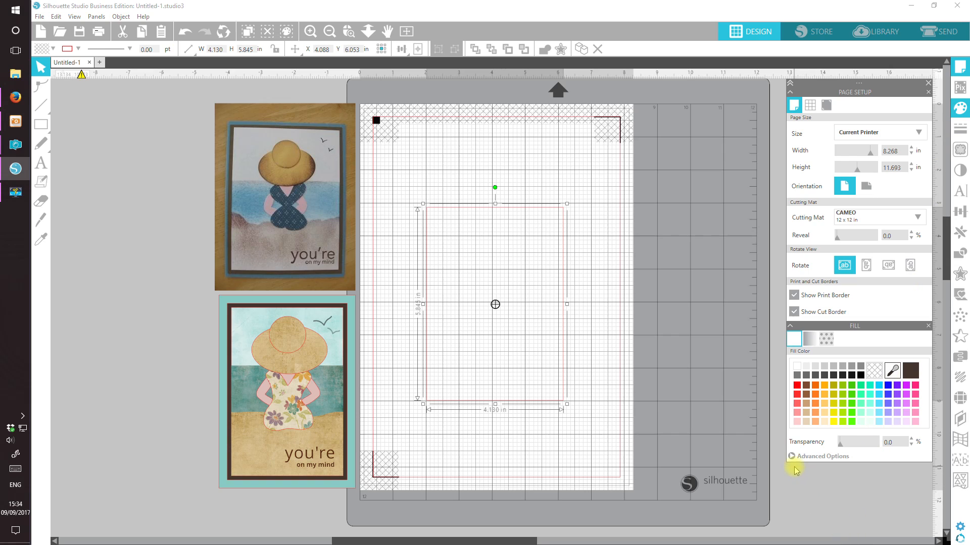
left_click_drag(829, 326, 683, 91)
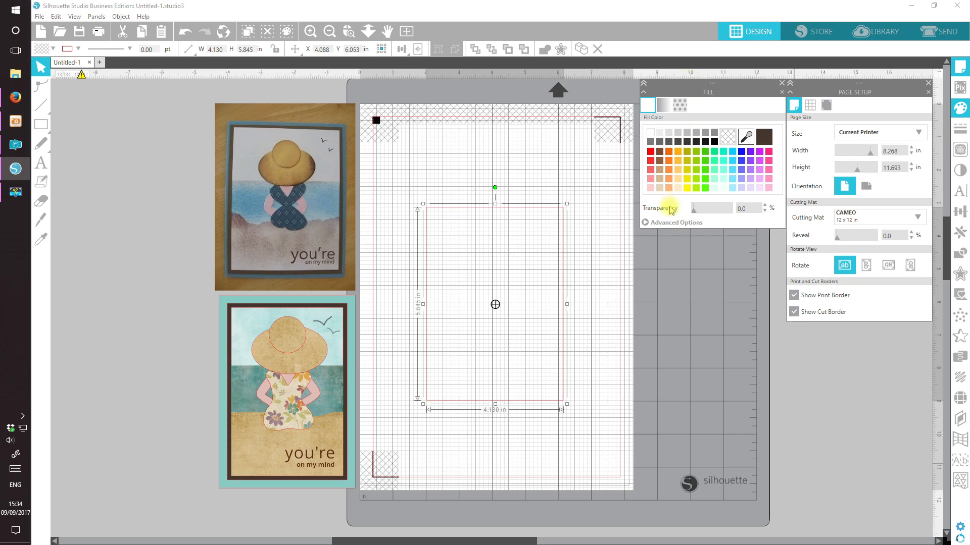
left_click(746, 139)
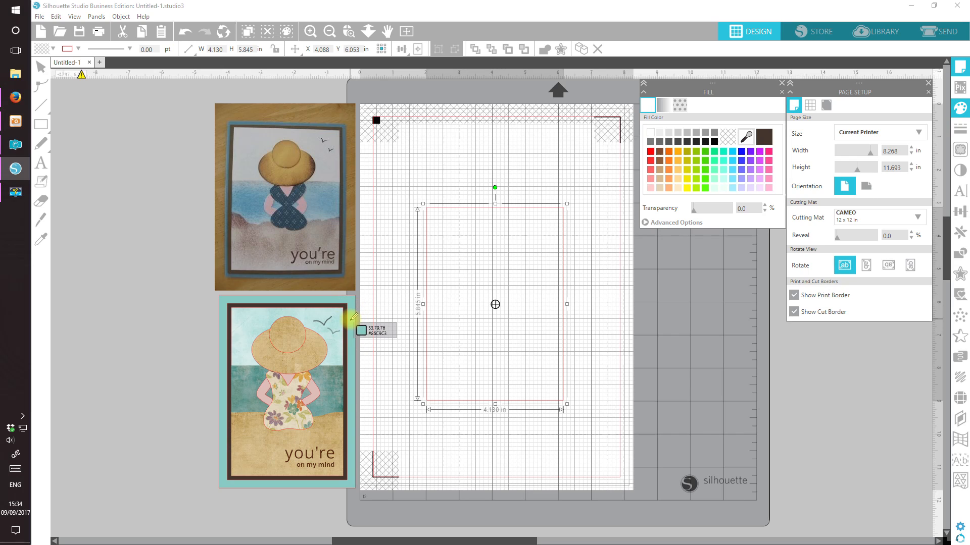
left_click(353, 317)
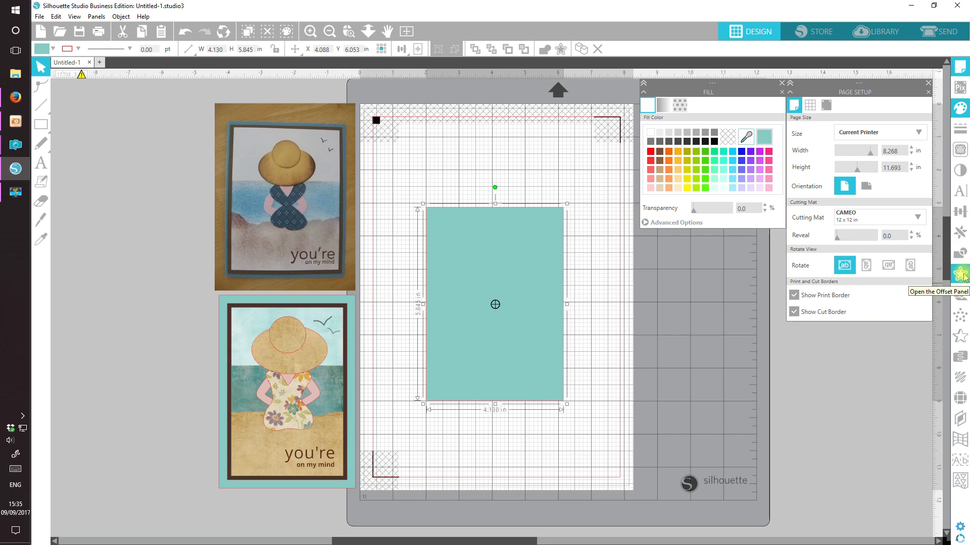
Step: Create a square-cornered internal offset of 0.25 in from the teal rectangle and fill it with dark brown sampled from the finished card's frame
left_click(963, 275)
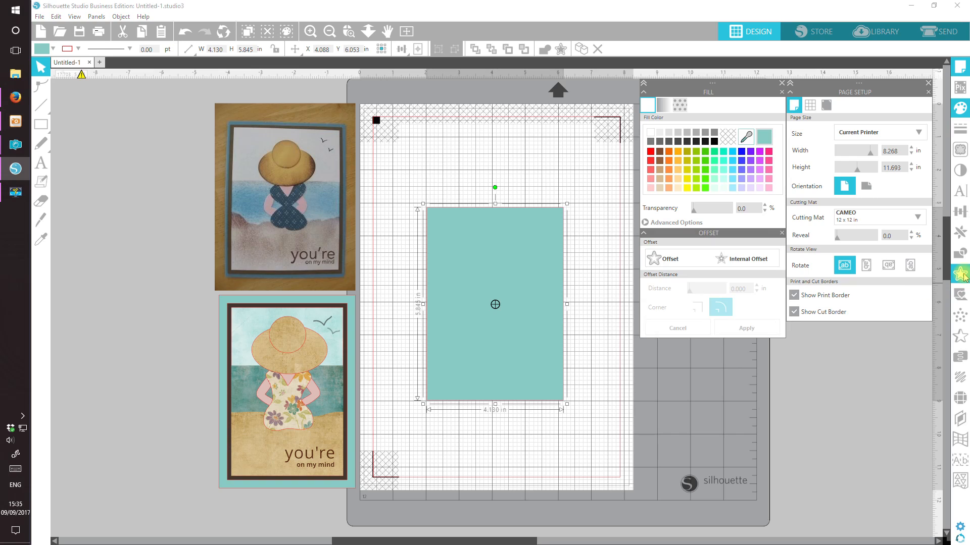
left_click(722, 260)
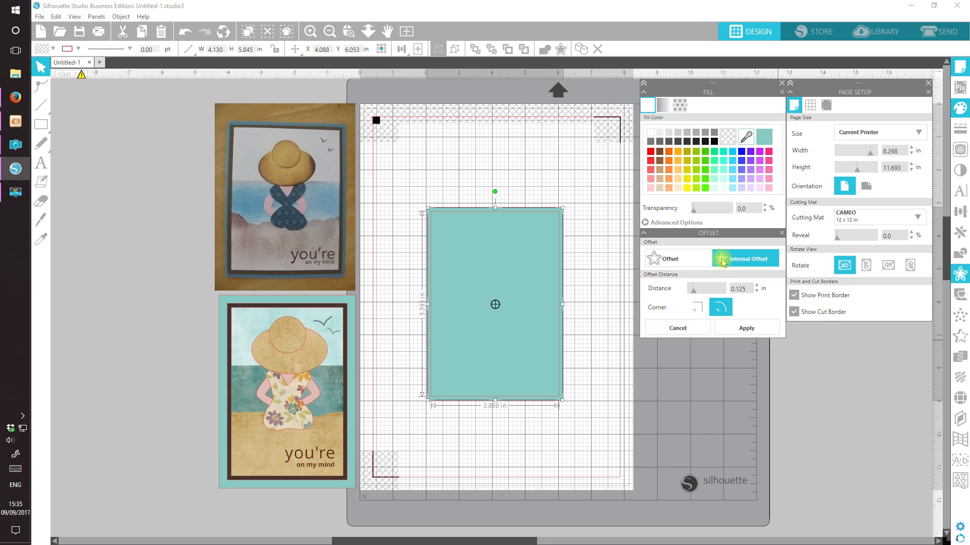
left_click(699, 309)
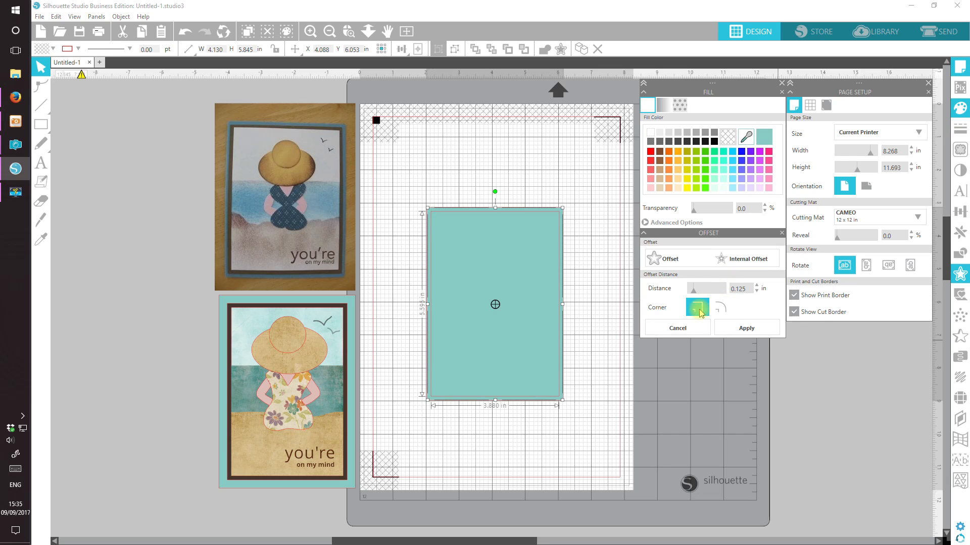
double_click(736, 288)
key("Return")
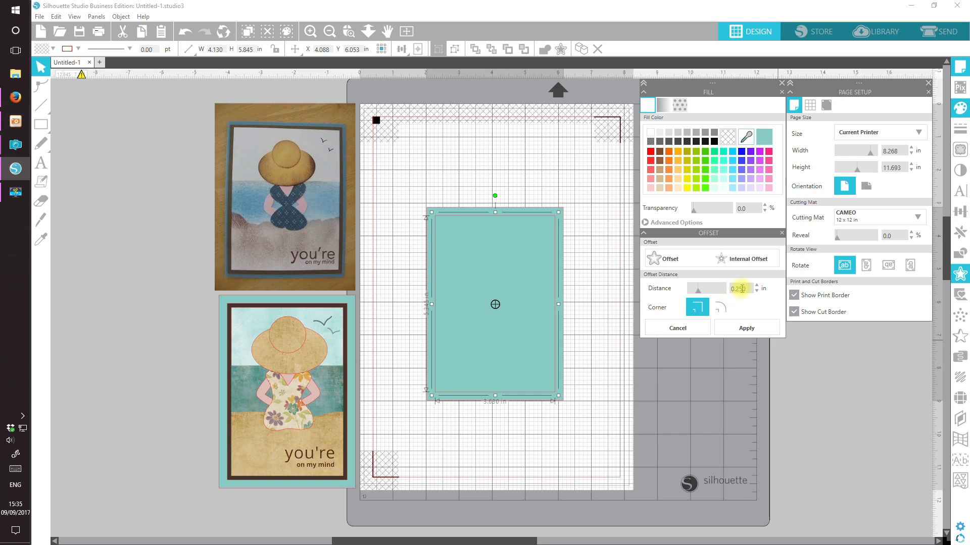
left_click(752, 331)
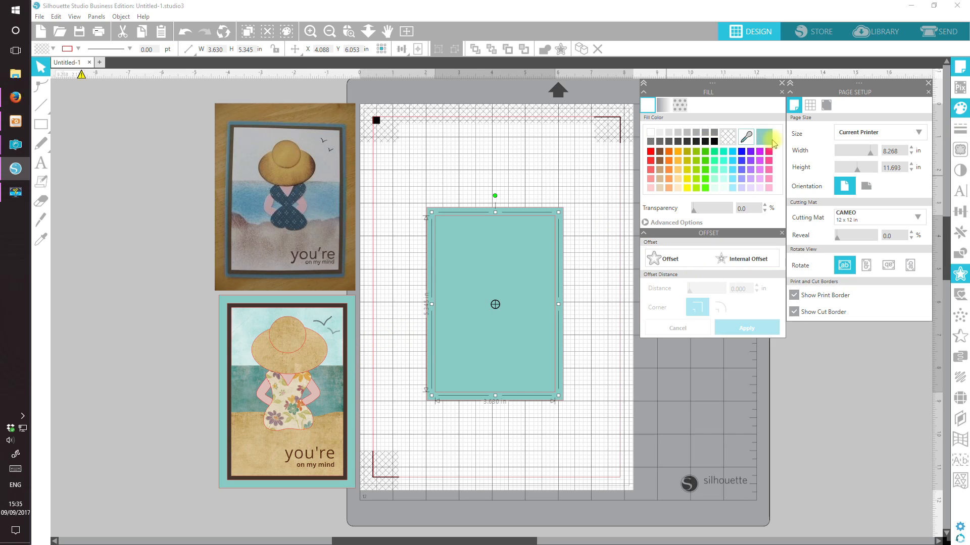
left_click(746, 137)
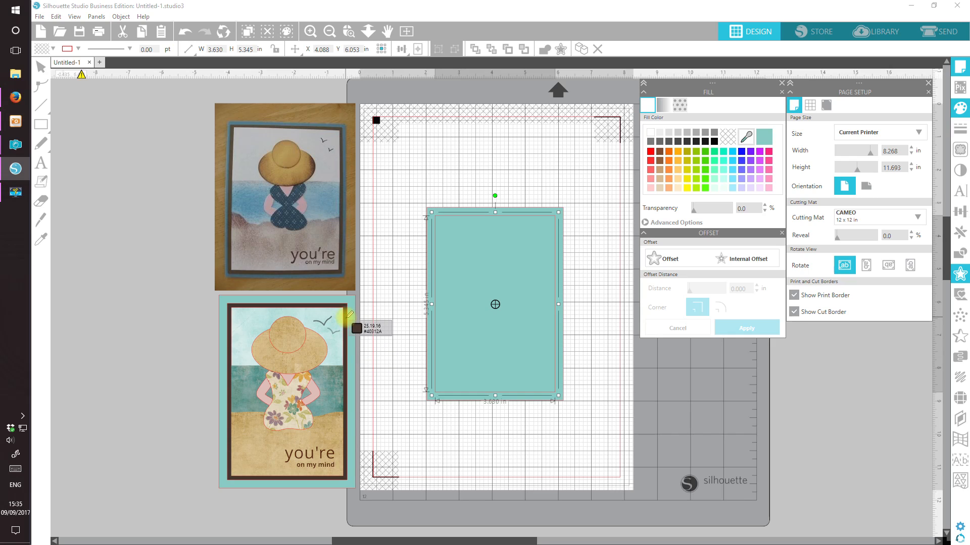
left_click(349, 316)
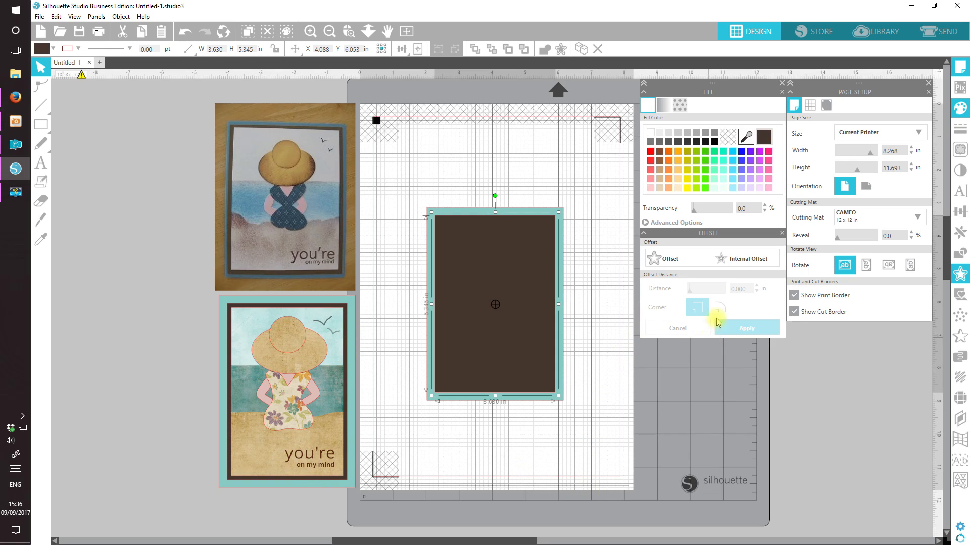
Step: Create a square-cornered internal offset of 0.125 in from the brown rectangle and fill it with white
left_click(743, 263)
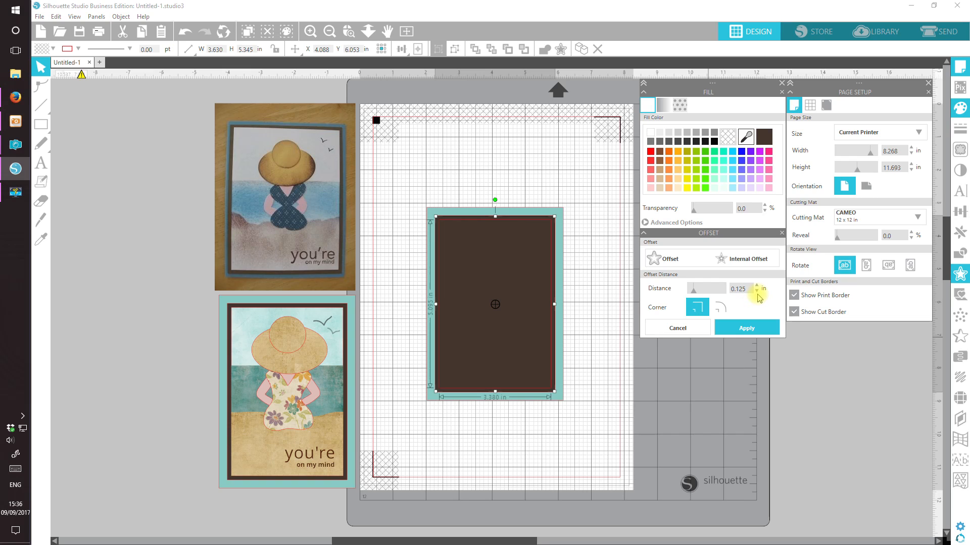
left_click(746, 330)
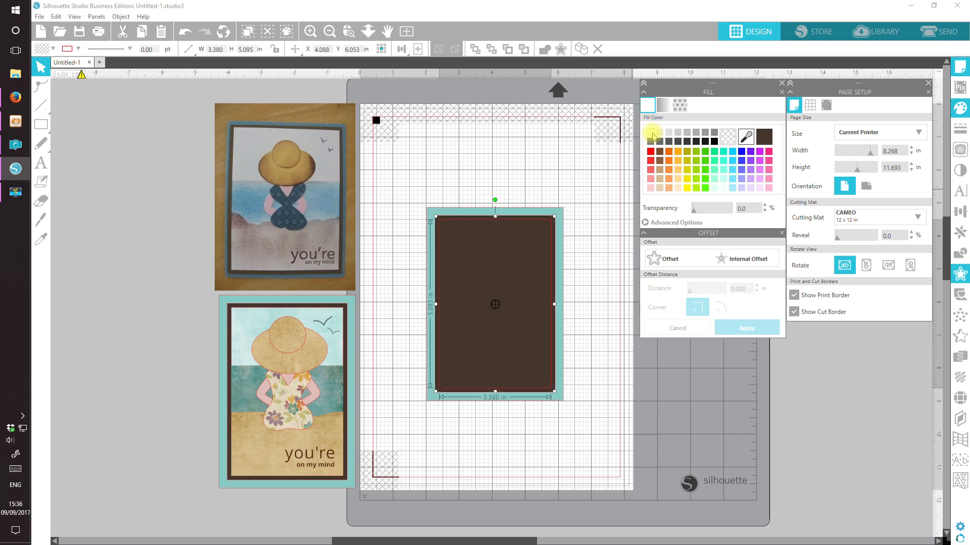
left_click(651, 133)
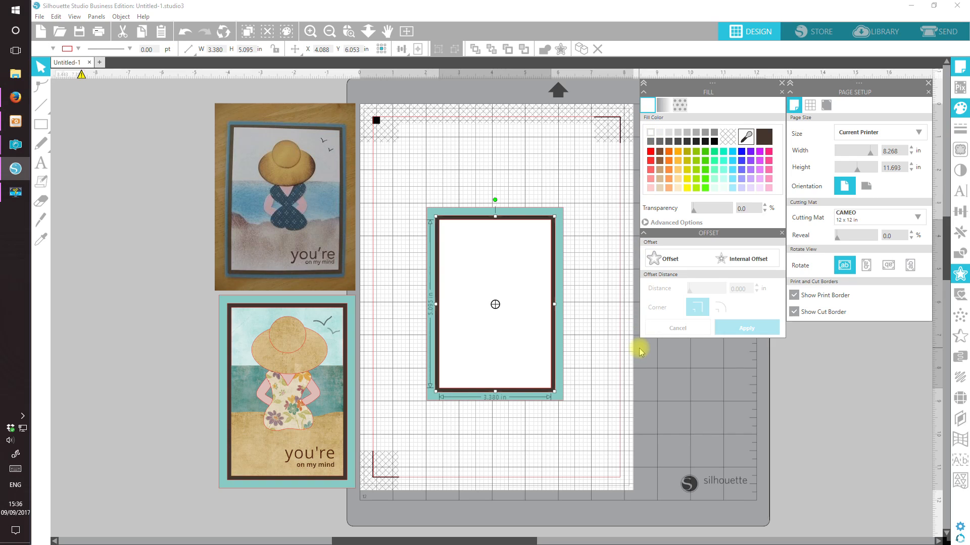
left_click(782, 233)
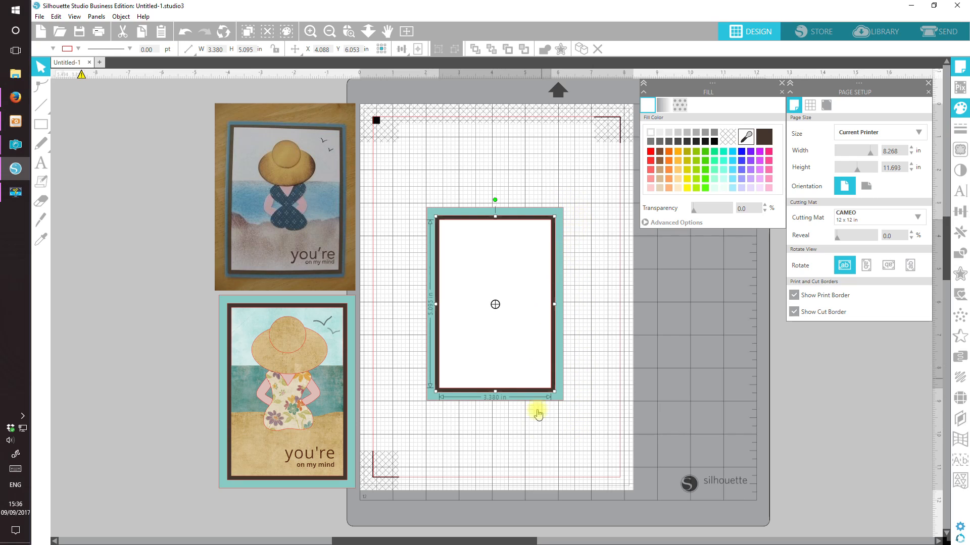
Step: Duplicate the three stacked card rectangles, group the copy and move it off the page beside the reference photo
left_click_drag(584, 430, 498, 283)
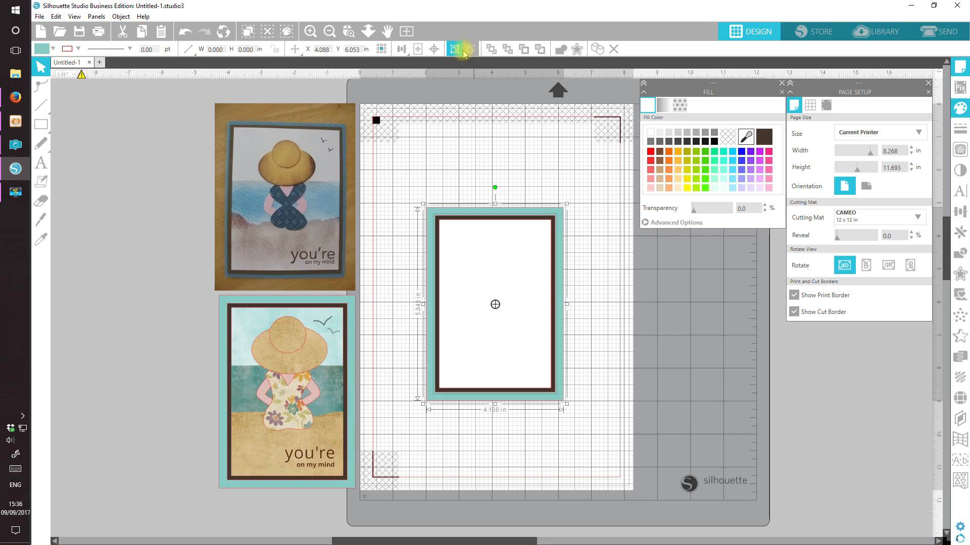
left_click(598, 49)
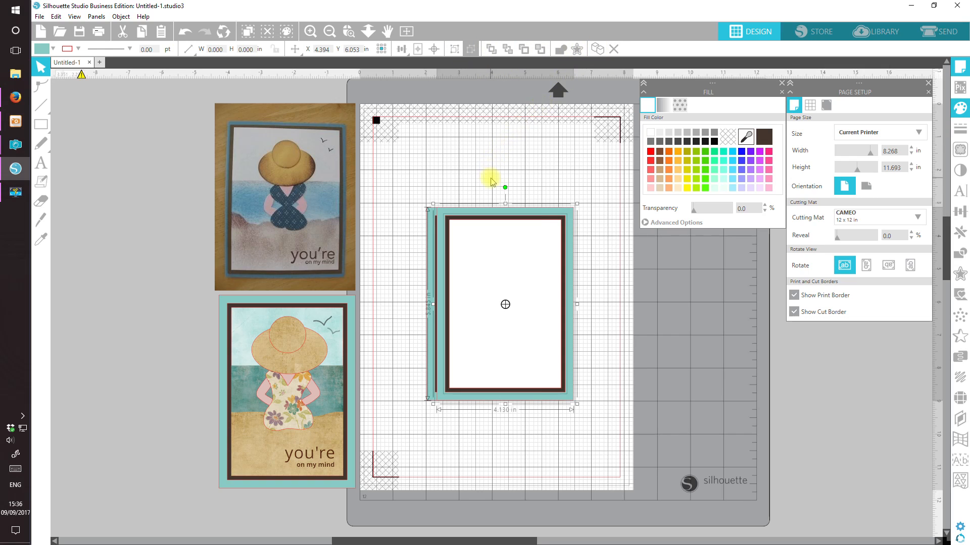
left_click(454, 49)
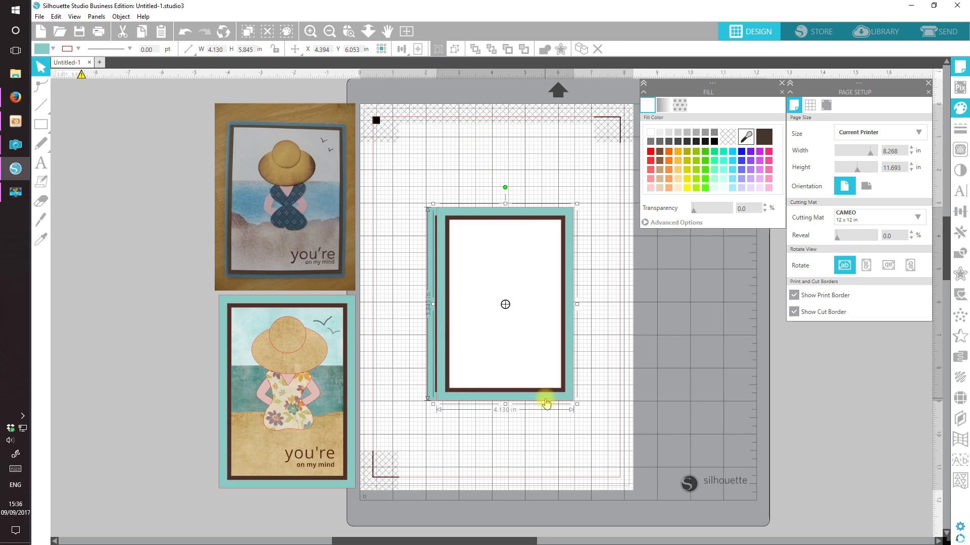
left_click_drag(540, 393, 168, 266)
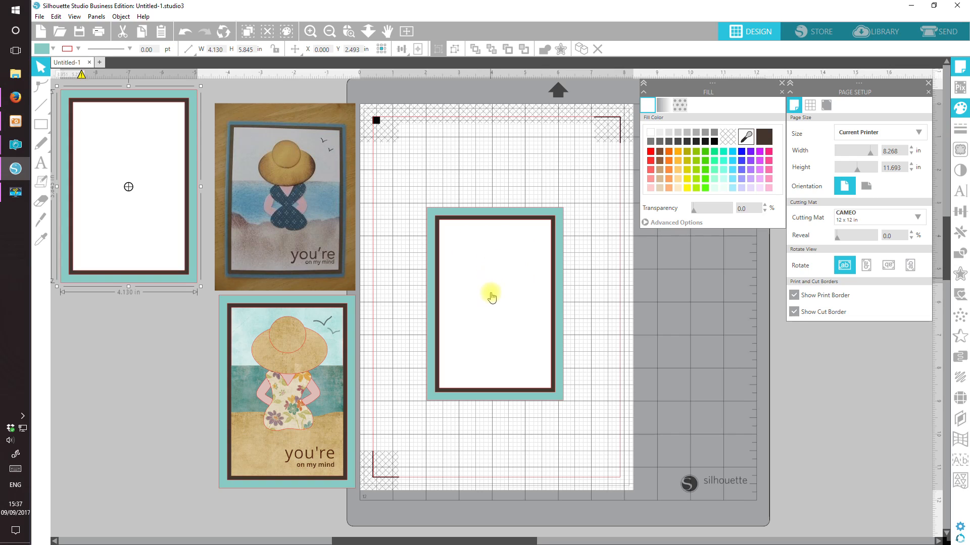
Step: Set the white rectangle aside, group the remaining teal and brown rectangles and move them off the page below the layered copy
left_click(492, 315)
left_click_drag(495, 343, 651, 373)
left_click(495, 337)
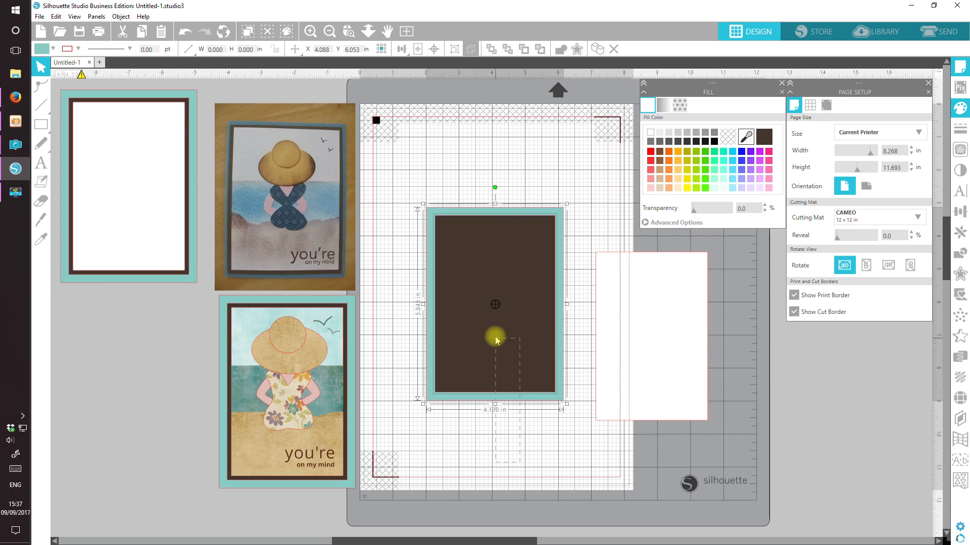
left_click(454, 49)
mouse_move(516, 265)
left_mouse_down()
mouse_move(400, 393)
mouse_move(152, 362)
mouse_move(153, 254)
left_mouse_up()
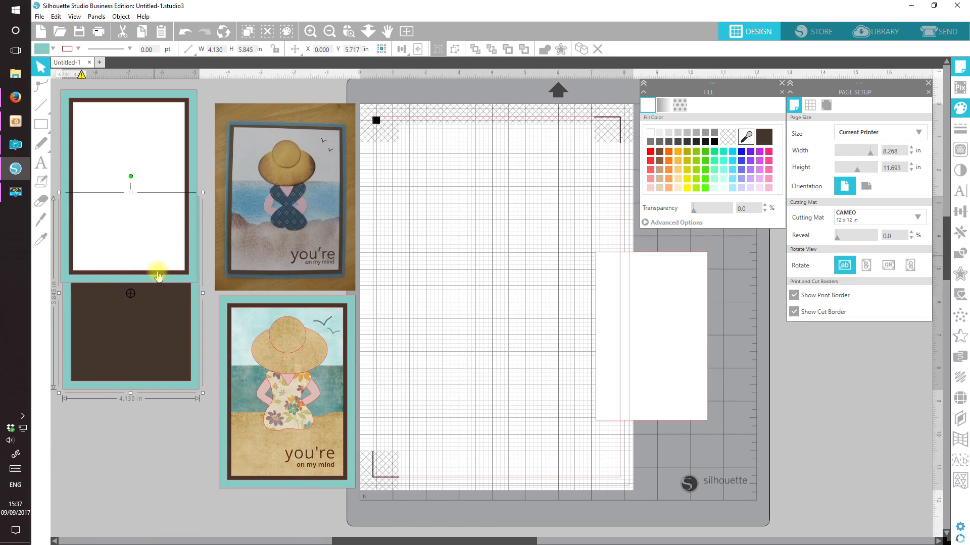
Step: Move the white rectangle back to the middle of the page
left_click(674, 372)
left_click_drag(673, 372, 513, 307)
left_click(503, 392)
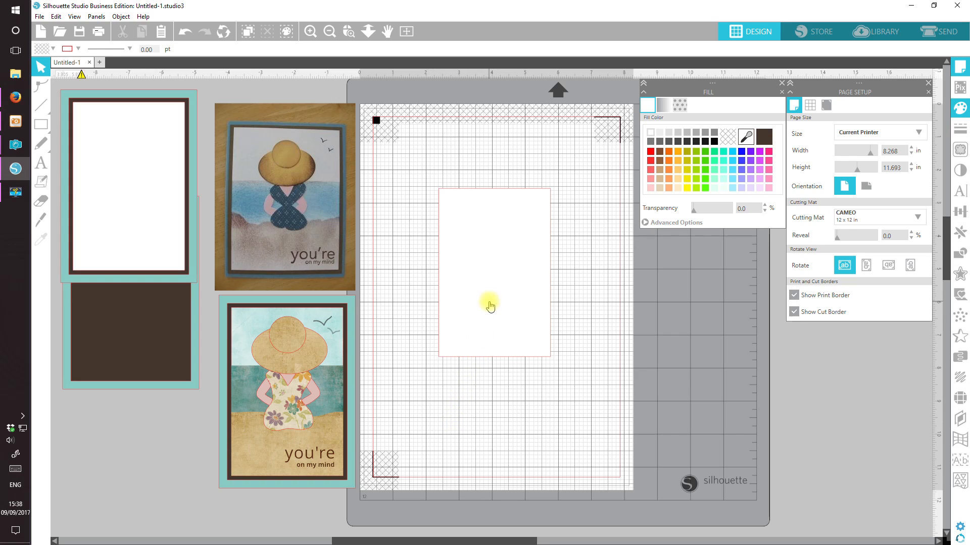
left_click_drag(499, 269, 496, 301)
left_click(509, 415)
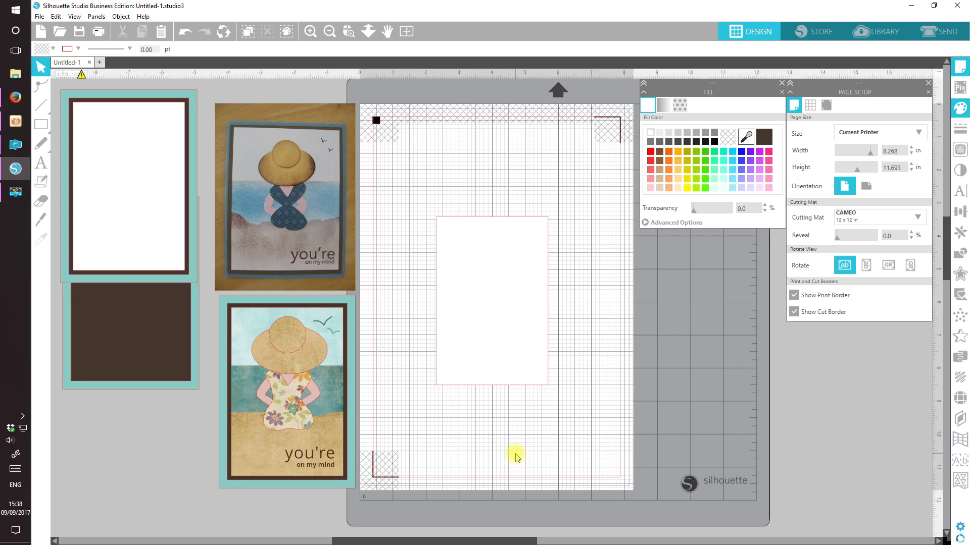
Step: Open SP_Sandbox_Paper_Sky.jpg, resize the sky paper to 6 in square and move it fully onto the page
left_click(60, 33)
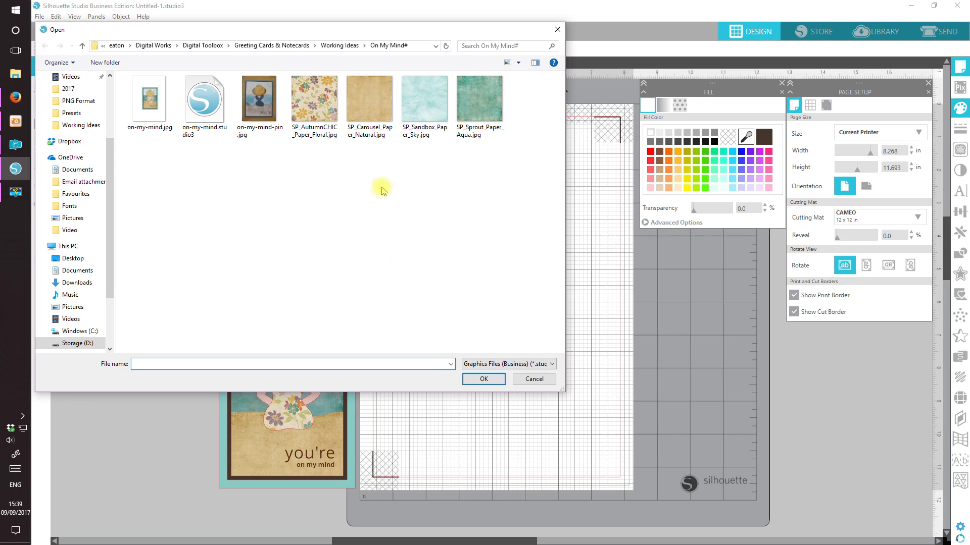
double_click(426, 99)
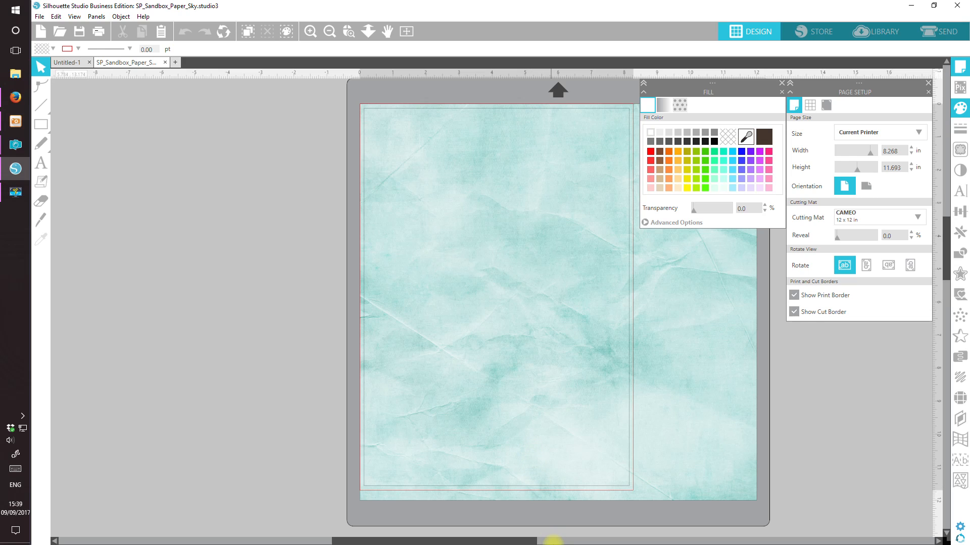
left_click(396, 170)
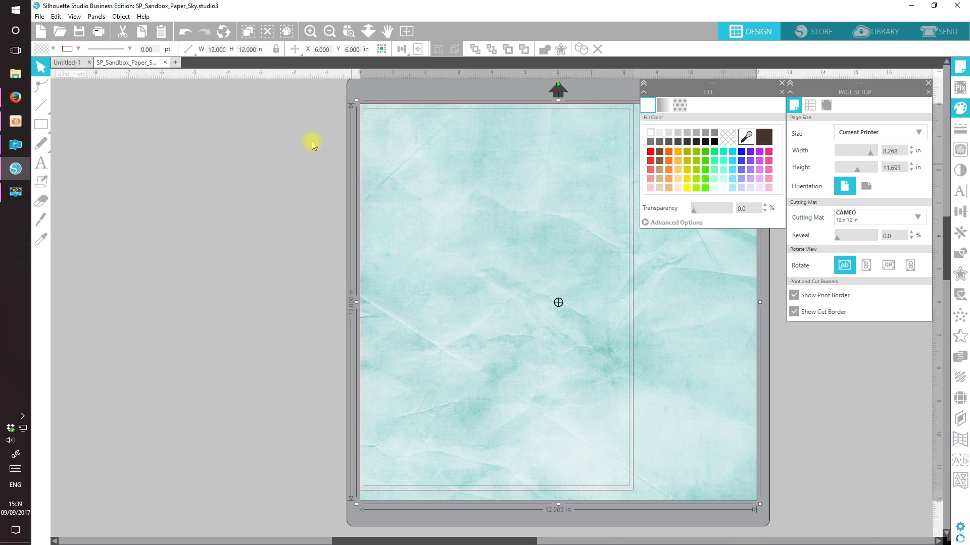
left_click_drag(225, 48, 203, 45)
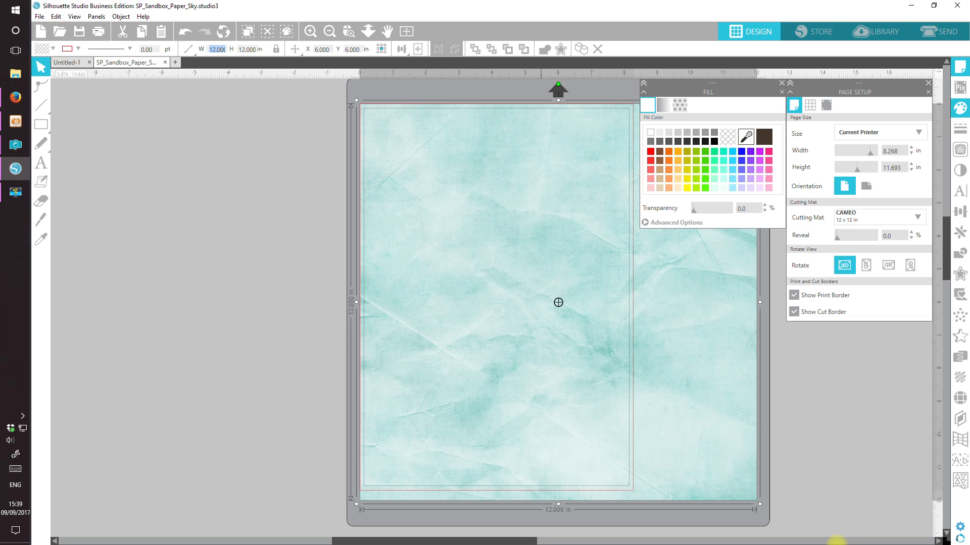
type("6")
key("Return")
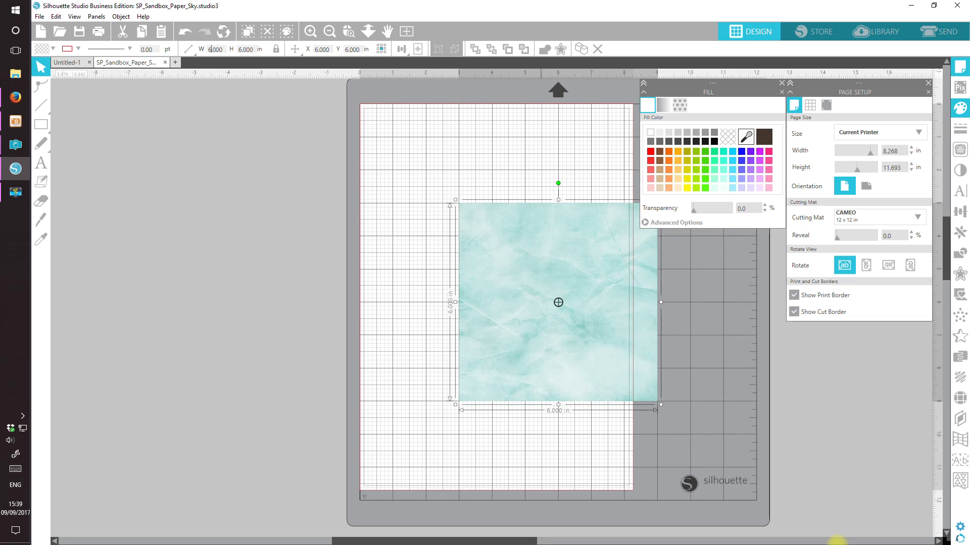
left_click_drag(589, 299, 522, 301)
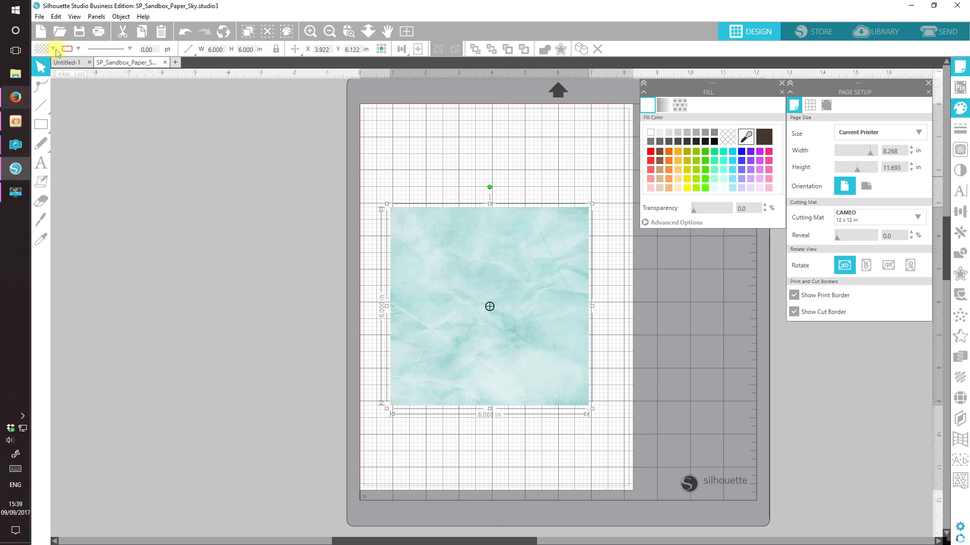
Step: Copy the sky paper into the Untitled-1 card design, placing it so the white rectangle's upper part stays accessible
left_click(143, 32)
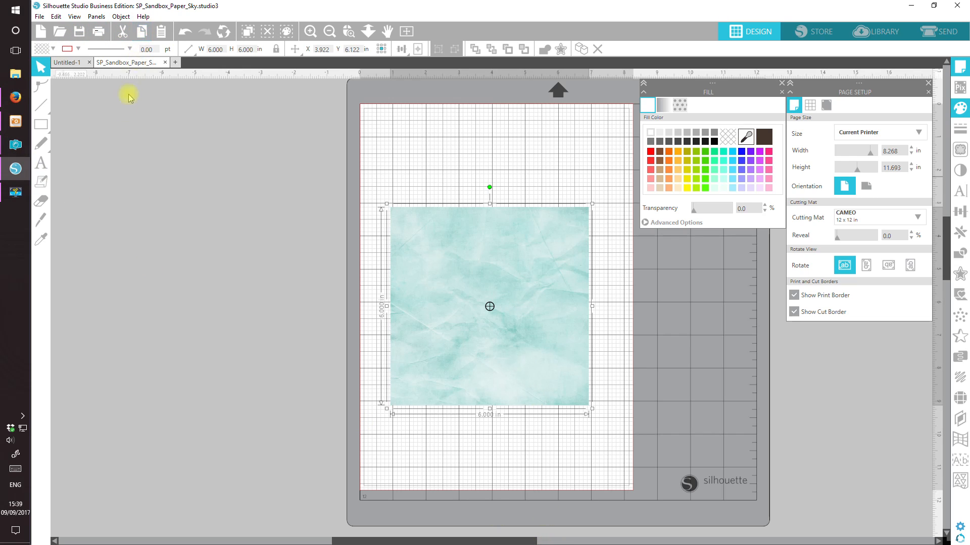
left_click(80, 63)
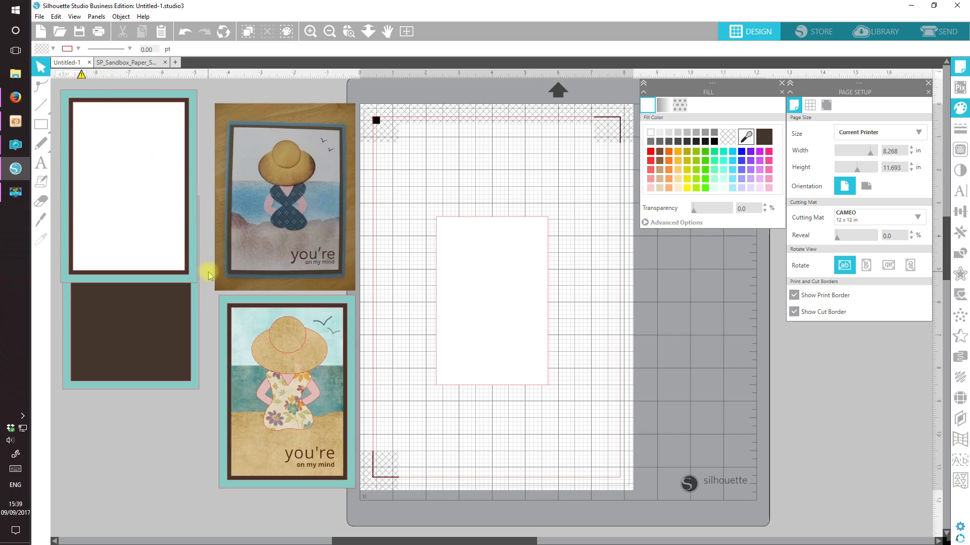
left_click(161, 32)
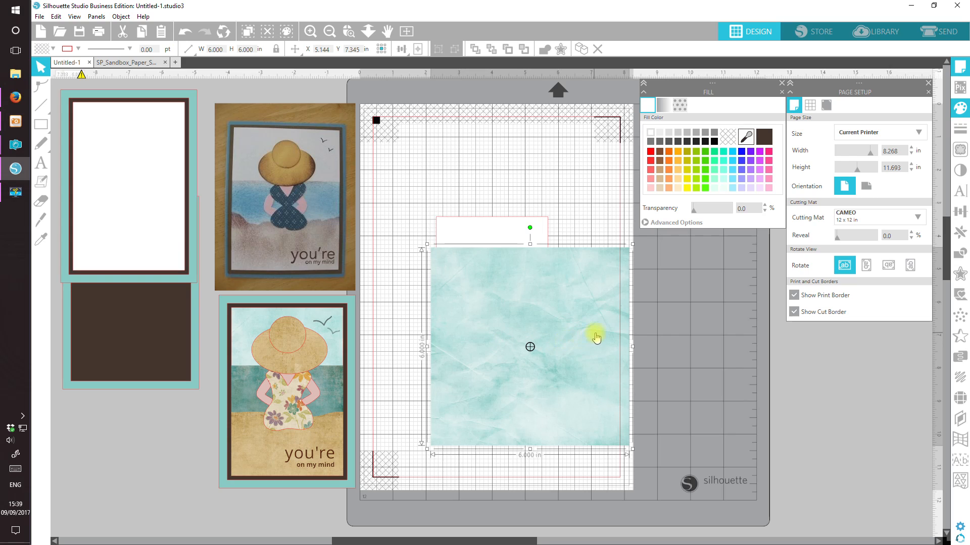
left_click_drag(597, 336, 563, 287)
Step: Duplicate the white rectangle and move the copy off the page as a spare
left_click(544, 232)
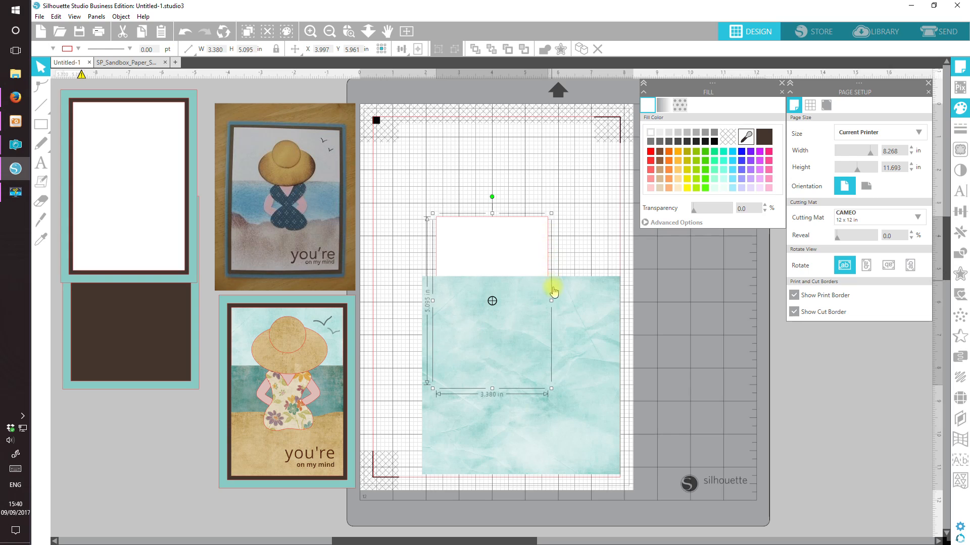
left_click(582, 49)
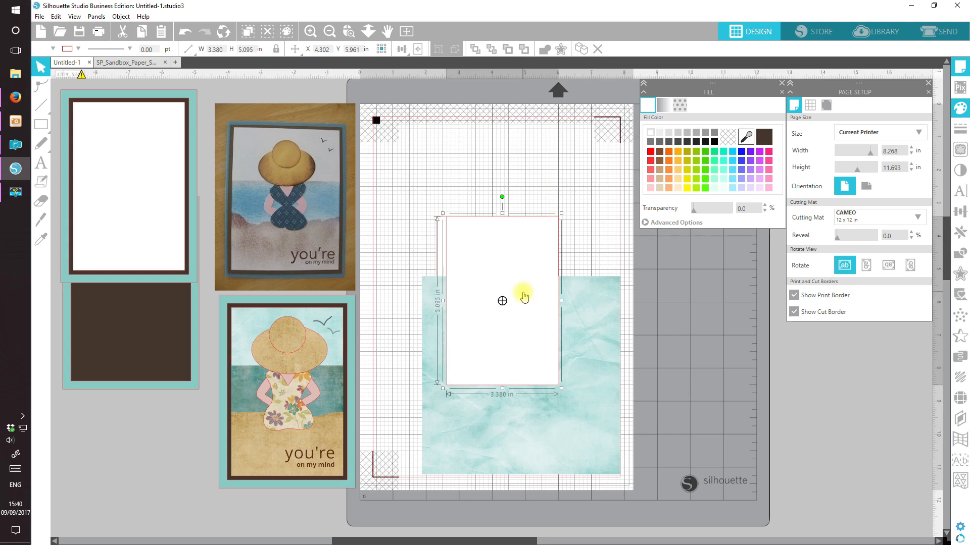
left_click_drag(515, 255, 773, 337)
Step: Position the sky paper over the white rectangle on the page and crop the paper to the rectangle's shape
left_click_drag(510, 332, 521, 266)
key("Escape")
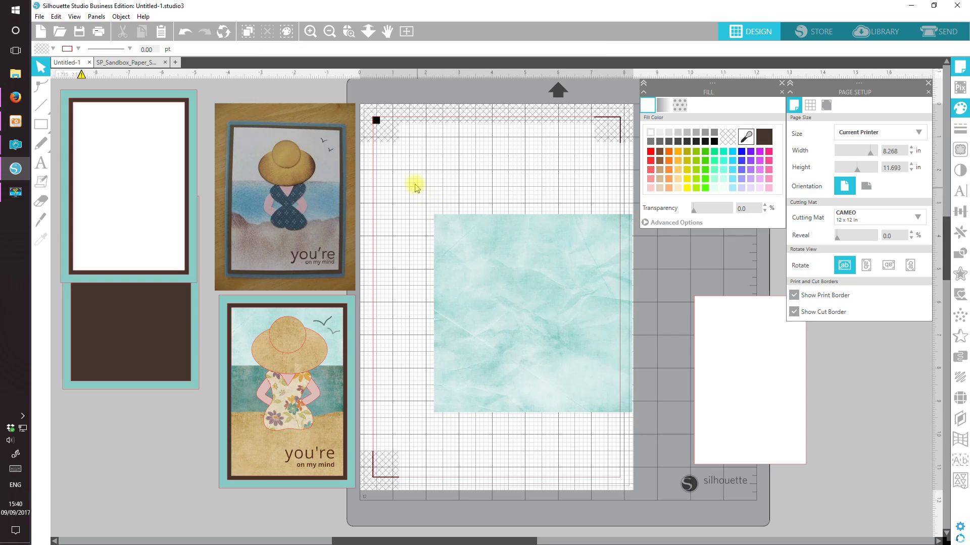
left_click(489, 262)
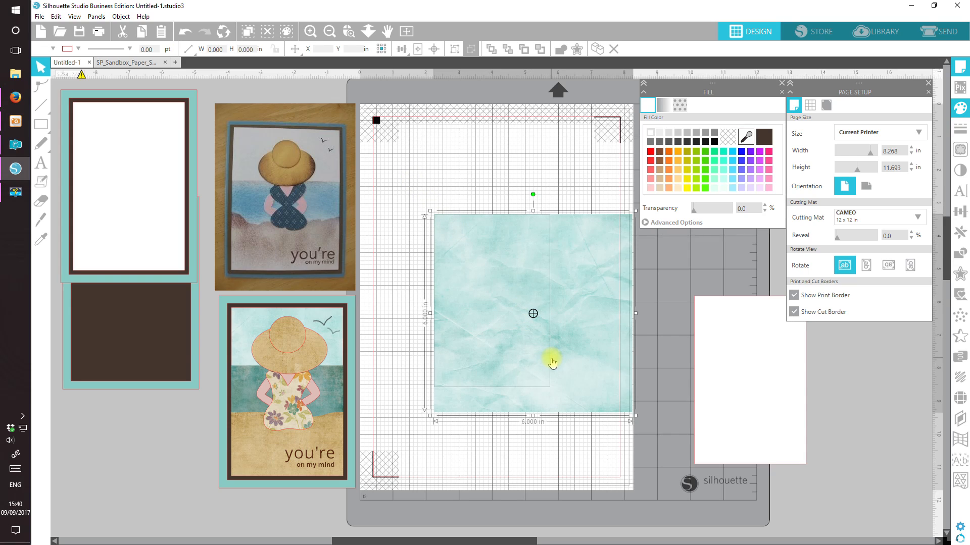
left_click(582, 440)
left_click_drag(575, 394, 572, 392)
left_click_drag(373, 168, 523, 354)
left_click_drag(570, 424, 581, 438)
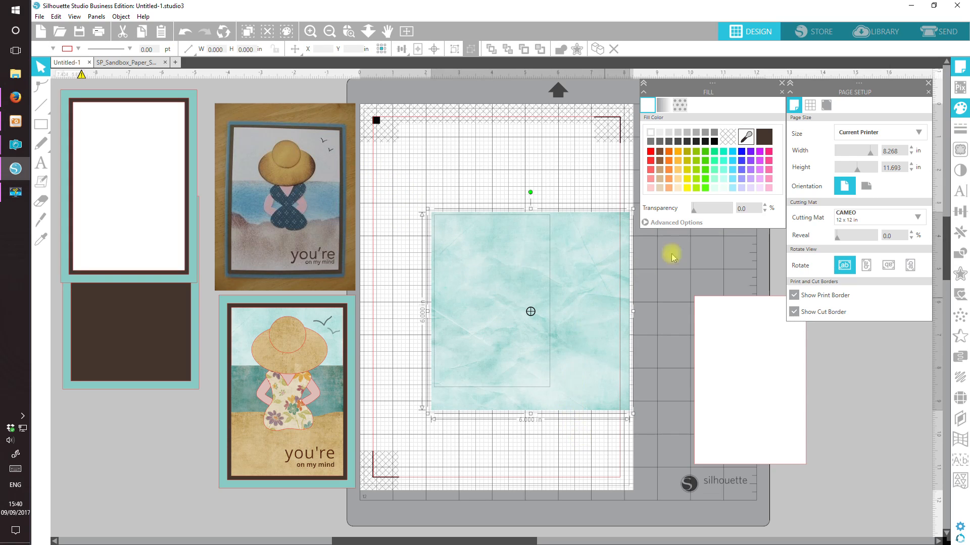
left_click(960, 255)
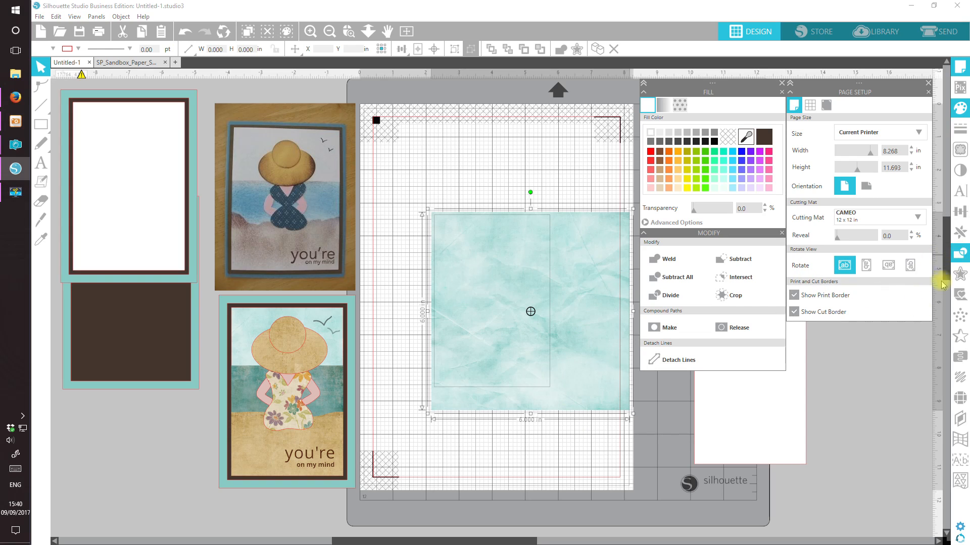
left_click(726, 301)
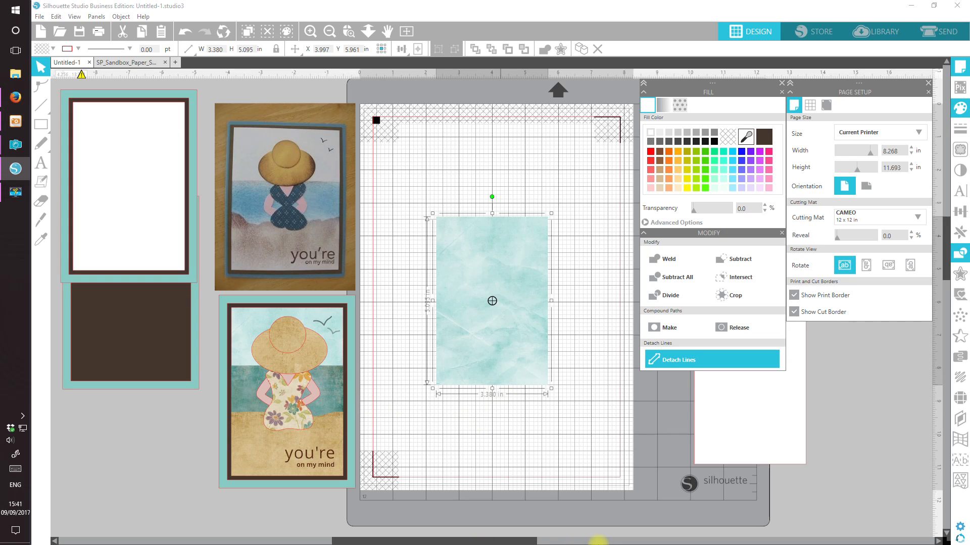
Step: Duplicate the spare white rectangle and bring the copy onto the page, moving the cropped sky panel out of its way
left_click(769, 423)
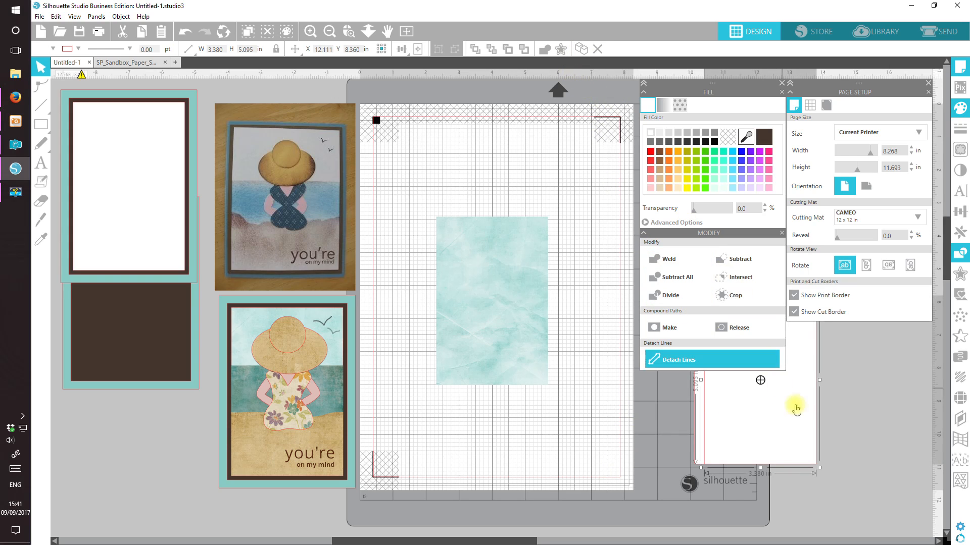
left_click_drag(742, 440, 617, 465)
left_click_drag(513, 282, 436, 163)
left_click_drag(561, 419, 516, 352)
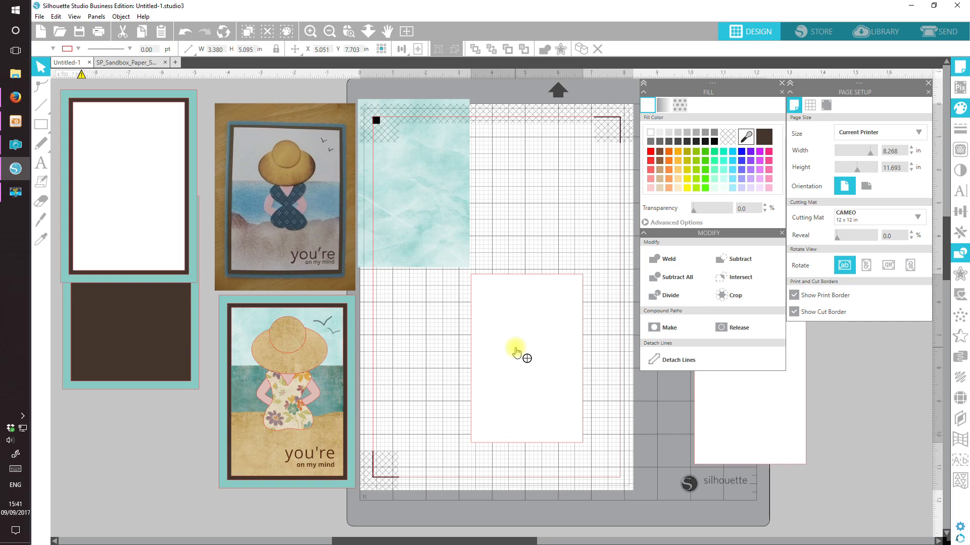
Step: Stack the white rectangle over the sky panel and align both by their horizontal and vertical centres
left_click_drag(468, 244, 534, 334)
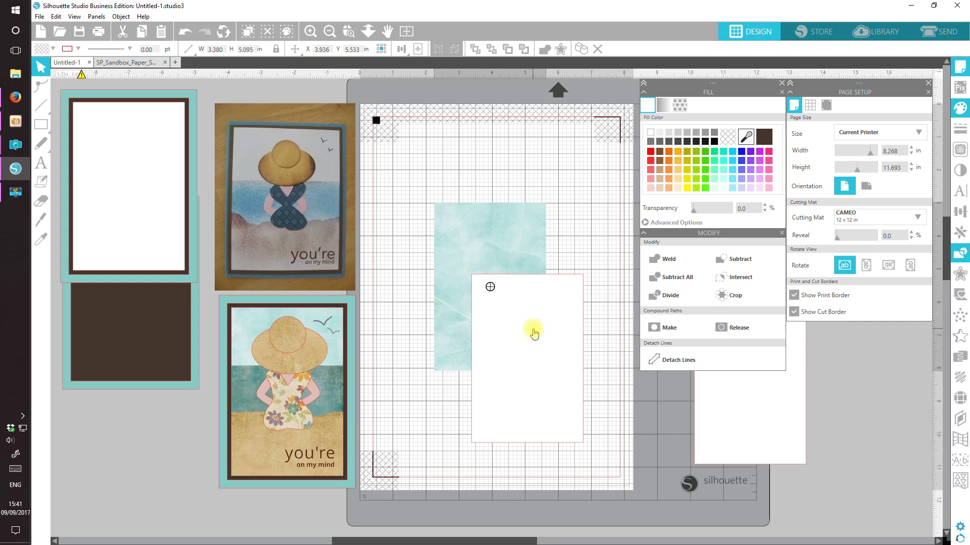
key("Escape")
left_click(560, 382)
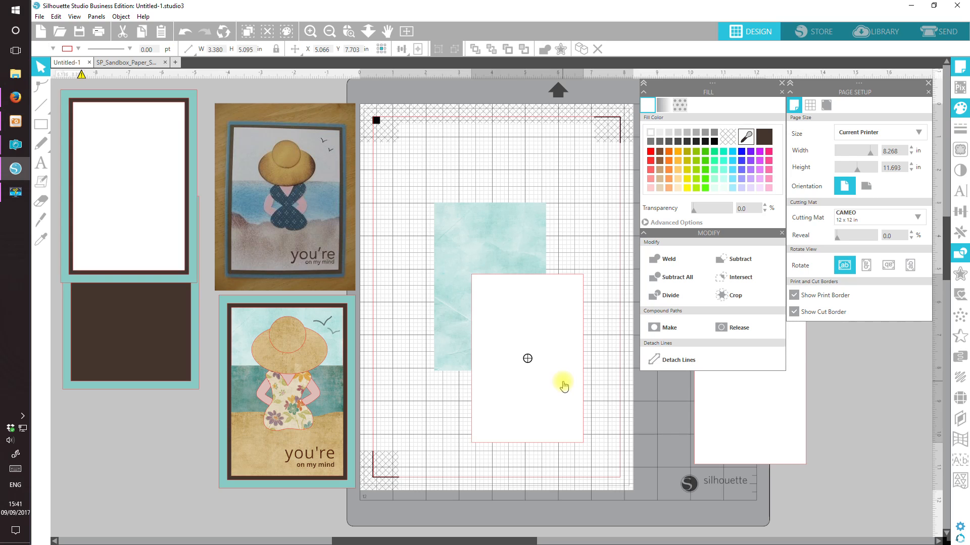
left_click_drag(558, 411, 510, 303)
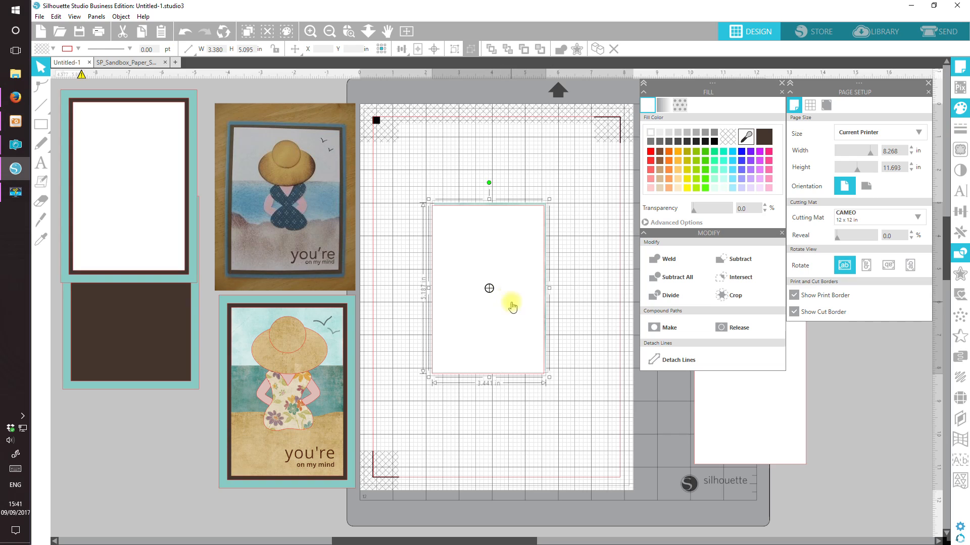
left_click(403, 49)
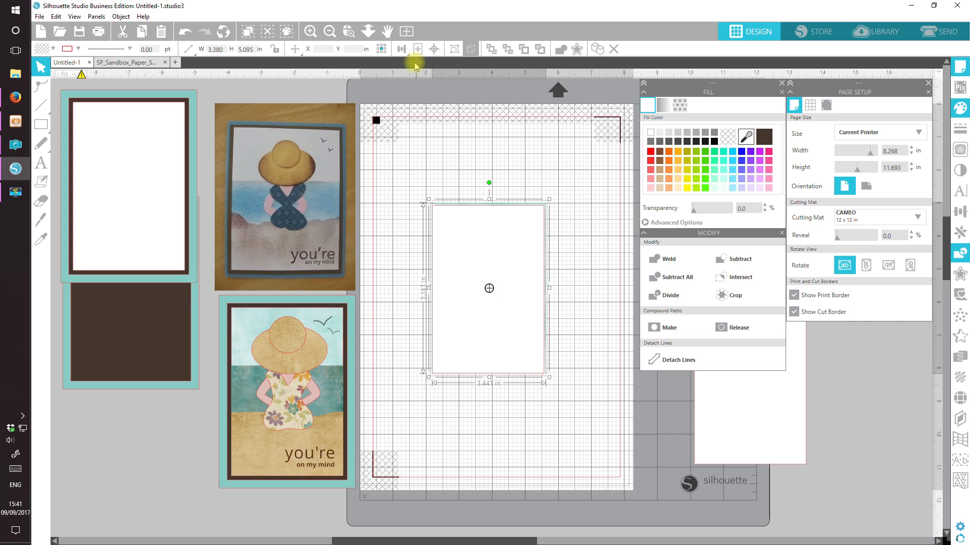
left_click(418, 64)
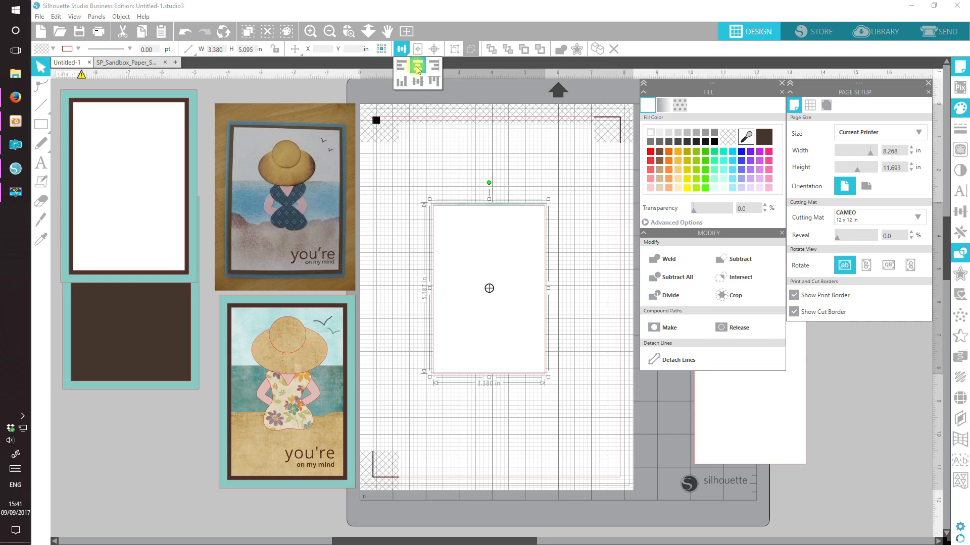
left_click(418, 81)
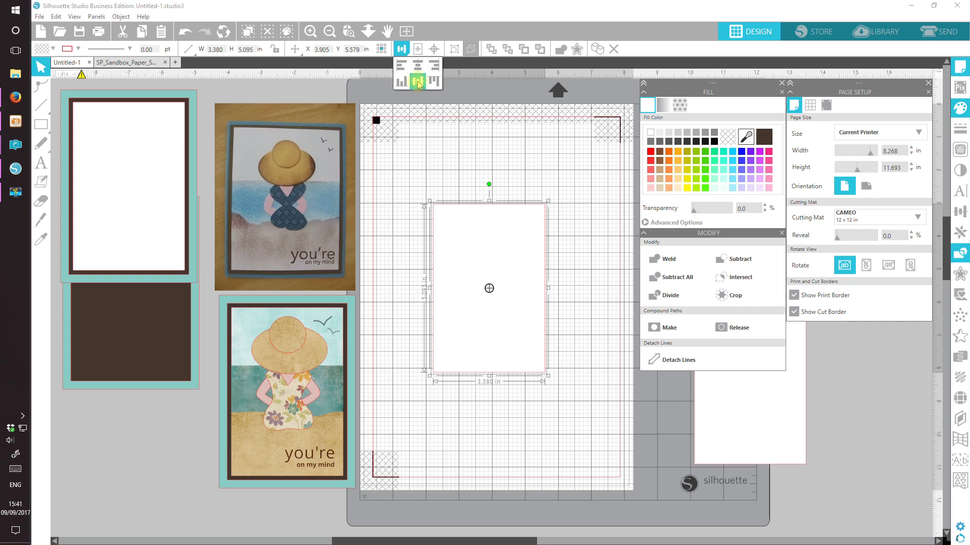
Step: Shorten the white rectangle to about 3.2 in high by lowering its upper edge, exposing the sky above it
left_click(450, 139)
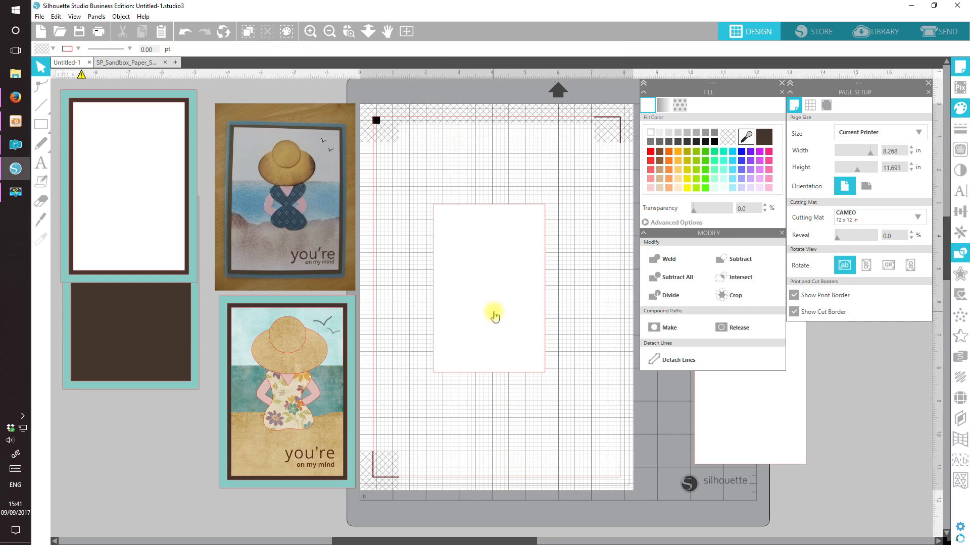
left_click(495, 316)
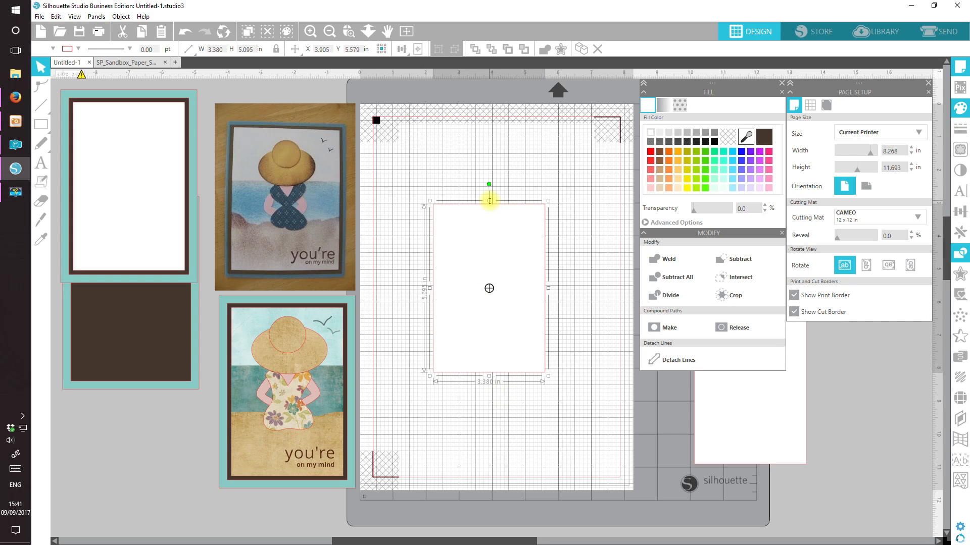
left_click_drag(489, 200, 491, 263)
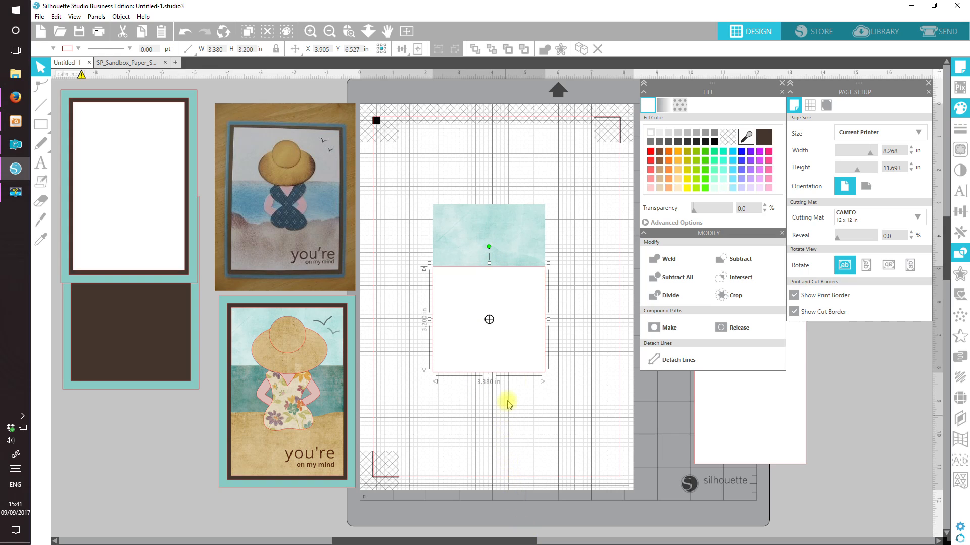
Step: Separate the white rectangle from the sky panel, placing the panel near the page's upper edge and the rectangle lower down
left_click_drag(520, 281, 552, 402)
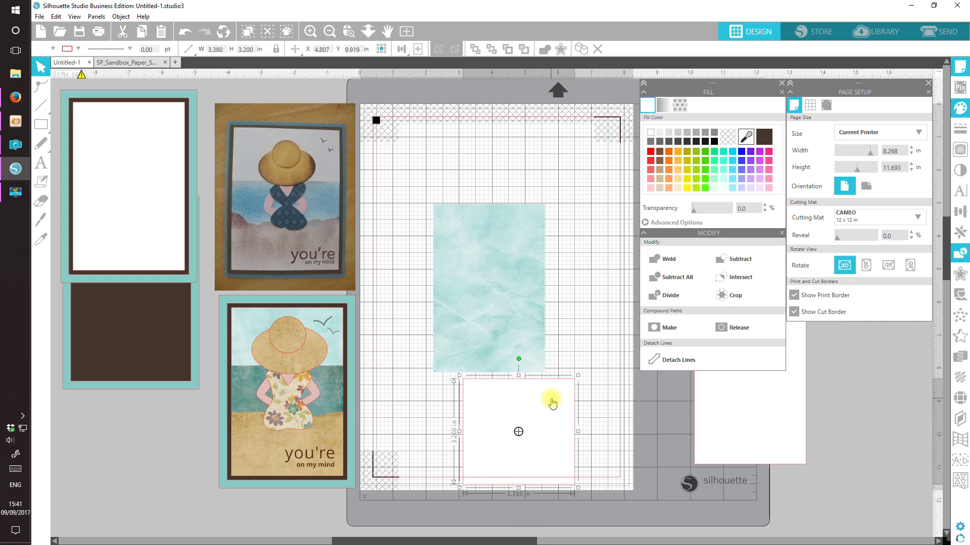
left_click_drag(526, 303, 489, 217)
left_click(505, 328)
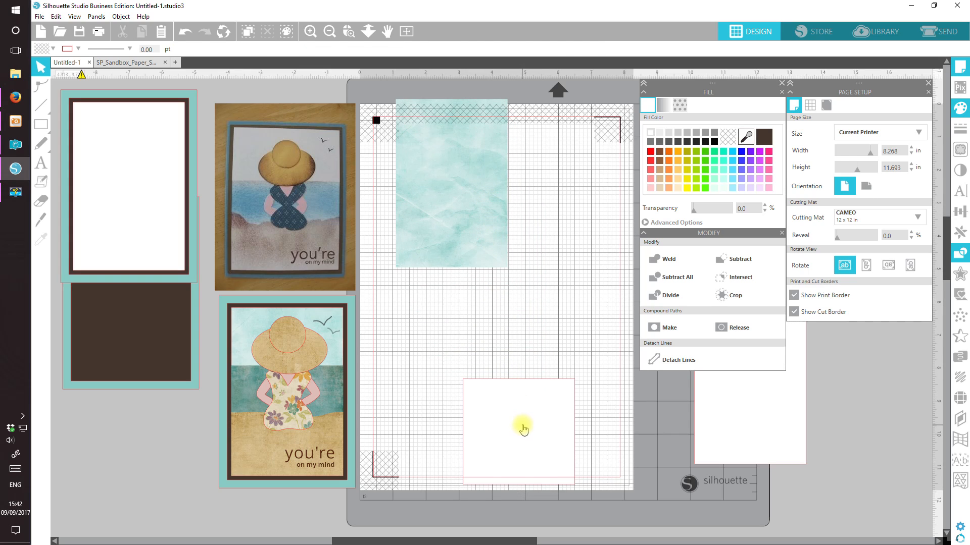
left_click_drag(523, 430, 518, 390)
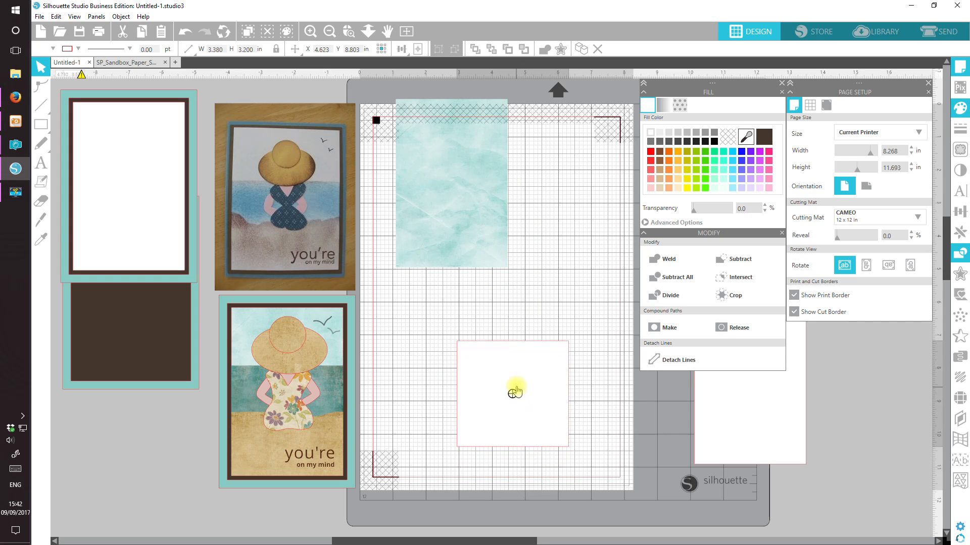
Step: Close the sky paper document without saving it and open the paper image SP_Sprout_Paper_Aqua.jpg
left_click(165, 62)
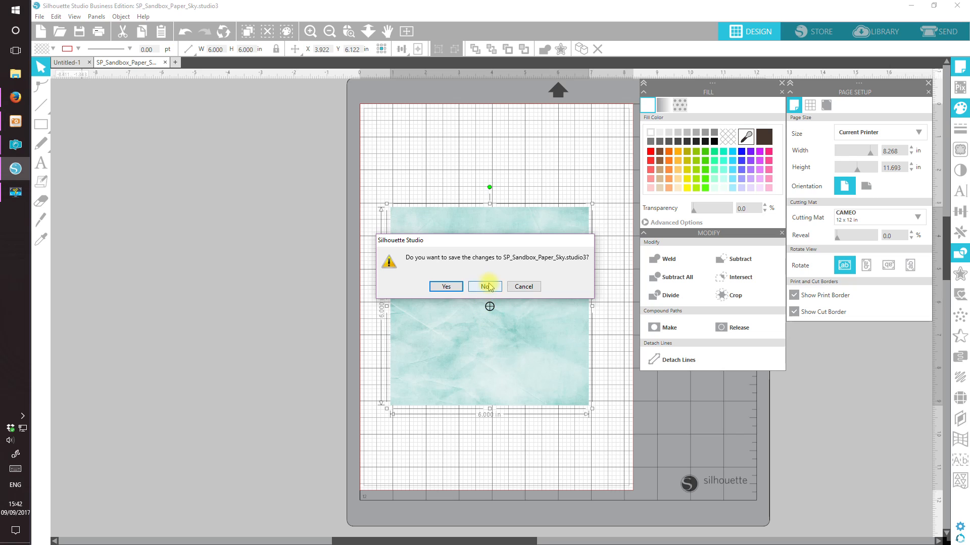
left_click(490, 288)
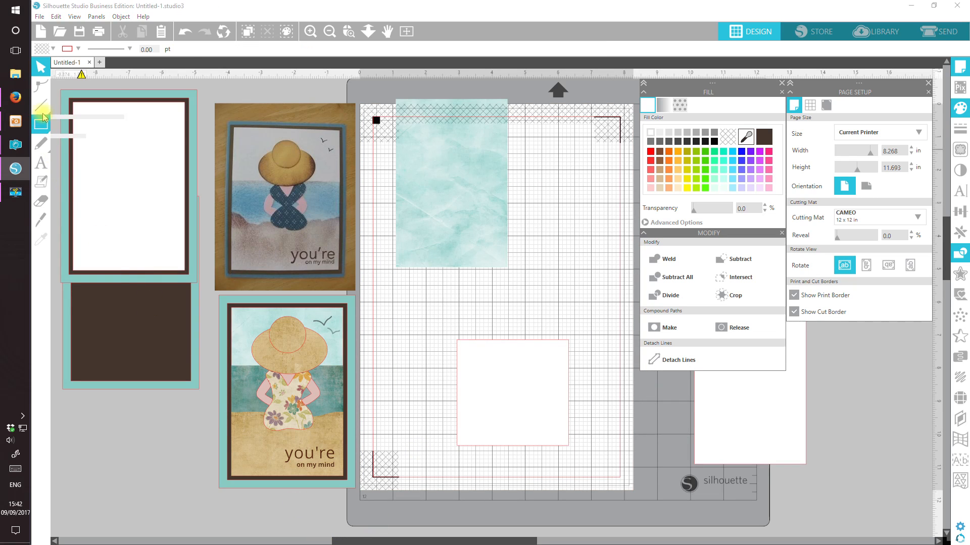
left_click(60, 31)
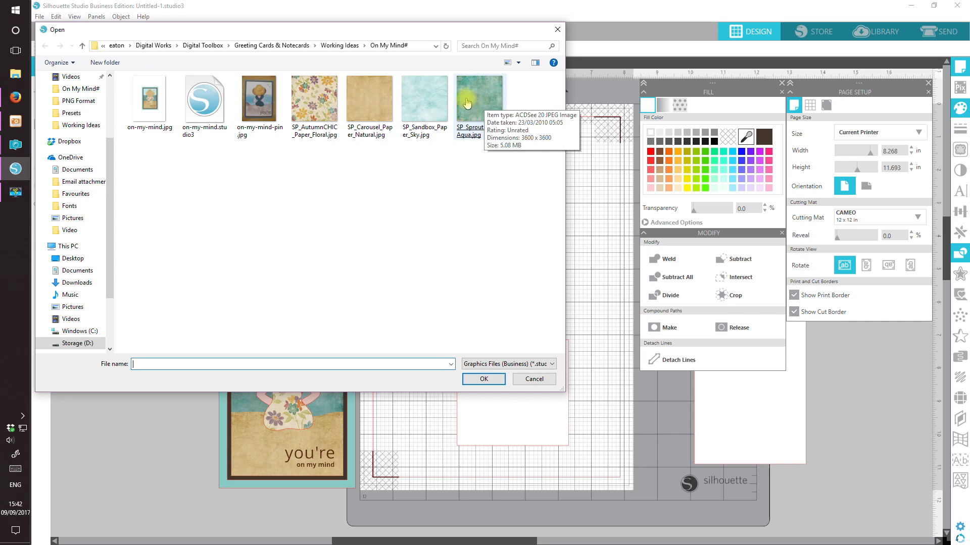
left_click(485, 111)
double_click(485, 111)
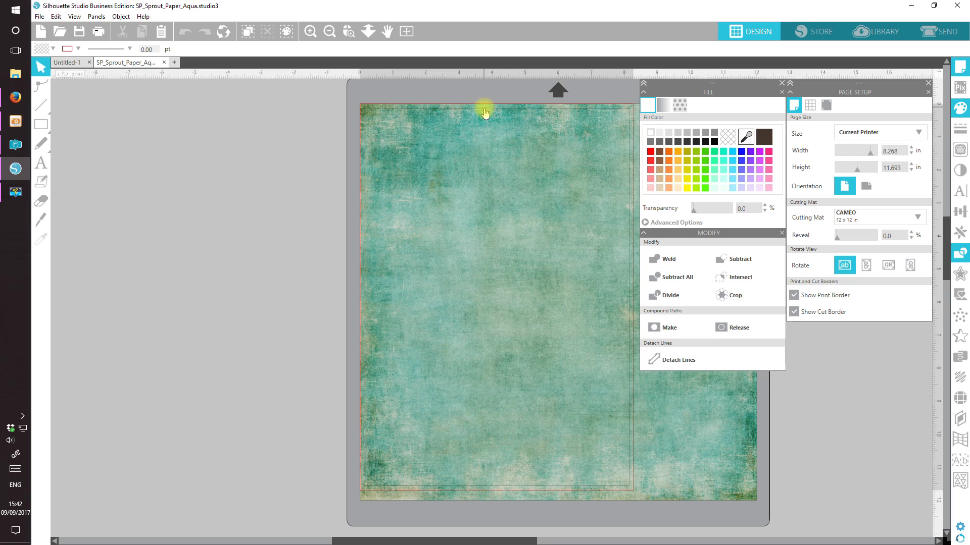
Step: Resize the aqua paper to 6 in square and copy it into the card document
left_click(475, 182)
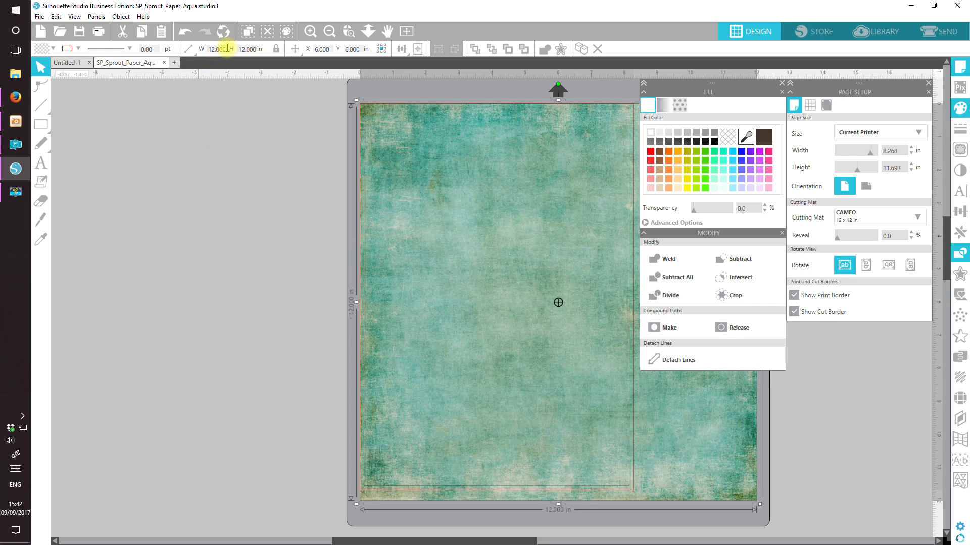
left_click_drag(227, 49, 201, 50)
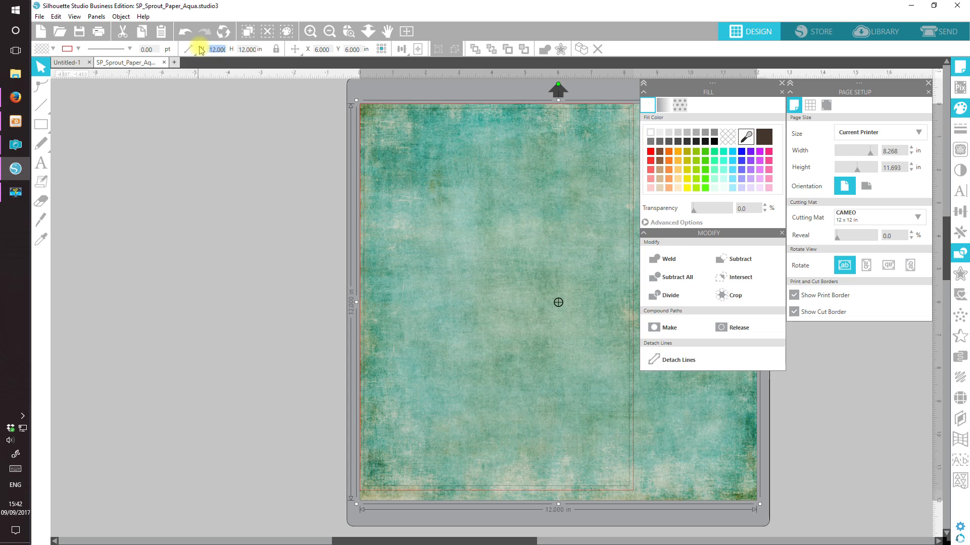
key("Return")
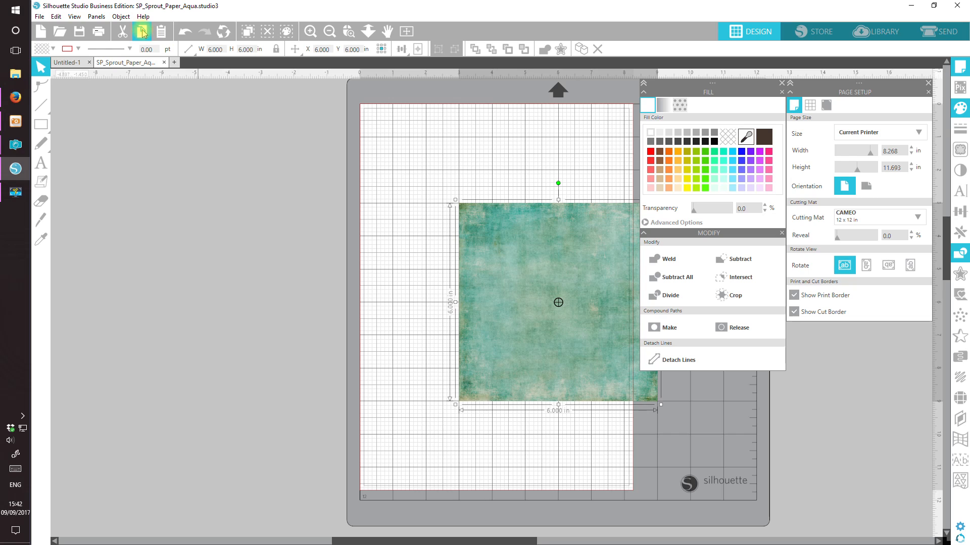
left_click(75, 65)
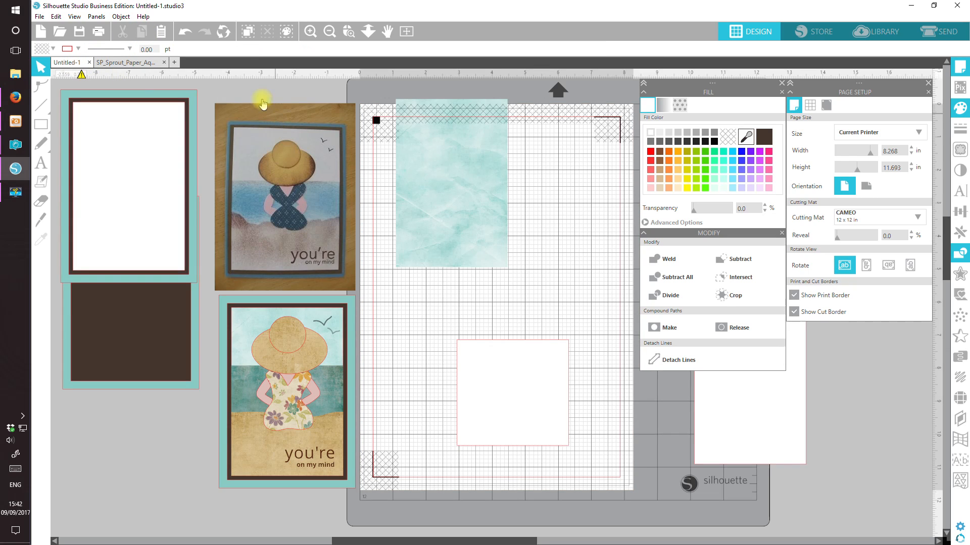
left_click(161, 33)
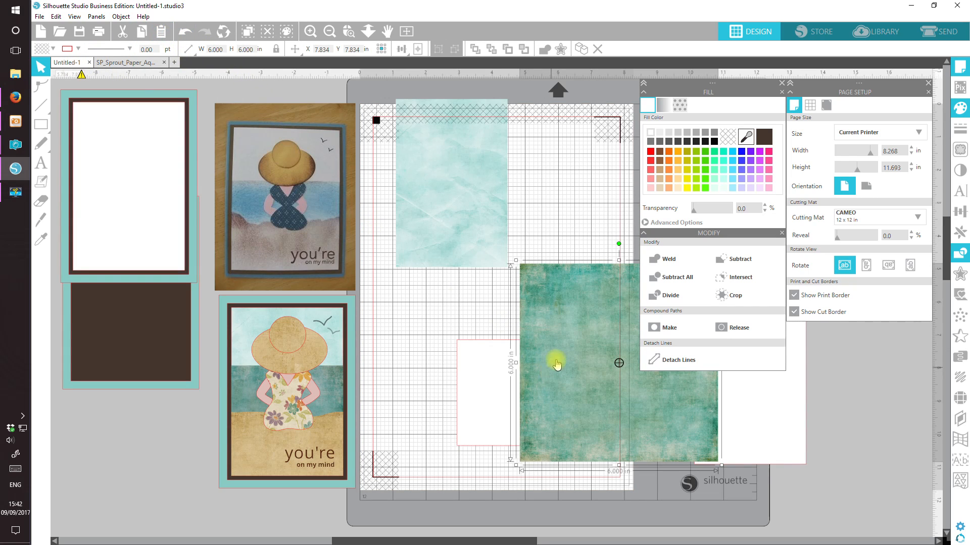
Step: Position the aqua paper over the white rectangle, checking coverage at about 53% transparency, and restore its transparency to 0%
left_click_drag(581, 341, 432, 408)
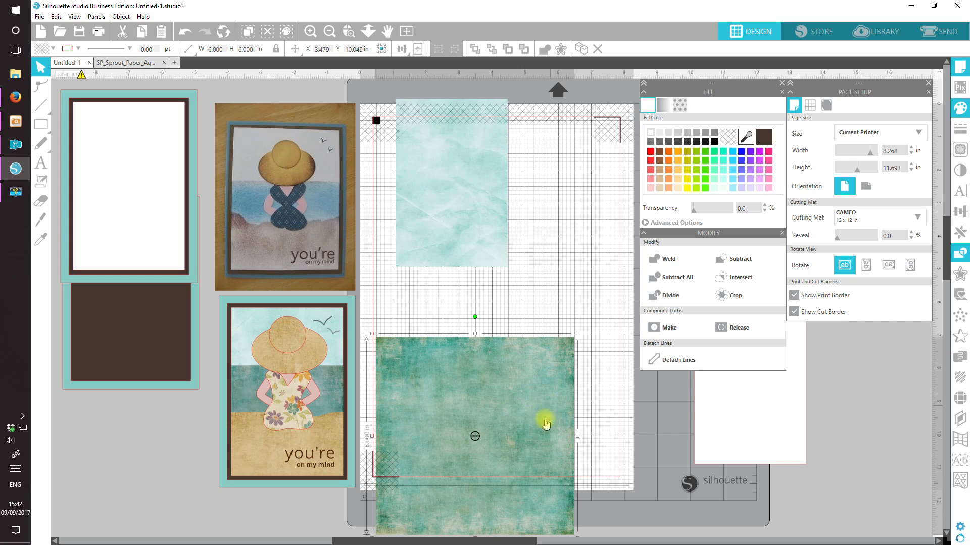
mouse_move(534, 373)
left_mouse_down()
mouse_move(530, 389)
mouse_move(524, 380)
mouse_move(538, 374)
left_mouse_up()
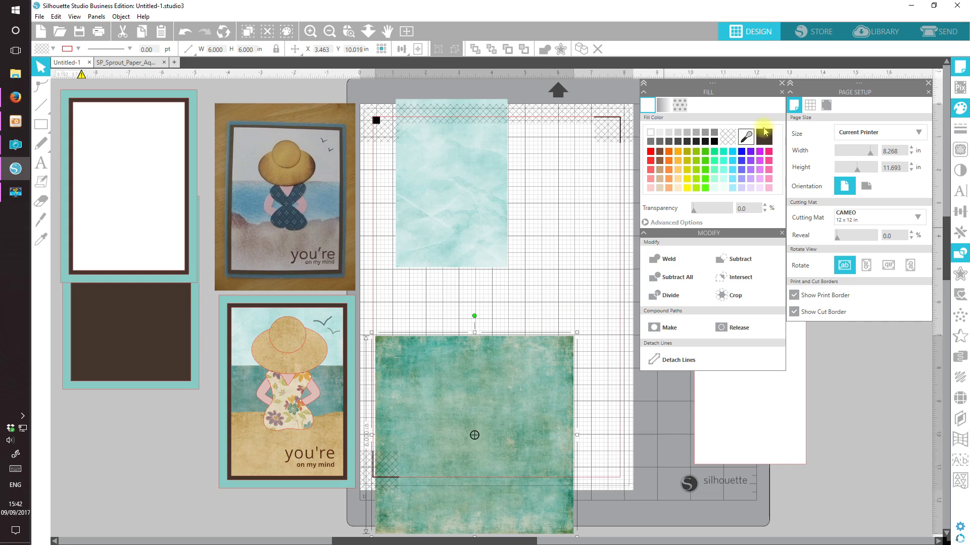
left_click(713, 211)
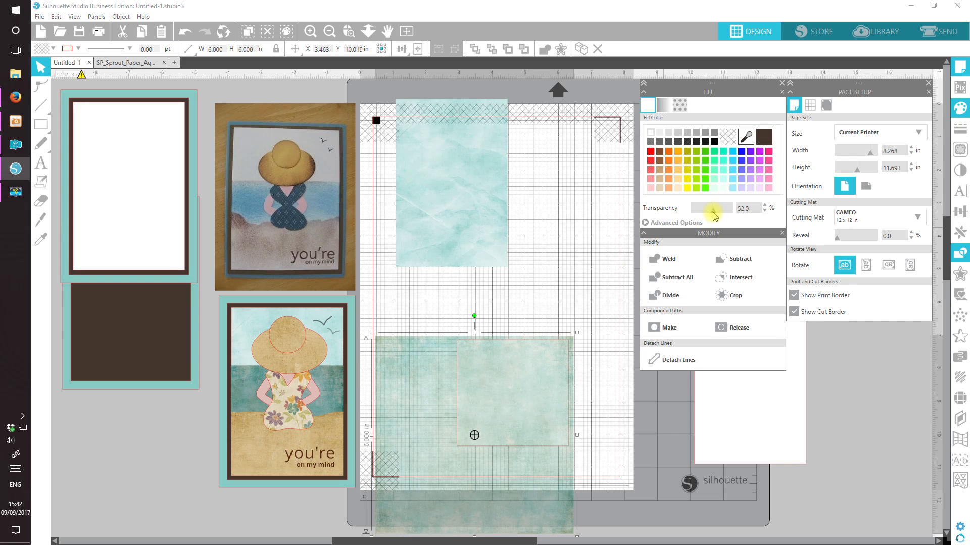
left_click_drag(713, 211, 715, 211)
left_click_drag(529, 467, 525, 468)
left_click_drag(525, 467, 527, 468)
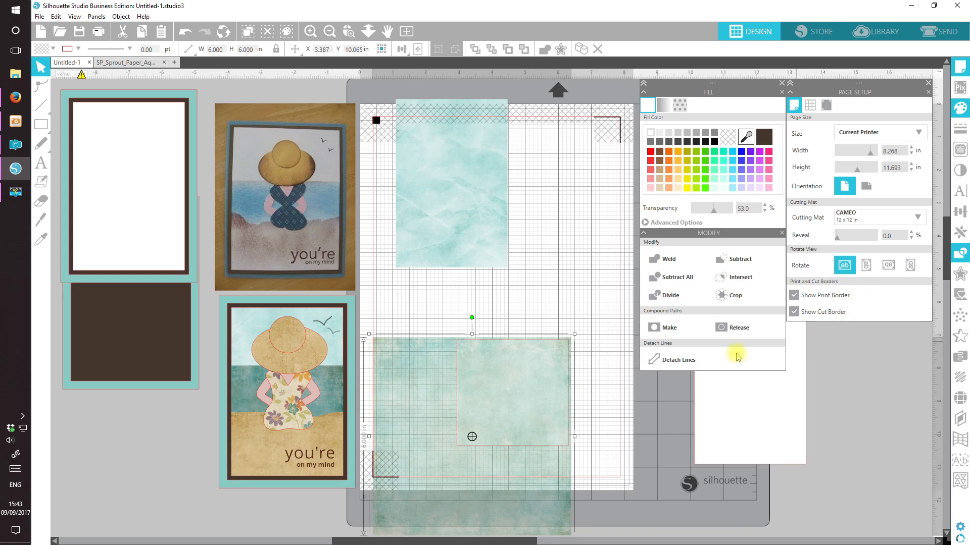
left_click_drag(714, 217, 684, 213)
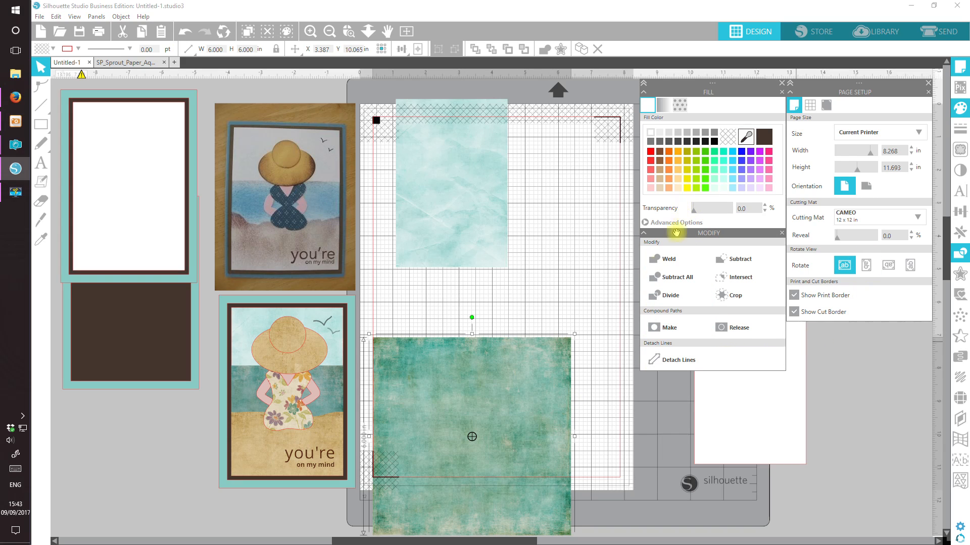
Step: Crop the aqua paper to the shape of the white rectangle beneath it
left_click(611, 479)
left_click(465, 390)
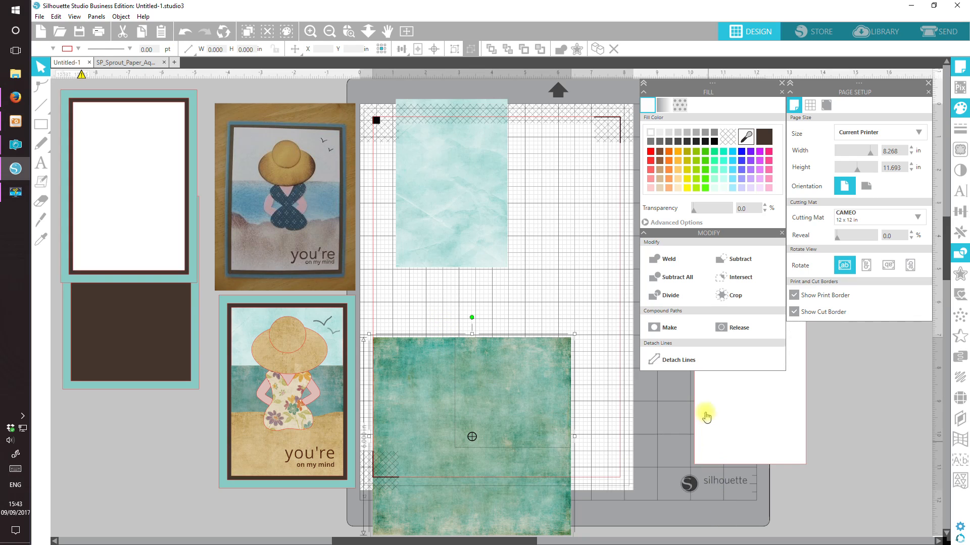
left_click(729, 297)
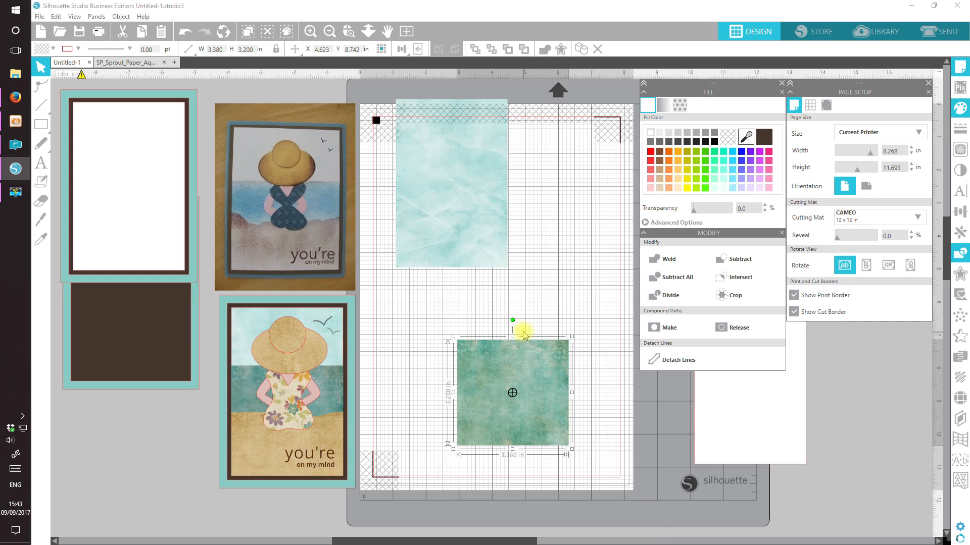
Step: Stack the aqua sea panel over the sky panel and align both by their bottom edges and horizontal centres
left_click_drag(465, 189, 512, 317)
left_click_drag(522, 396, 488, 258)
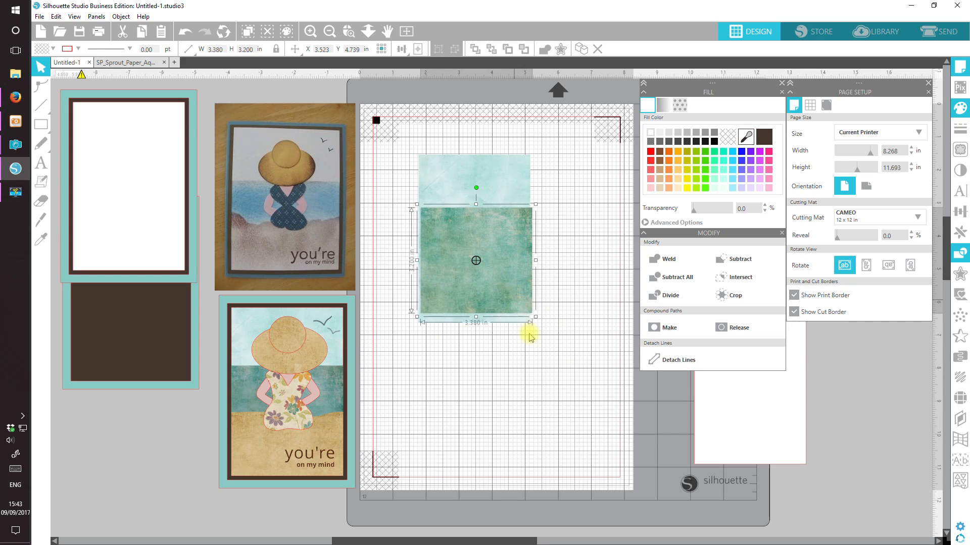
left_click(526, 320, "shift")
left_click(401, 48)
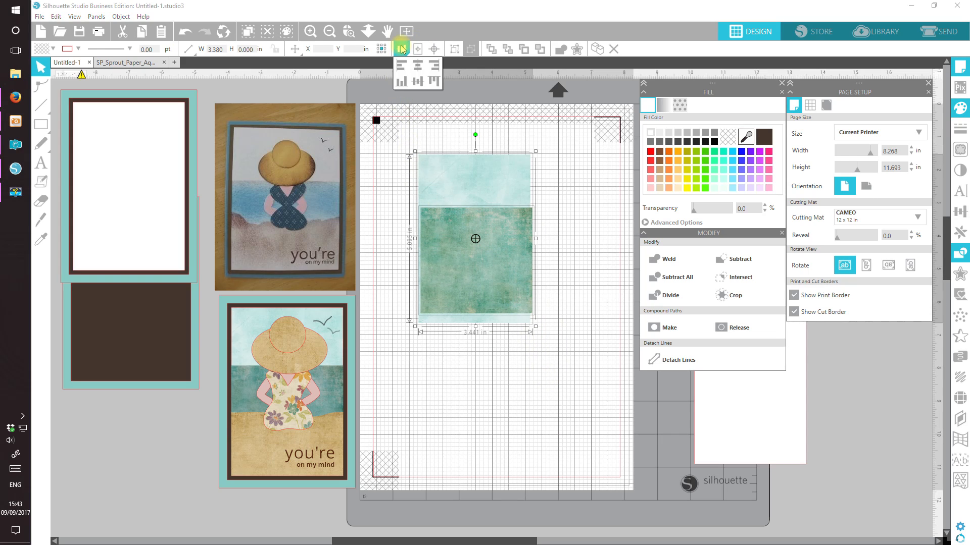
left_click(401, 81)
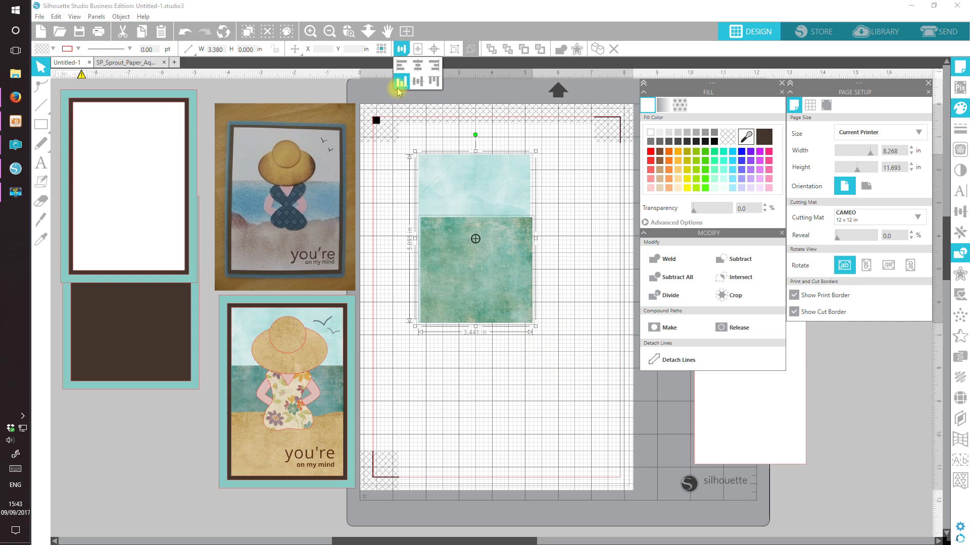
left_click(417, 66)
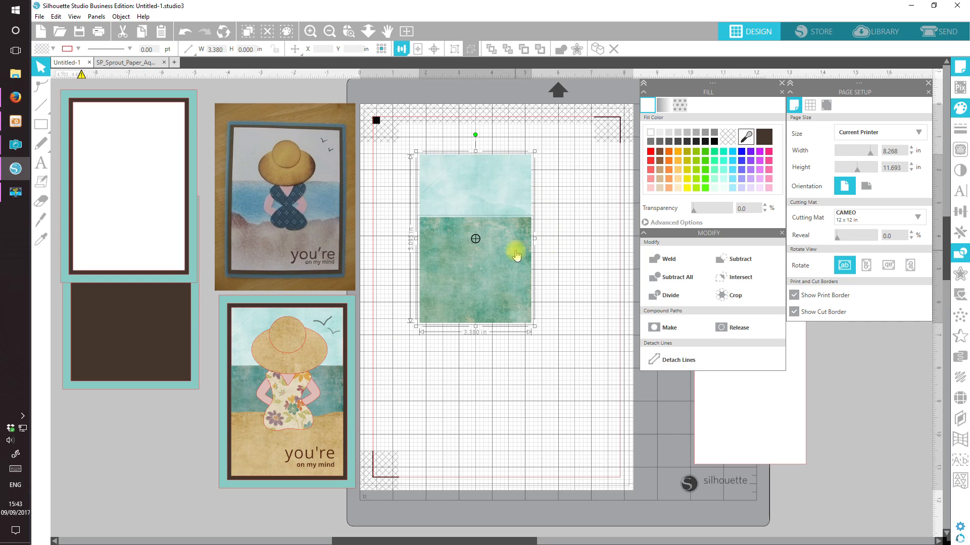
Step: Move the aqua sea panel off the sky panel to the free area below it
left_click(497, 386)
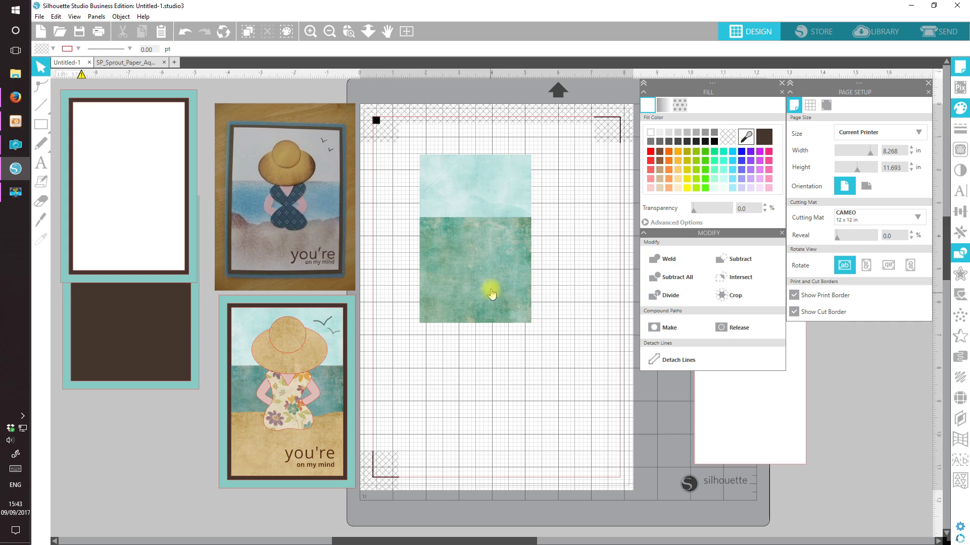
left_click_drag(494, 275, 515, 410)
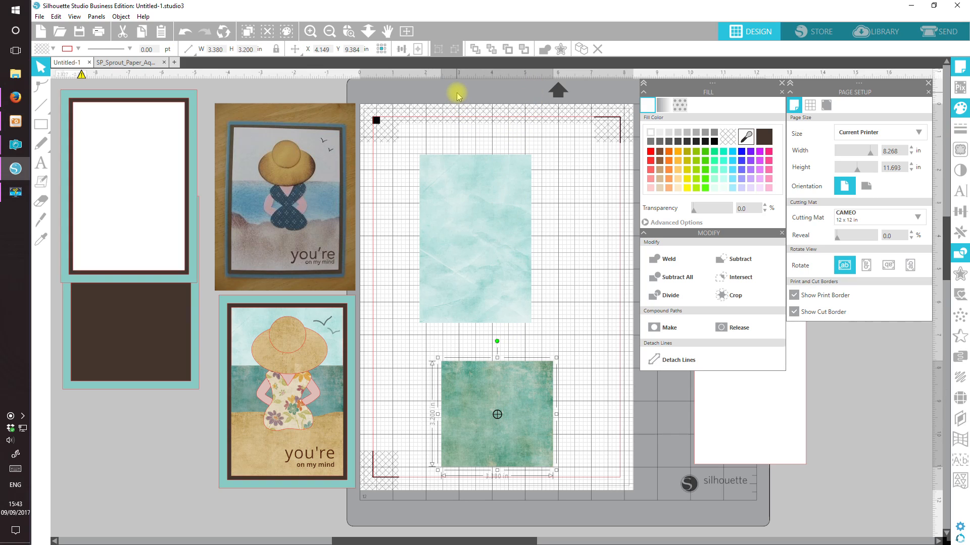
Step: Try a gradient fill on a duplicate of the sea panel and remove the duplicate
left_click(583, 51)
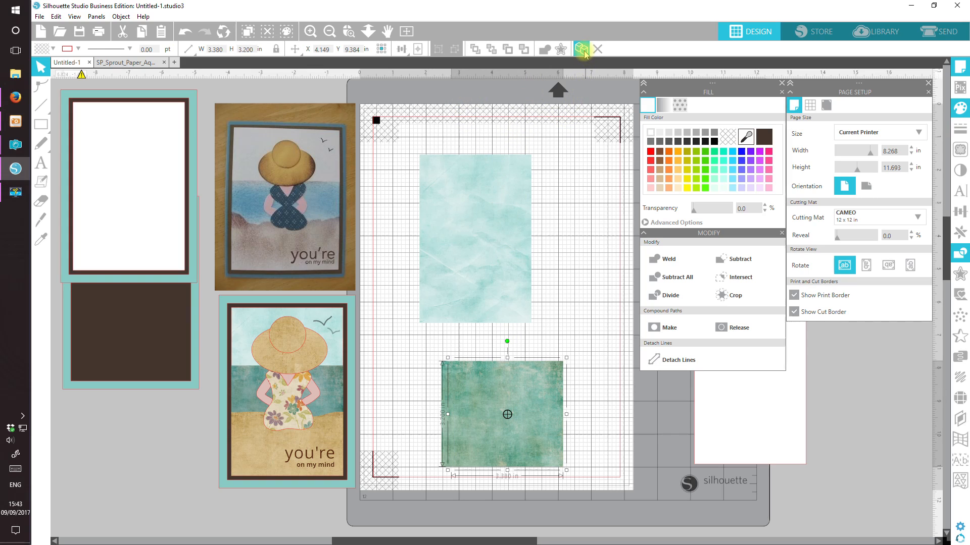
left_click_drag(552, 404, 598, 435)
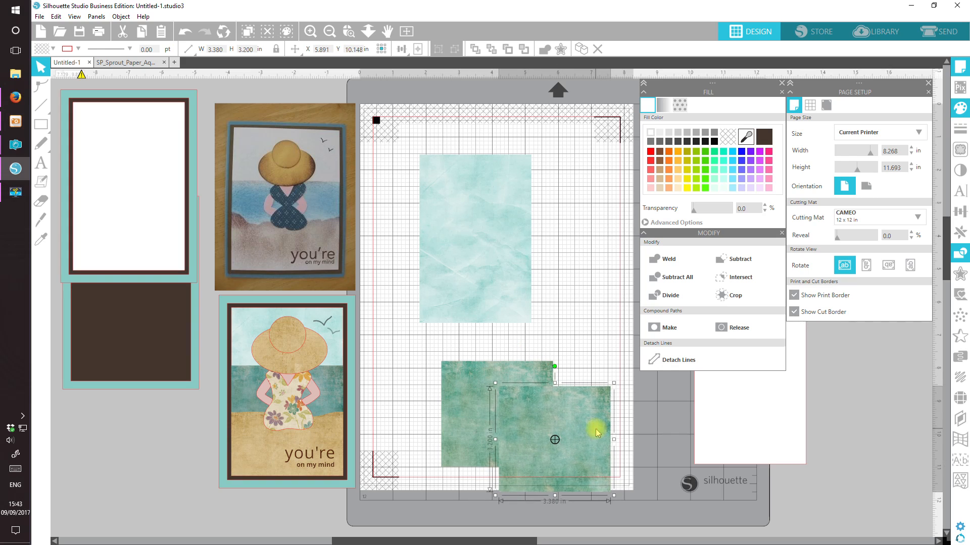
left_click(664, 105)
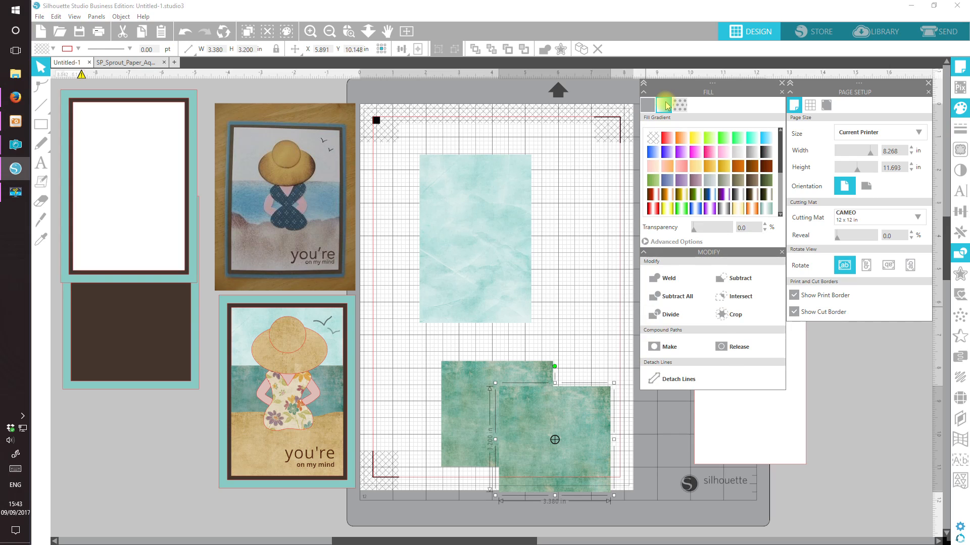
left_click(741, 154)
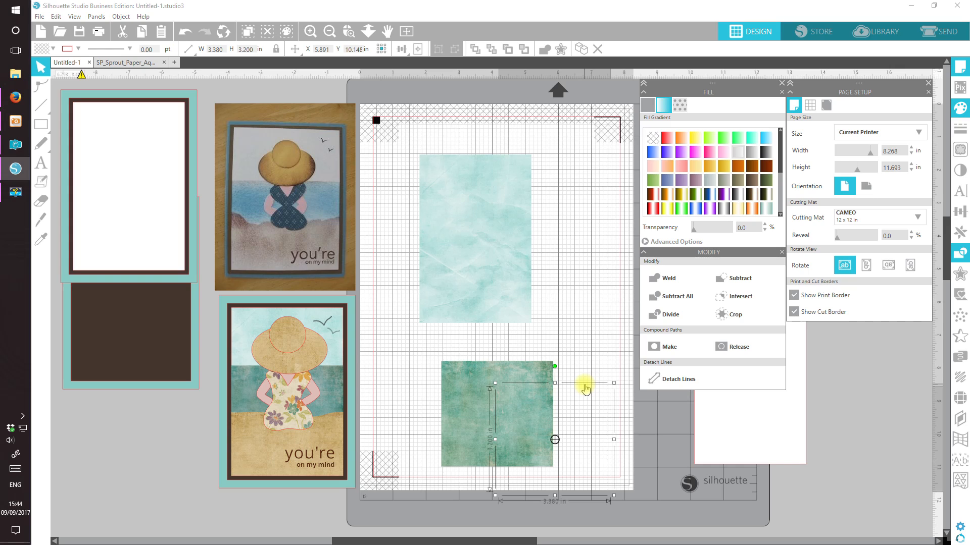
left_click_drag(585, 389, 568, 358)
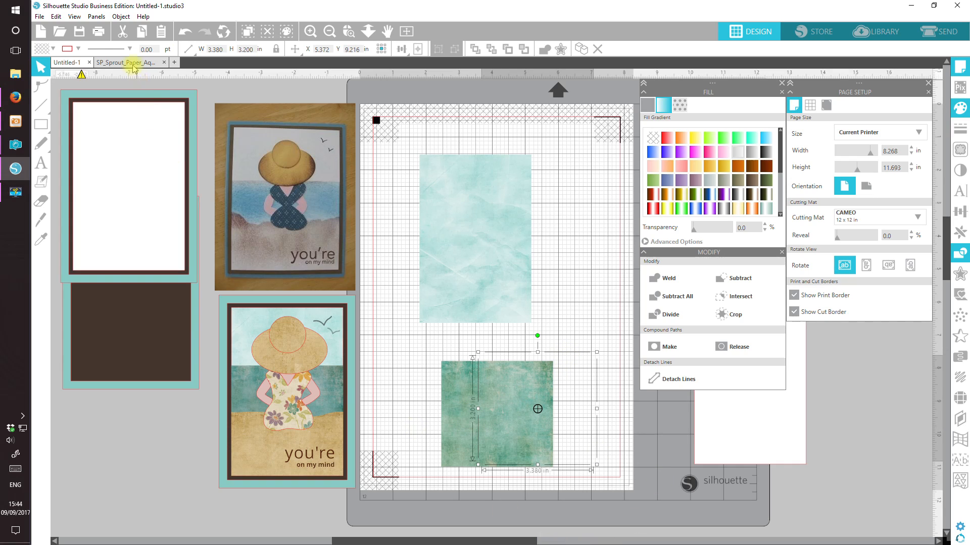
left_click(122, 33)
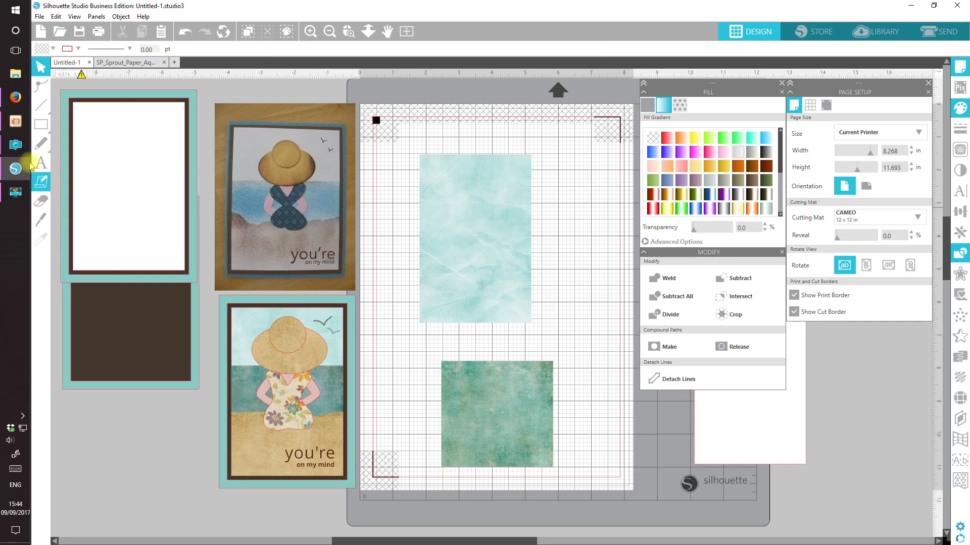
Step: Draw a rectangle about 4.05 × 3.93 in around the sea panel and select it
left_click(41, 125)
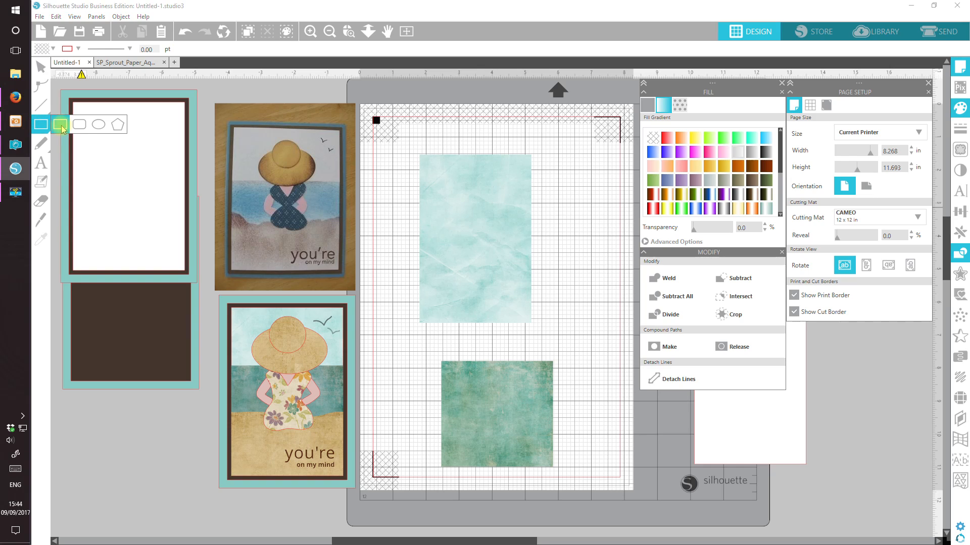
left_click_drag(435, 354, 568, 483)
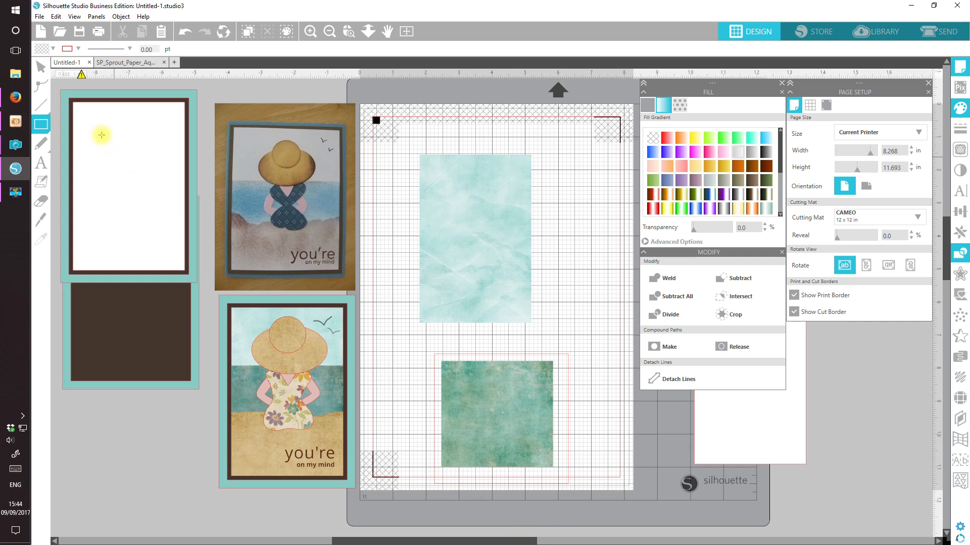
left_click(41, 67)
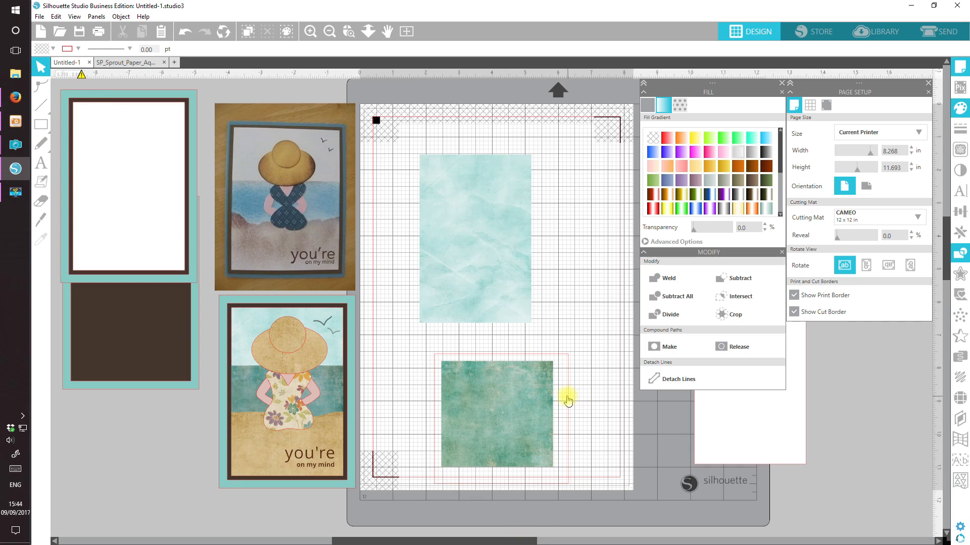
left_click(568, 398)
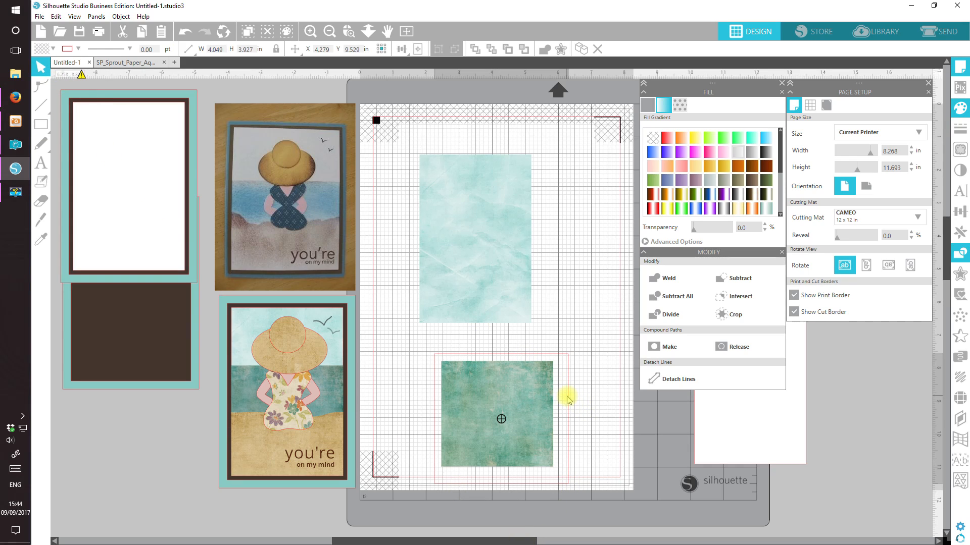
Step: Fill the rectangle around the sea panel with a grey-to-white gradient and rotate the gradient to -90 degrees
left_click(739, 154)
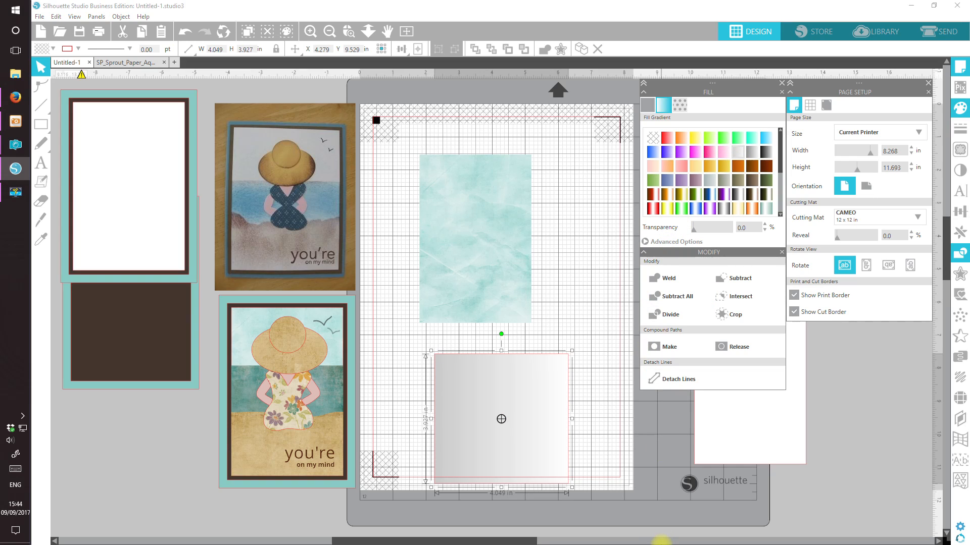
left_click(647, 242)
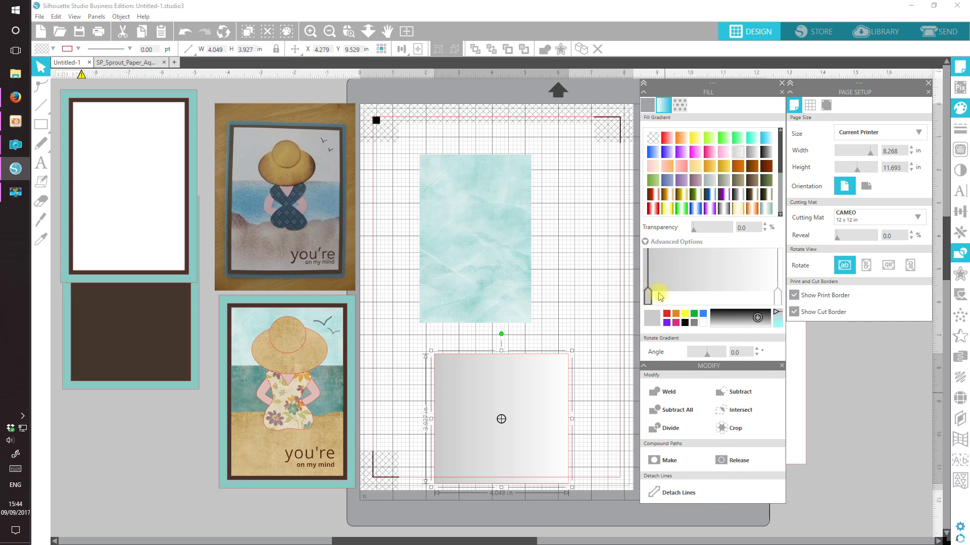
left_click_drag(708, 358, 701, 357)
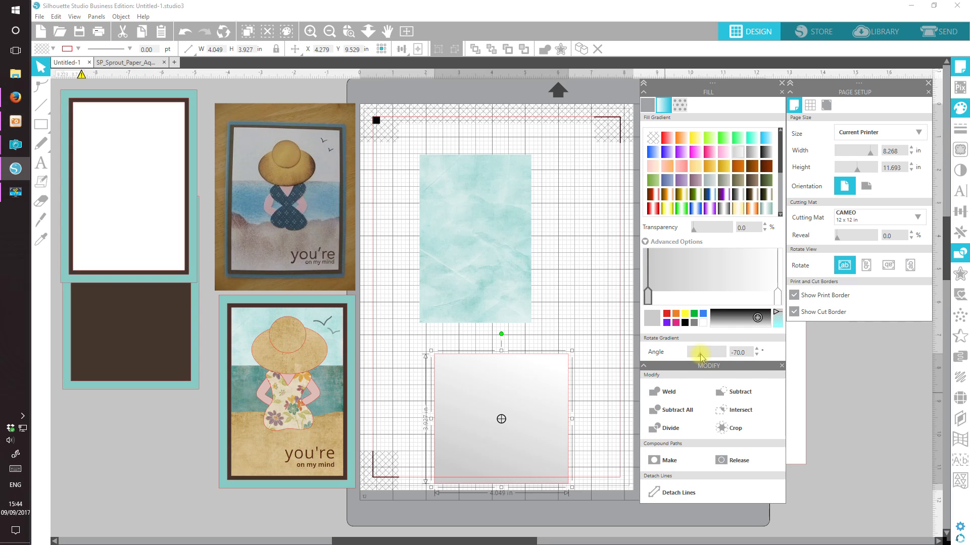
left_click_drag(701, 357, 699, 357)
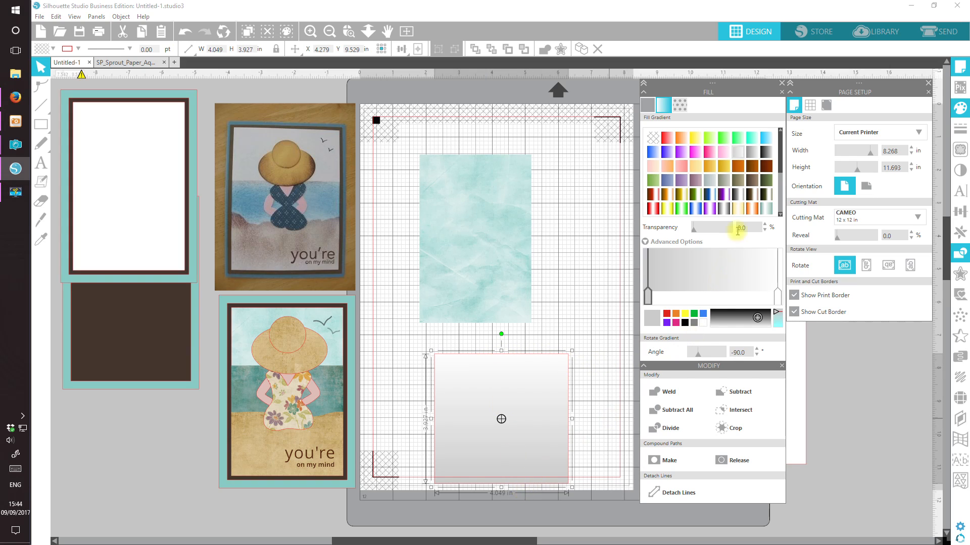
Step: Set the gradient rectangle's transparency to 85%
left_click(716, 231)
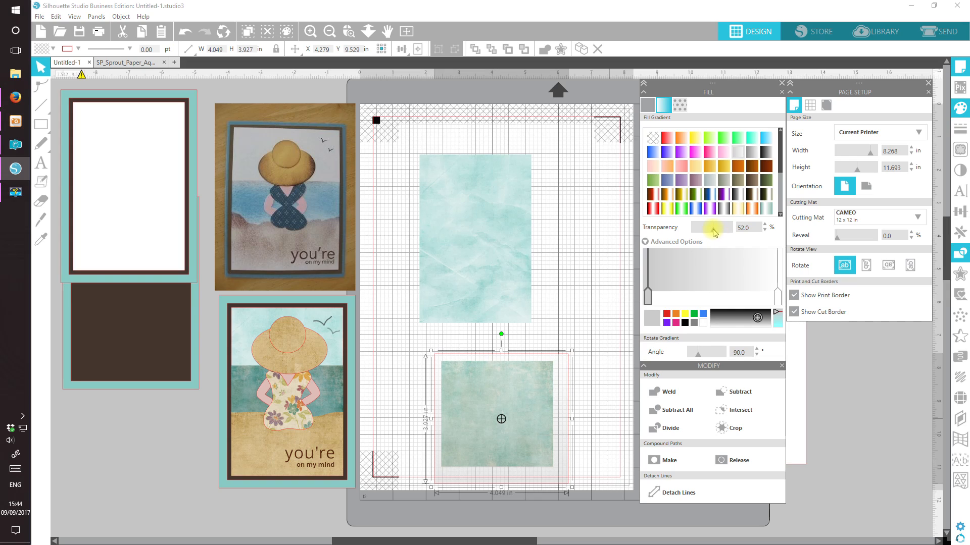
left_click_drag(717, 231, 721, 234)
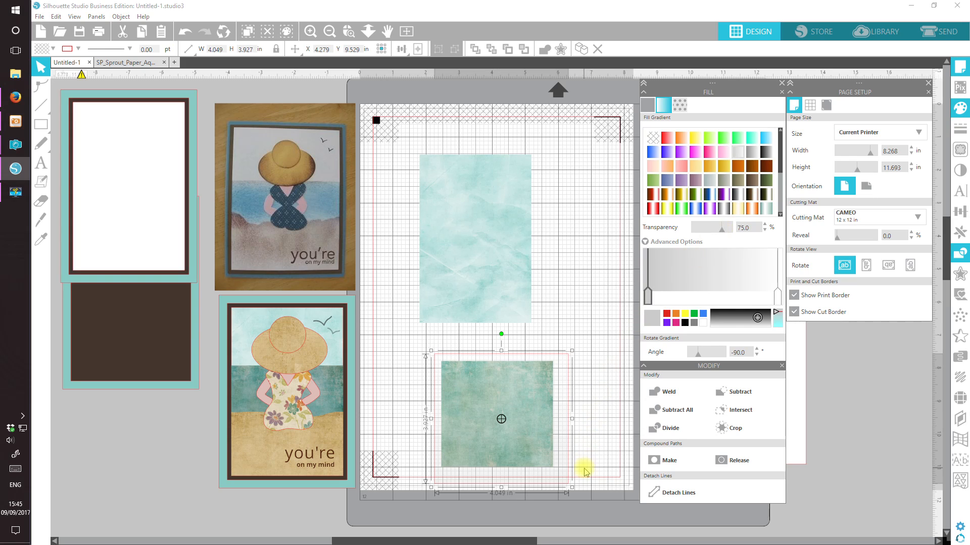
left_click_drag(561, 480, 560, 484)
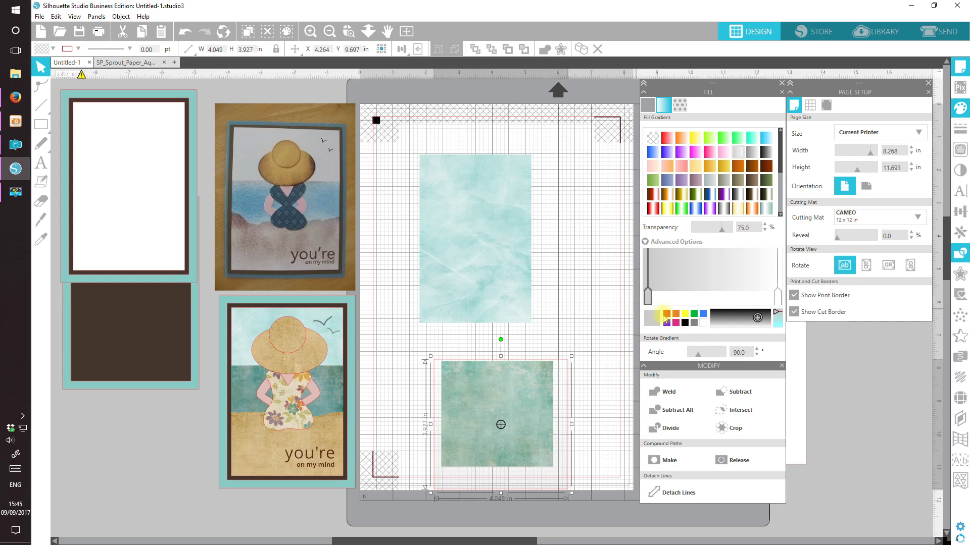
left_click(724, 229)
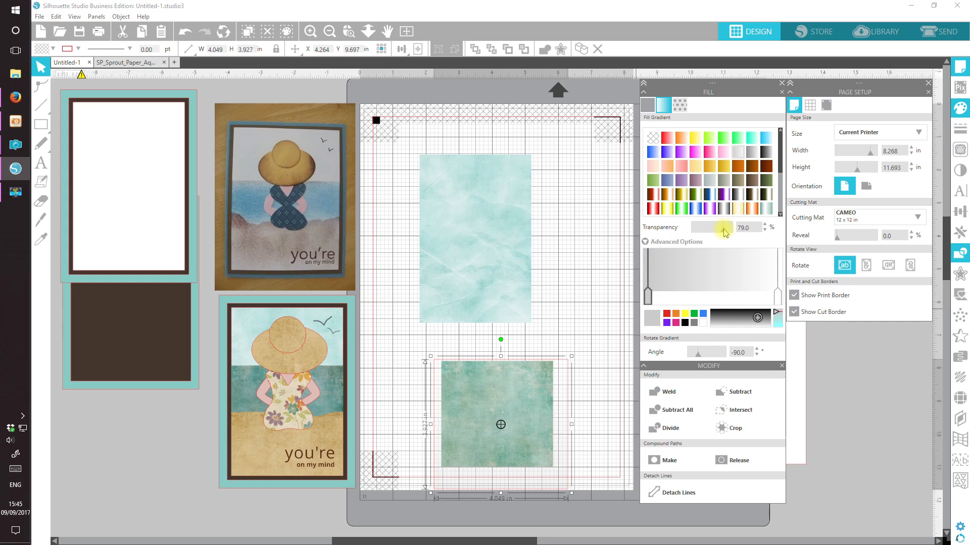
left_click_drag(725, 232, 727, 232)
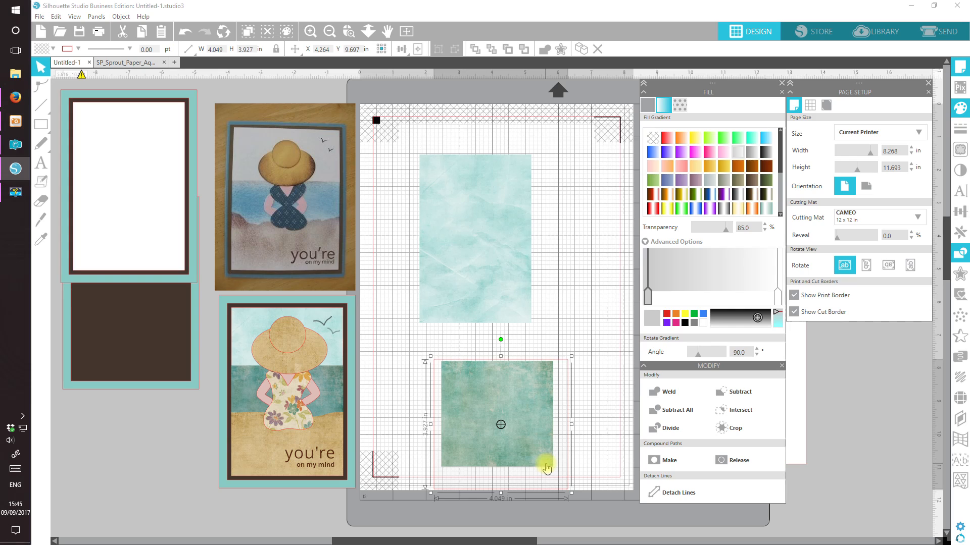
Step: Move the gradient rectangle off the sea panel and place a duplicate of the sea panel with it below the page
left_click_drag(525, 405, 523, 456)
left_click(523, 372)
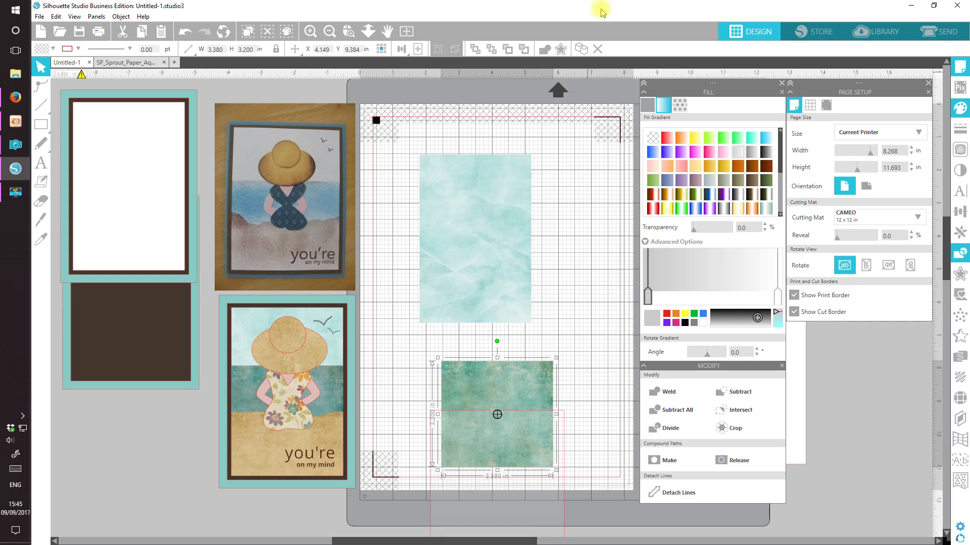
left_click(578, 51)
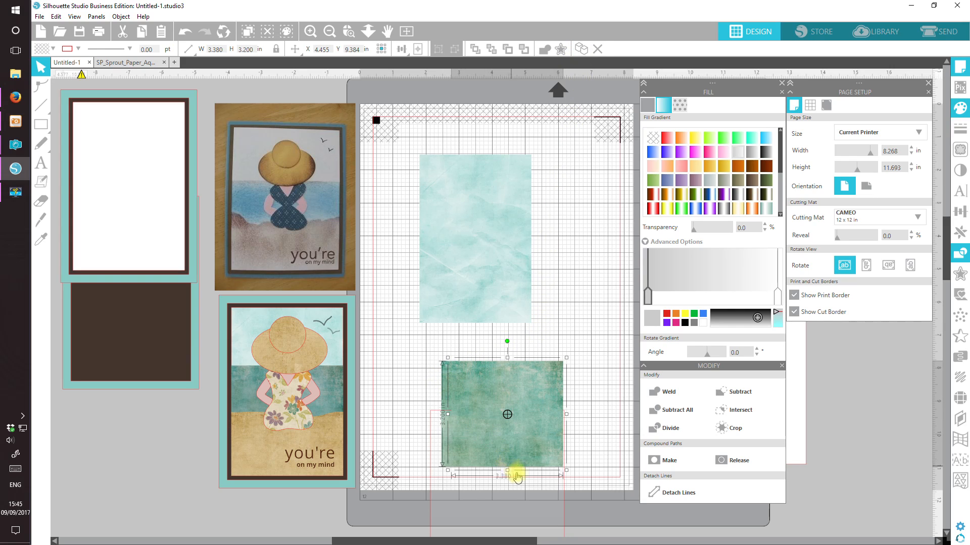
left_click_drag(526, 386, 440, 434)
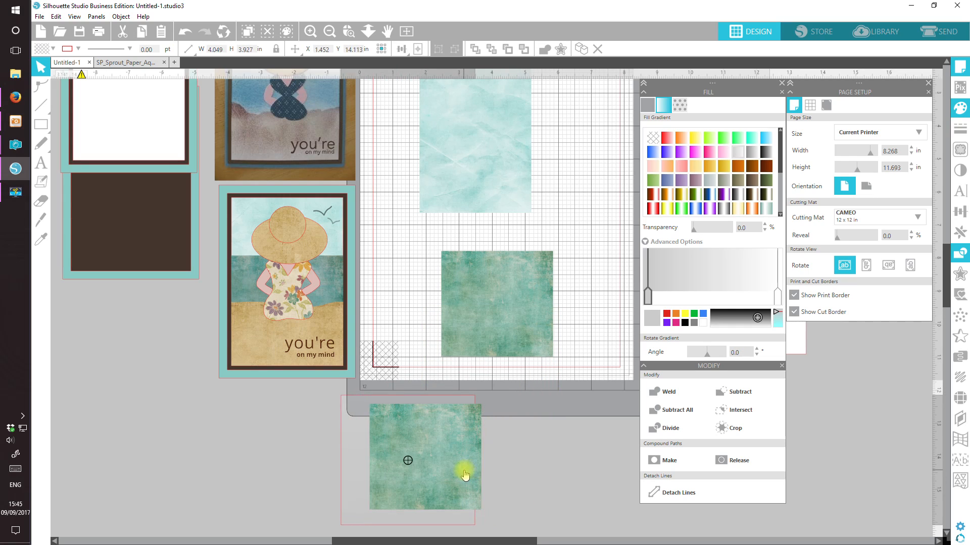
left_click(589, 448)
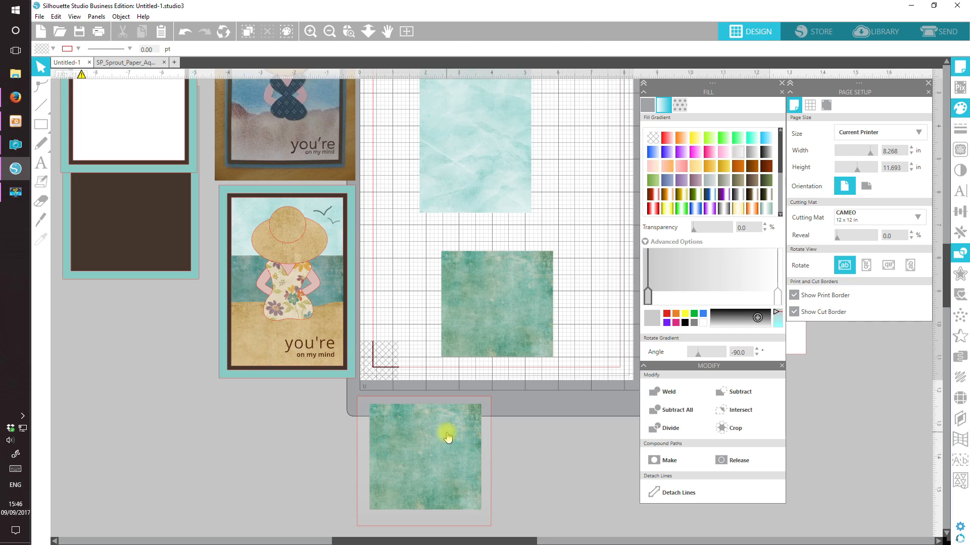
Step: Send the duplicate sea panel to the back and position the gradient rectangle so it covers the duplicate completely
left_click(447, 435)
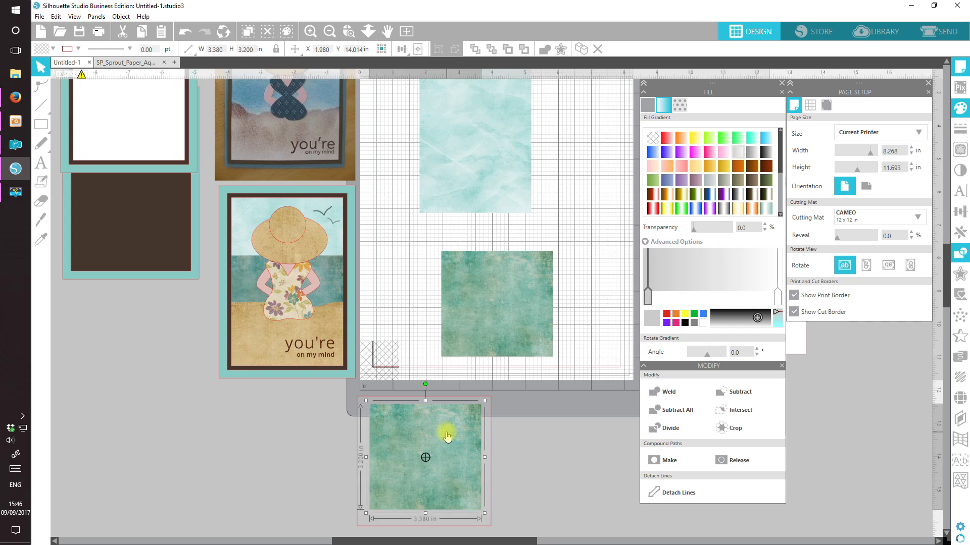
left_click(496, 48)
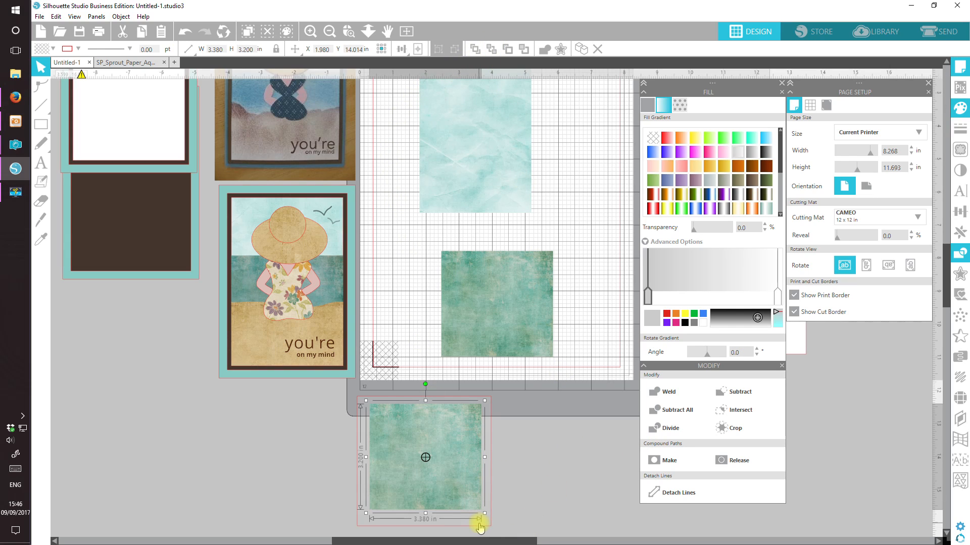
left_click(477, 525)
left_click_drag(476, 526, 480, 528)
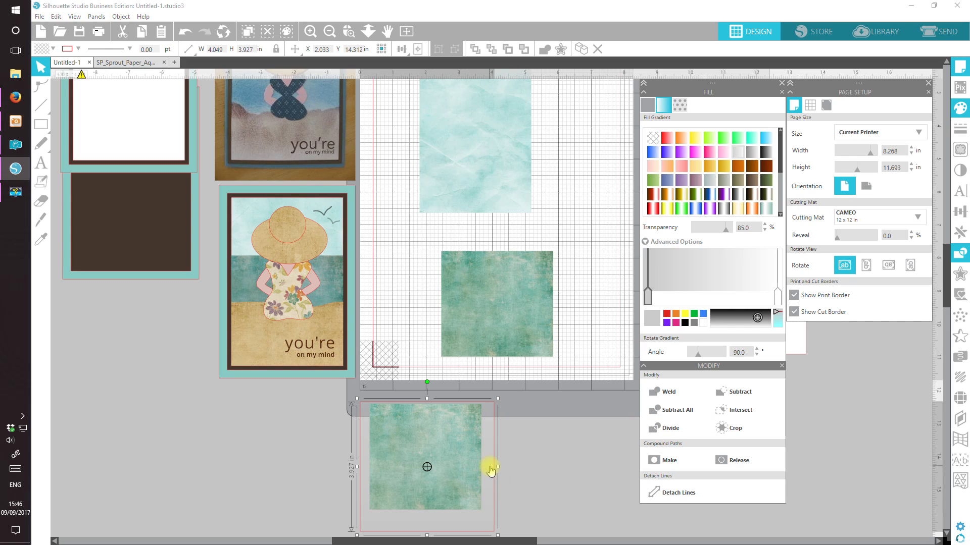
Step: Crop the gradient rectangle to the duplicate sea panel's outline and move the cropped piece closer to the page
left_click_drag(581, 505, 356, 408)
left_click(687, 413)
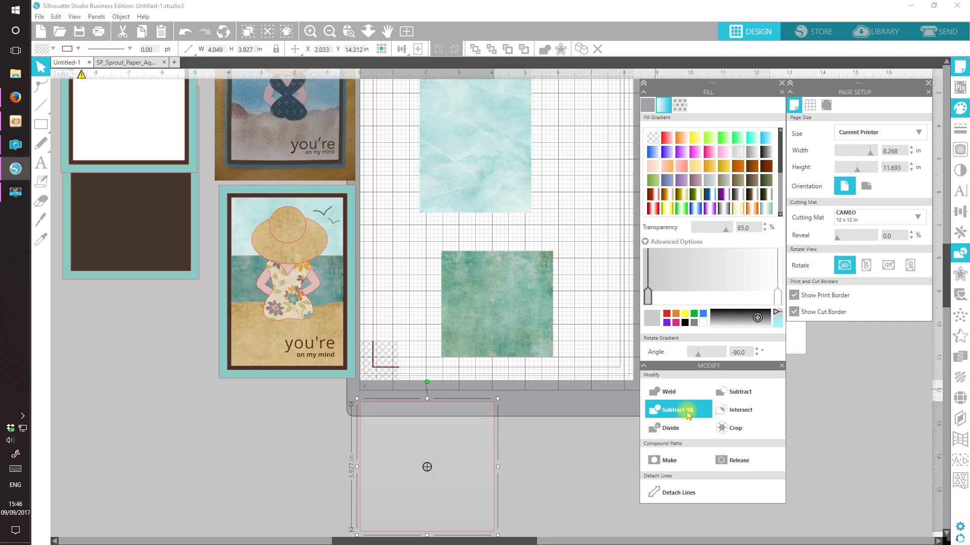
left_click(183, 34)
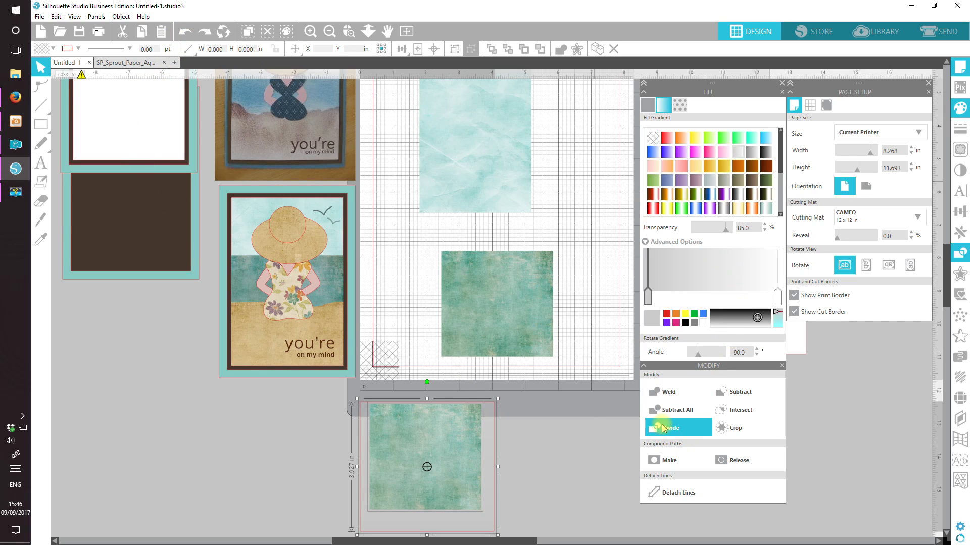
left_click(724, 429)
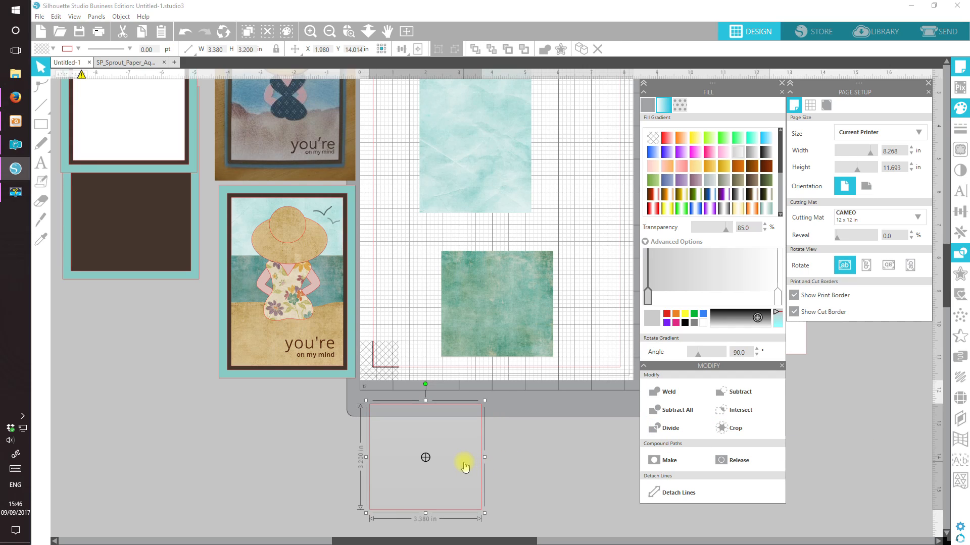
left_click_drag(465, 465, 502, 470)
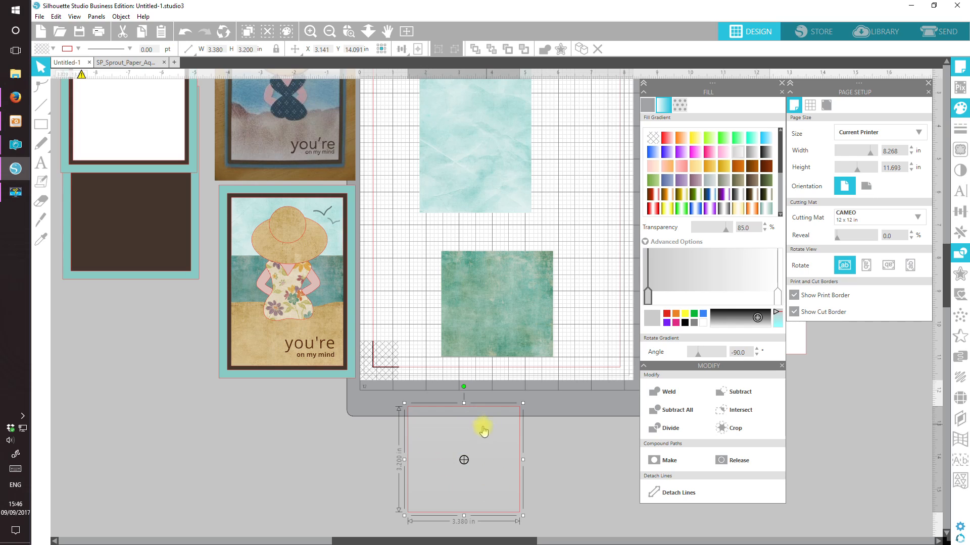
left_click_drag(507, 469, 528, 457)
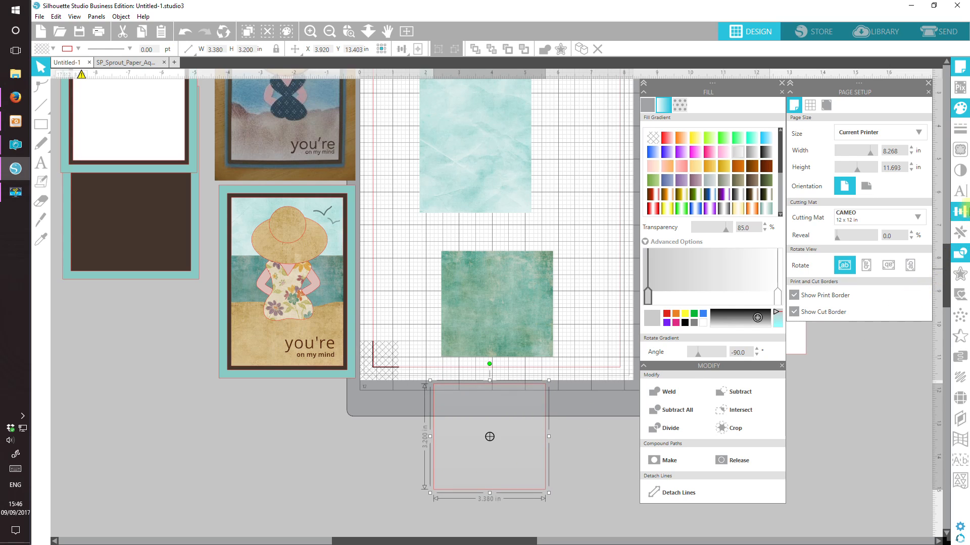
Step: Dock the line style settings below the page setup and make the cropped gradient piece's outline transparent
left_click(960, 129)
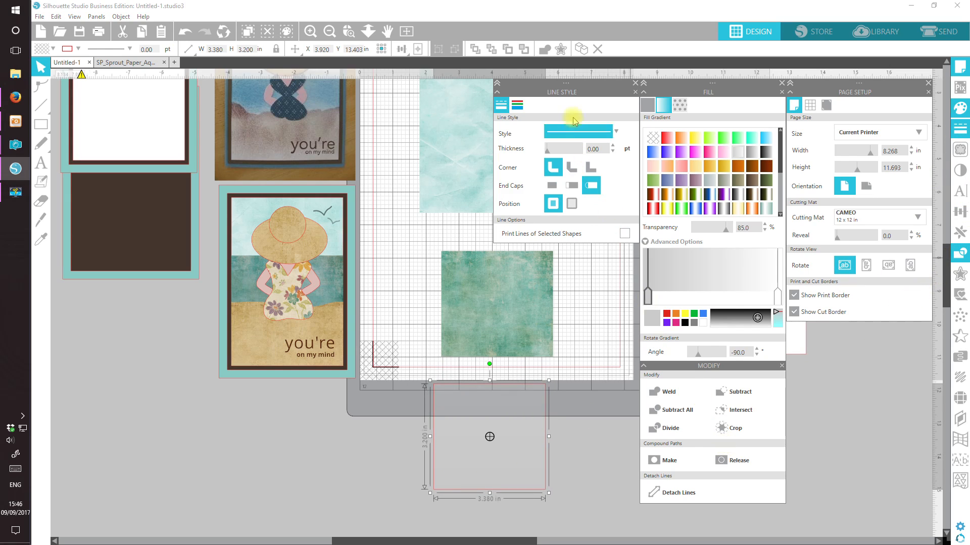
left_click_drag(566, 95, 851, 331)
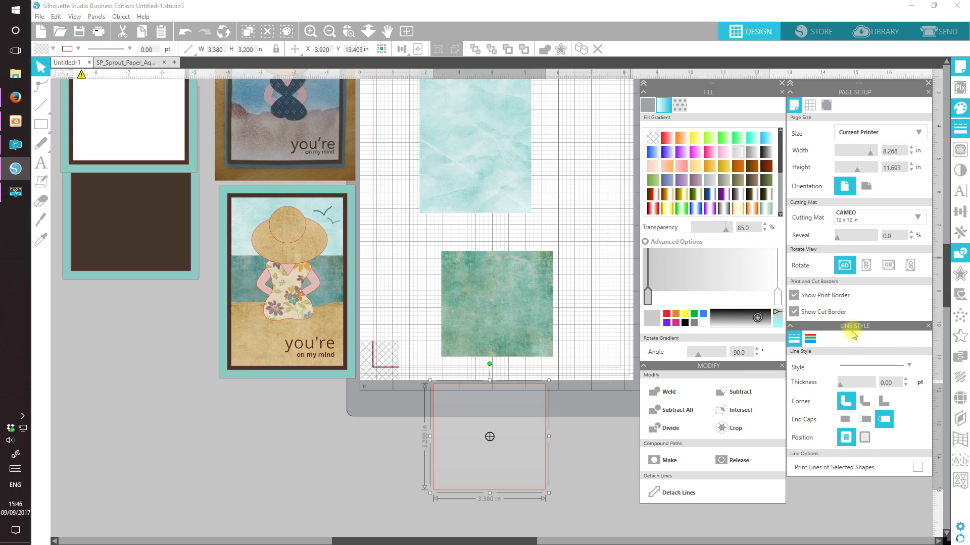
left_click(810, 339)
left_click(874, 370)
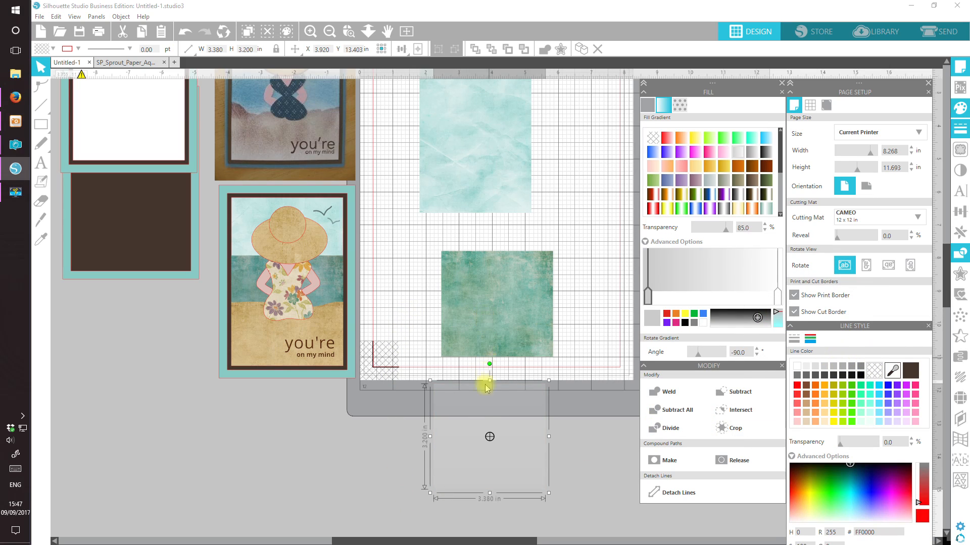
Step: Place the gradient piece over the original sea panel, align both by their horizontal and vertical centres, and group them
left_click_drag(536, 429, 543, 308)
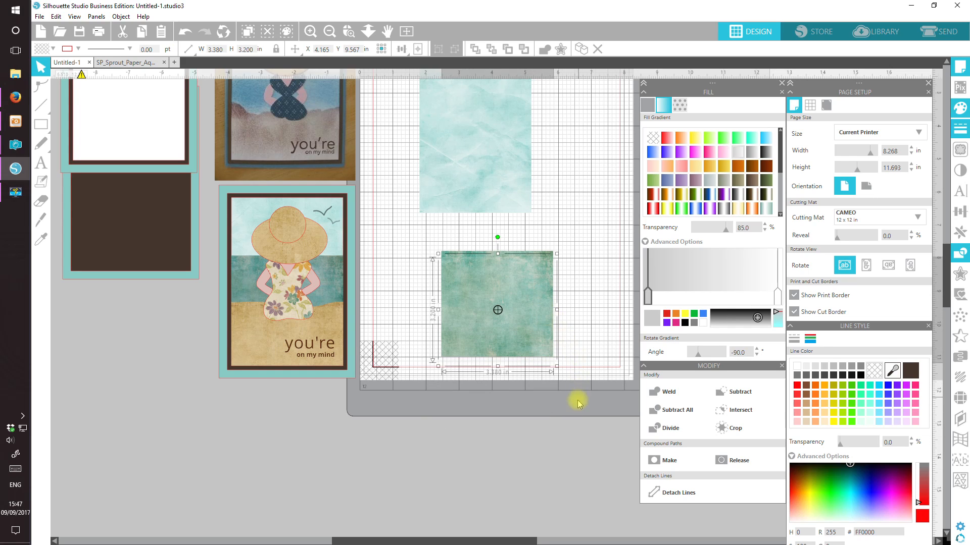
left_click(461, 268, "shift")
left_click(401, 49)
left_click(419, 68)
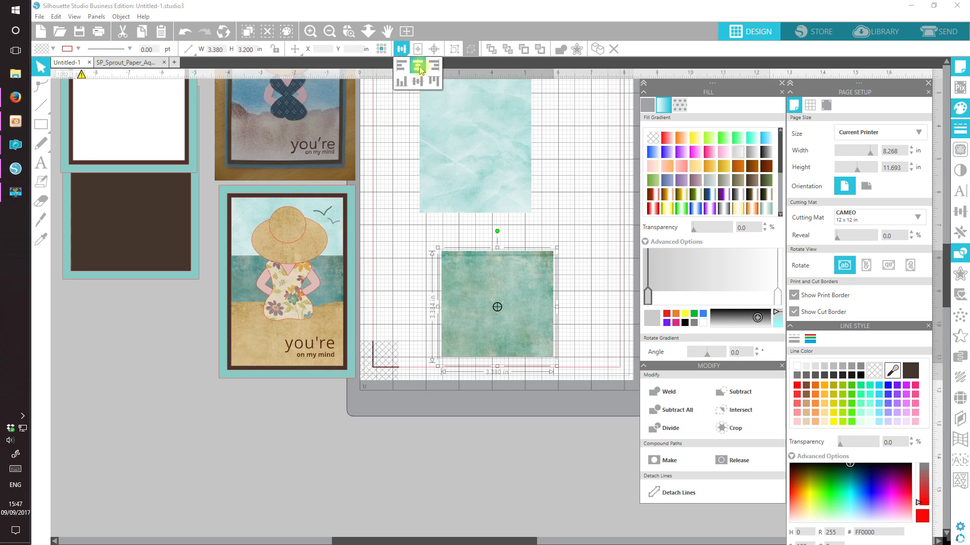
left_click(418, 80)
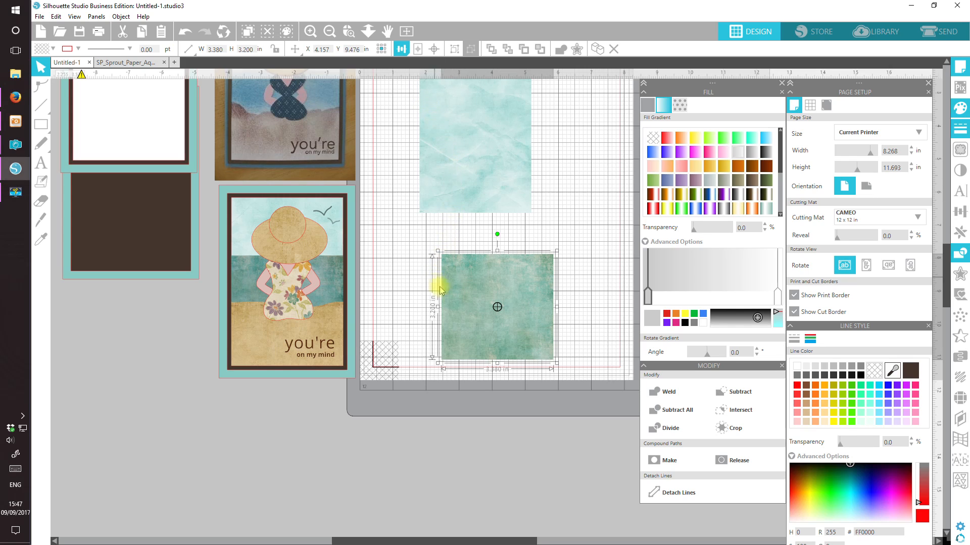
left_click(465, 50)
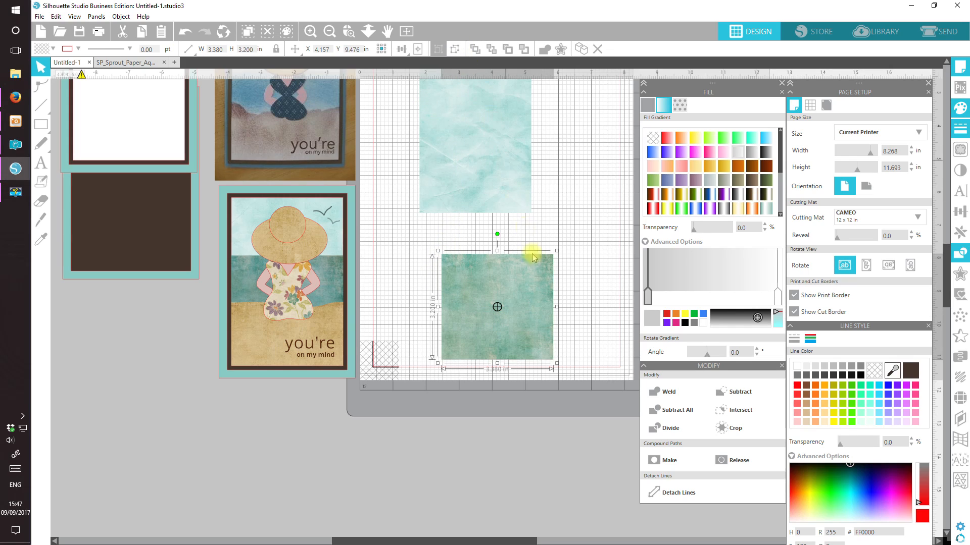
Step: Move the shaded sea group onto the sky panel and align both by their bottom edges and horizontal centres
left_click_drag(541, 331, 520, 175)
left_click(510, 202, "shift")
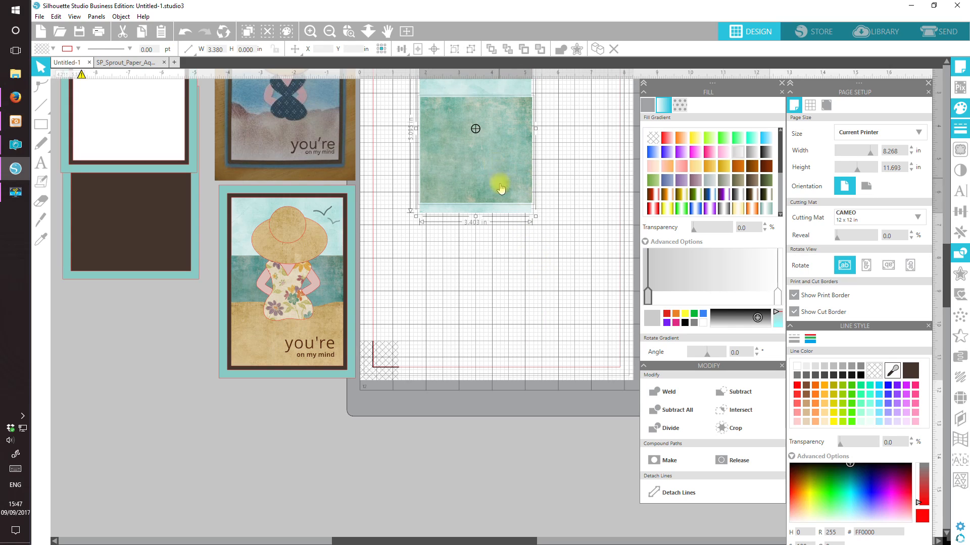
left_click(401, 49)
left_click(401, 82)
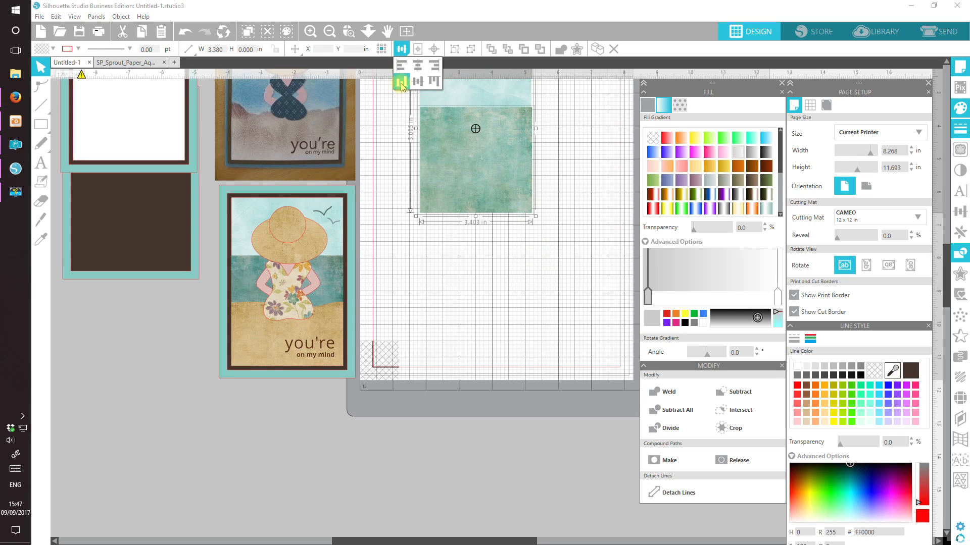
left_click(419, 67)
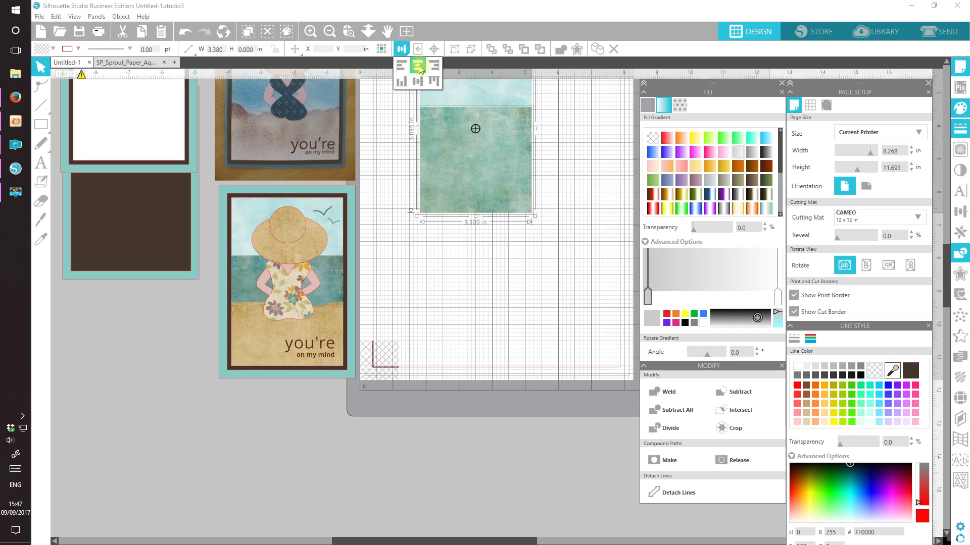
Step: Duplicate the blank white 3.380 × 5.095 in panel beside the page and place the copy below the sky and sea artwork
left_click_drag(947, 302, 943, 262)
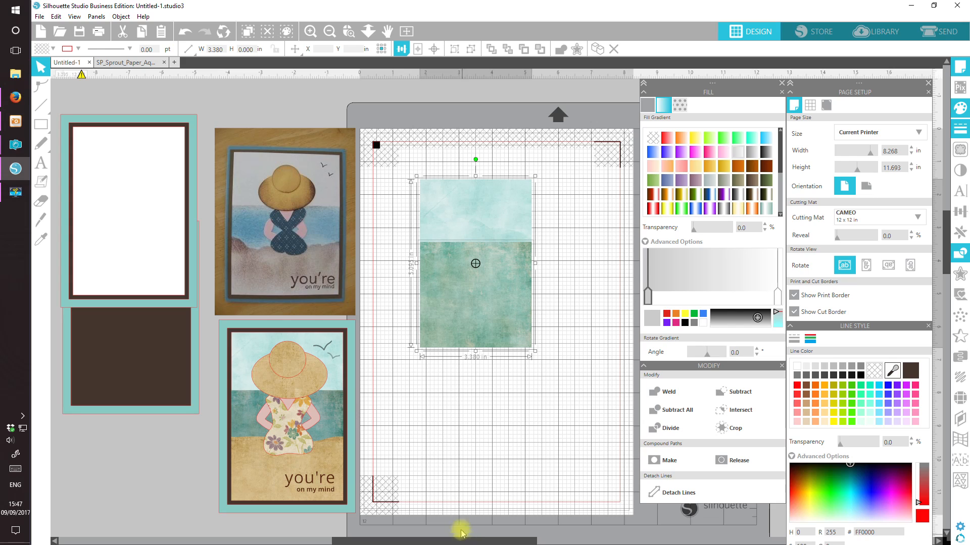
left_click(450, 432)
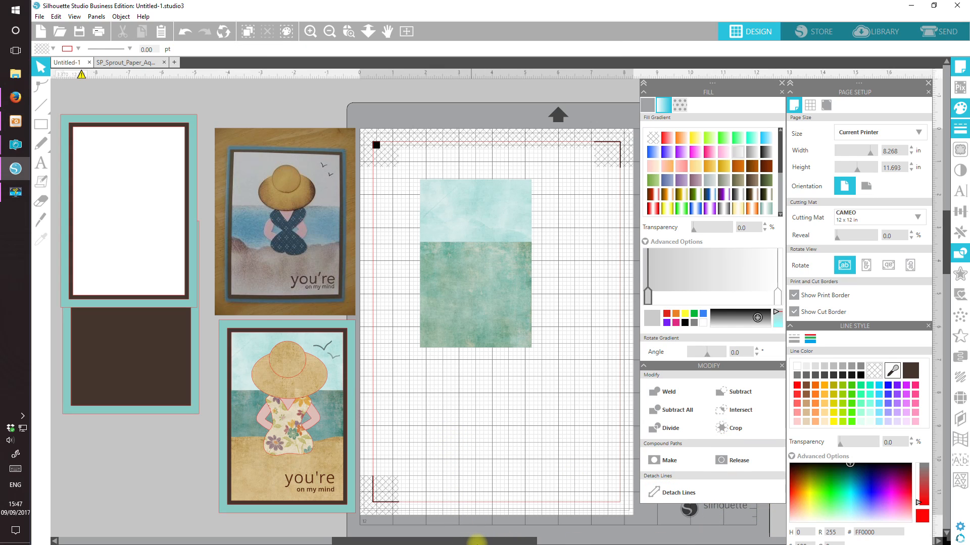
left_click_drag(474, 540, 560, 540)
left_click(542, 444)
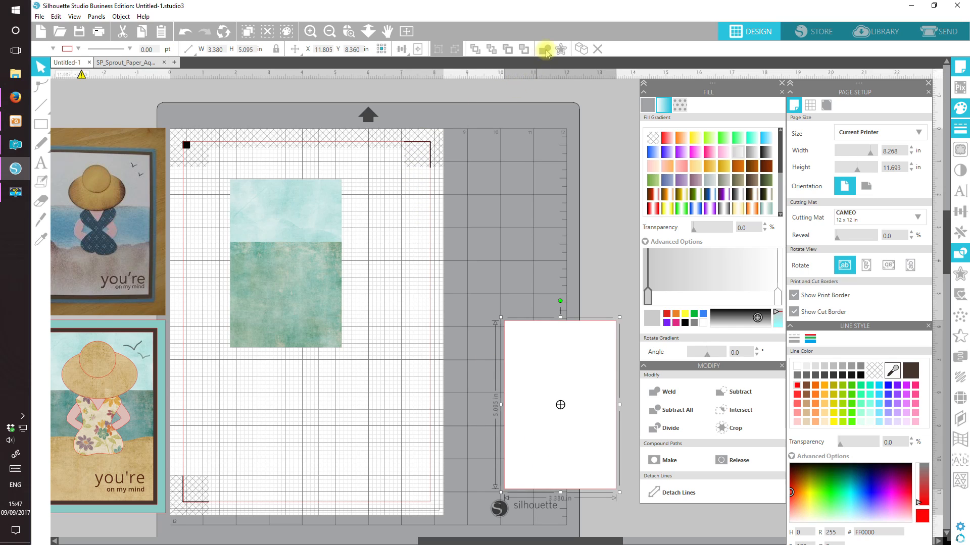
key("ctrl+d")
left_click_drag(541, 361, 281, 422)
left_click_drag(546, 540, 477, 541)
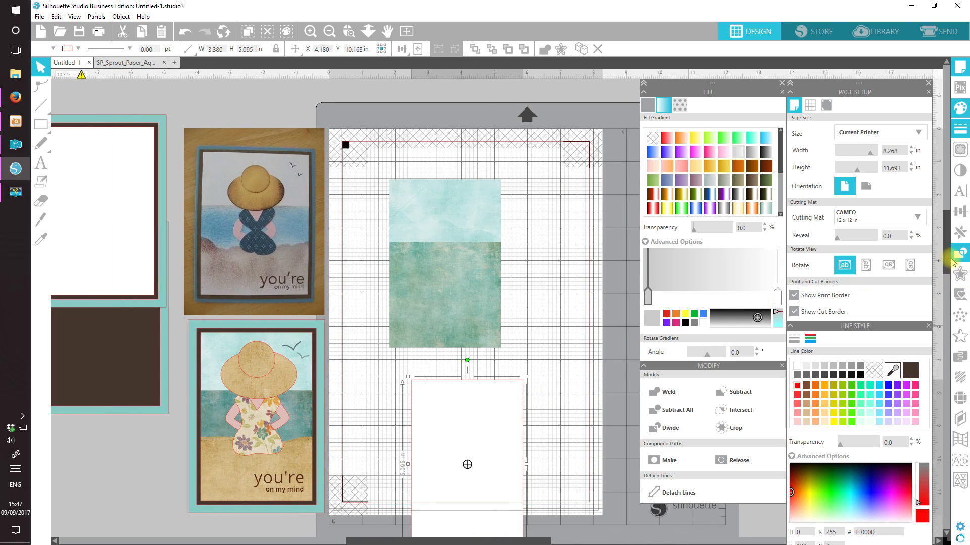
Step: Close the SP_Sprout_Paper_Aqua document without saving and open SP_Carousel_Paper_Natural.jpg
left_click_drag(948, 255, 948, 260)
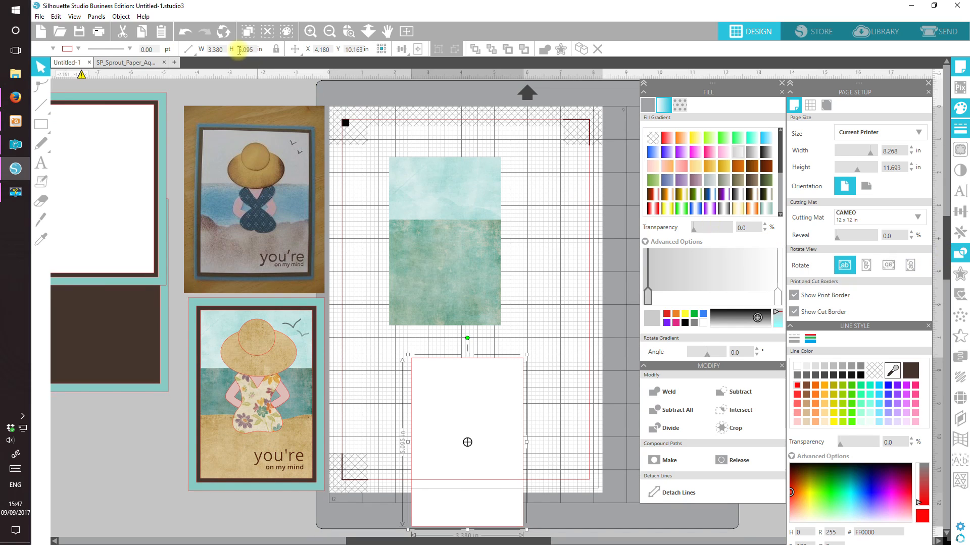
left_click(164, 62)
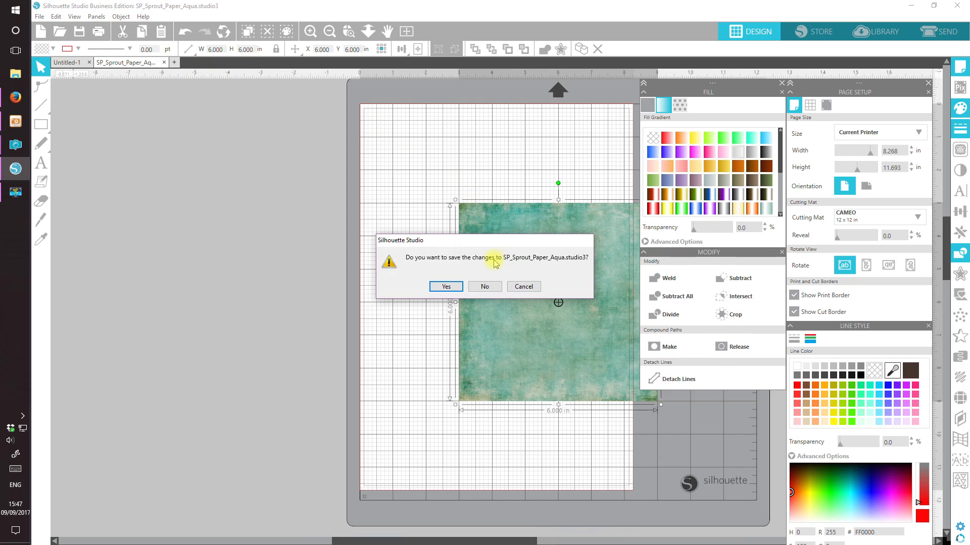
left_click(484, 287)
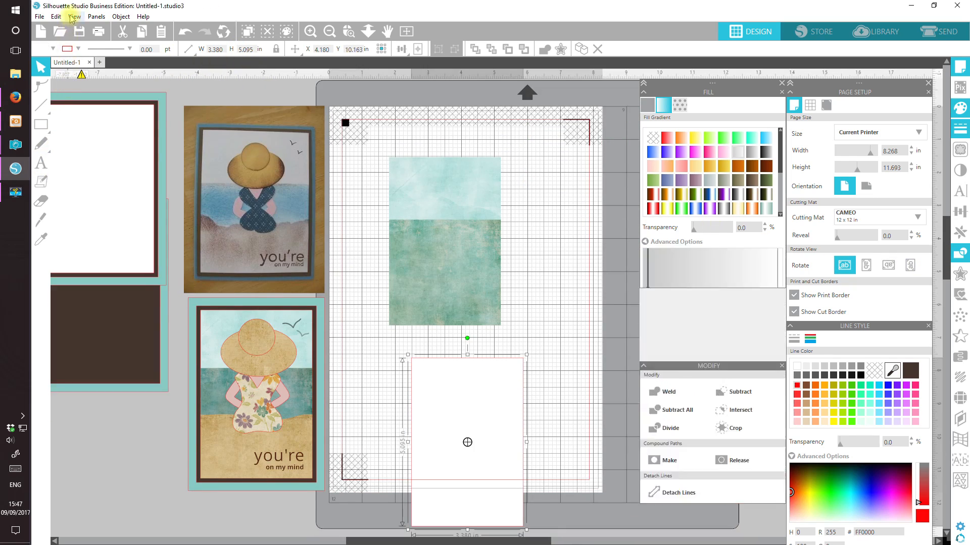
left_click(59, 33)
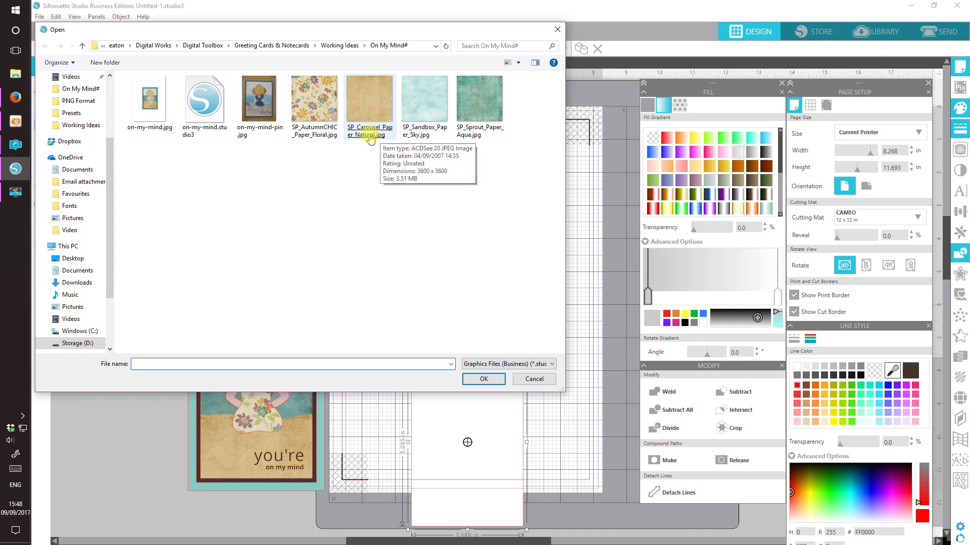
double_click(369, 106)
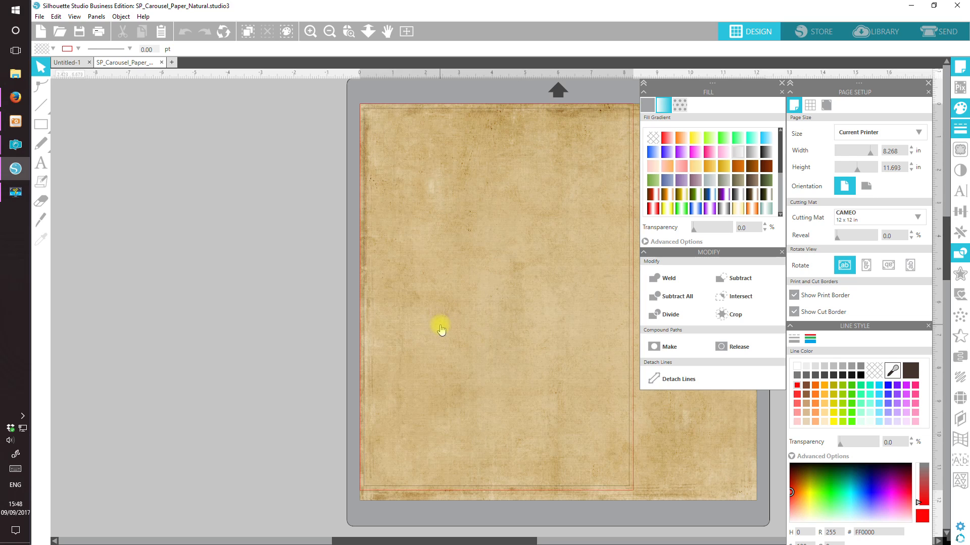
Step: Copy the 12 × 12 in natural paper from its document and paste it into Untitled-1
left_click_drag(509, 210, 345, 251)
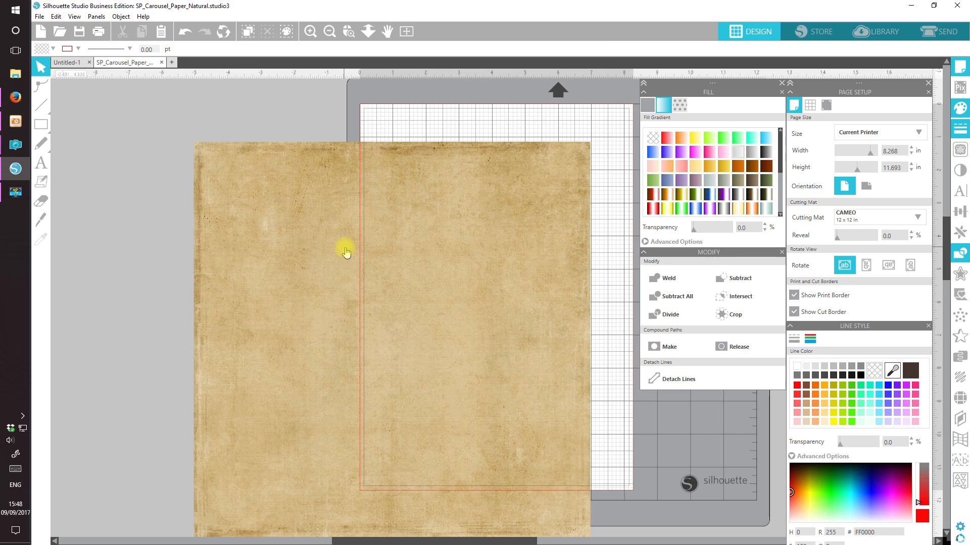
left_click(242, 277)
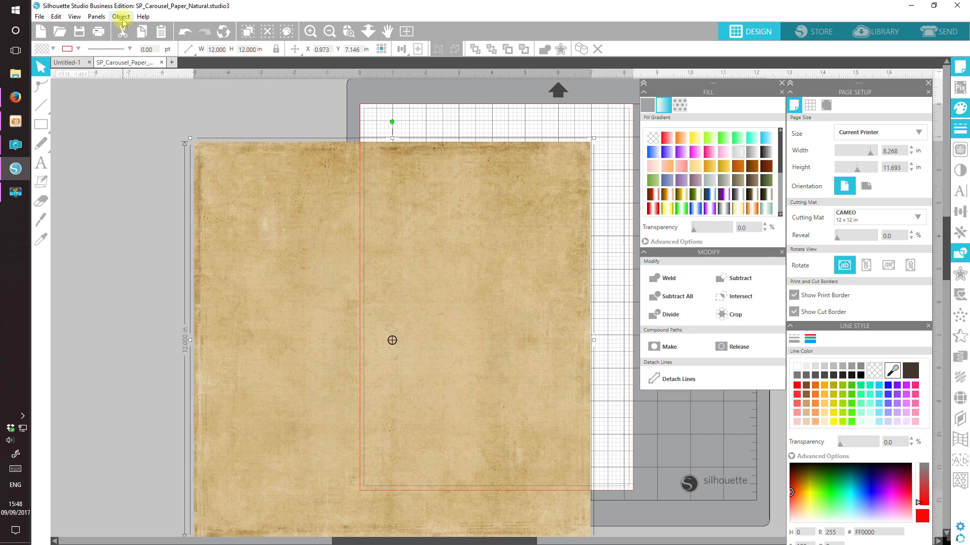
left_click(143, 32)
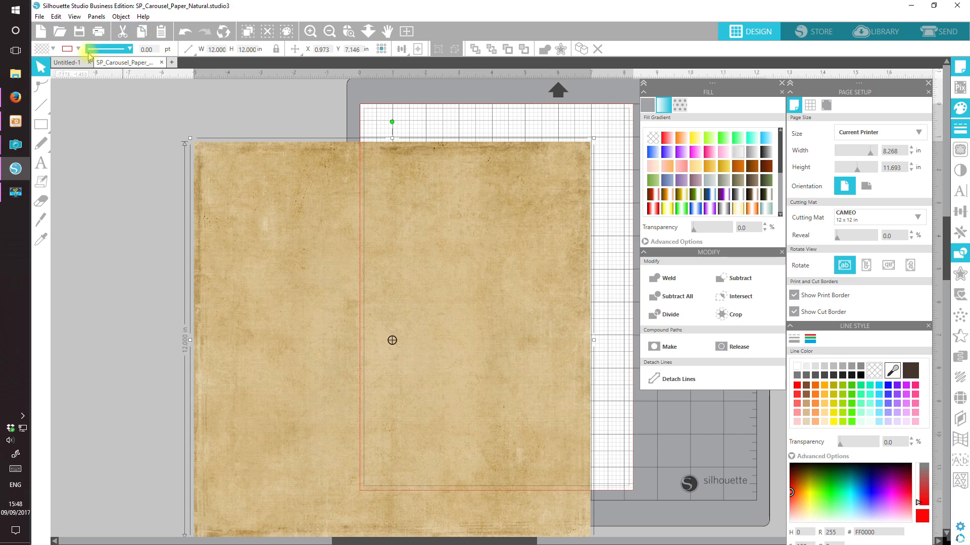
left_click(70, 62)
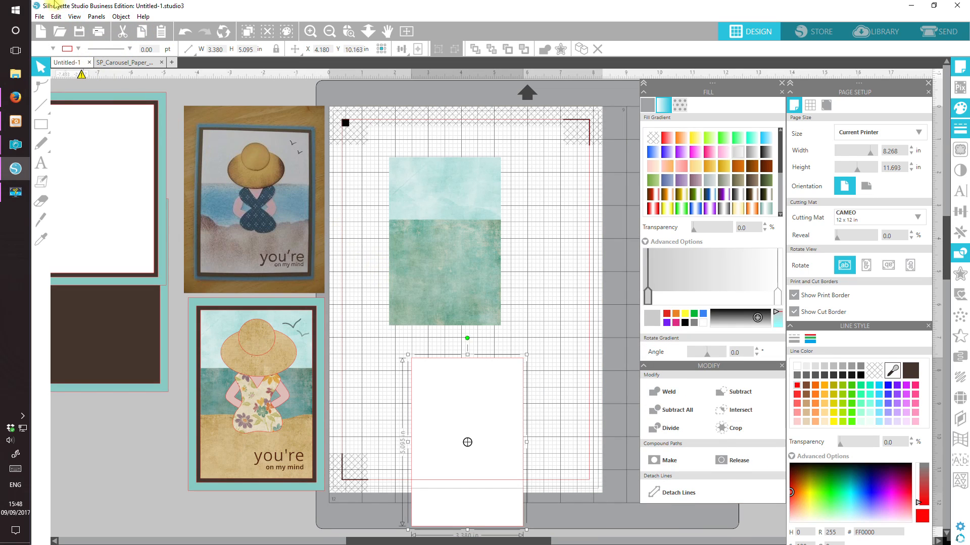
left_click(161, 32)
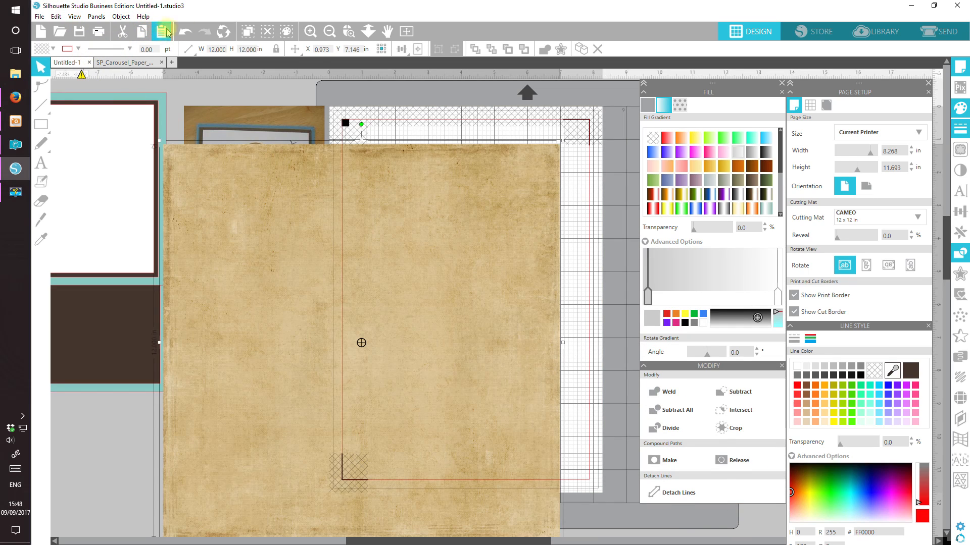
Step: Set the pasted natural paper's fill transparency to 40% and move it aside, clear of most of the blank panel
left_click(715, 231)
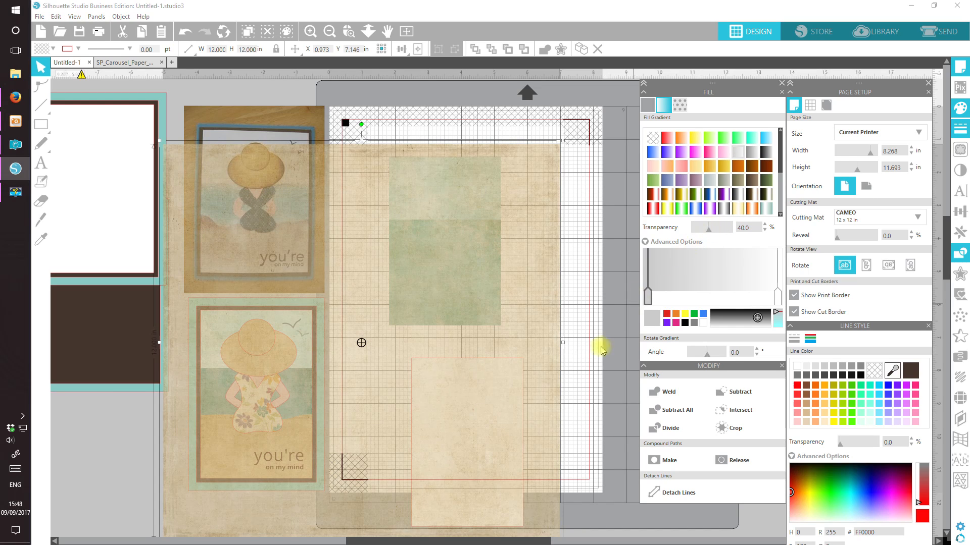
left_click_drag(543, 197, 511, 411)
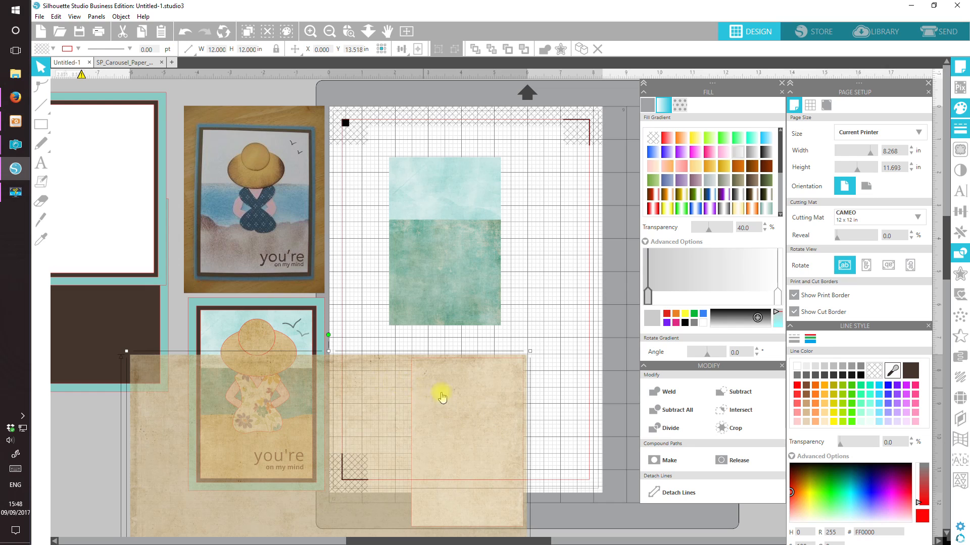
left_click_drag(397, 390, 296, 447)
Step: Move the blank white panel onto the sky and sea artwork and align them by their bottom edges and horizontal centres
left_click(457, 407)
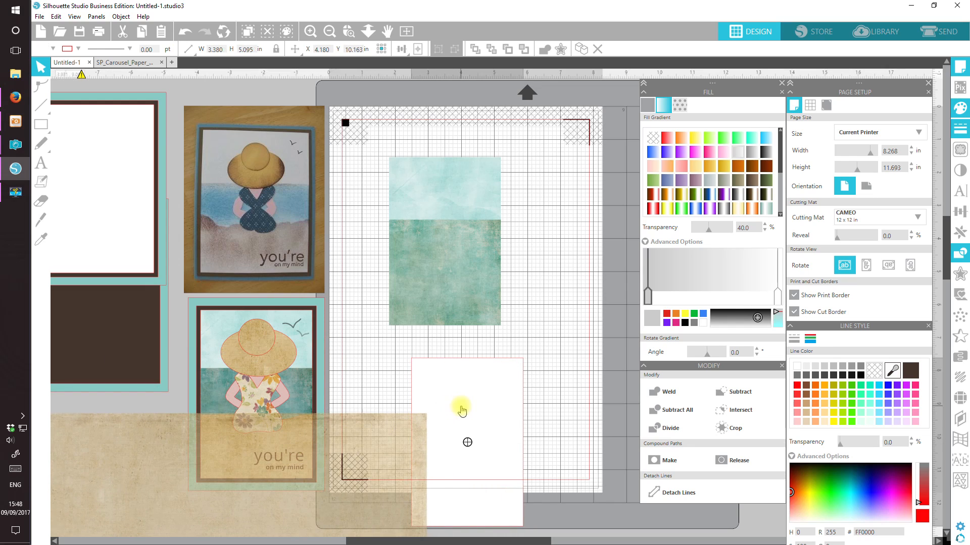
left_click_drag(470, 415, 500, 260)
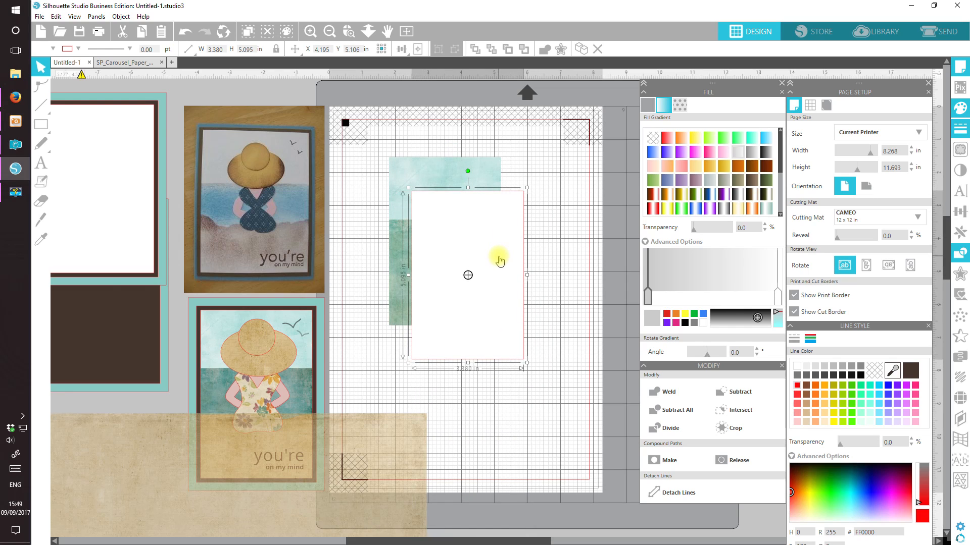
left_click_drag(508, 338, 496, 288)
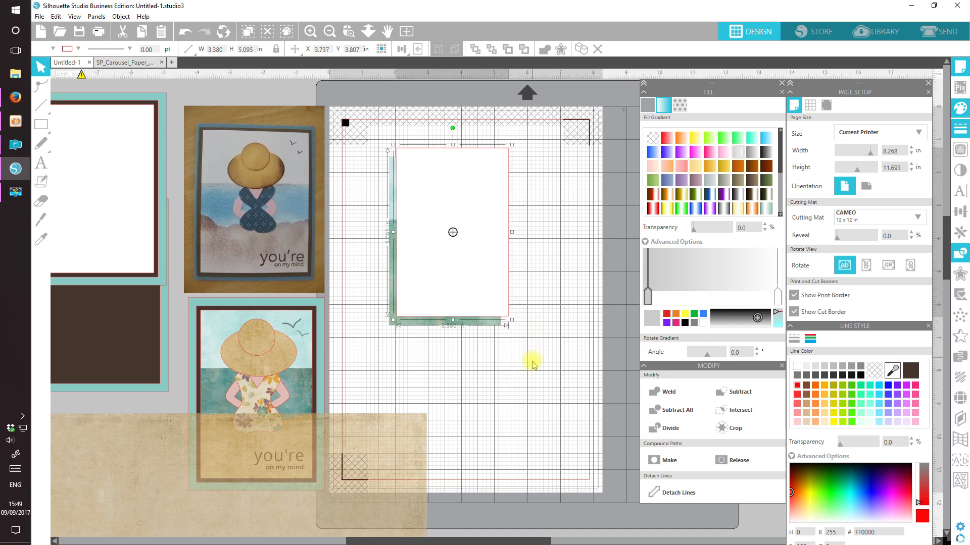
left_click_drag(531, 361, 363, 218)
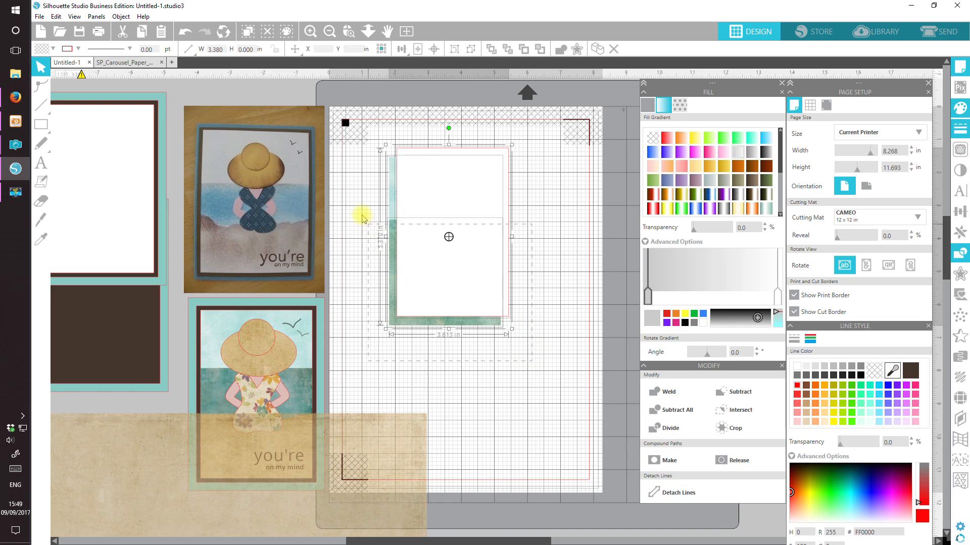
left_click(401, 49)
left_click(399, 83)
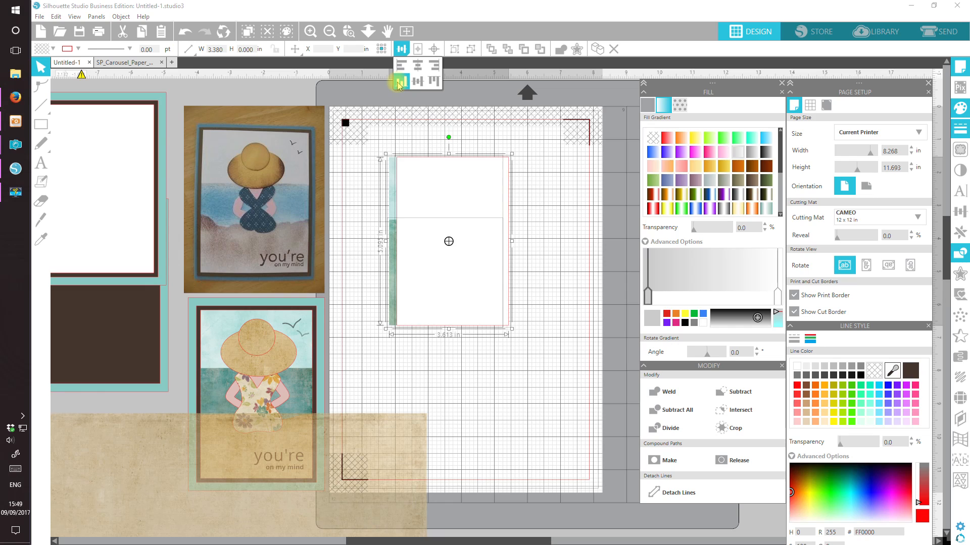
left_click(419, 67)
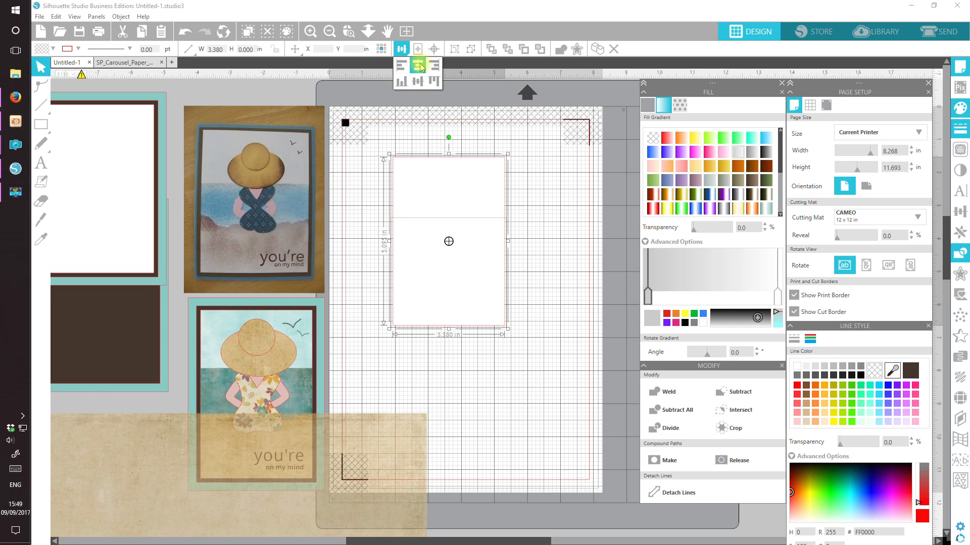
left_click(527, 222)
Step: Shorten the blank panel from its upper edge to about 1.932 in high and move it below the artwork
left_click(457, 188)
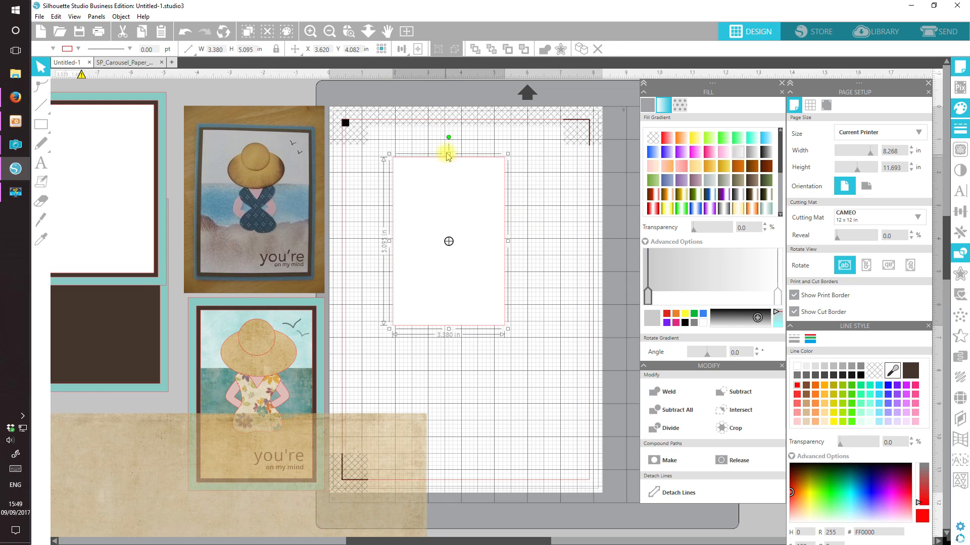
left_click_drag(449, 153, 438, 259)
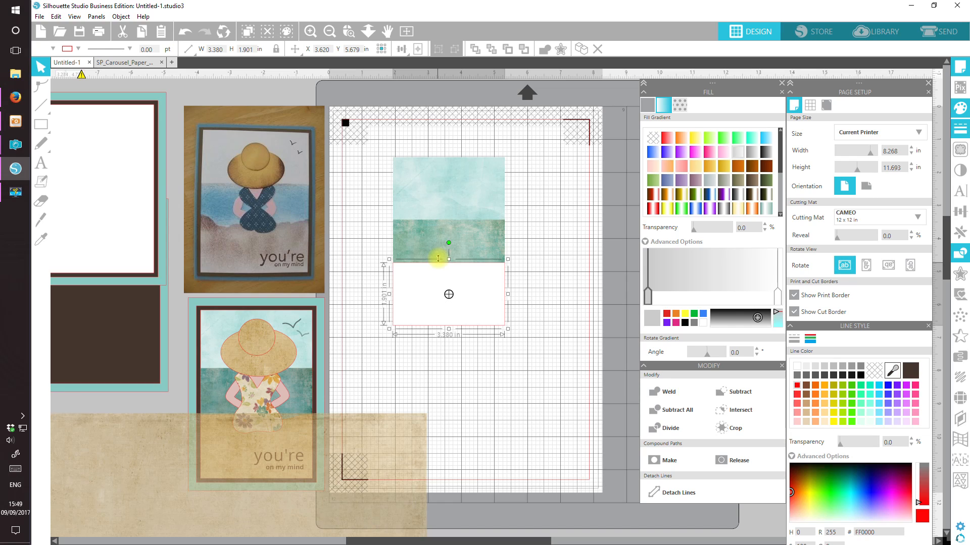
left_click_drag(438, 259, 438, 257)
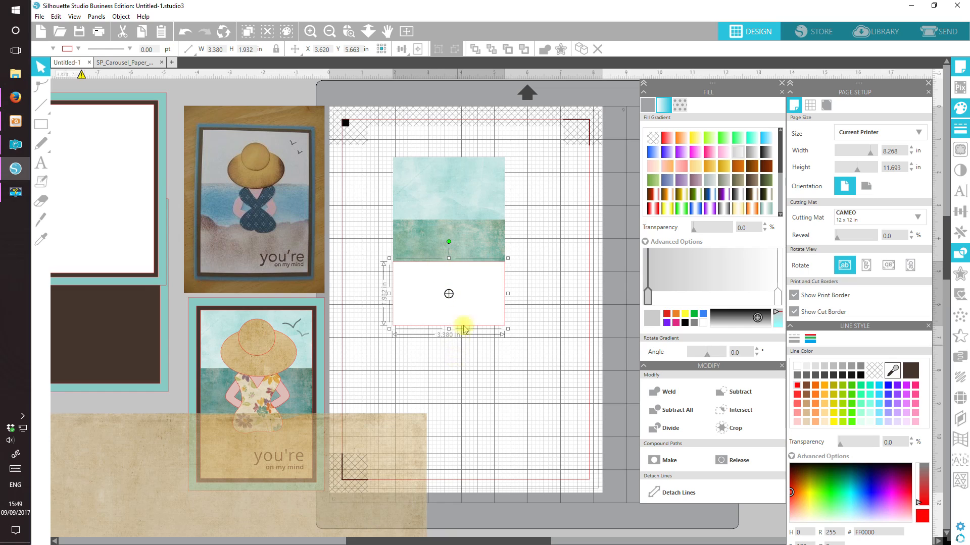
left_click_drag(483, 292, 520, 427)
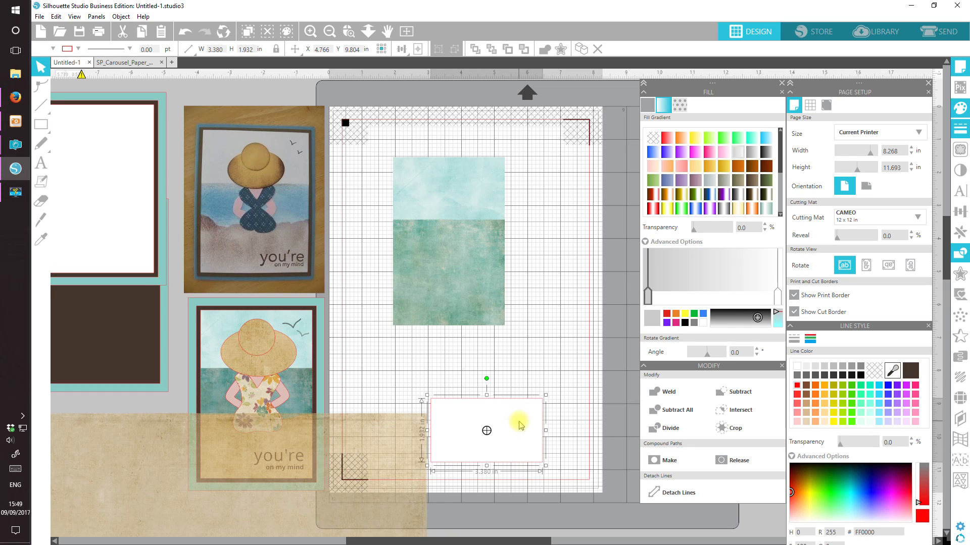
Step: Move the translucent natural paper so it fully covers the shortened blank panel, then deselect it
left_click(309, 502)
mouse_move(423, 493)
left_mouse_down()
mouse_move(431, 475)
mouse_move(429, 485)
left_mouse_up()
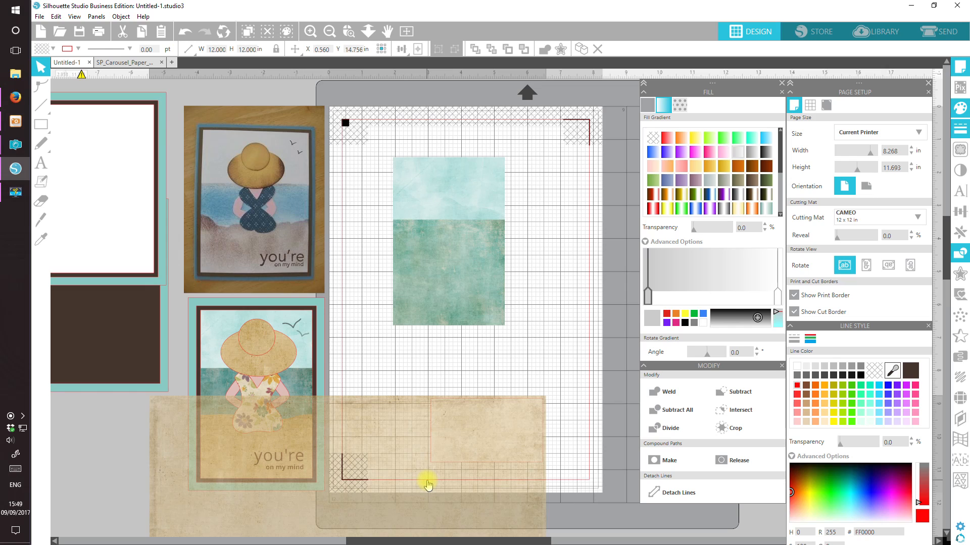
left_click_drag(428, 485, 428, 483)
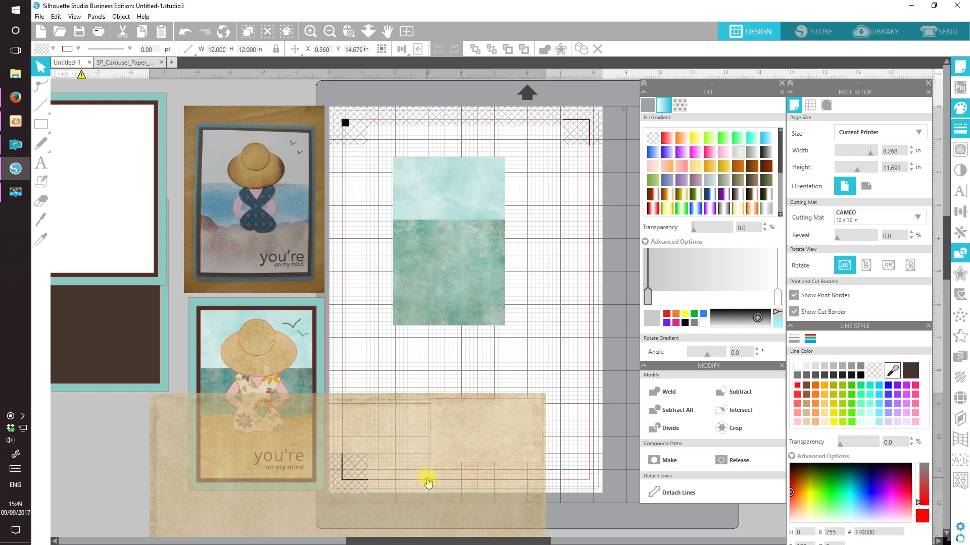
key("Escape")
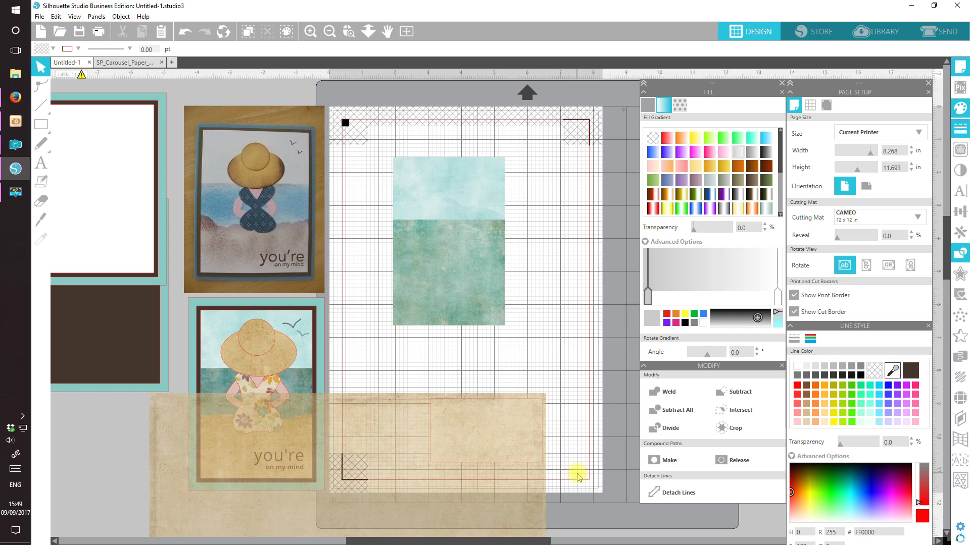
Step: Set the natural paper's transparency to 0% and crop it to the shape of the blank panel beneath
left_click(514, 419)
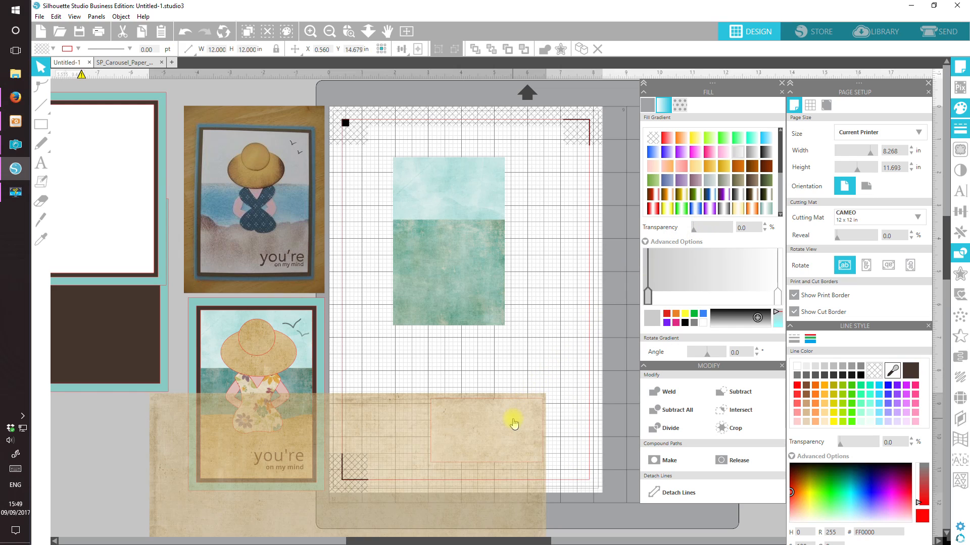
left_click_drag(710, 232, 675, 222)
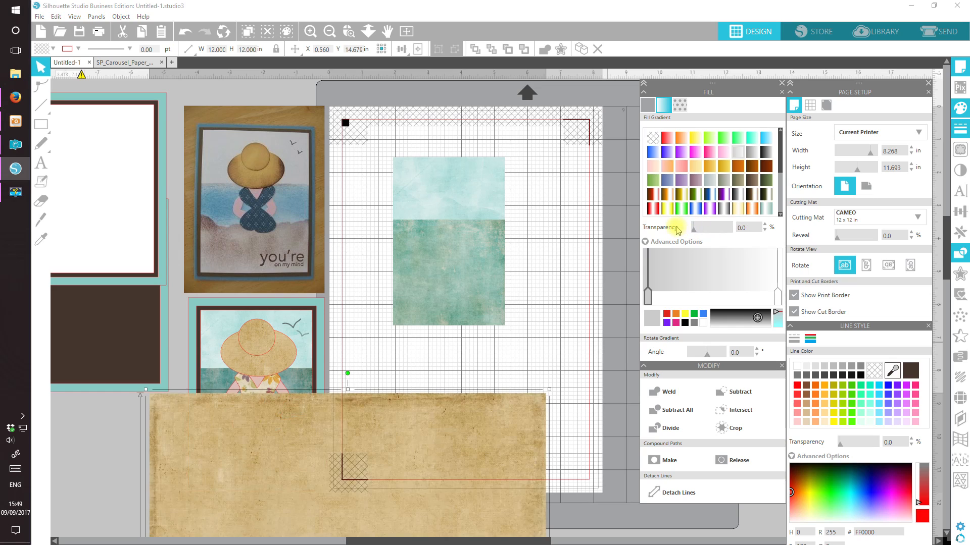
left_click_drag(581, 504, 384, 378)
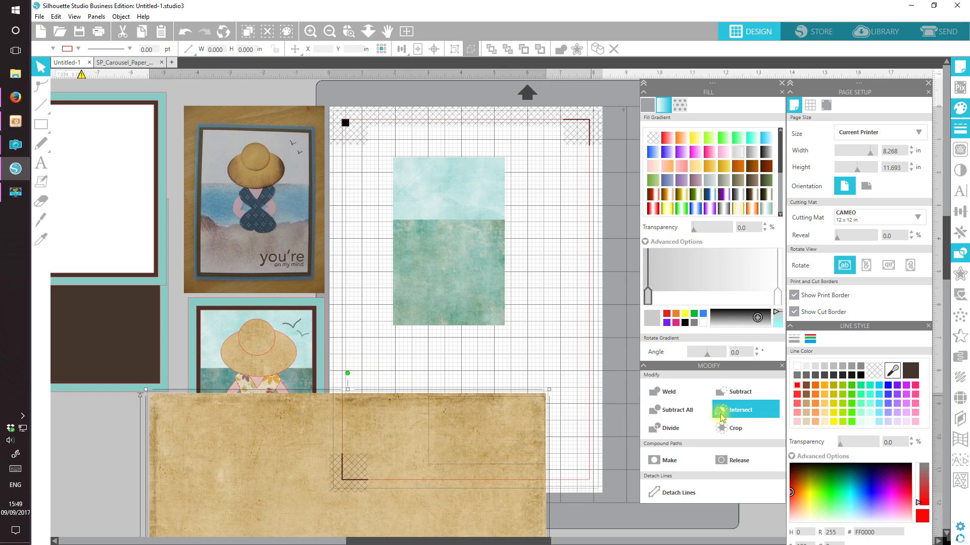
left_click(737, 431)
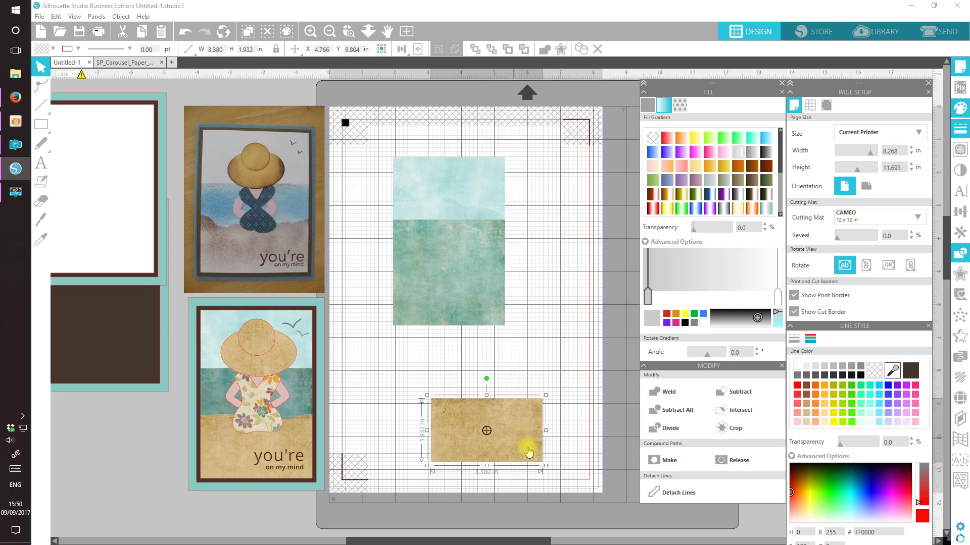
Step: Move the cropped sand piece onto the sky and sea artwork and align them by their bottom edges and horizontal centres
left_click_drag(522, 435, 483, 290)
left_click(471, 244)
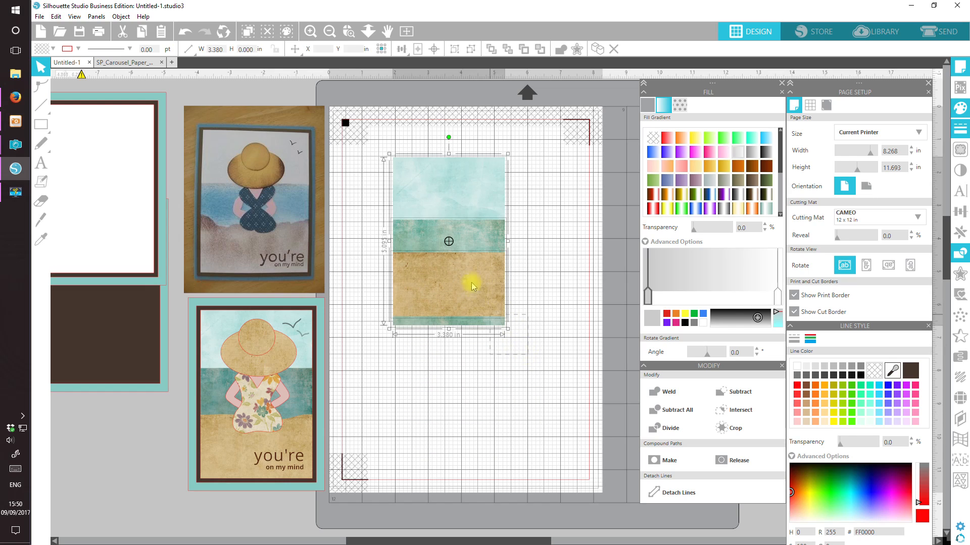
left_click(401, 49)
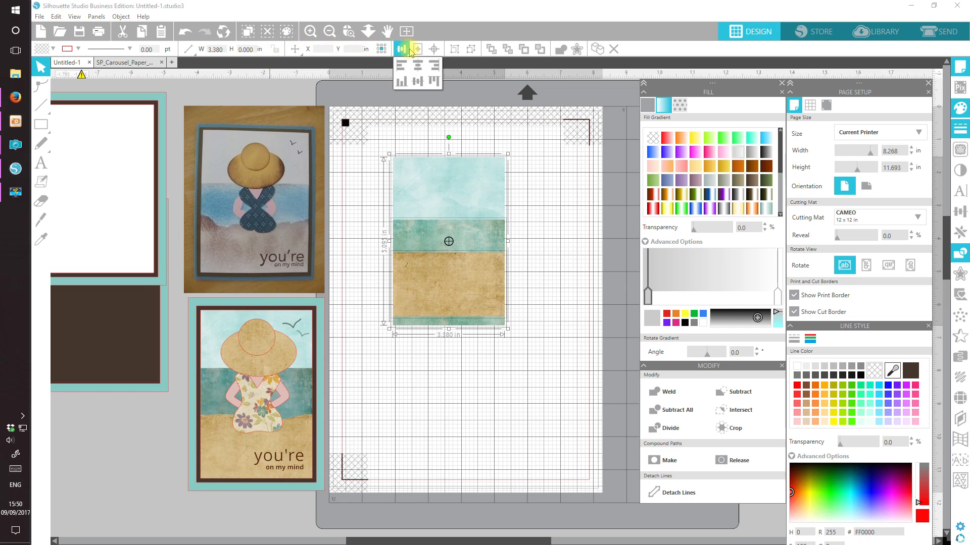
left_click(400, 82)
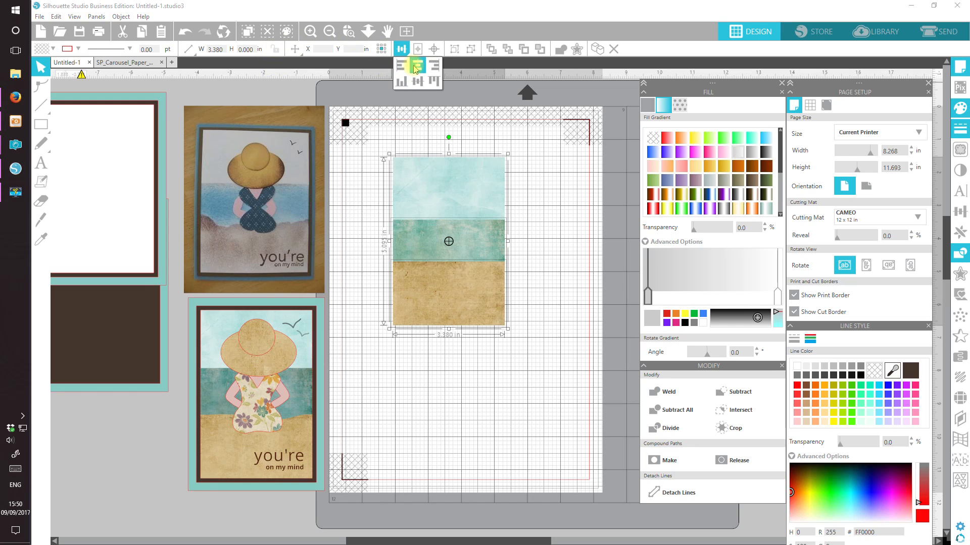
left_click(498, 435)
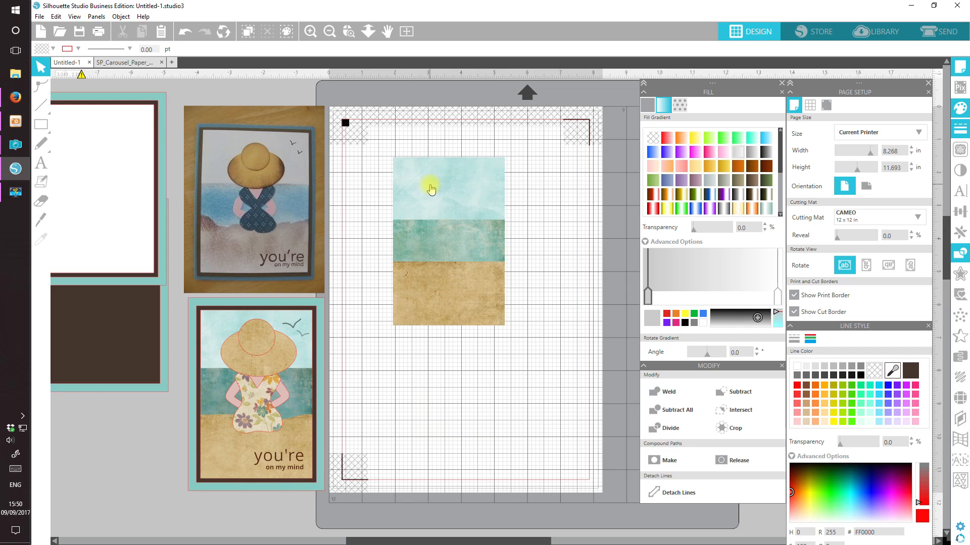
Step: Stretch the shaded sea group upward to a height of about 3.536 in
left_click(448, 236)
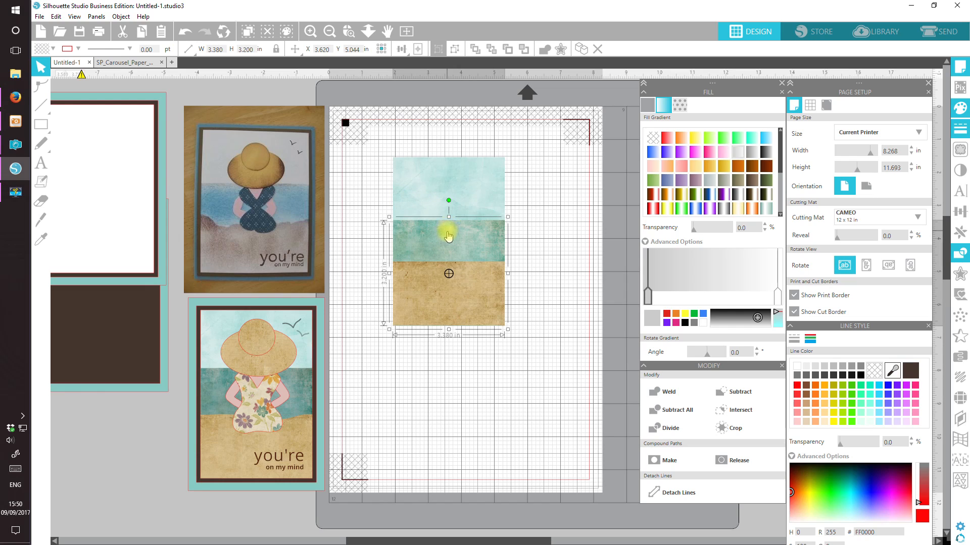
left_click_drag(448, 216, 448, 205)
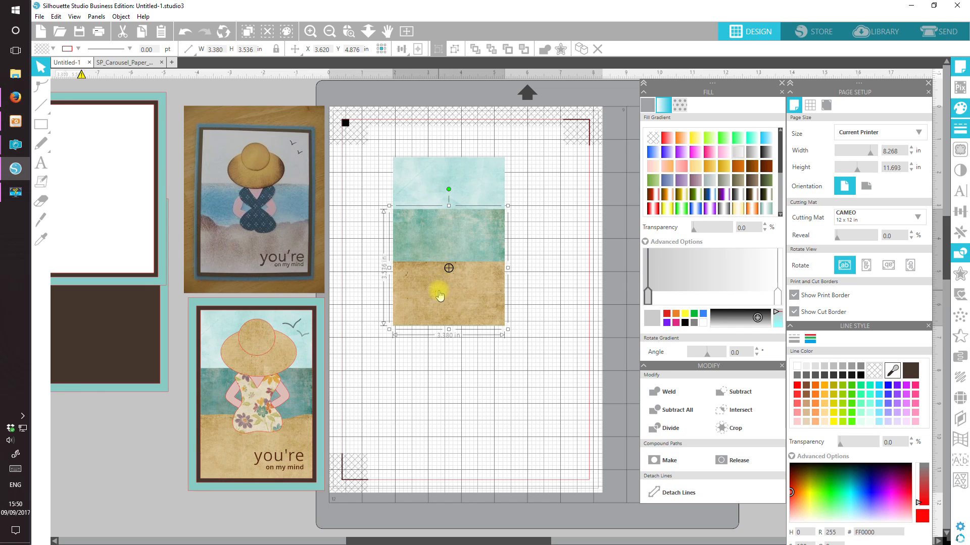
Step: Stretch the sand piece upward to a height of about 2.161 in and align all the background pieces by their bottom edges
left_click(480, 311)
left_click_drag(448, 258, 449, 251)
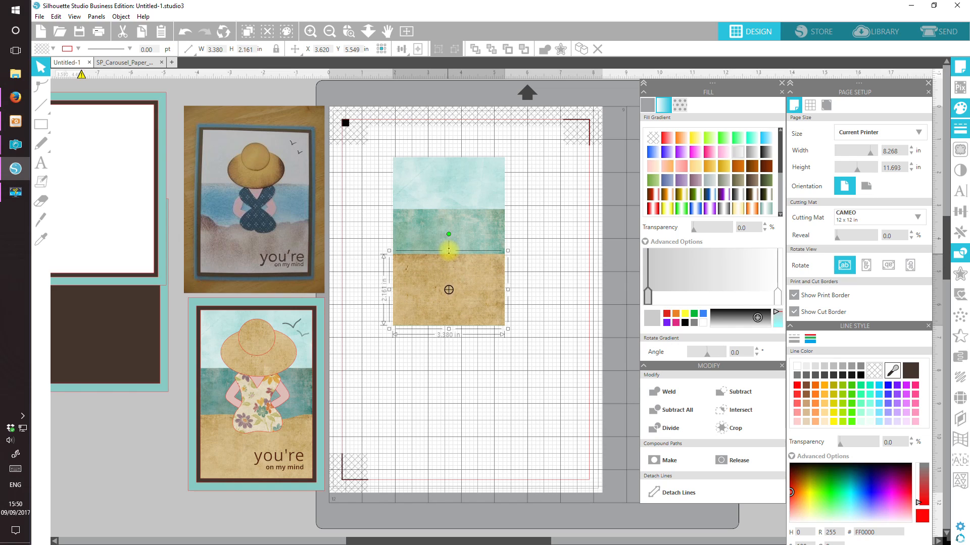
left_click_drag(506, 381, 333, 109)
left_click(401, 49)
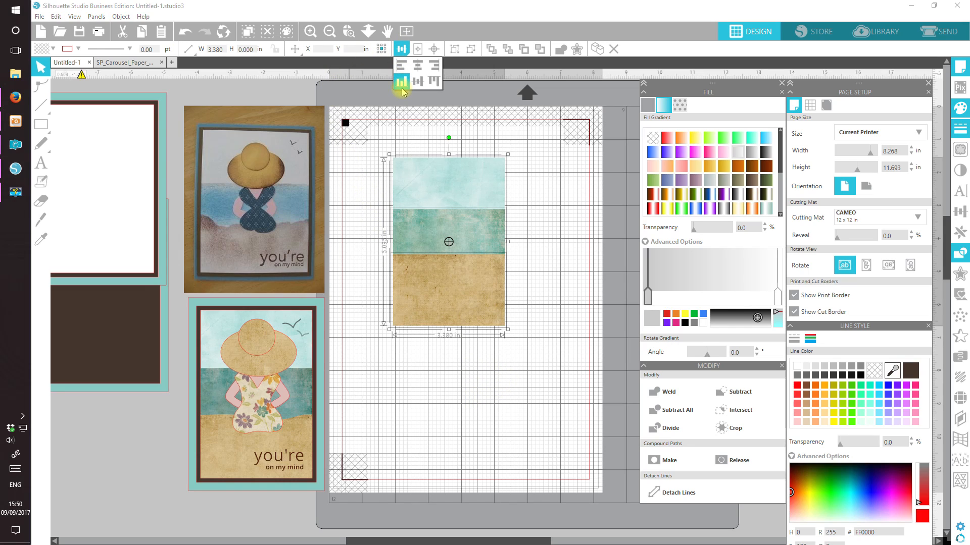
left_click(417, 72)
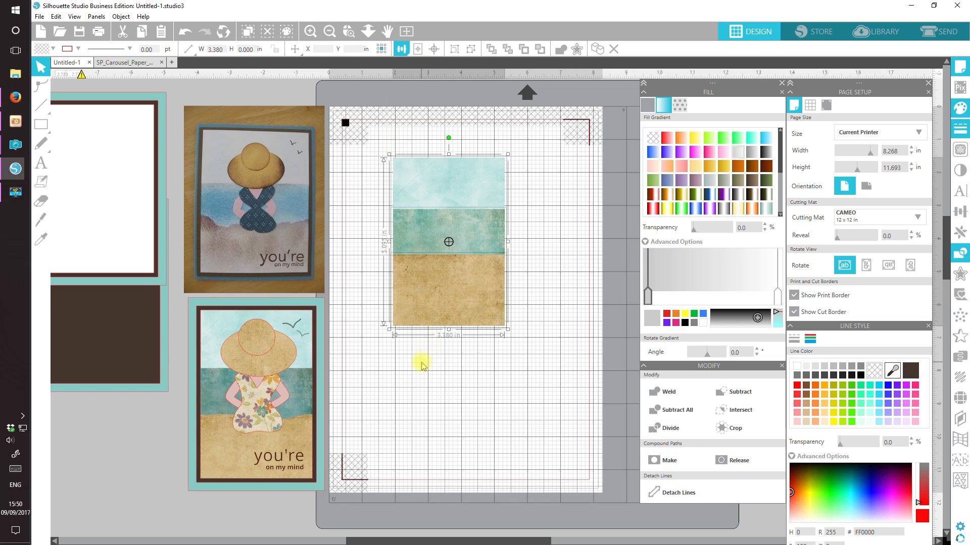
left_click(422, 364)
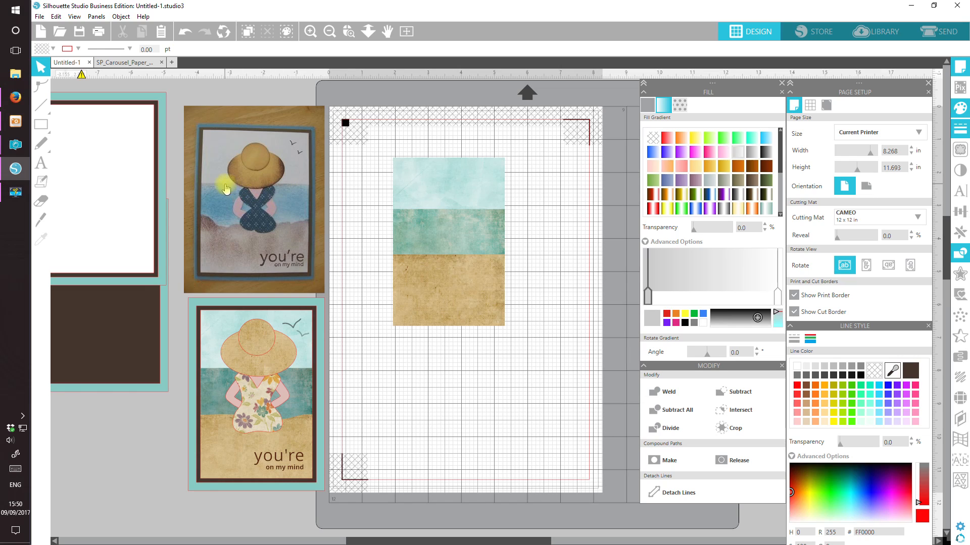
Step: Open the sand piece for point editing and convert its straight top edge into a curve
left_click(430, 296)
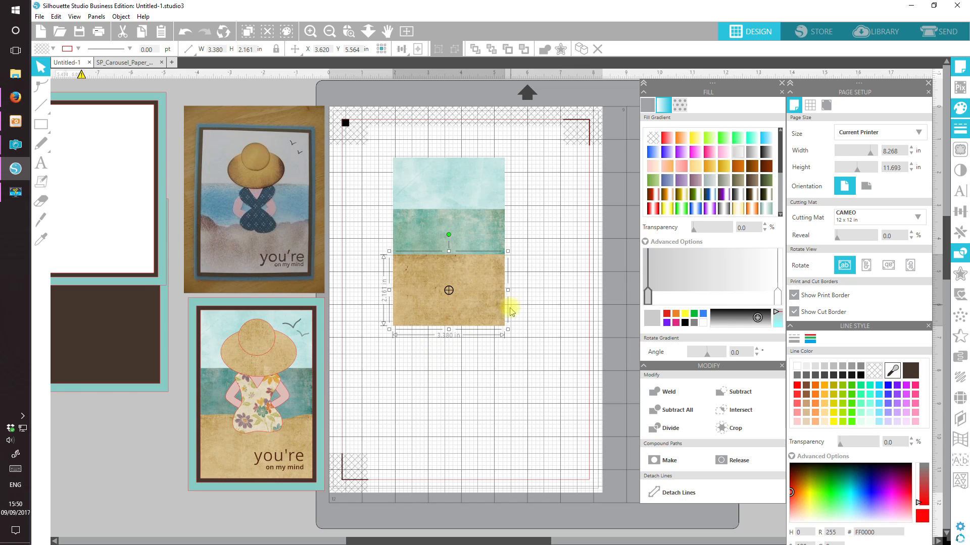
left_click(781, 366)
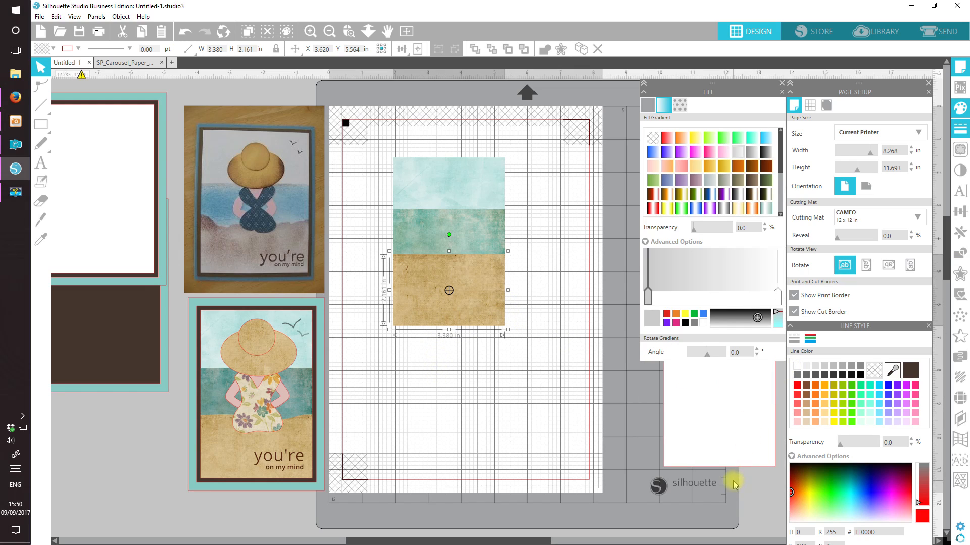
double_click(437, 273)
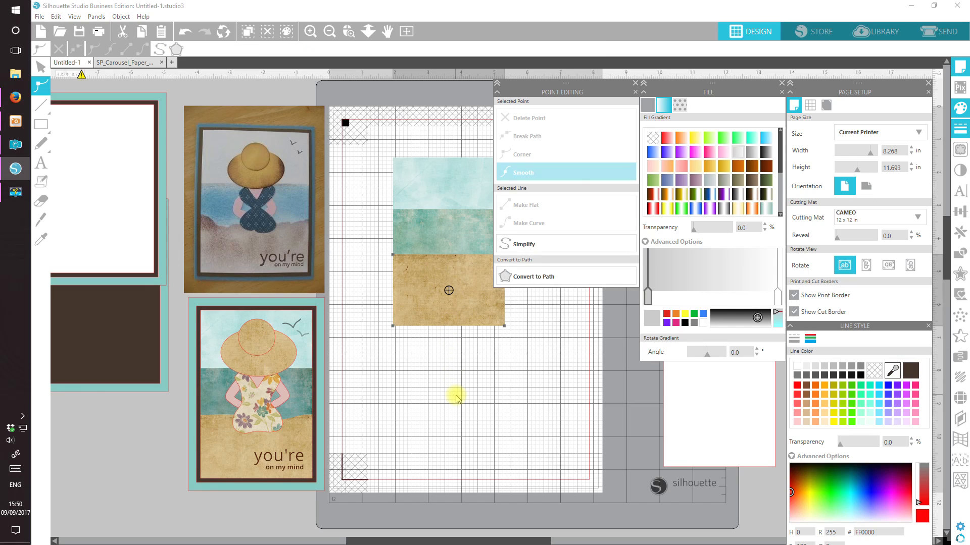
left_click_drag(401, 541, 443, 541)
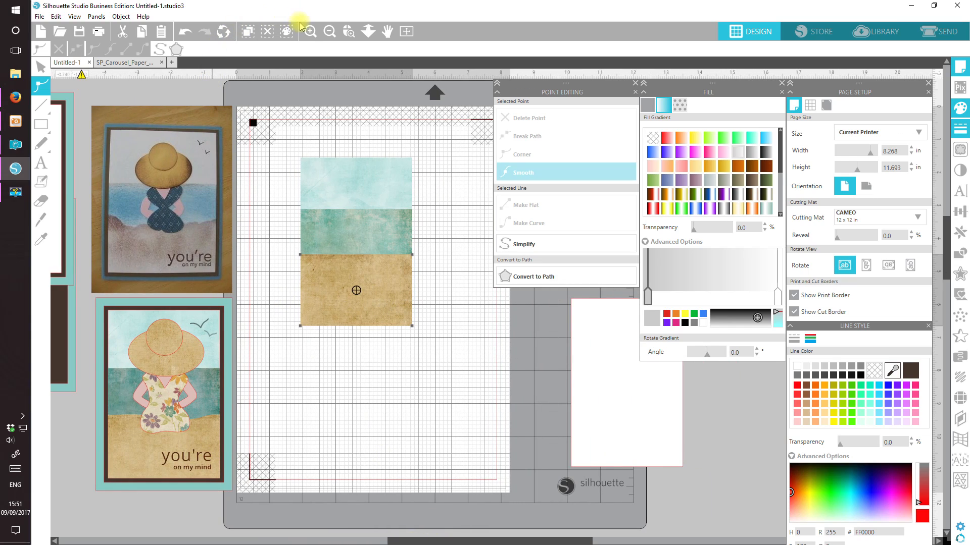
left_click(350, 32)
left_click_drag(430, 342, 270, 217)
left_click_drag(417, 541, 497, 541)
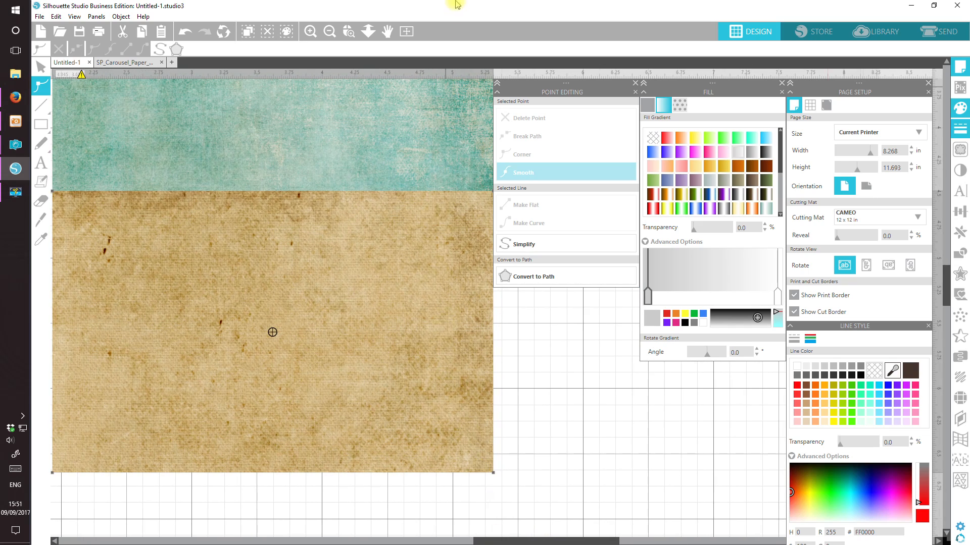
left_click(333, 33)
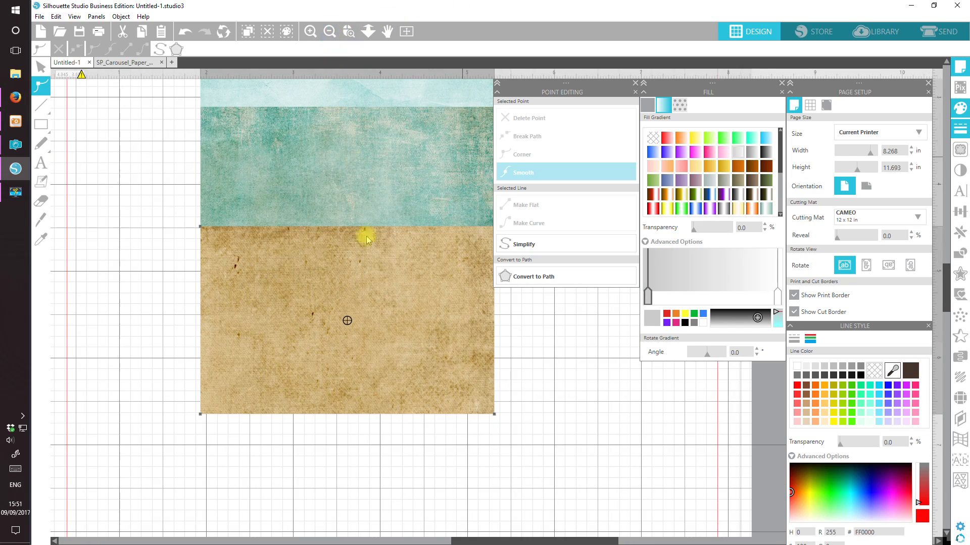
mouse_move(516, 540)
left_mouse_down()
mouse_move(504, 540)
mouse_move(532, 541)
left_mouse_up()
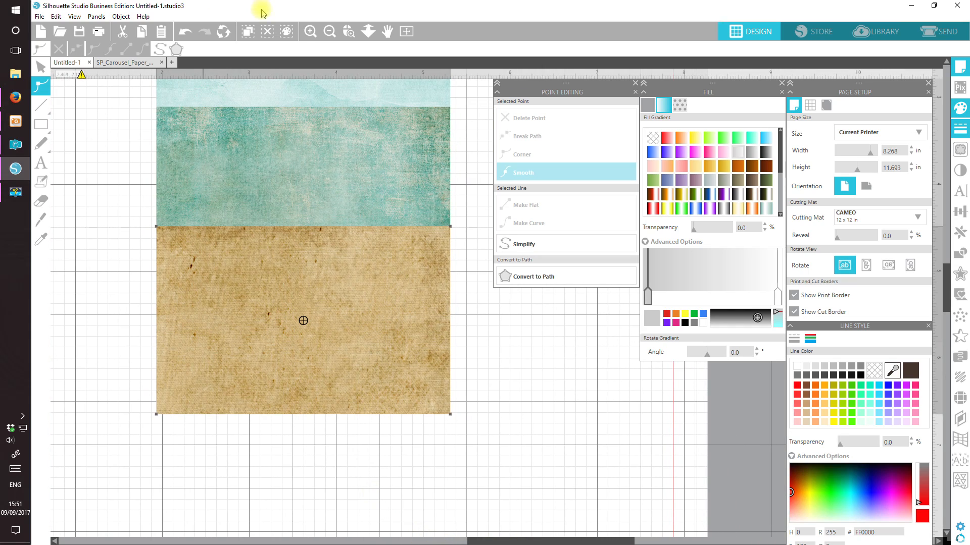
left_click(452, 228)
left_click(158, 229)
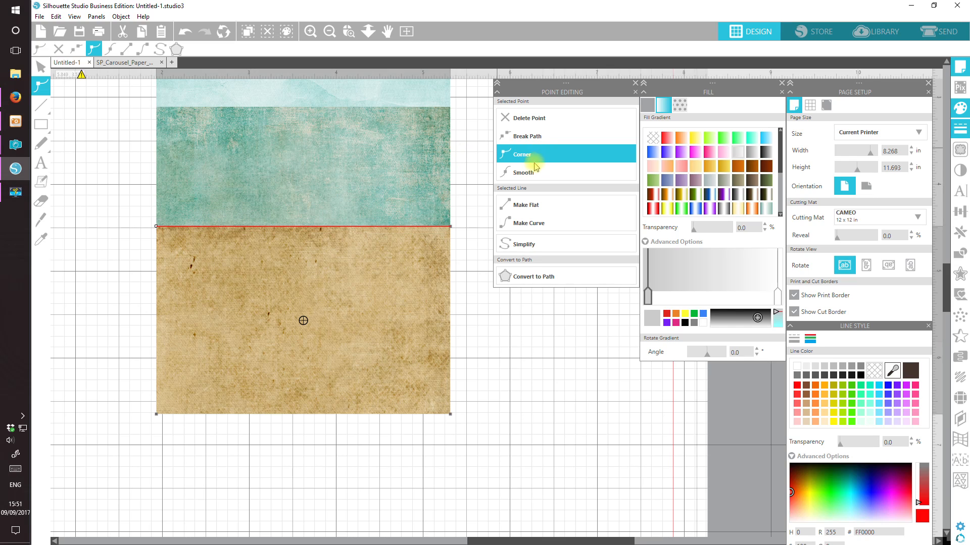
left_click(520, 224)
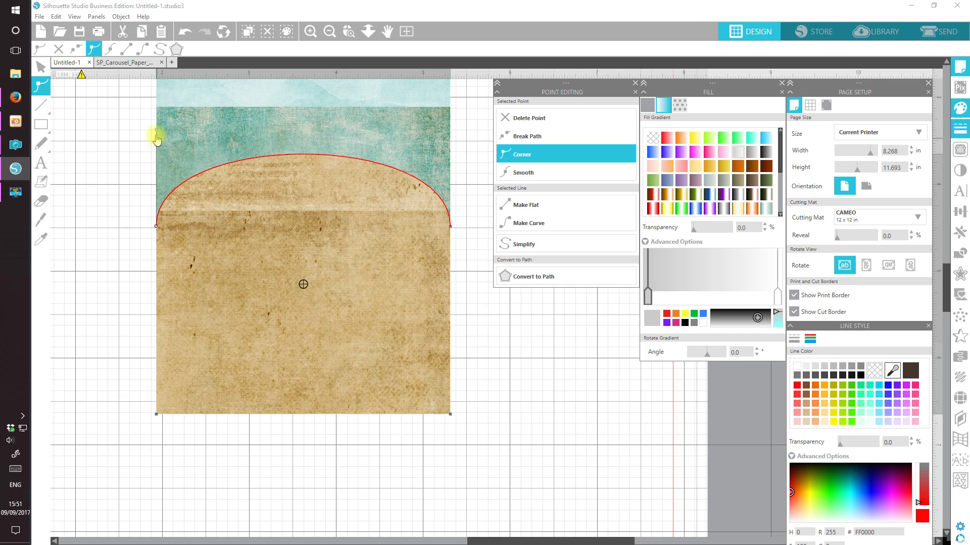
Step: Adjust the curve handles at both ends of the sand's top edge to form a low, gentle wave
left_click_drag(156, 130, 190, 242)
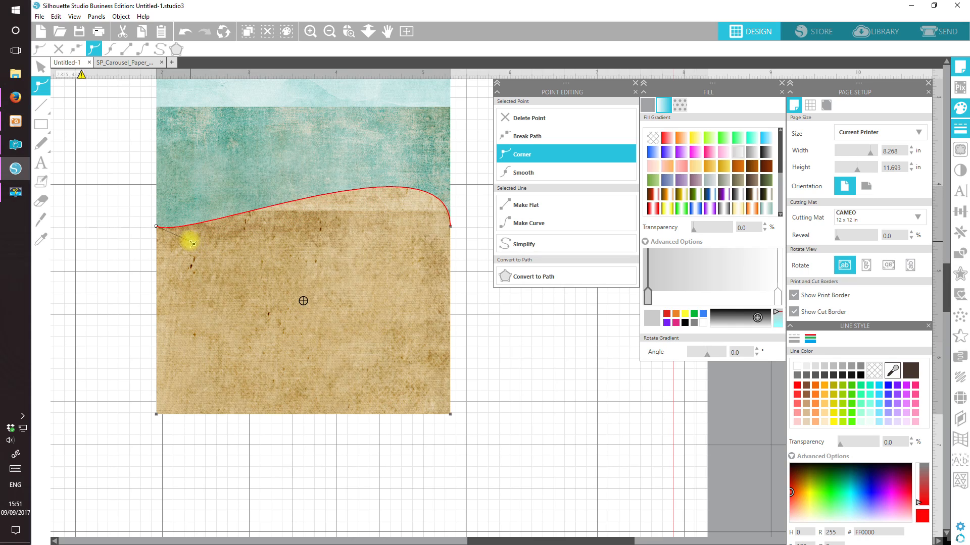
left_click(454, 228)
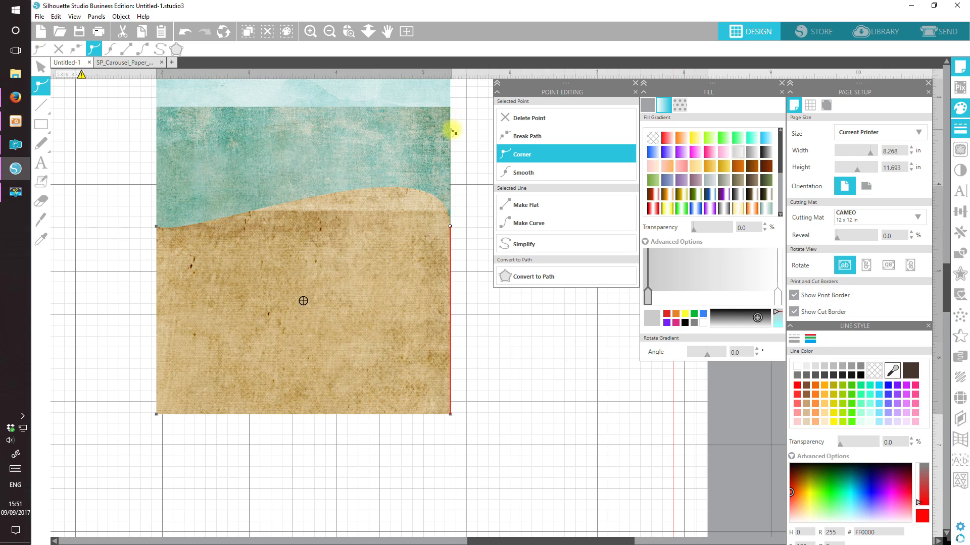
left_click_drag(454, 133, 429, 210)
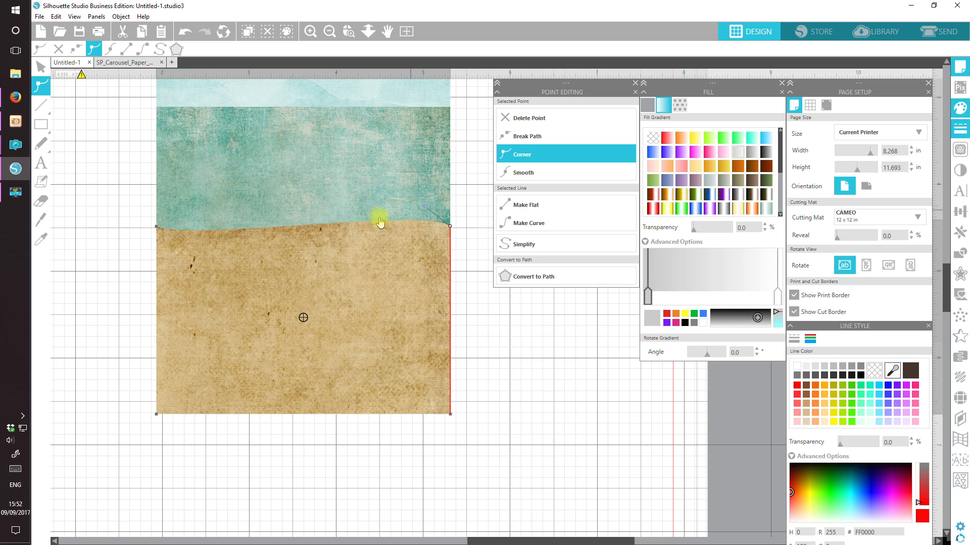
Step: Add a point near the middle of the sand's top edge and adjust its handle to raise the swell on its right
left_click(159, 228)
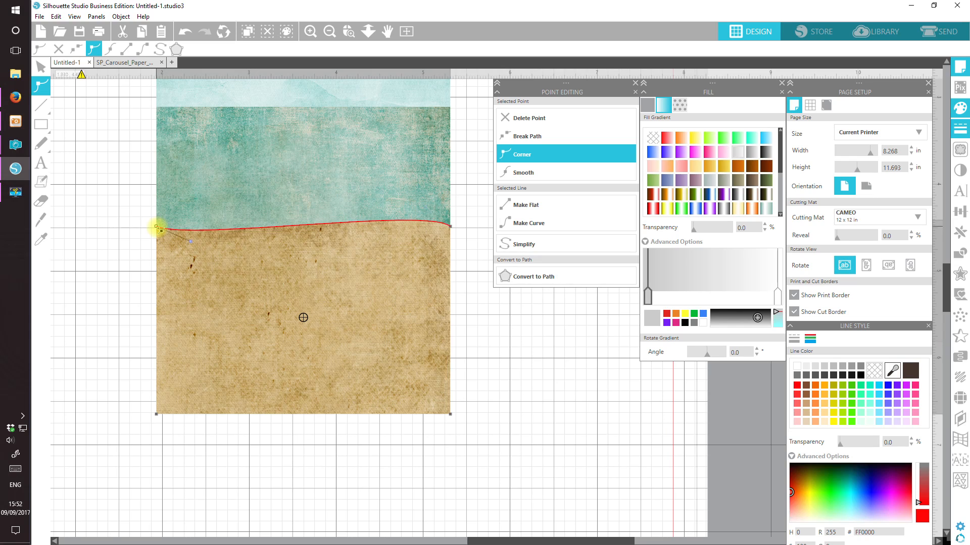
left_click(288, 227)
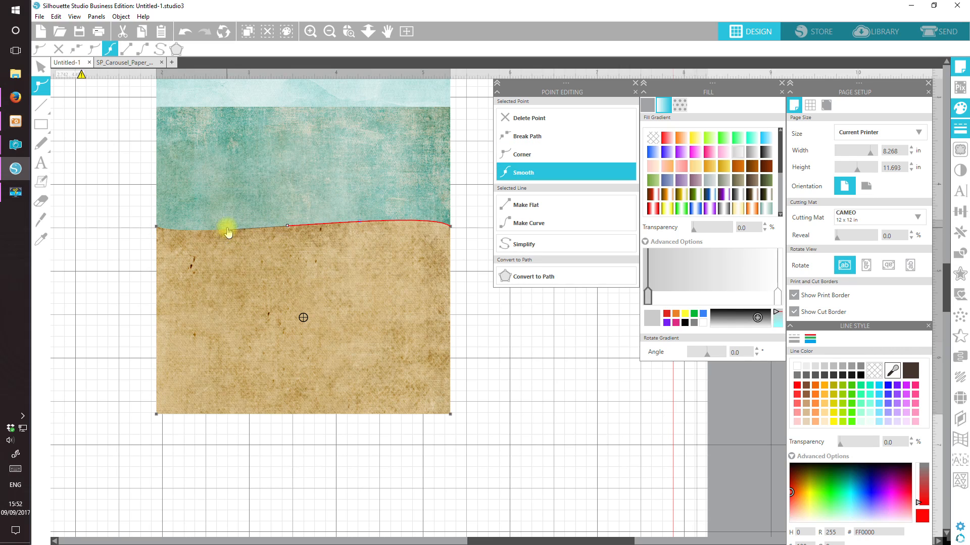
left_click_drag(233, 234, 280, 232)
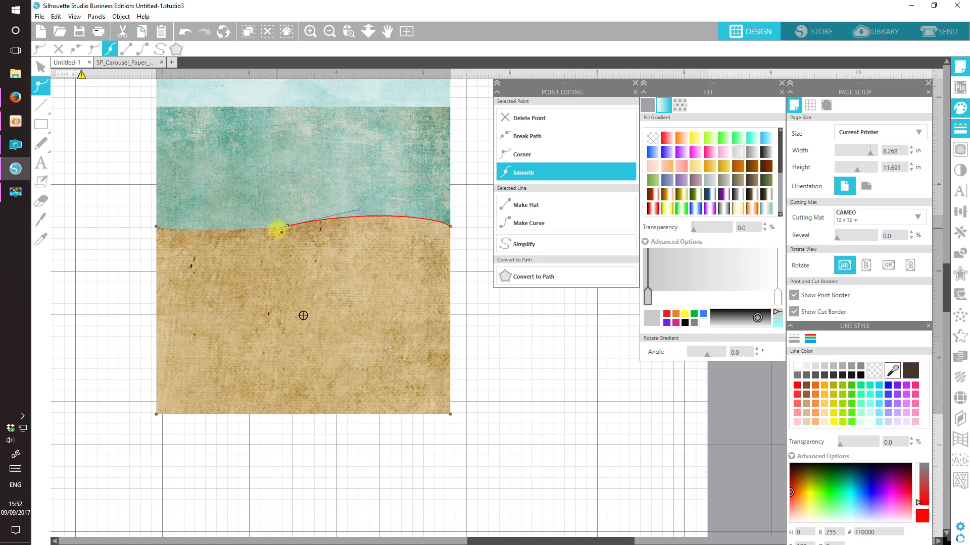
Step: Add a second point on the crest of the right-hand swell and adjust its handles so the edge dips towards the right side
left_click(372, 217)
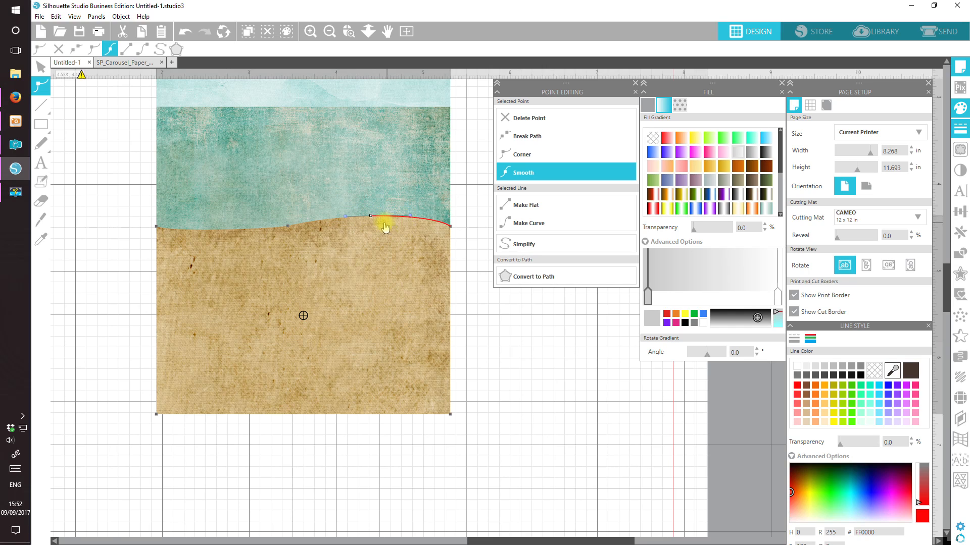
left_click_drag(401, 220, 399, 230)
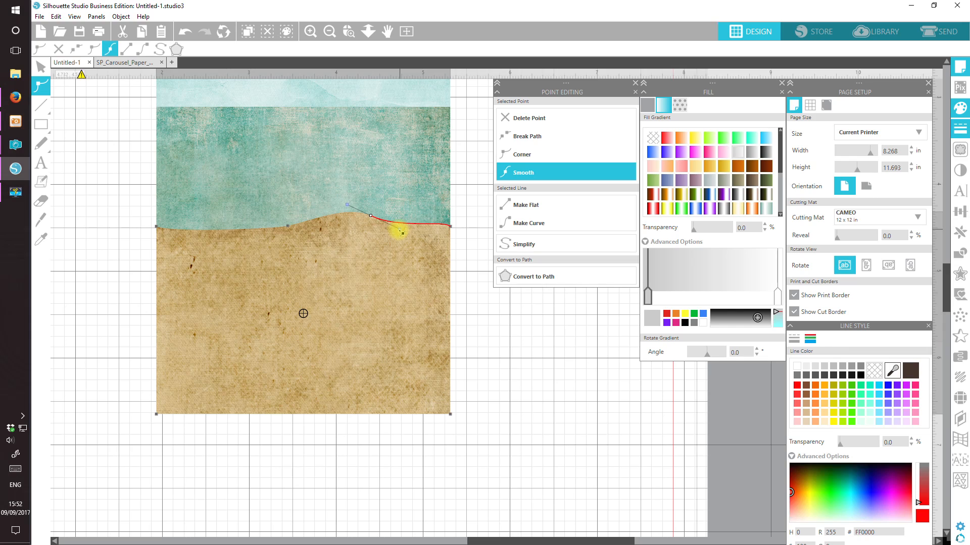
left_click_drag(402, 233, 399, 230)
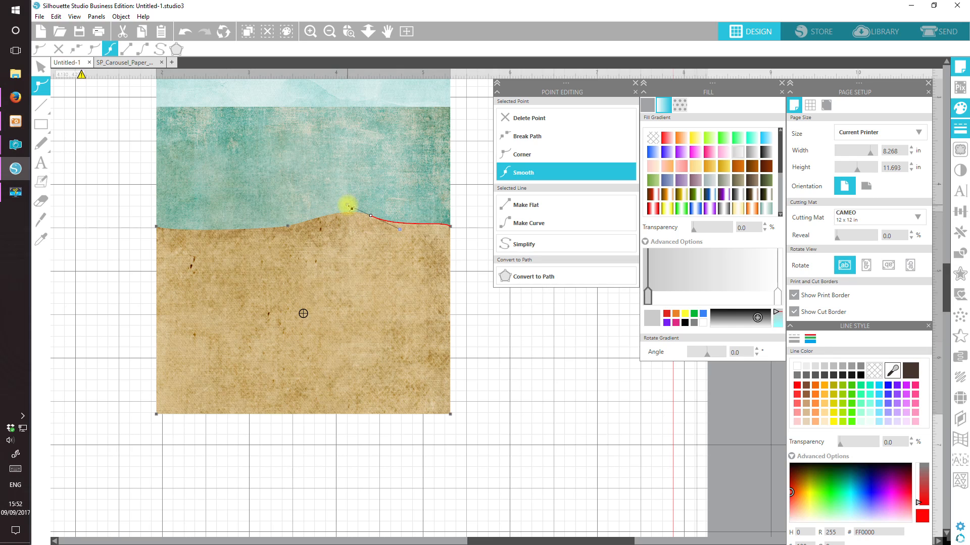
left_click_drag(351, 208, 363, 214)
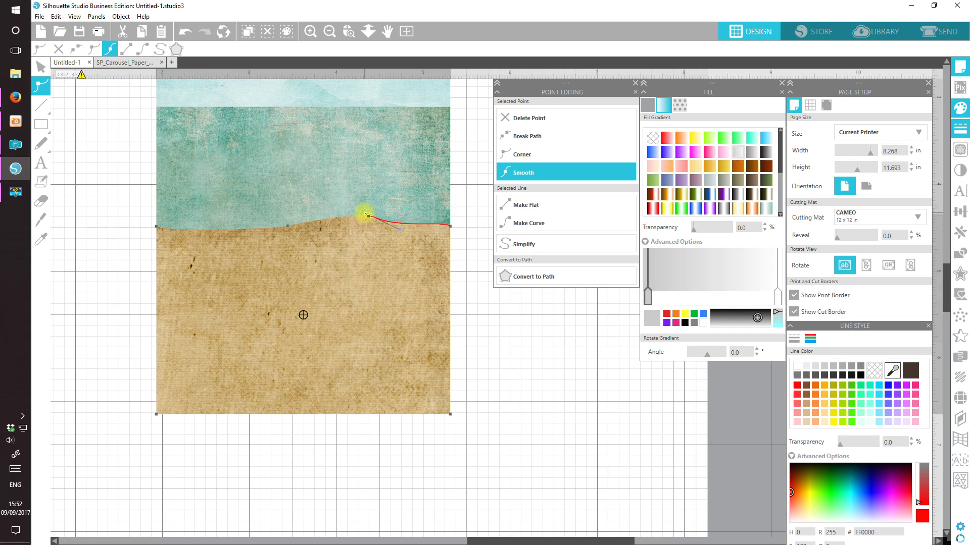
Step: Shape a shallow dip between the two added points by adjusting the middle point's handle and lowering the crest point slightly
left_click(287, 225)
left_click_drag(316, 219, 312, 249)
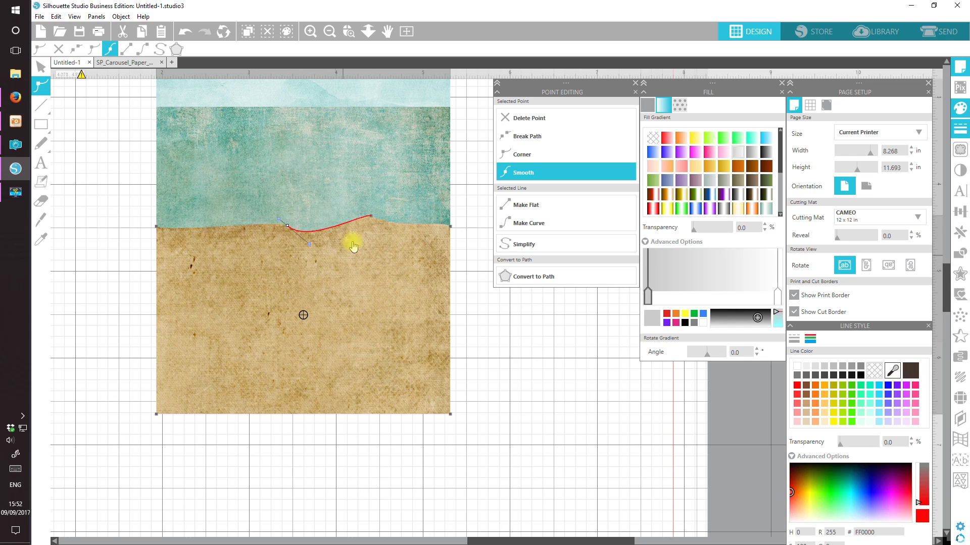
left_click(375, 218)
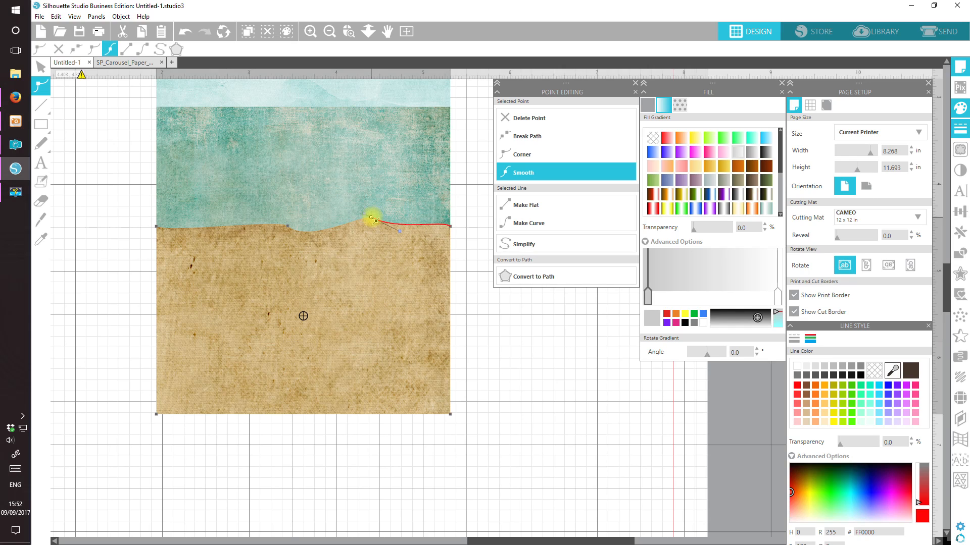
left_click(290, 229)
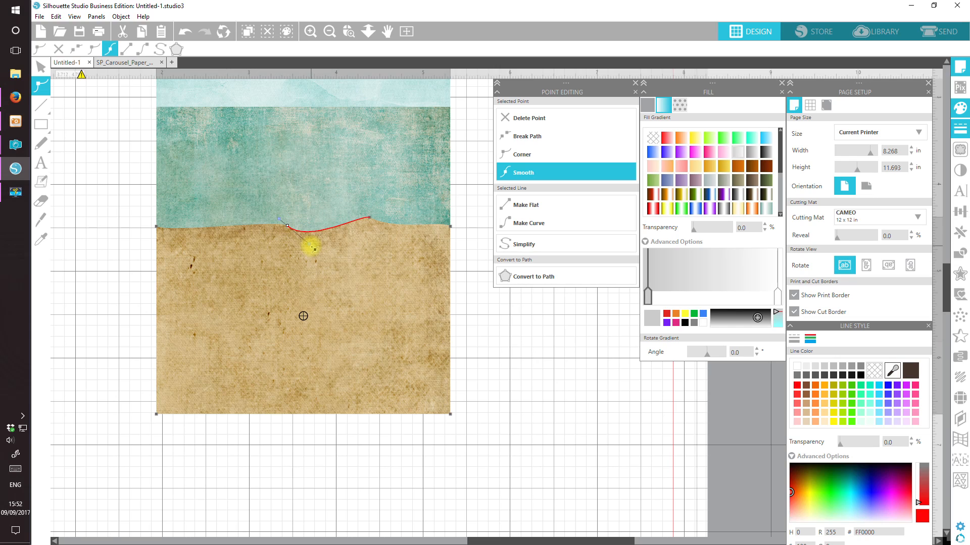
left_click_drag(313, 247, 325, 240)
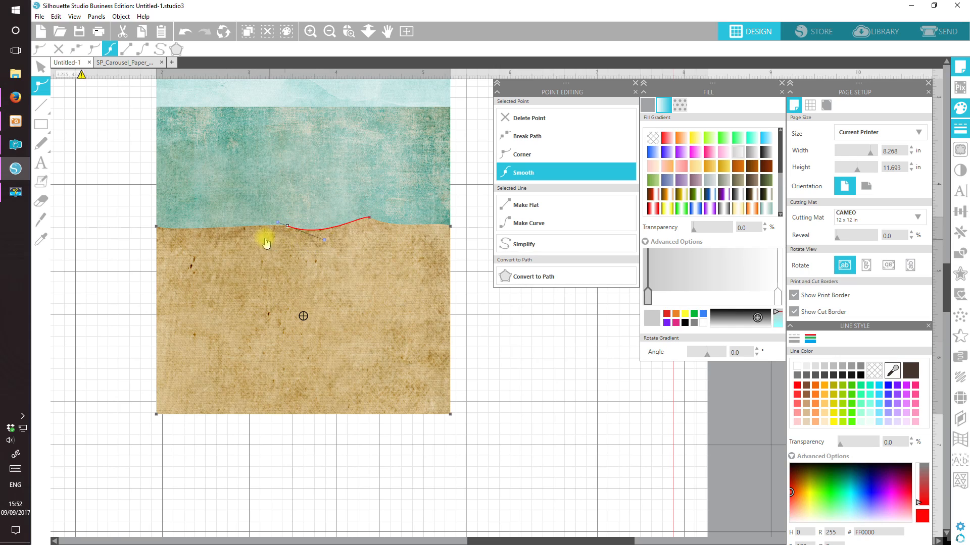
double_click(276, 228)
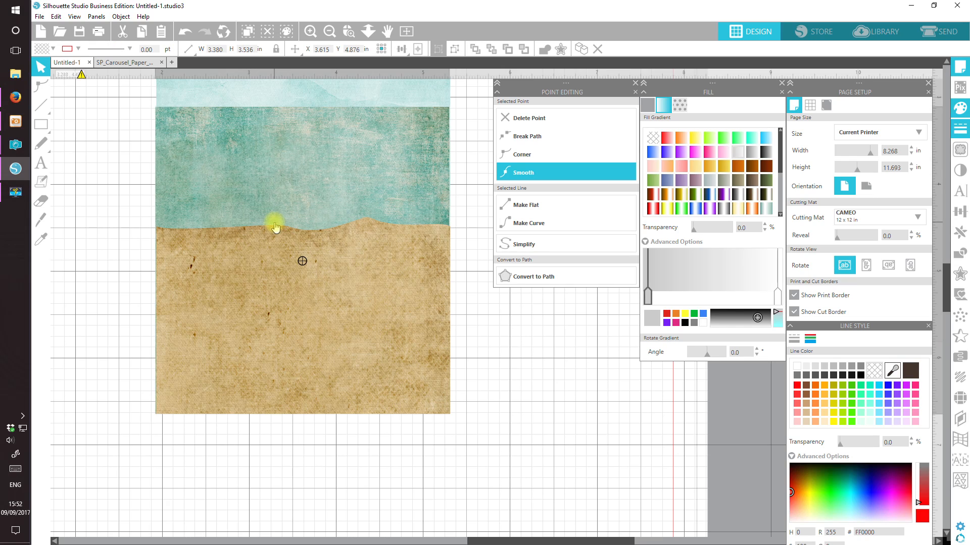
left_click(185, 32)
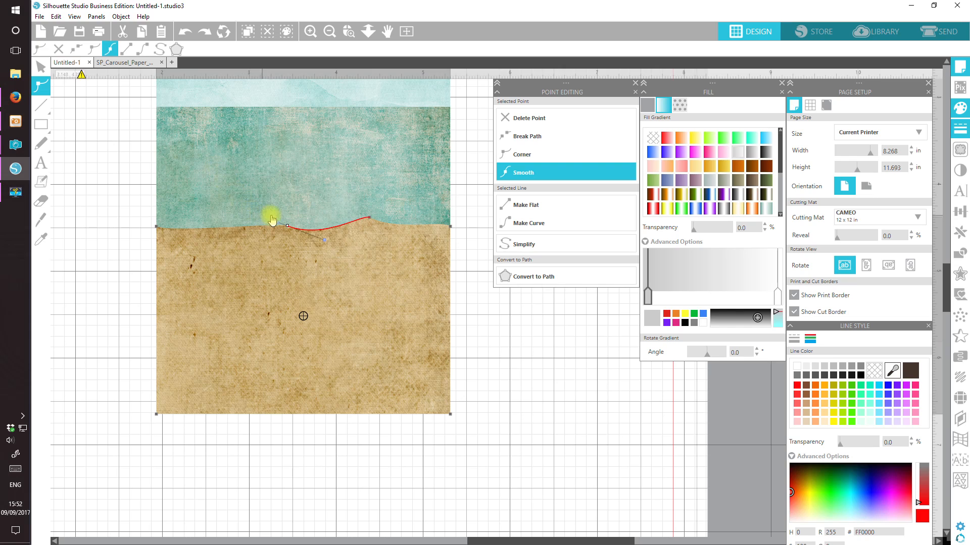
Step: Raise a swell on the left of the sand's wavy edge, lower both added points slightly, and finish point editing
left_click_drag(273, 220, 209, 204)
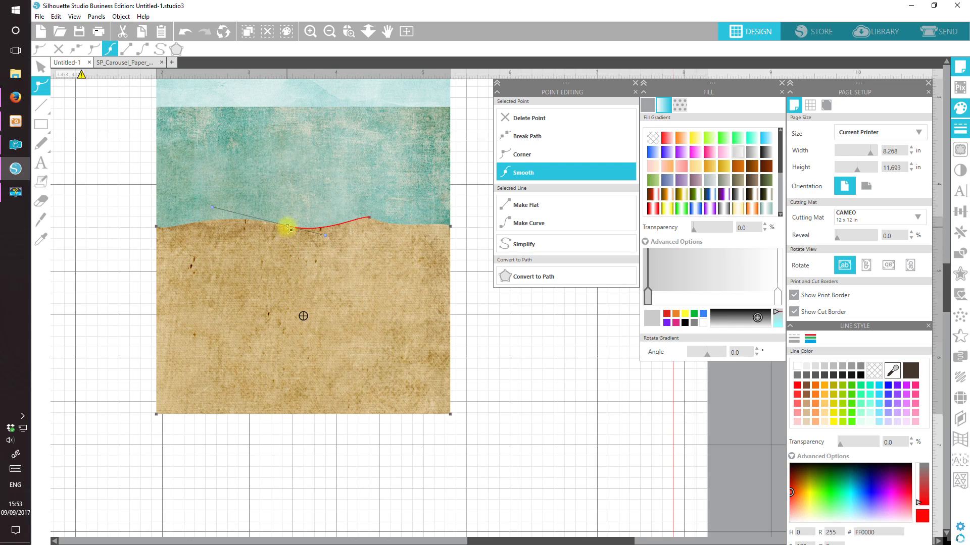
left_click_drag(289, 228, 290, 233)
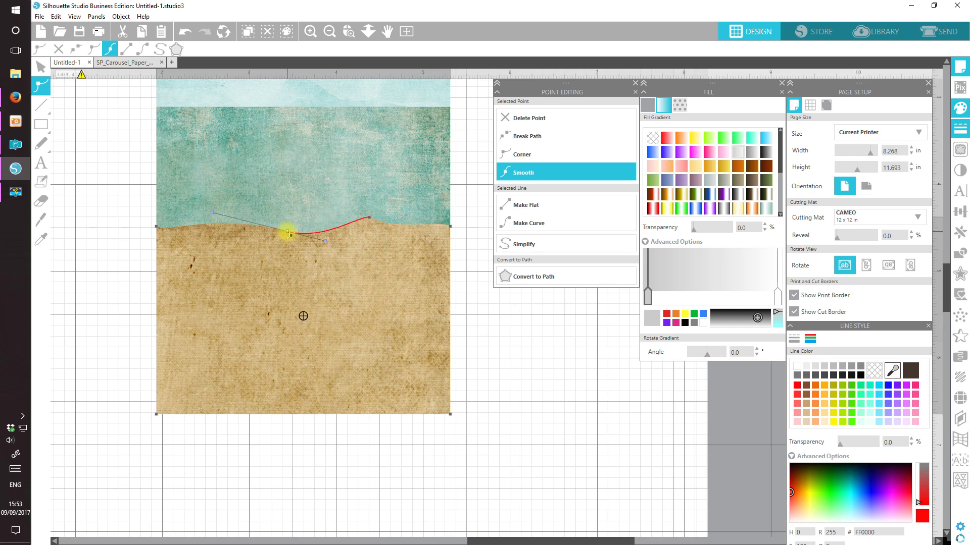
left_click(370, 219)
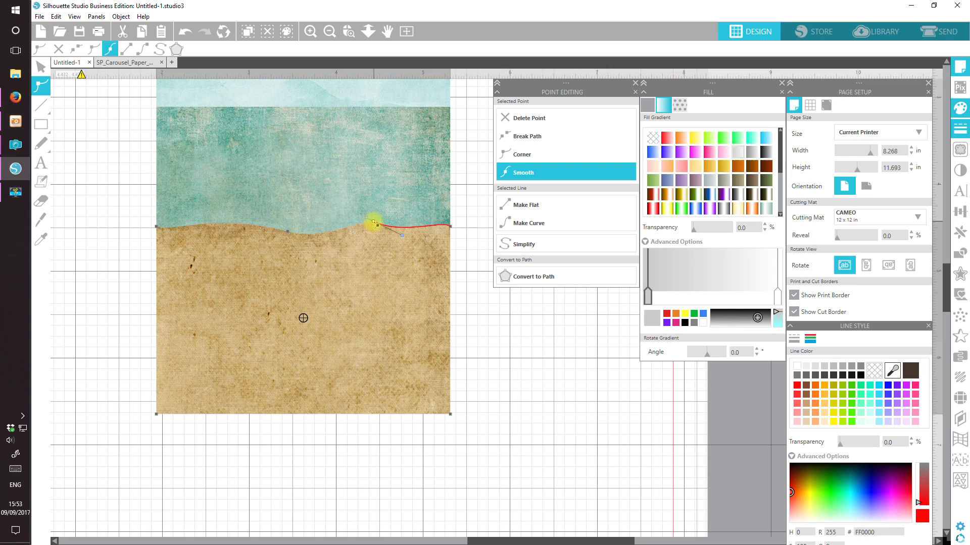
left_click(193, 471)
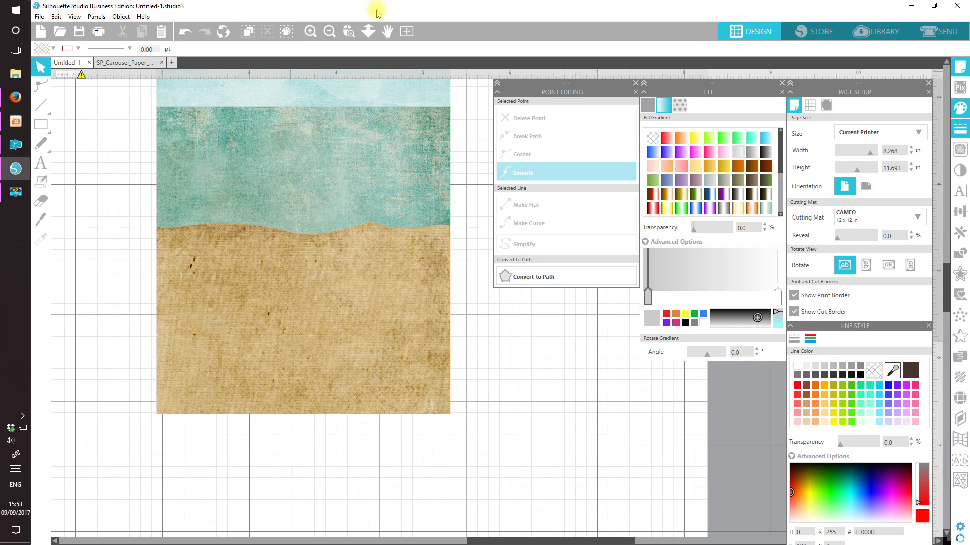
left_click(406, 32)
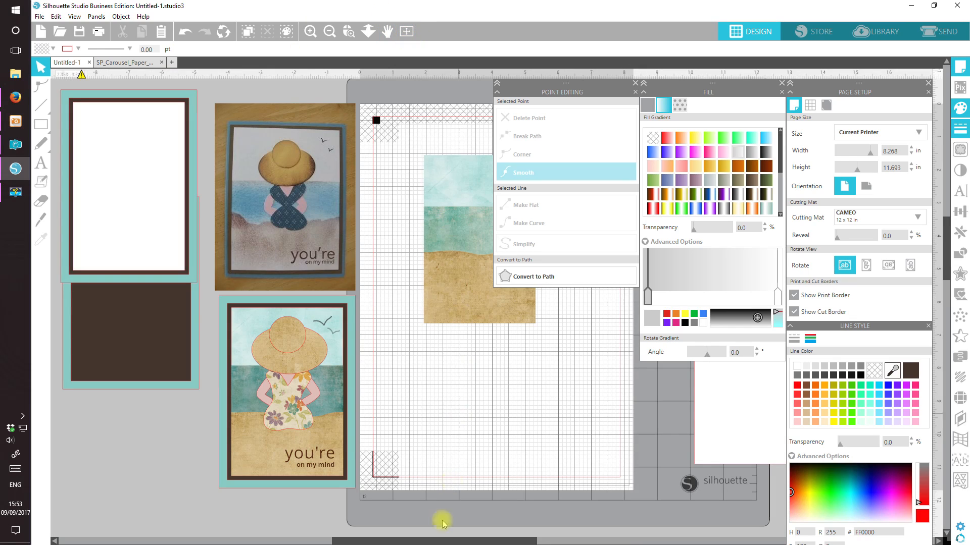
left_click_drag(396, 541, 456, 540)
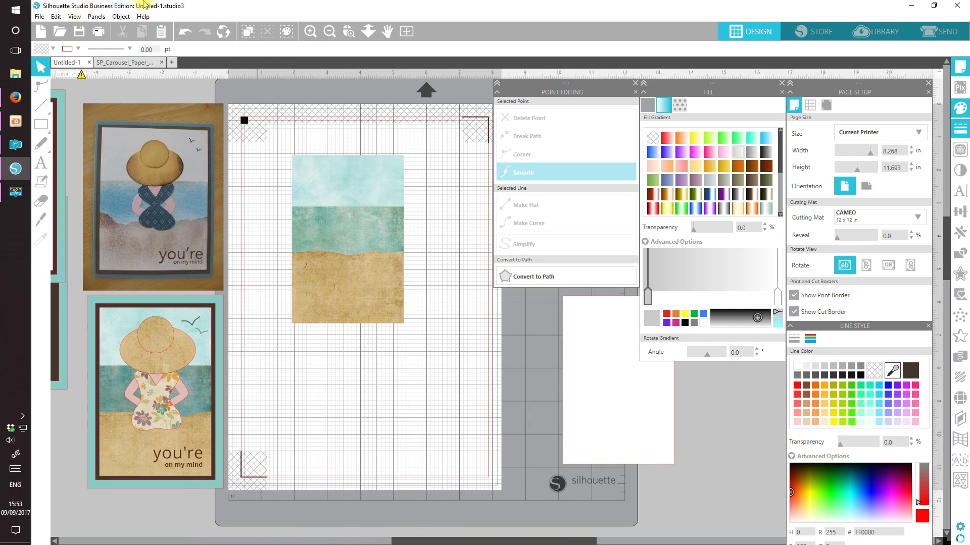
Step: Close the point editing options and save the design as on-my-mind-02 in the On My Mind# folder
left_click(635, 84)
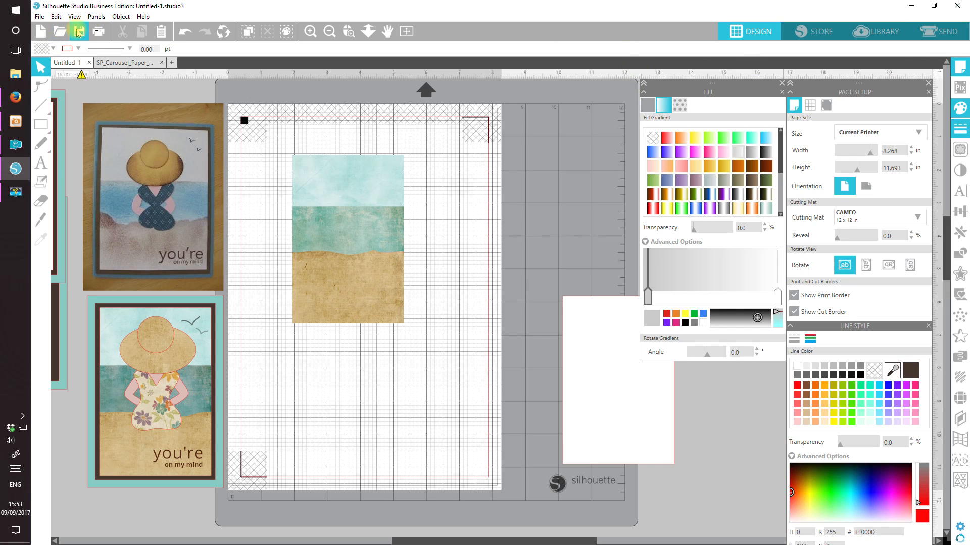
left_click(39, 16)
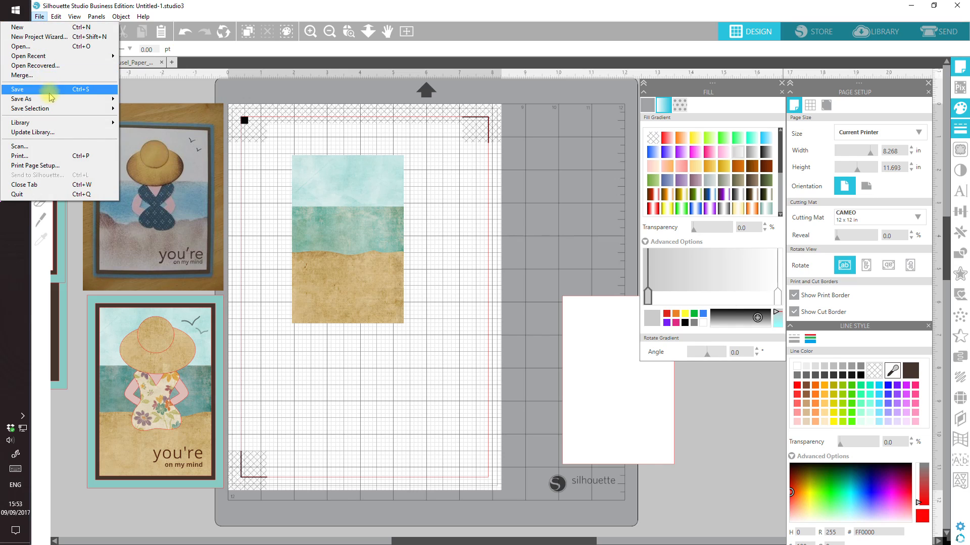
mouse_move(87, 99)
left_click(147, 97)
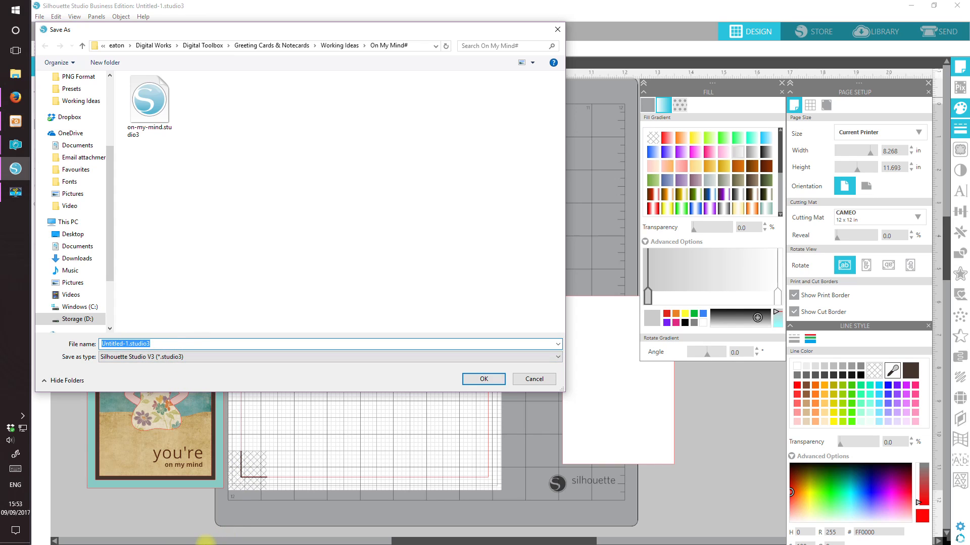
type("on-my-m")
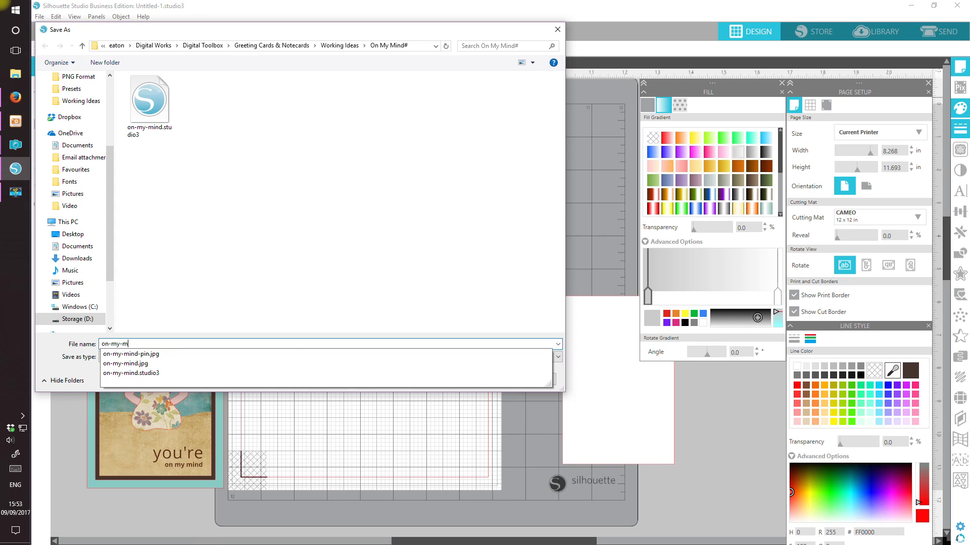
type("ind-02")
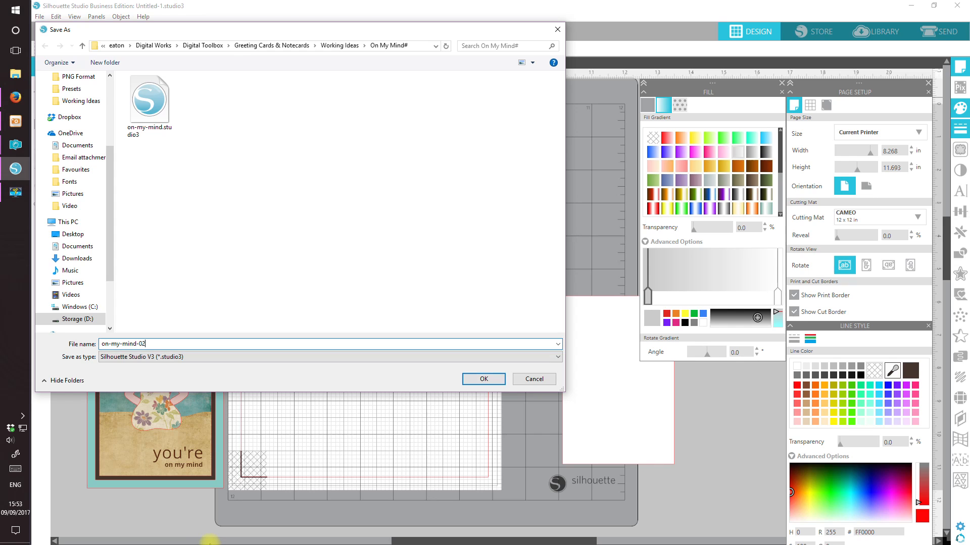
key("Return")
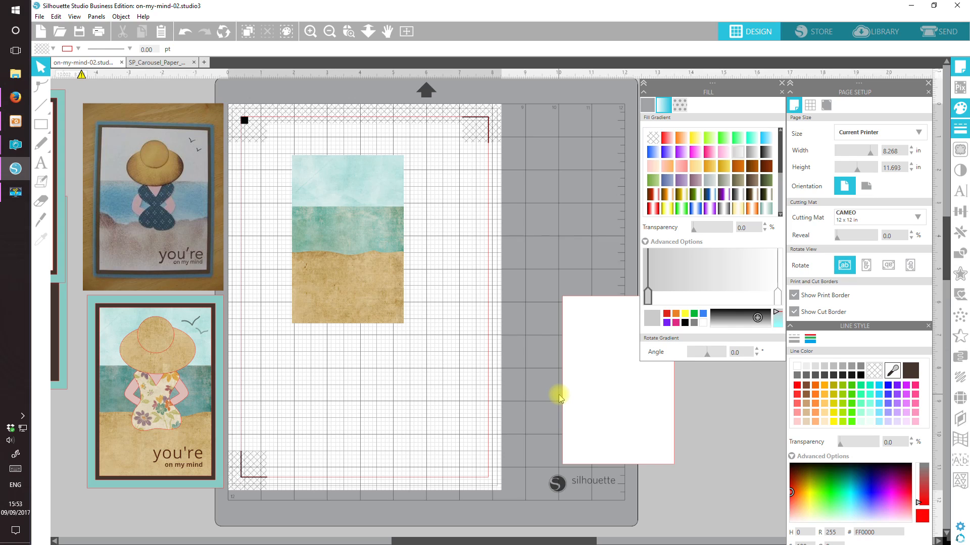
Step: Group the sky, sea and sand pieces, and move the spare white rectangle onto the page beside them
left_click(292, 233)
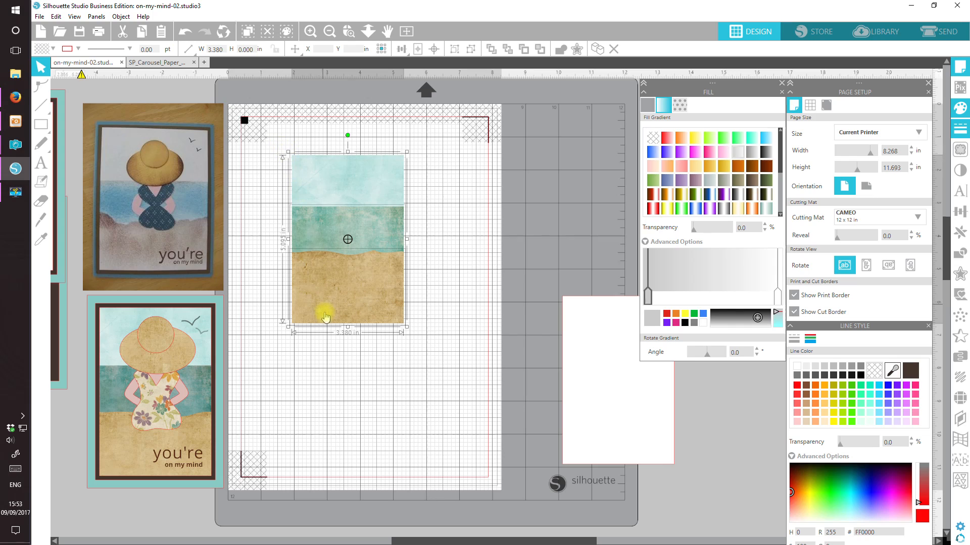
left_click(455, 49)
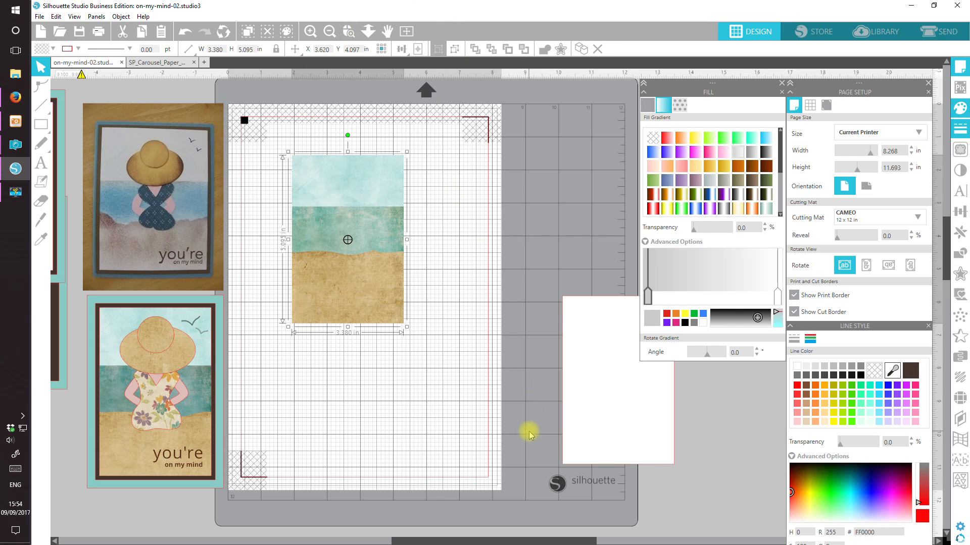
left_click_drag(603, 434, 430, 438)
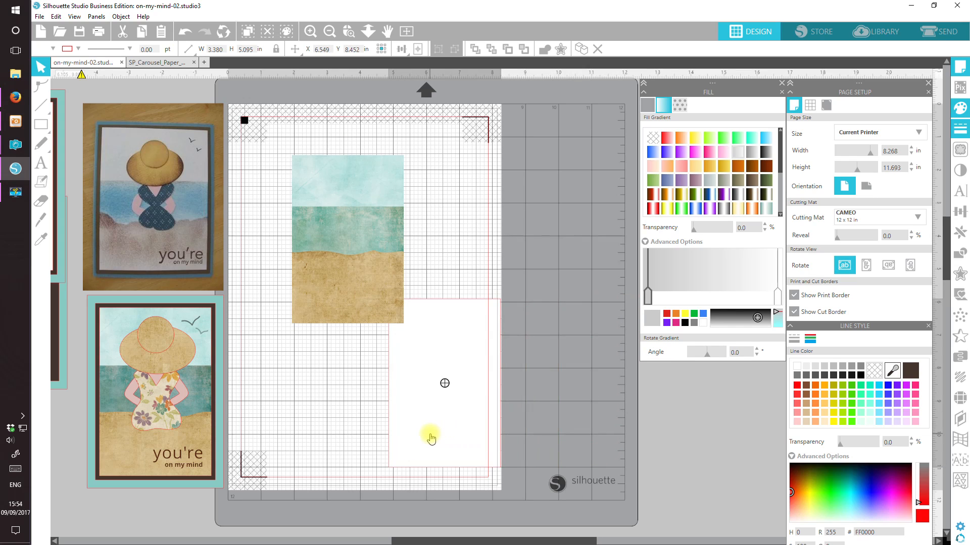
key("Escape")
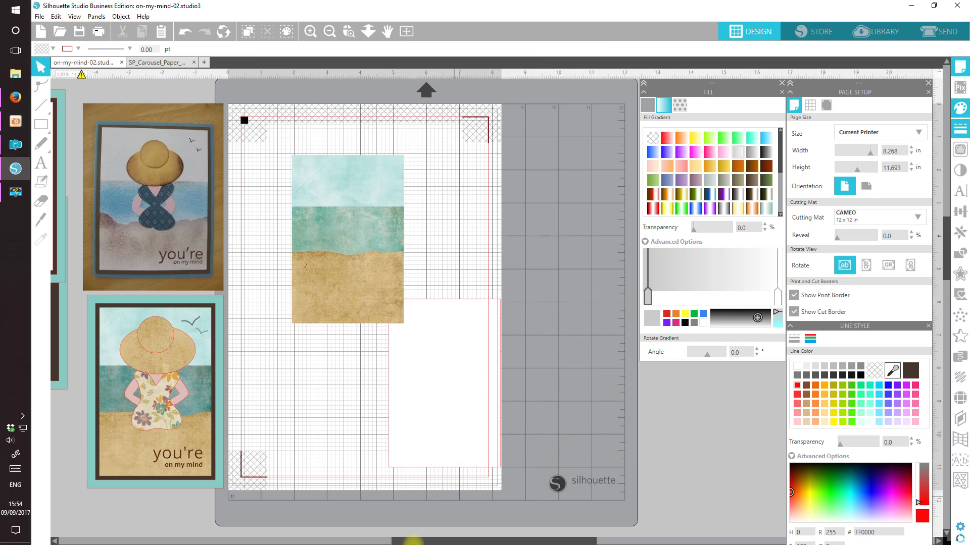
left_click_drag(441, 382, 477, 320)
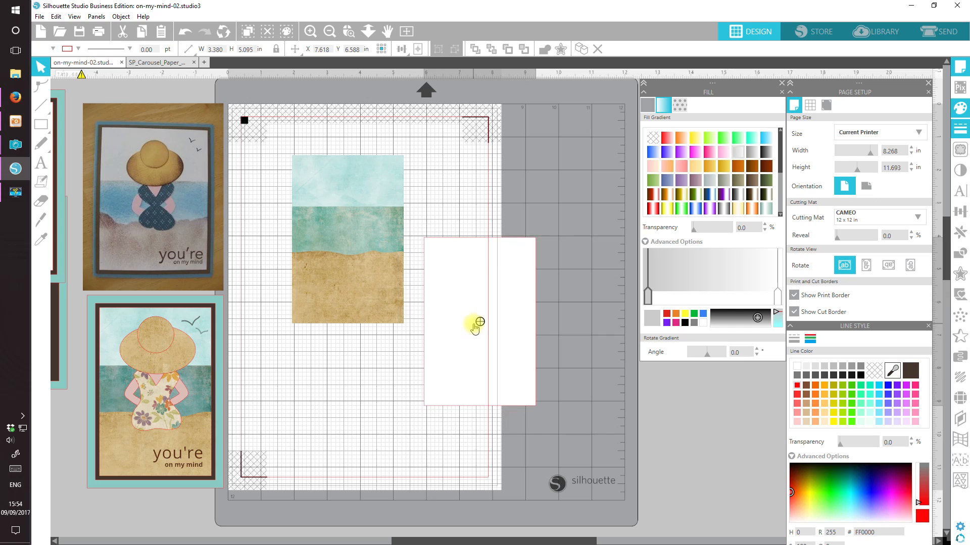
Step: Make the white rectangle's fill transparent so only its red outline is kept
left_click(461, 329)
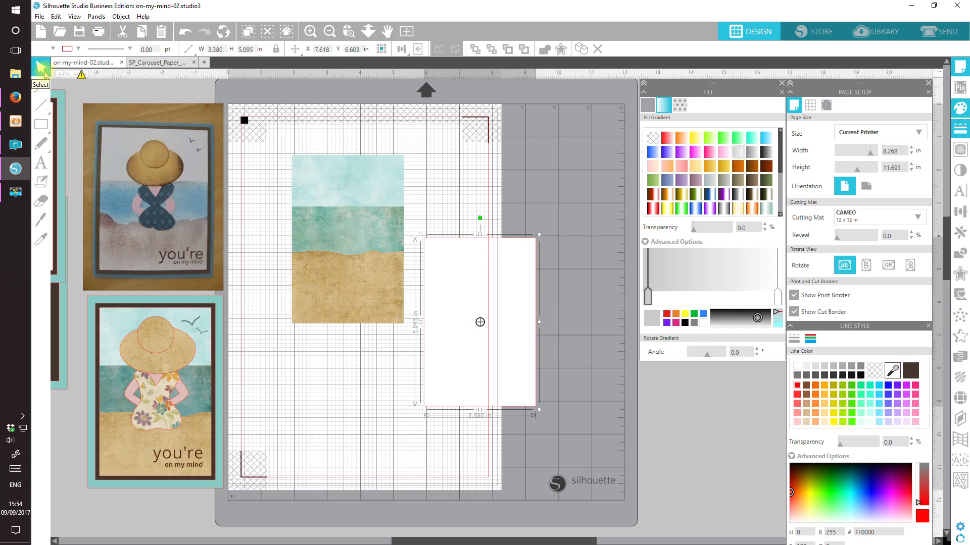
left_click(647, 105)
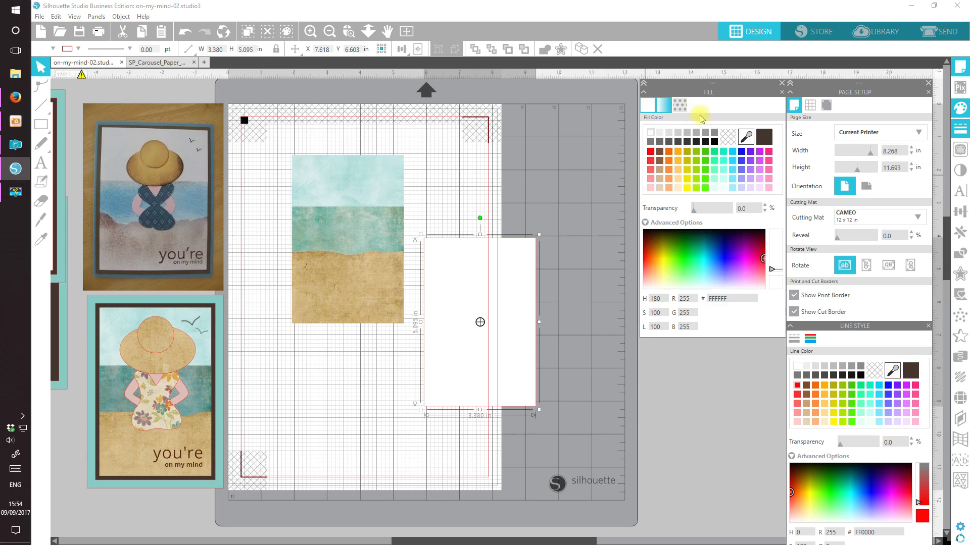
left_click(729, 138)
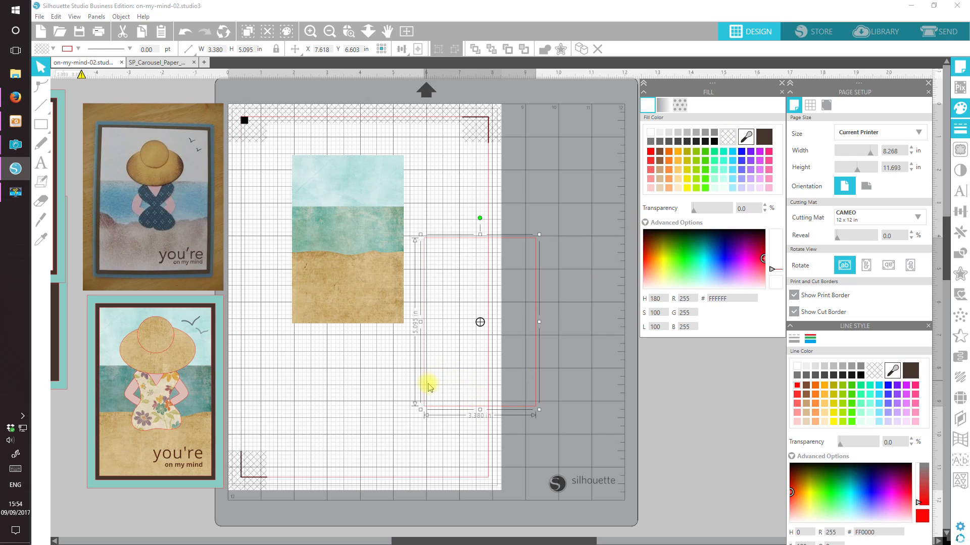
Step: Centre the outline rectangle and the beach background on each other horizontally and vertically, and group them
left_click_drag(535, 385, 454, 317)
left_click(293, 216, "shift")
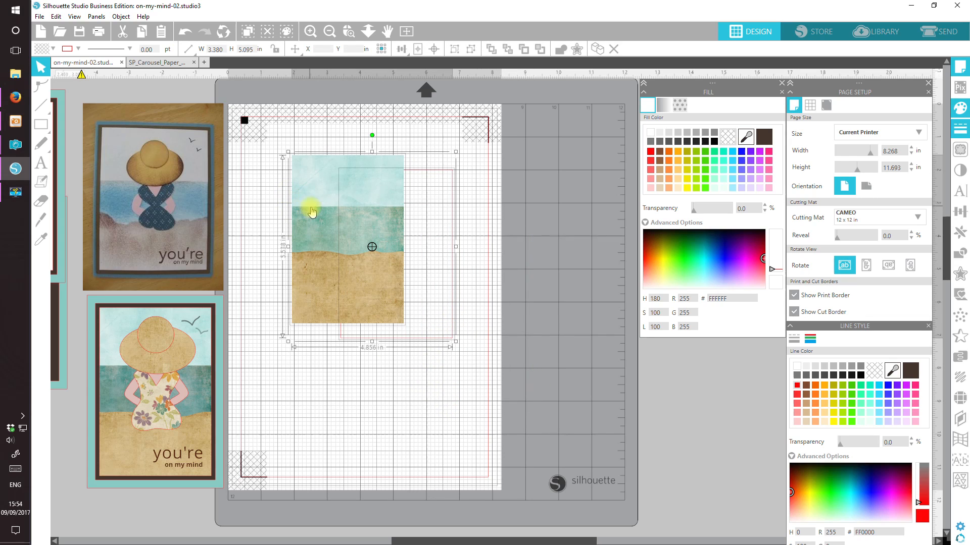
left_click(402, 49)
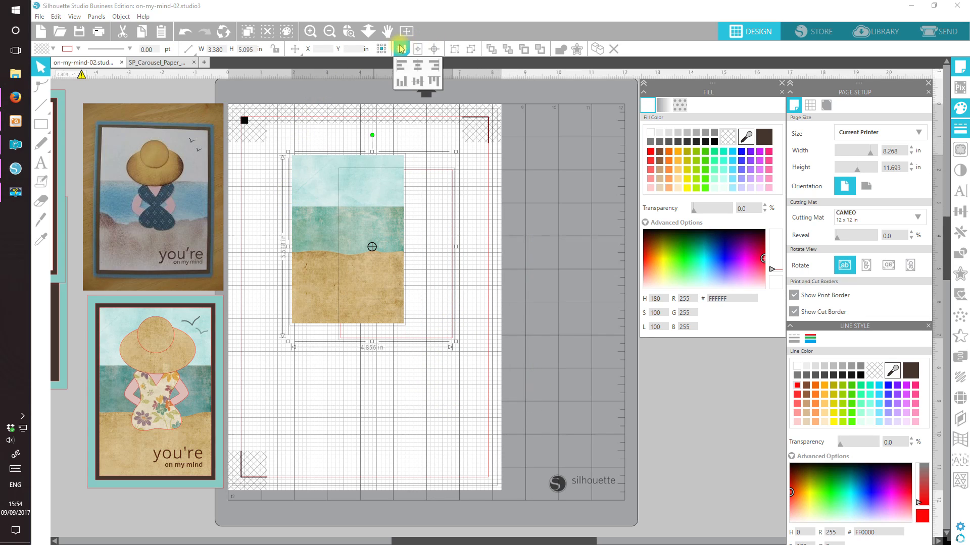
left_click(418, 66)
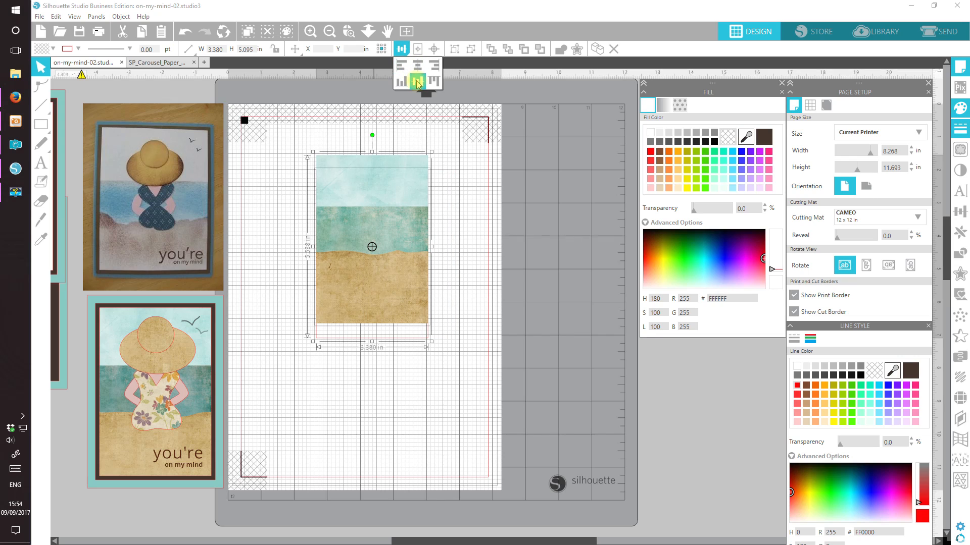
left_click(417, 82)
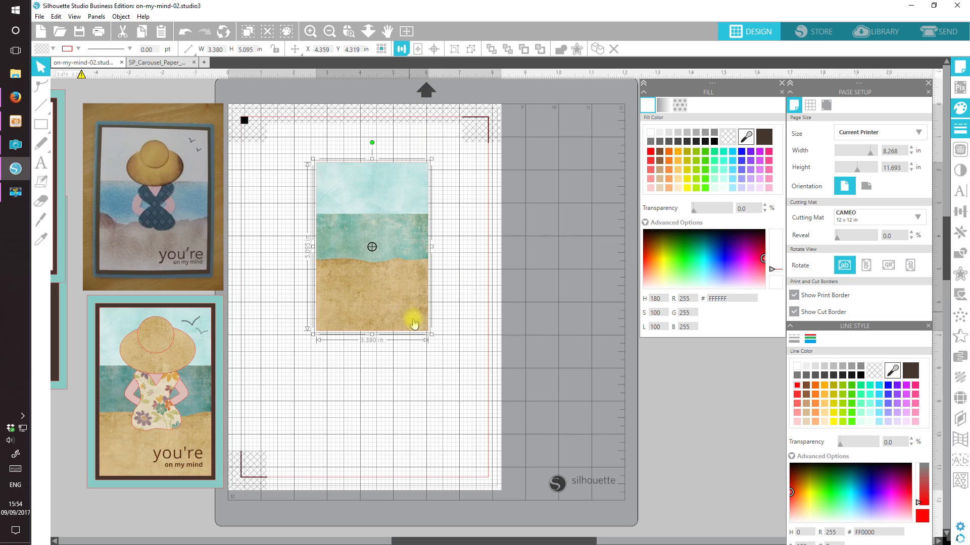
left_click(453, 51)
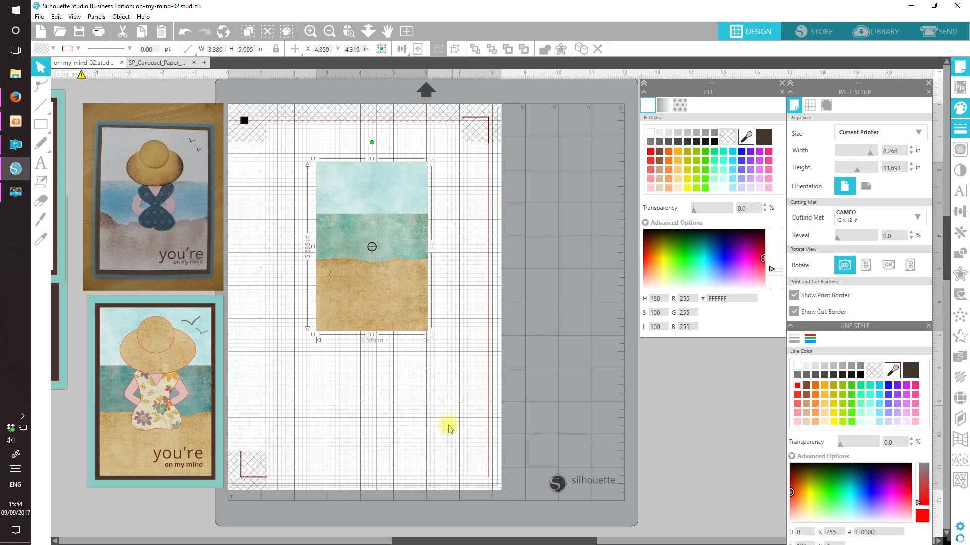
Step: Duplicate the grouped beach background and place the copy over the white panel of the layered card base
left_click_drag(485, 541, 414, 542)
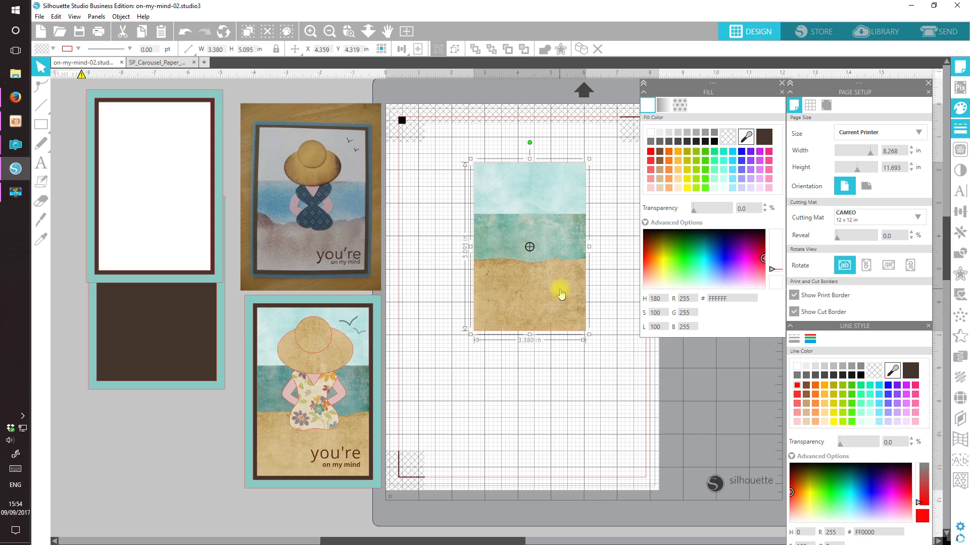
left_click_drag(559, 295, 557, 296)
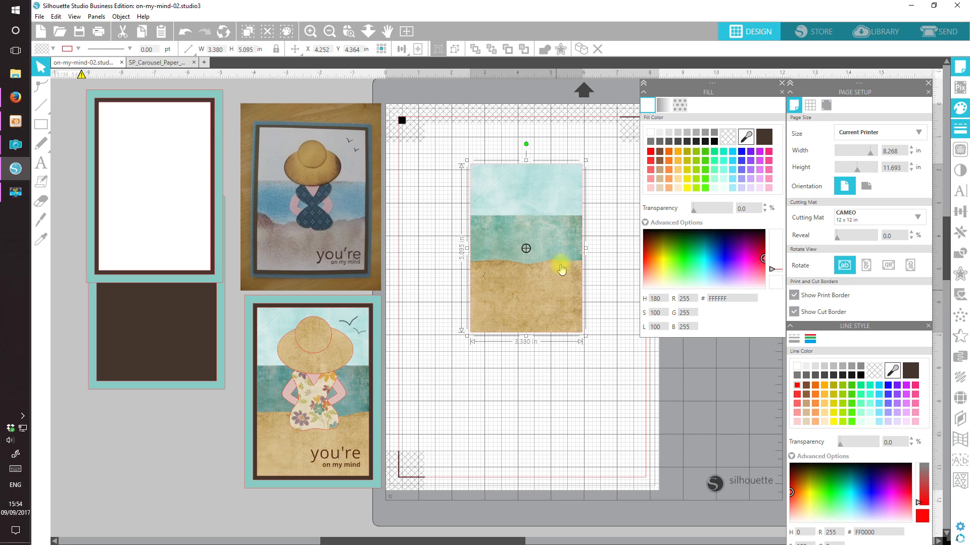
left_click(580, 49)
left_click_drag(528, 318, 172, 238)
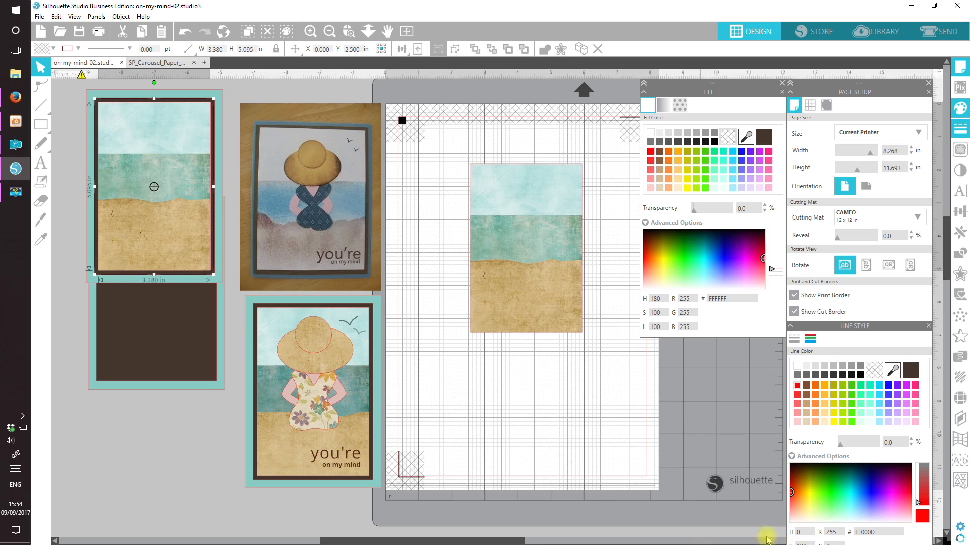
Step: Move the remaining beach background group to the upper-left corner of the page and deselect it
left_click_drag(543, 260, 544, 293)
key("Escape")
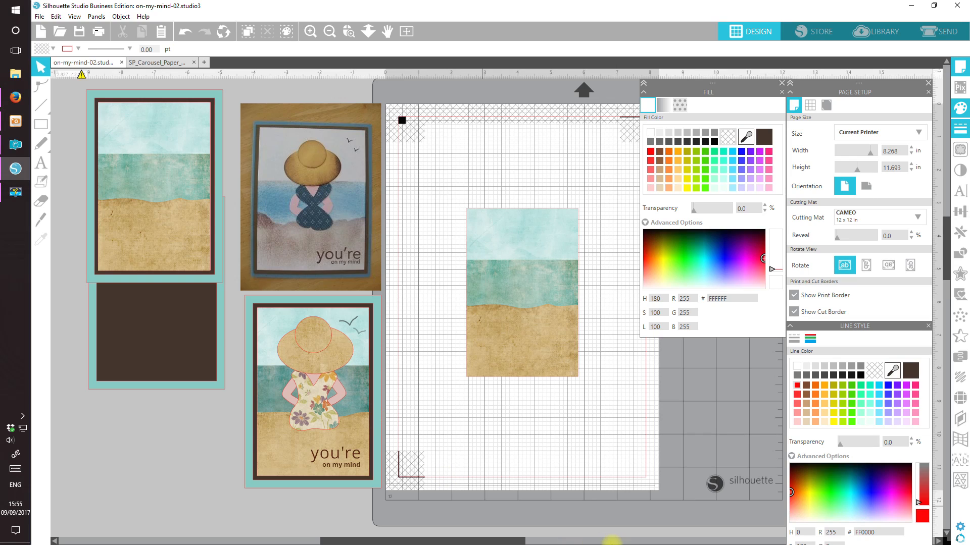
left_click_drag(396, 537, 431, 540)
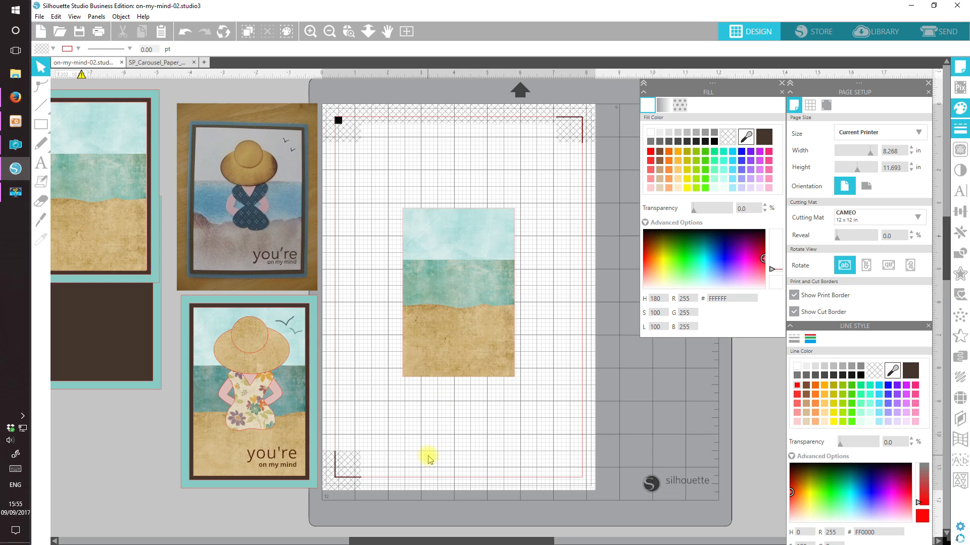
left_click_drag(460, 299, 385, 187)
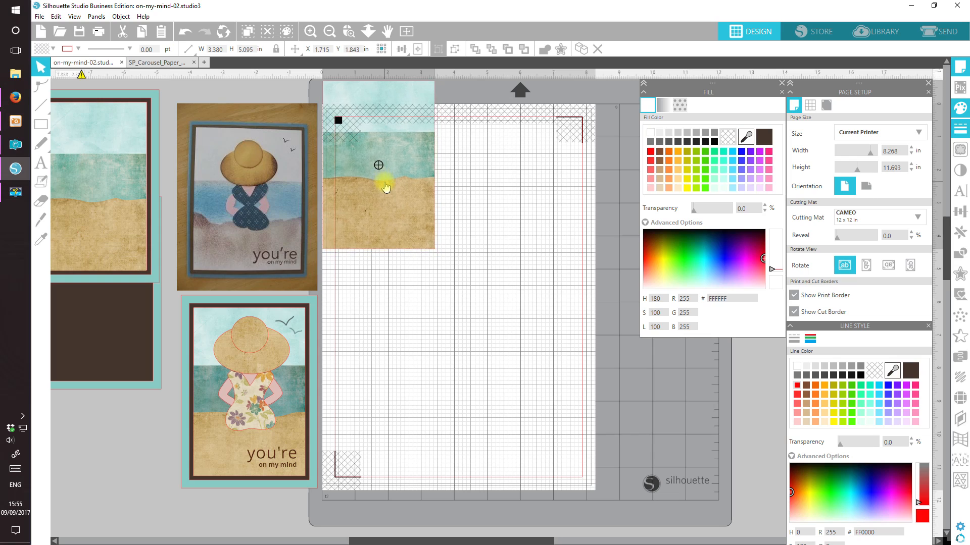
left_click(430, 256)
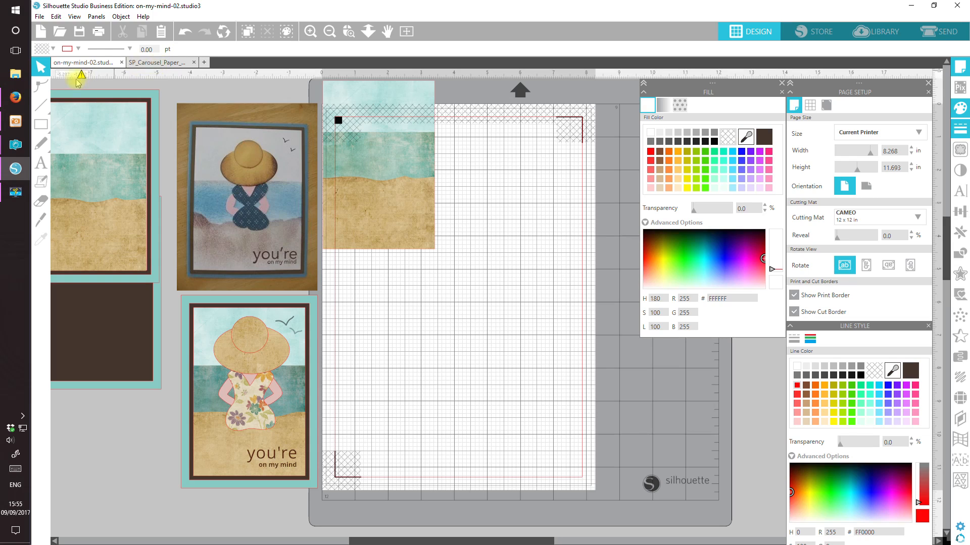
Step: Draw a white-filled circle about 1.09 in across over the hat crown on the reference card
mouse_move(41, 124)
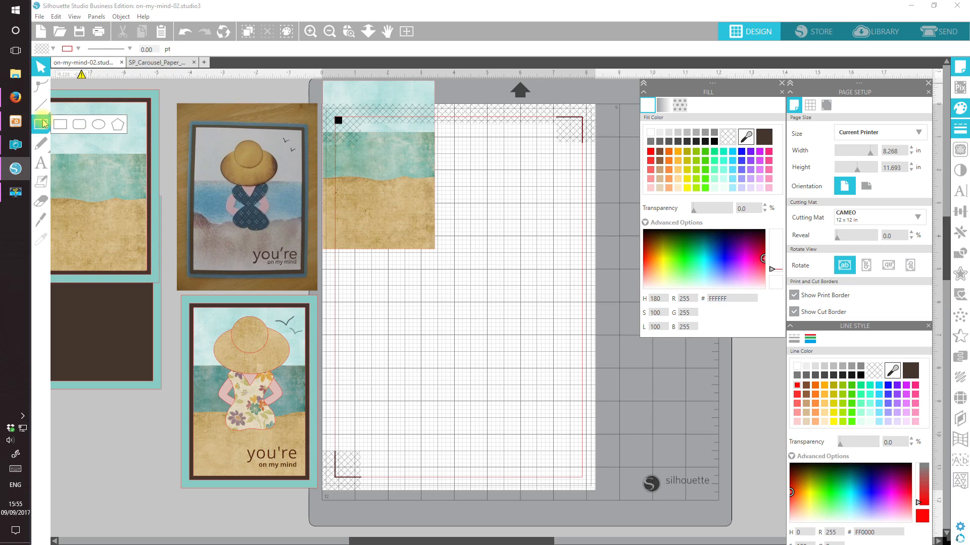
left_click(98, 125)
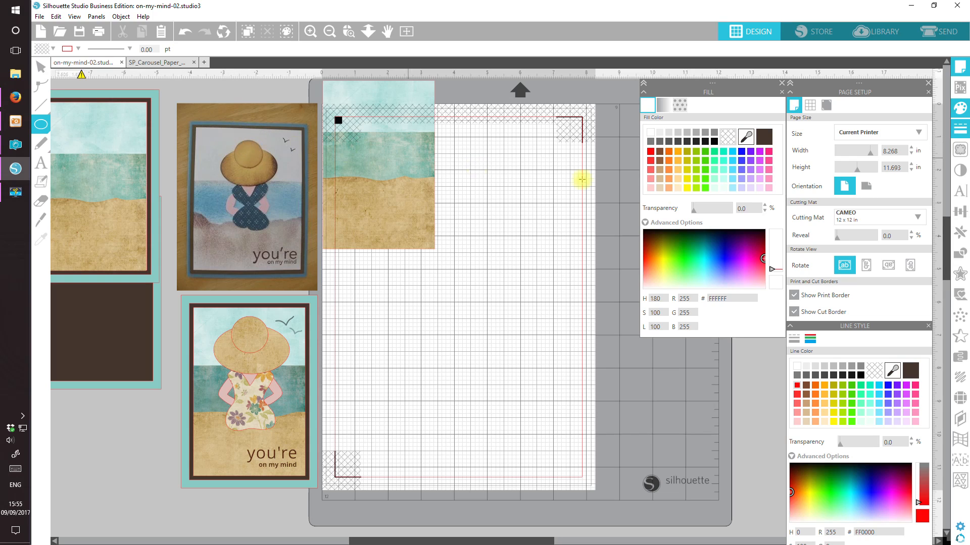
left_click(652, 134)
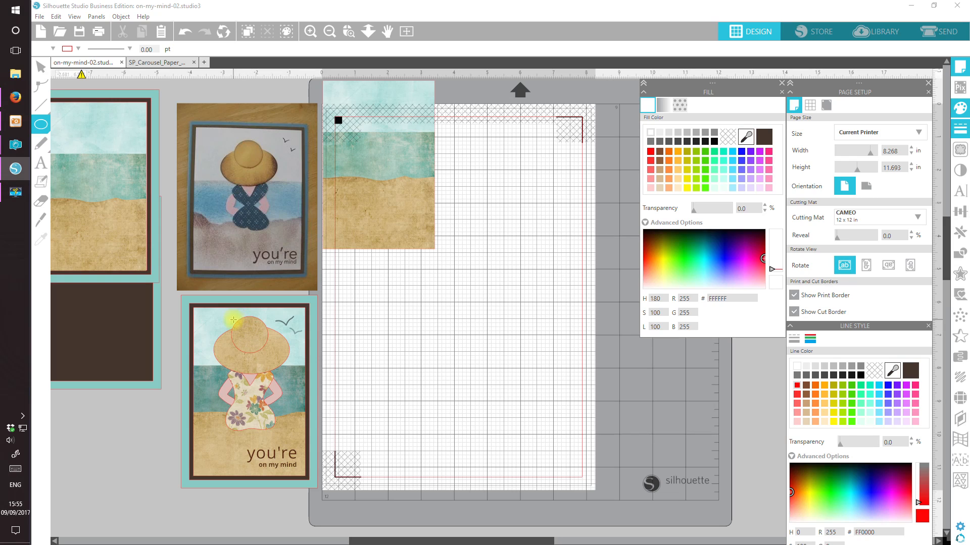
left_click_drag(232, 319, 272, 351)
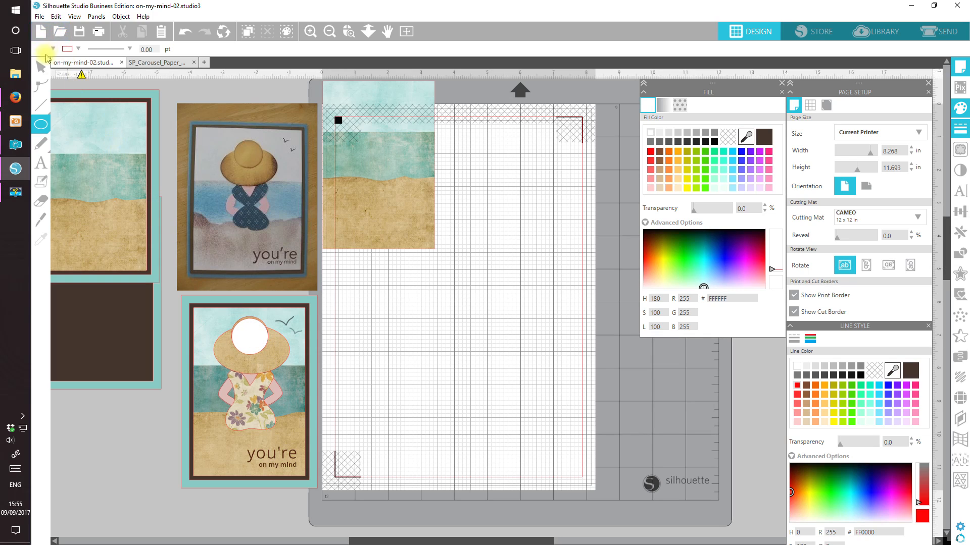
Step: Enlarge the crown circle to 1.100 in and move it to the empty area of the page
left_click(41, 71)
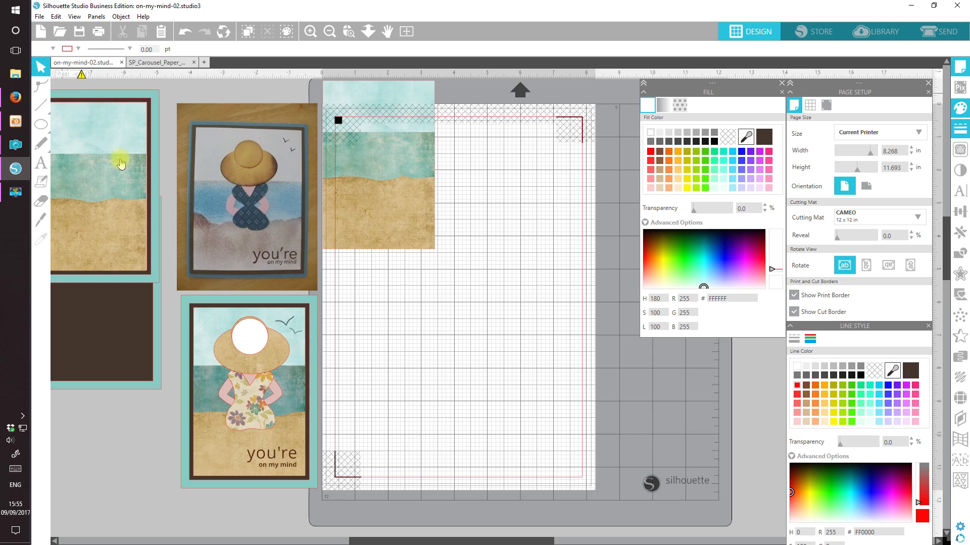
left_click(246, 340)
left_click_drag(251, 352, 251, 349)
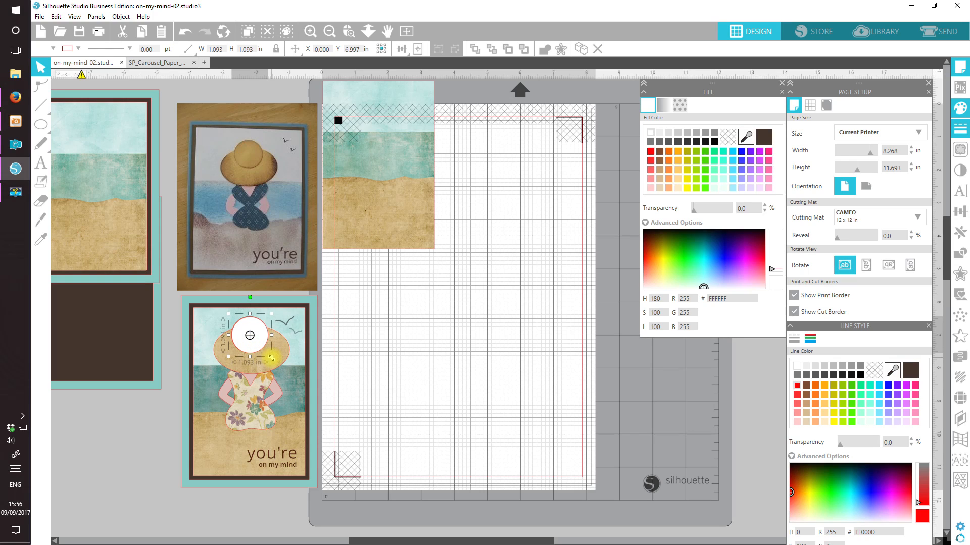
left_click_drag(271, 357, 272, 357)
left_click_drag(250, 349, 453, 357)
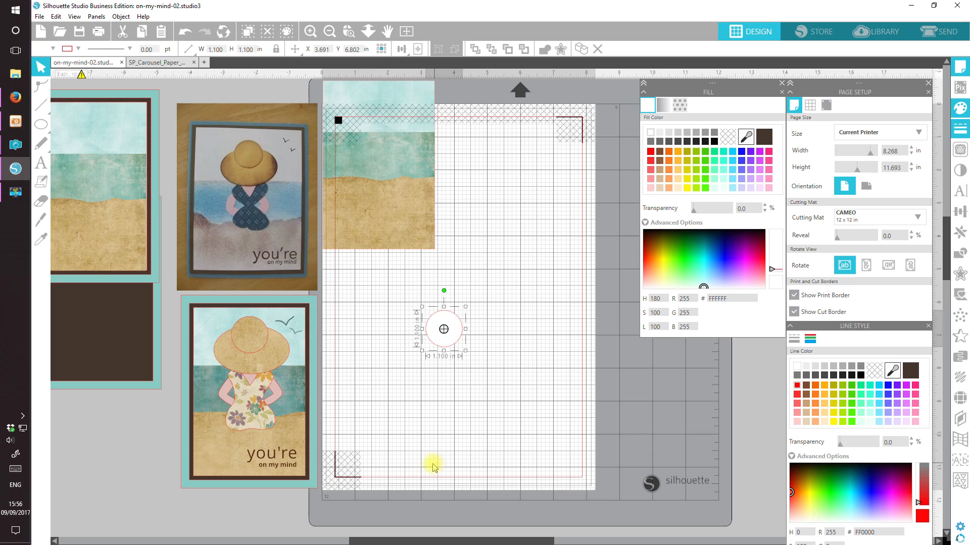
Step: Draw a wide white-filled ellipse over the hat brim on the reference card
mouse_move(41, 124)
left_click(98, 132)
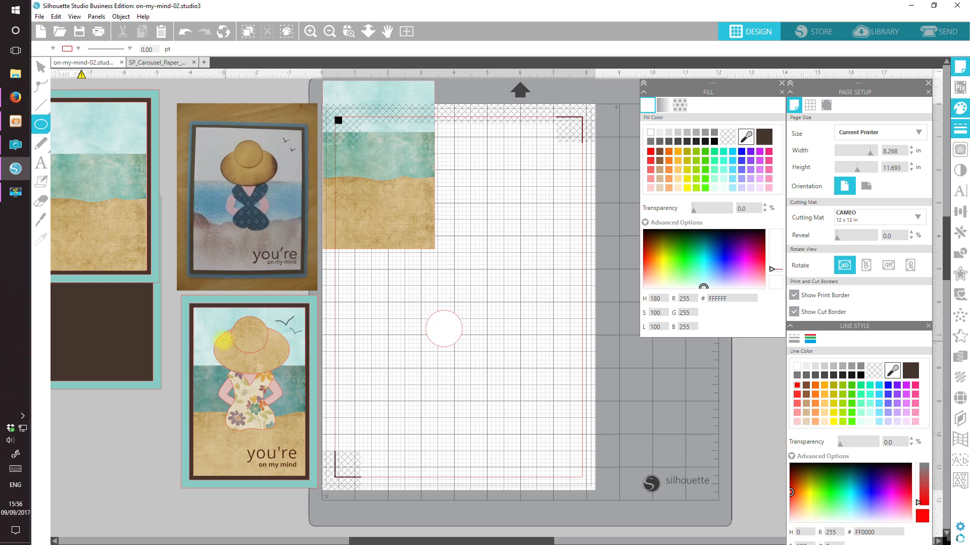
left_click_drag(214, 330, 290, 374)
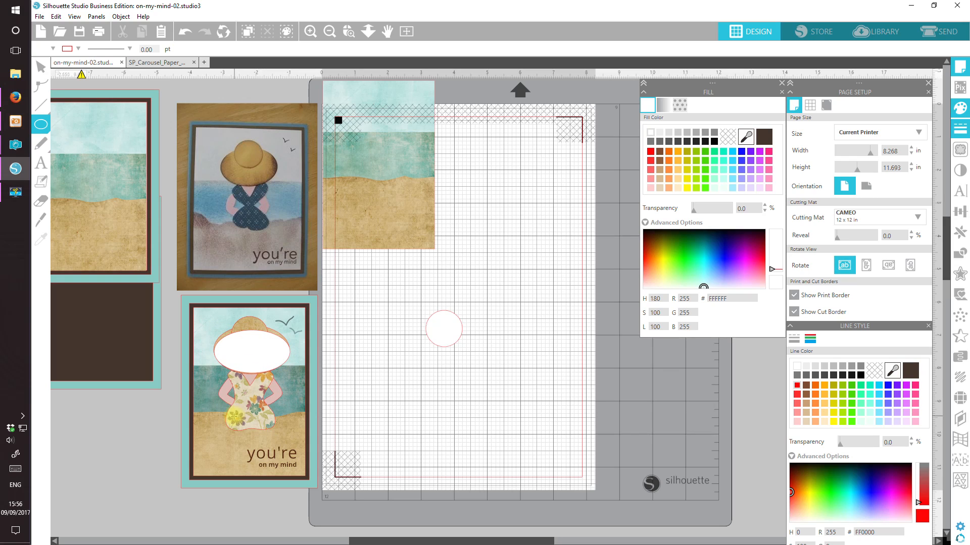
Step: Make the brim ellipse 61% transparent, heighten it to 1.482 in over the reference hat, and restore its transparency to 0%
left_click(41, 65)
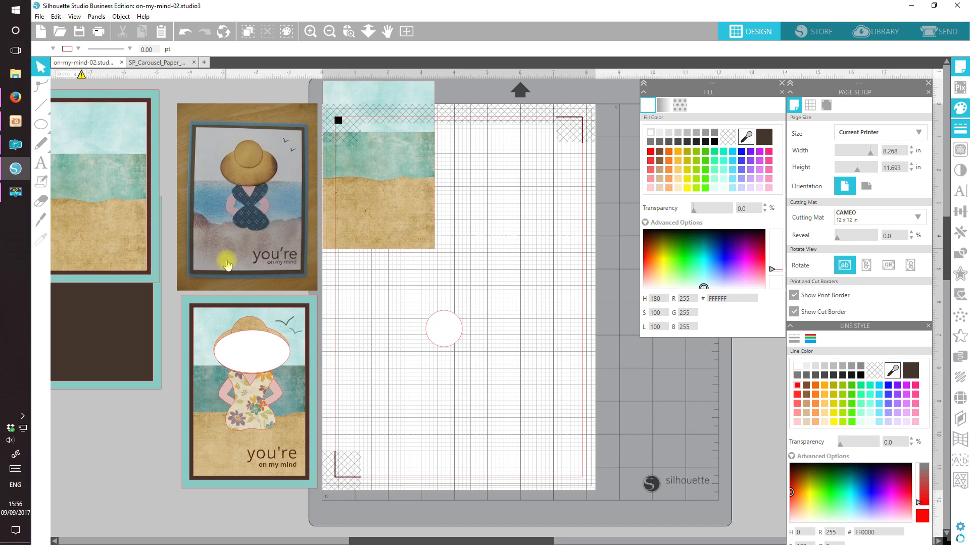
left_click(261, 353)
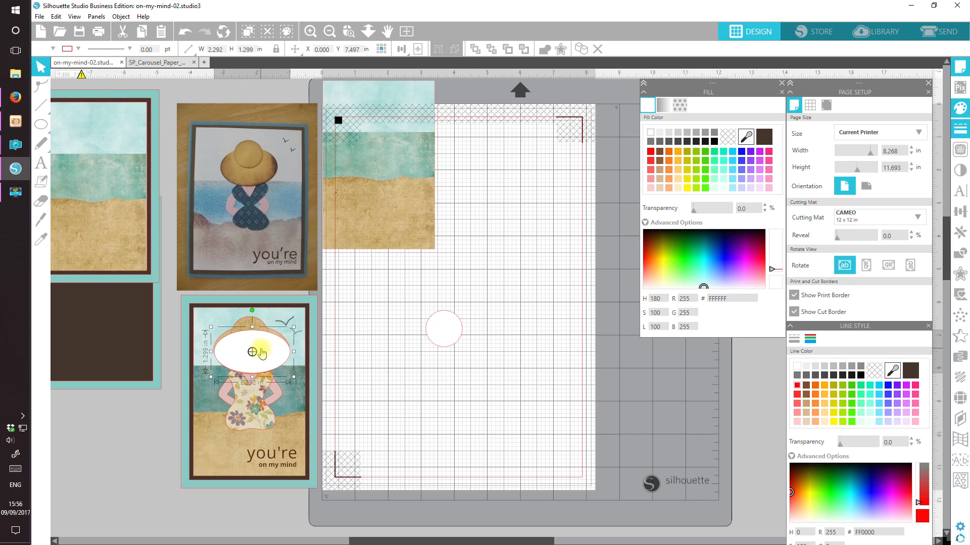
left_click_drag(715, 207, 718, 211)
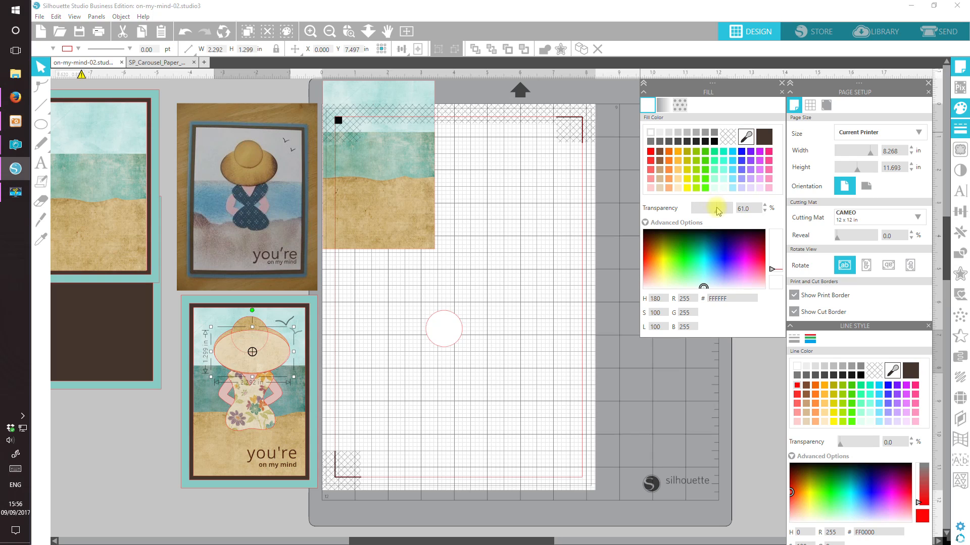
left_click_drag(252, 328, 253, 321)
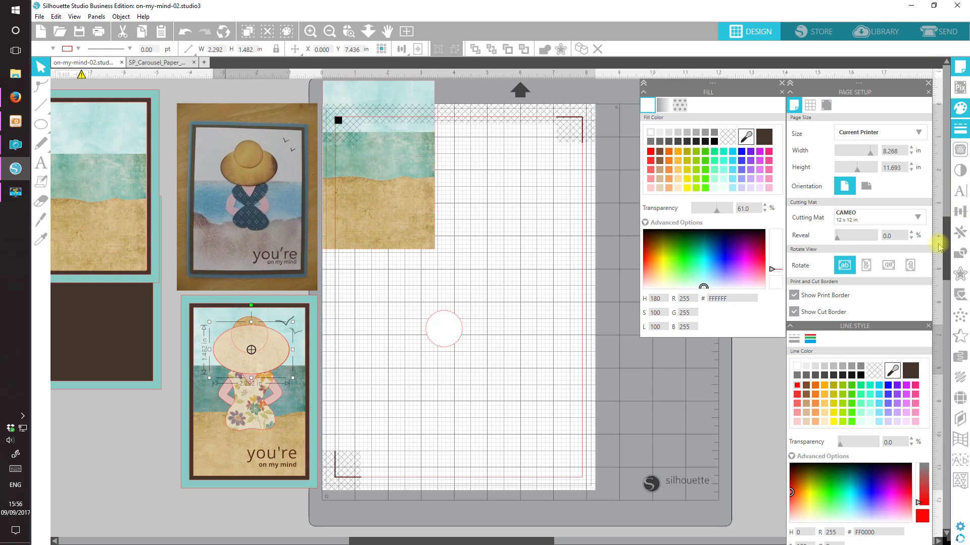
left_click(694, 210)
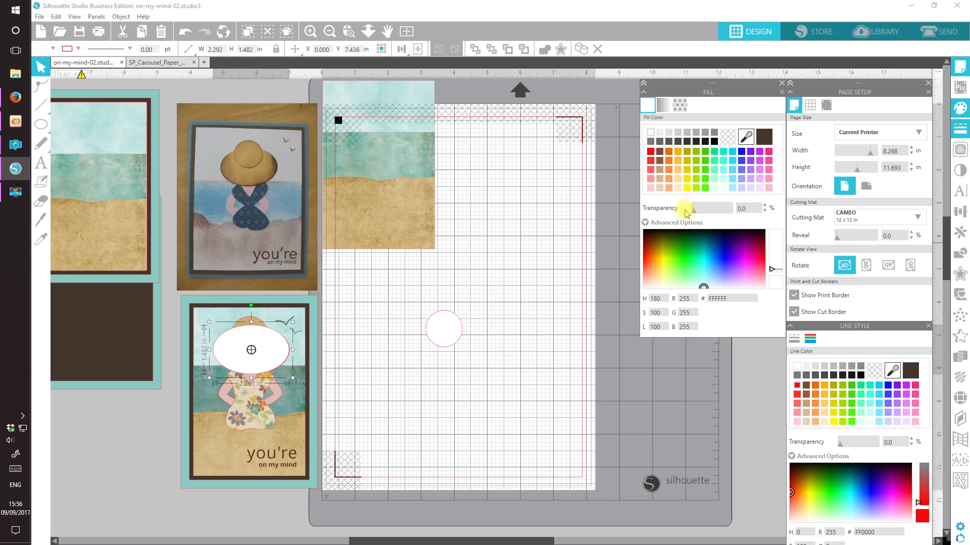
Step: Move the brim ellipse onto the page below the circle, and place duplicates of both shapes off the page below the brown card base
left_click_drag(274, 354, 458, 404)
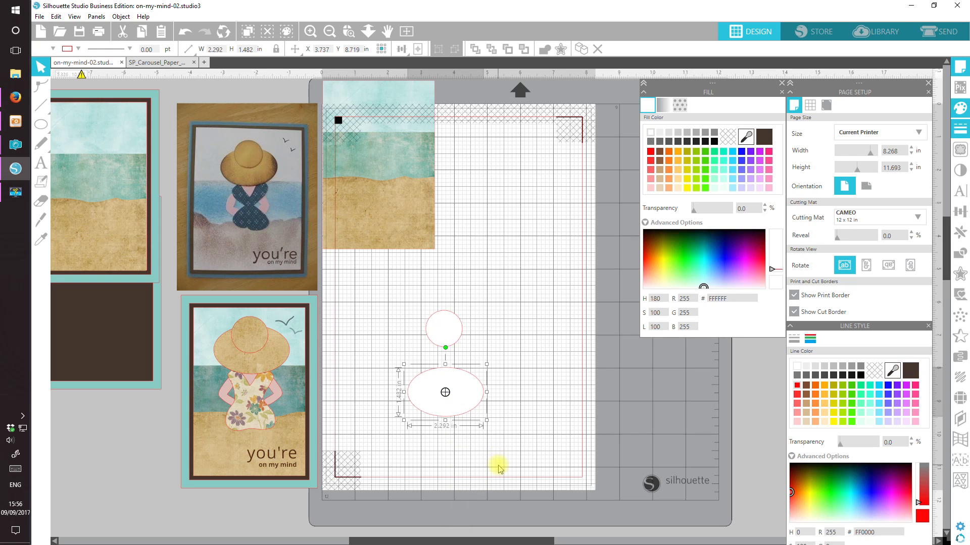
left_click_drag(498, 469, 395, 305)
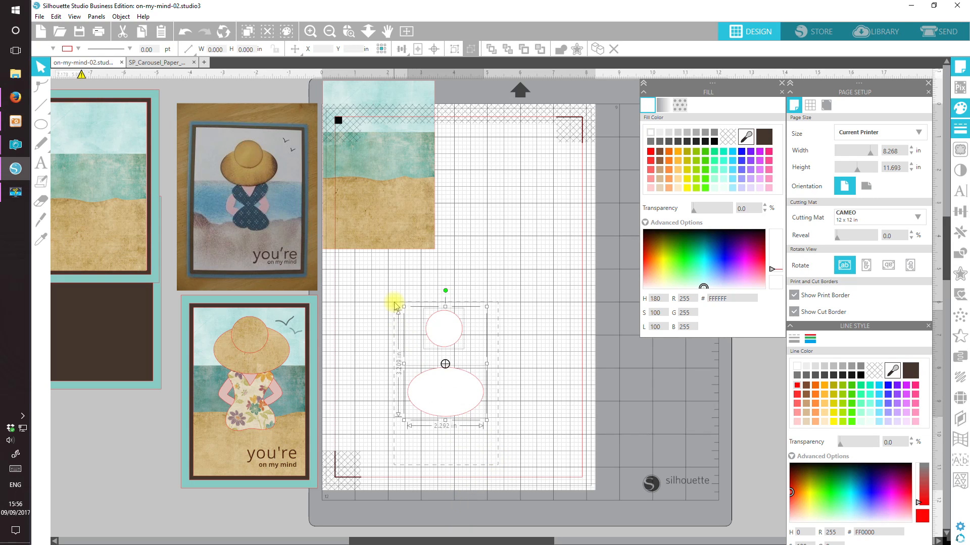
left_click(599, 50)
left_click_drag(464, 419, 112, 507)
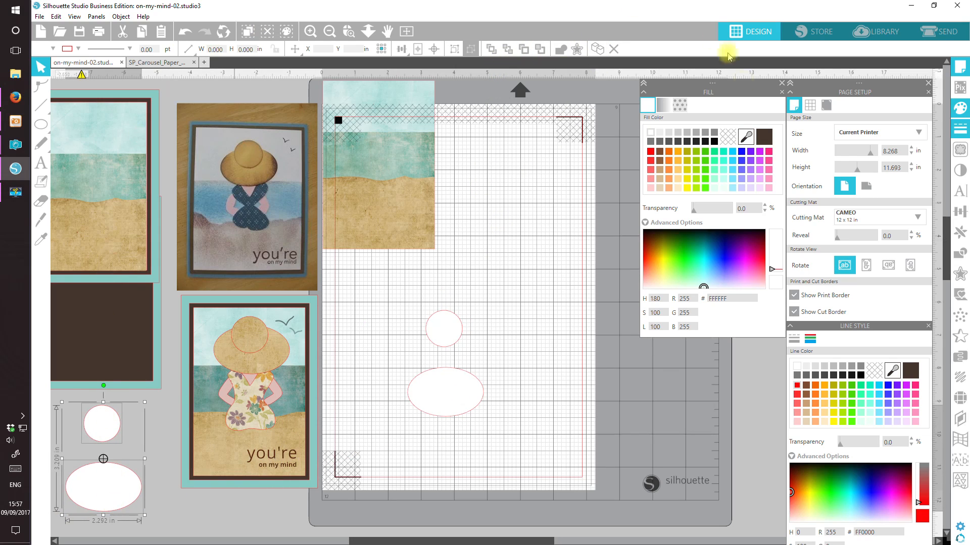
Step: Move the circle to the page's upper-right area, and paste in a copy of the sand paper from SP_Carousel_Paper_Natural
left_click_drag(453, 331, 538, 183)
left_click(488, 276)
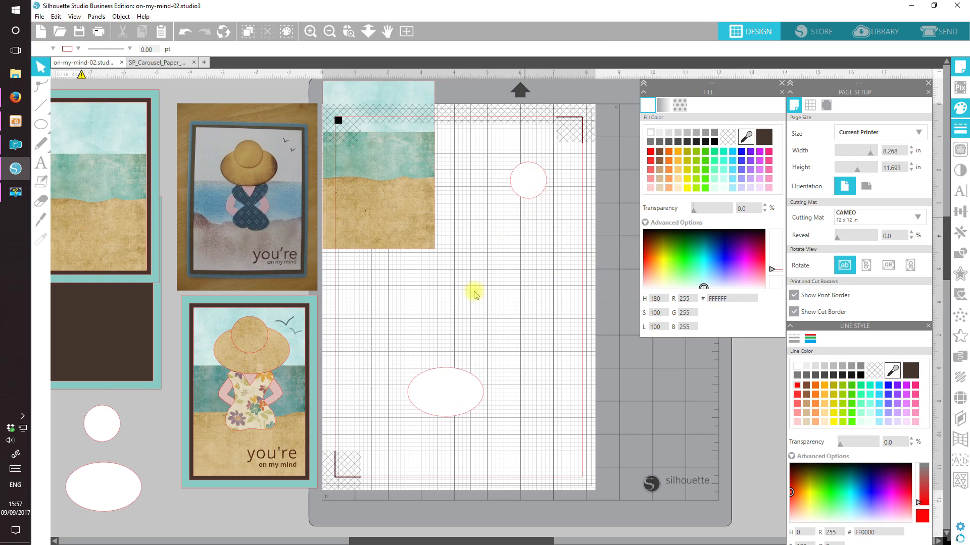
left_click(447, 395)
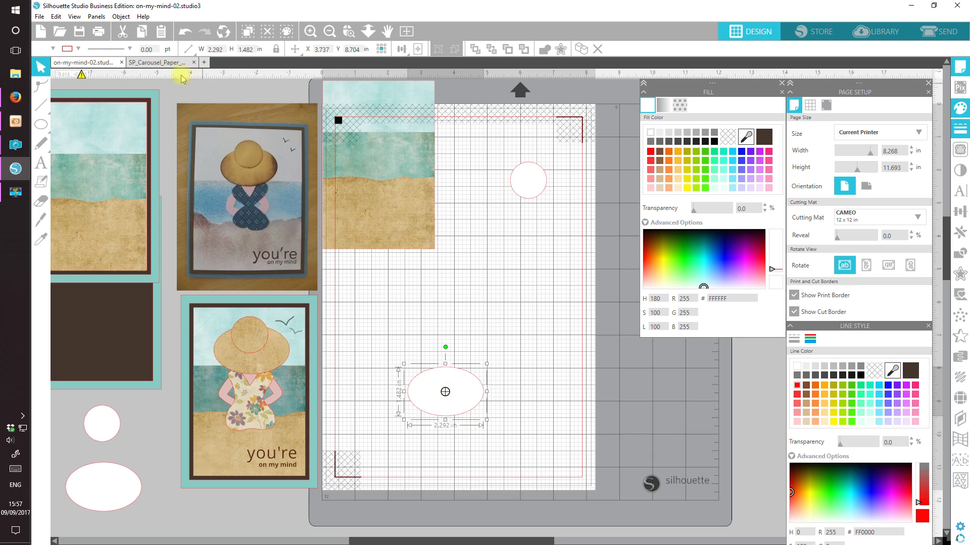
left_click(161, 63)
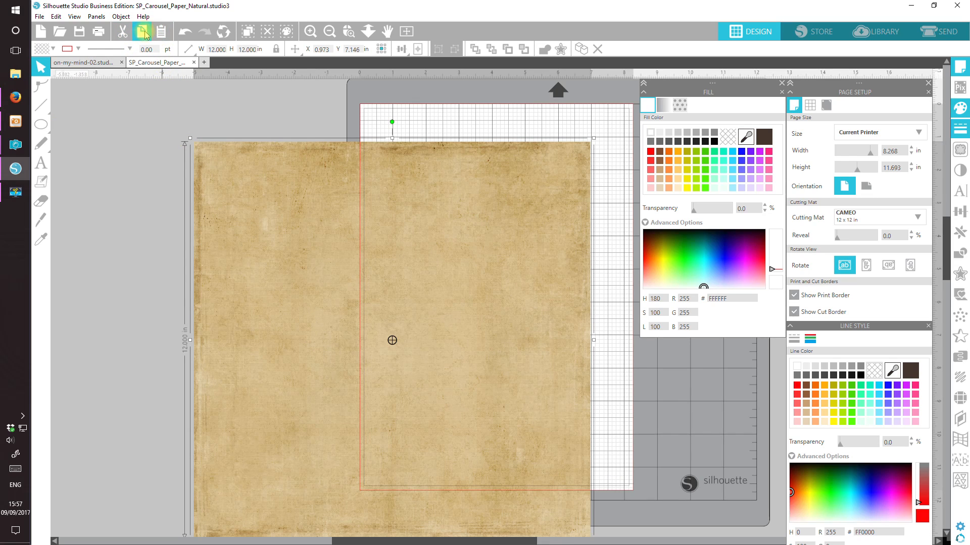
left_click(94, 62)
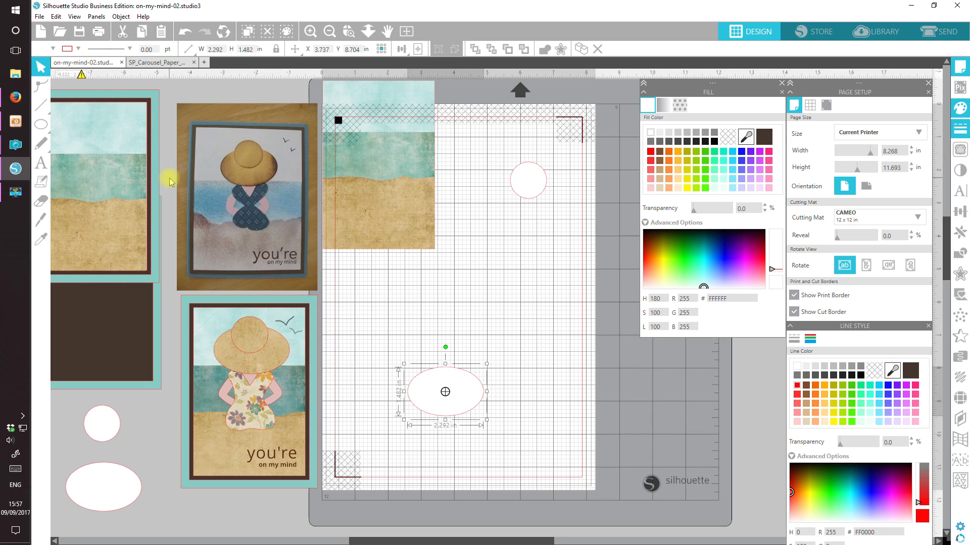
left_click(159, 34)
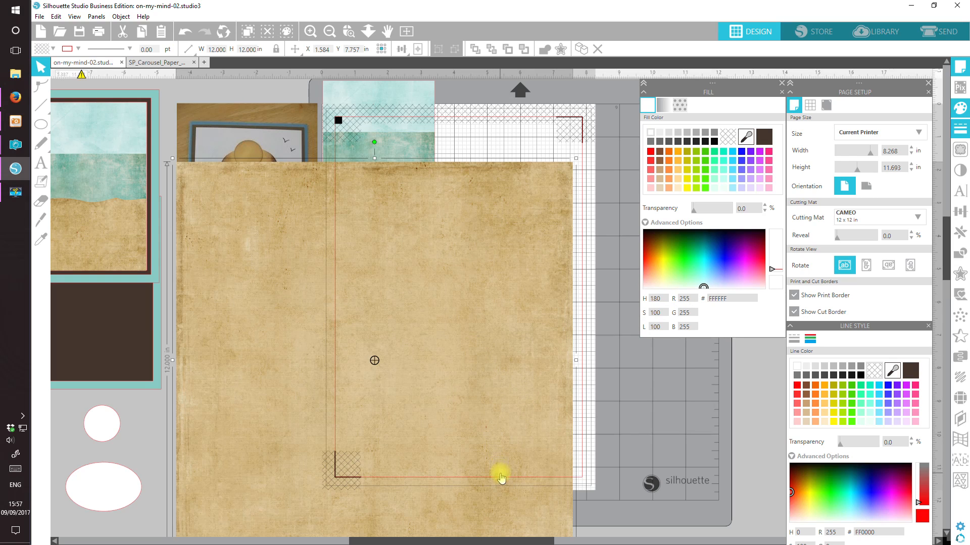
Step: Shift the pasted sand paper around over the page and rotate it about 180 degrees
left_click_drag(493, 407, 508, 457)
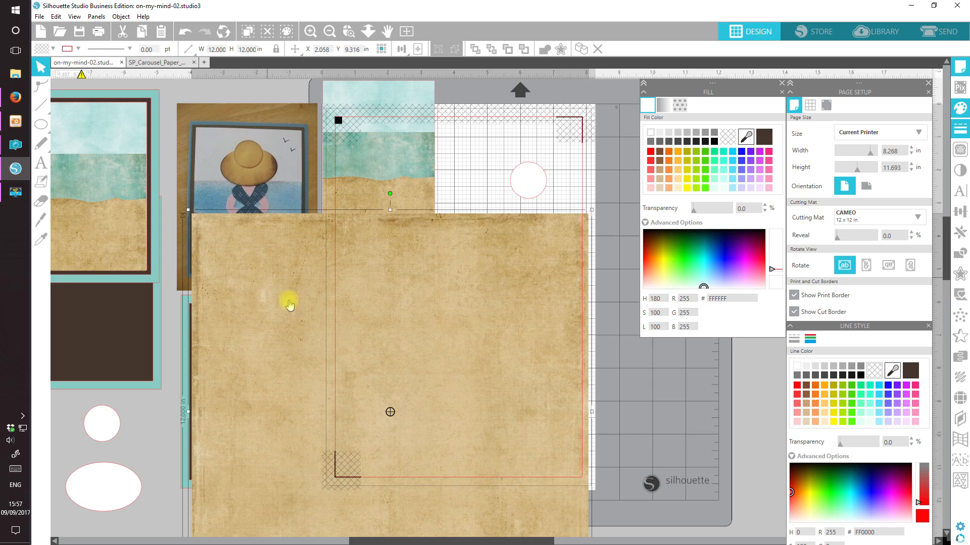
left_click_drag(497, 387, 487, 286)
left_click_drag(517, 439, 502, 400)
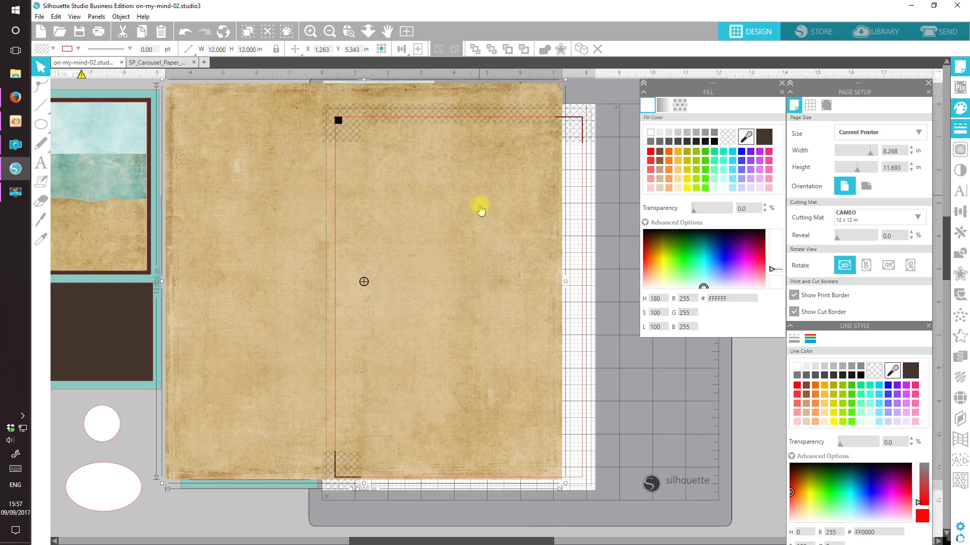
left_click_drag(480, 201, 465, 307)
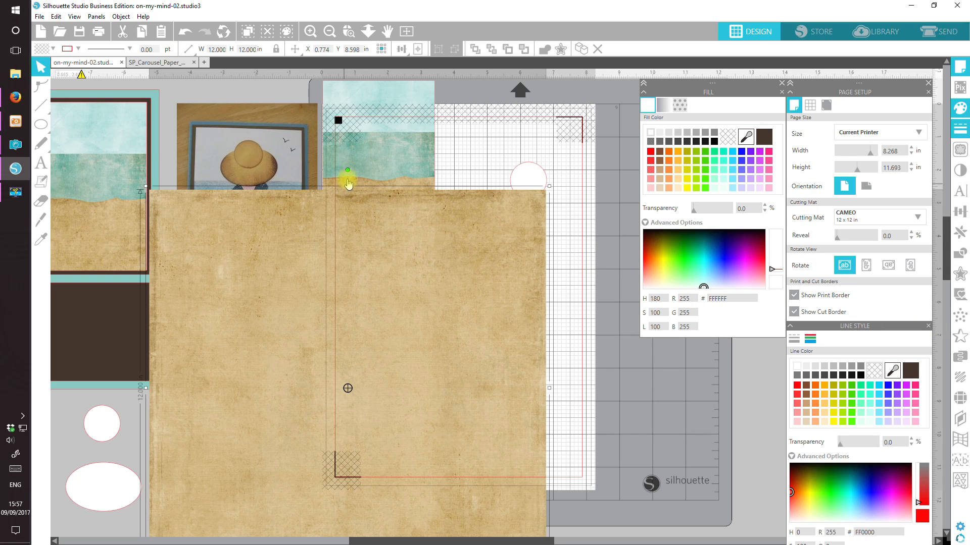
left_click_drag(347, 169, 344, 513)
left_click_drag(415, 462, 461, 309)
left_click_drag(385, 471, 387, 471)
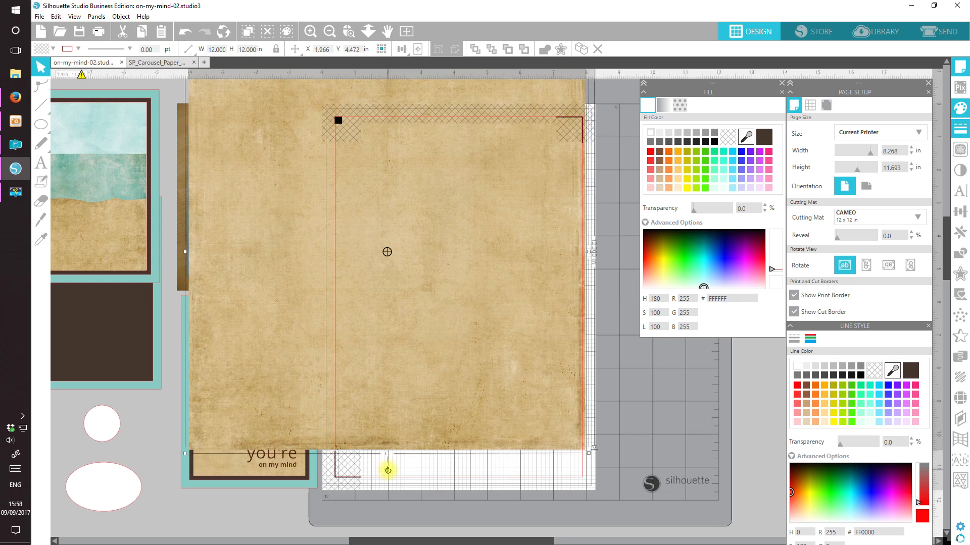
Step: Set the sand paper's transparency to 17% and position its darker edge over the lower part of the brim ellipse
left_click(716, 210)
left_click_drag(465, 328, 608, 296)
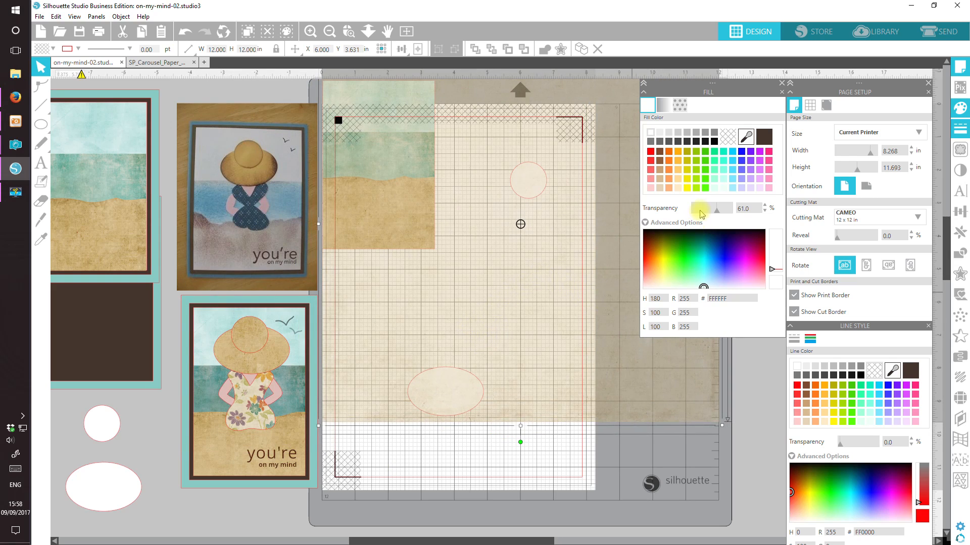
left_click(700, 210)
left_click_drag(528, 380, 486, 389)
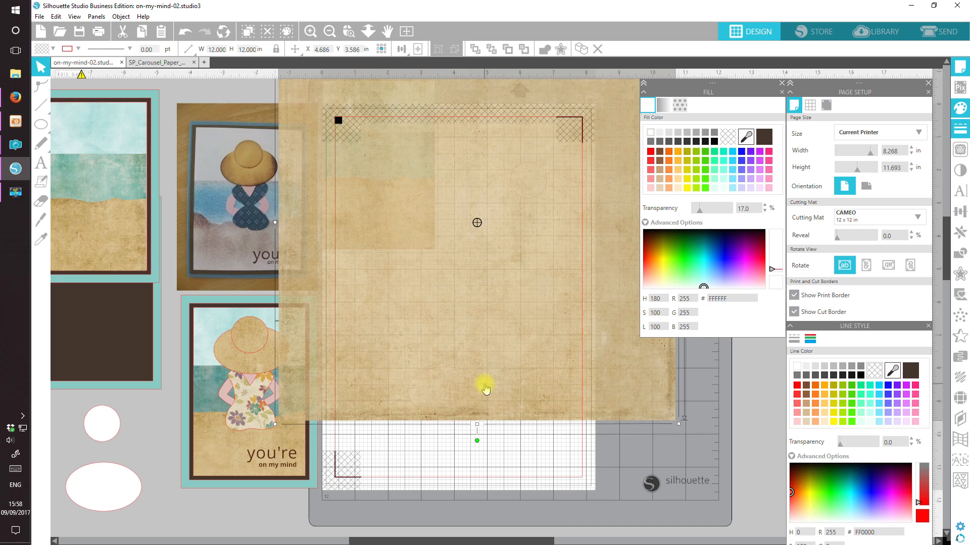
Step: Crop the sand paper to the brim ellipse and move the textured brim just below the beach background
left_click(524, 481)
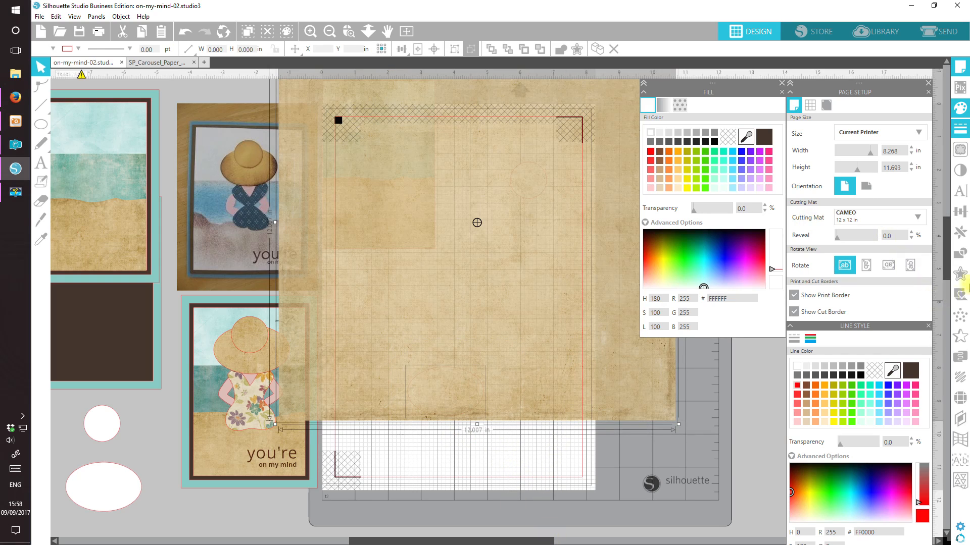
left_click(959, 252)
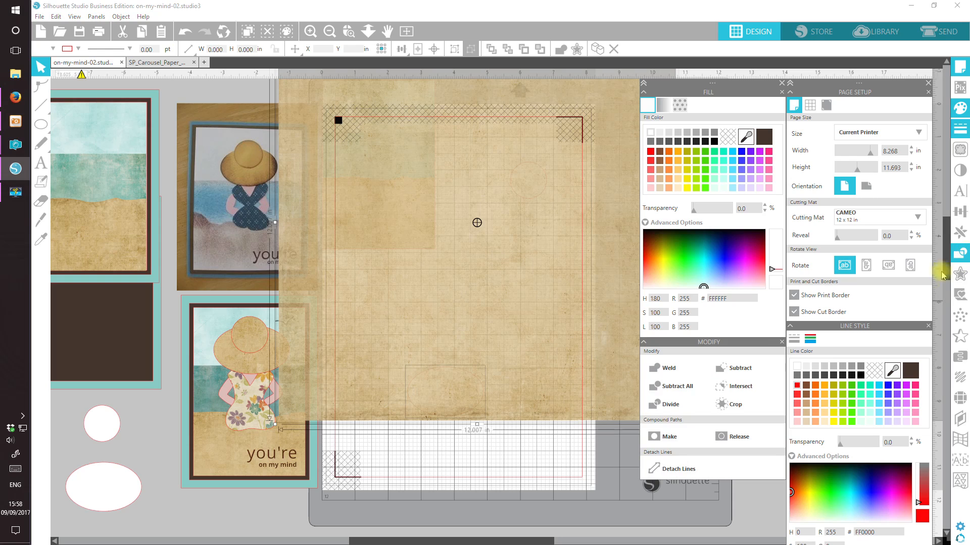
left_click(727, 408)
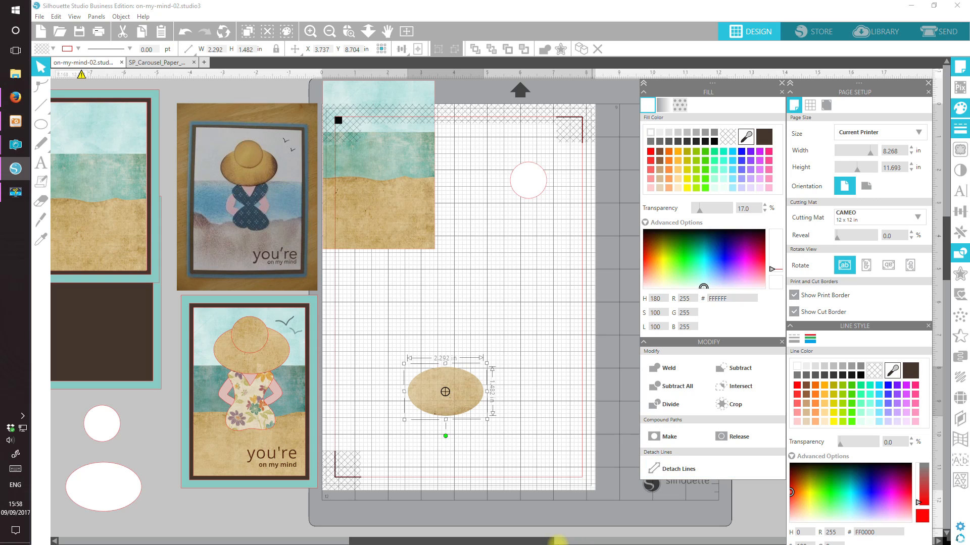
left_click_drag(461, 418, 398, 339)
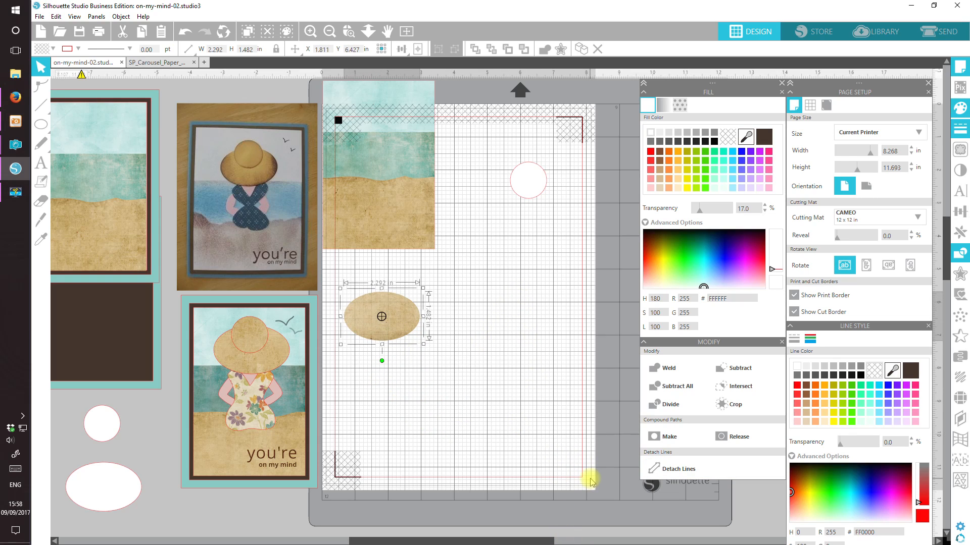
Step: Move the white circle to the lower part of the page and paste another copy of the sand paper over it
left_click_drag(536, 180, 496, 434)
left_click(465, 484)
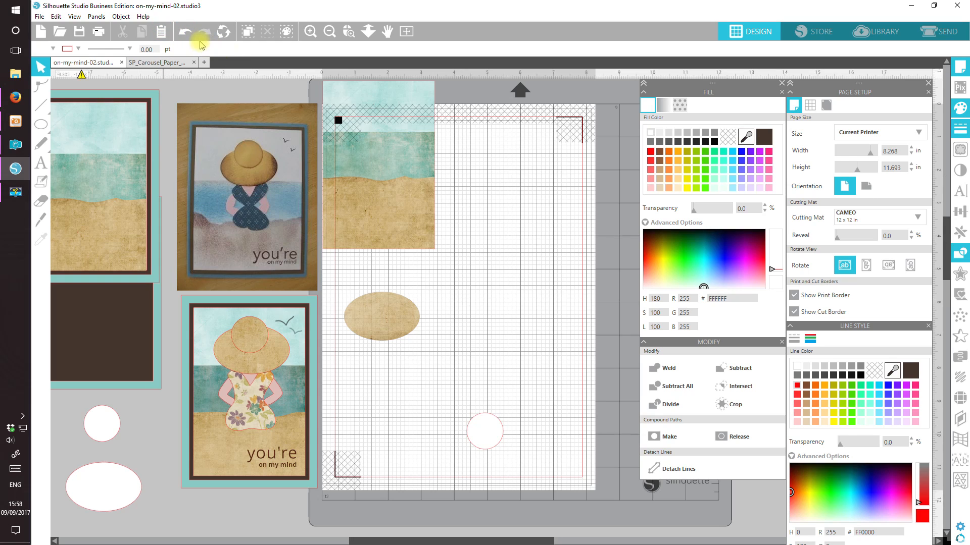
left_click(161, 33)
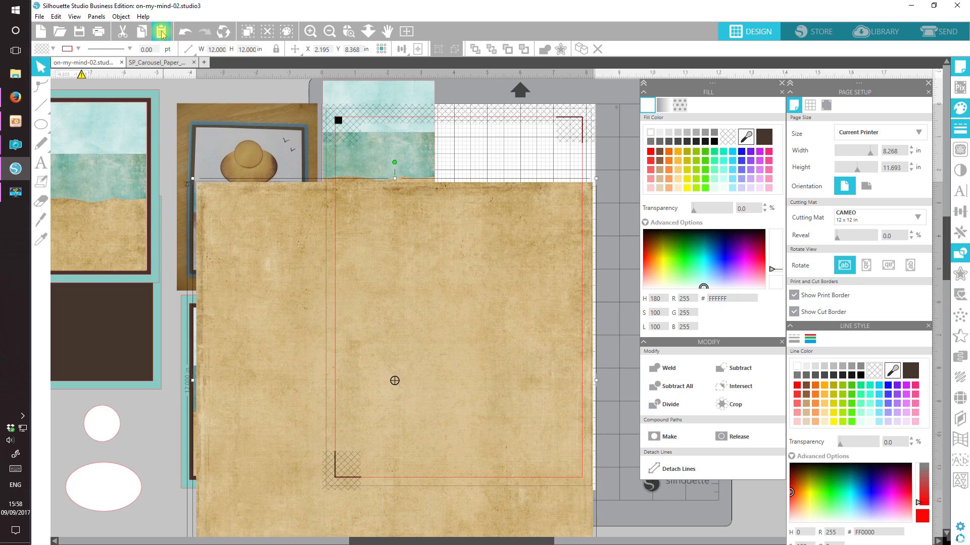
left_click_drag(513, 394, 550, 394)
Step: Make the sand paper semi-transparent at 22%, reposition it over the crown circle, and return it to full opacity
left_click(720, 213)
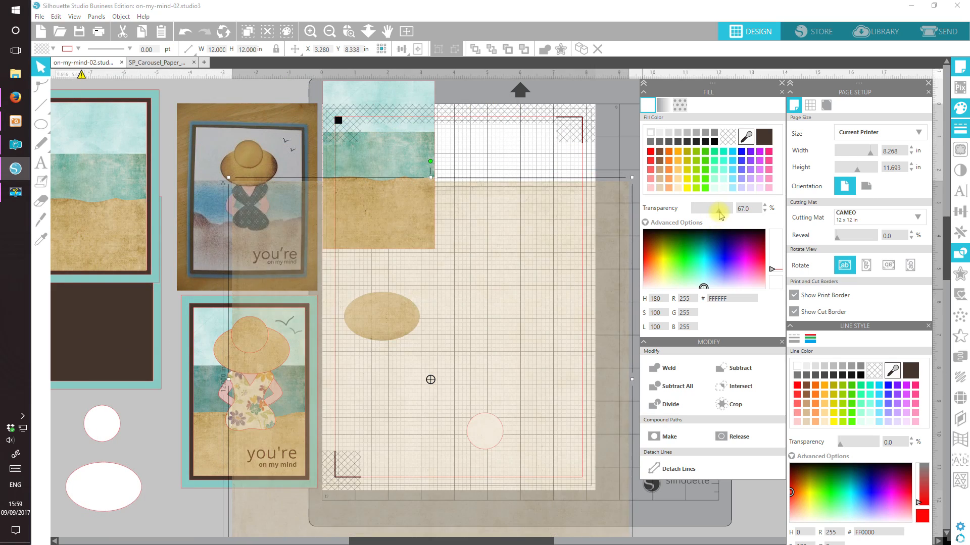
left_click_drag(715, 216, 704, 213)
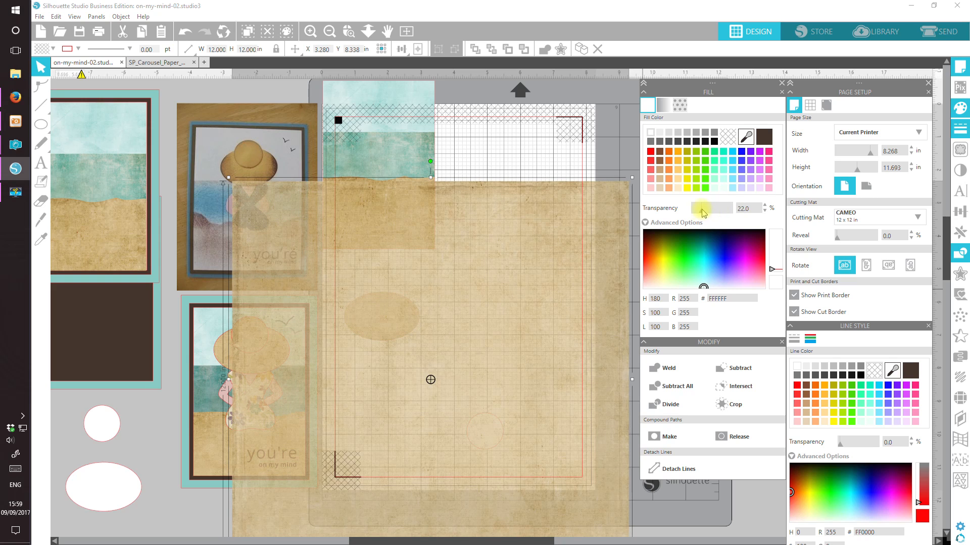
left_click_drag(537, 309, 516, 373)
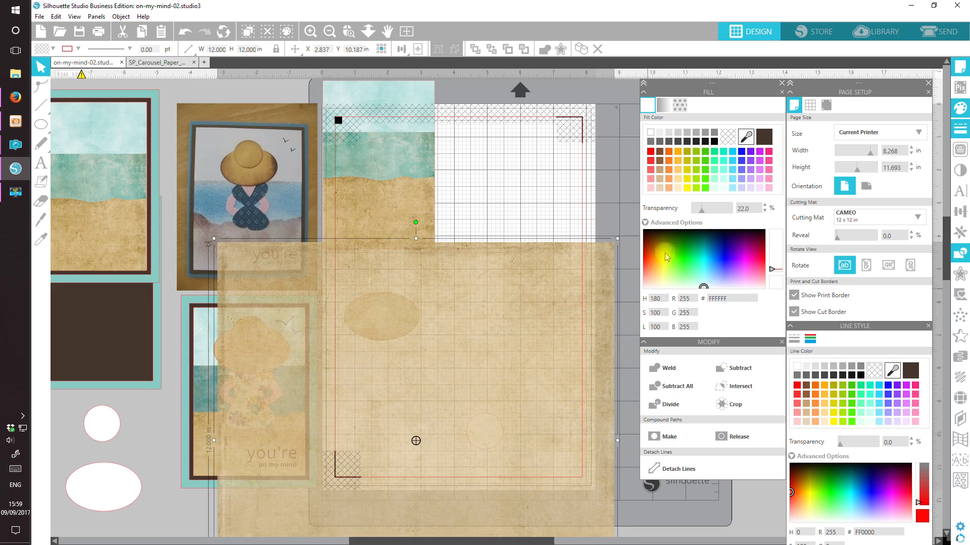
left_click_drag(705, 217, 688, 211)
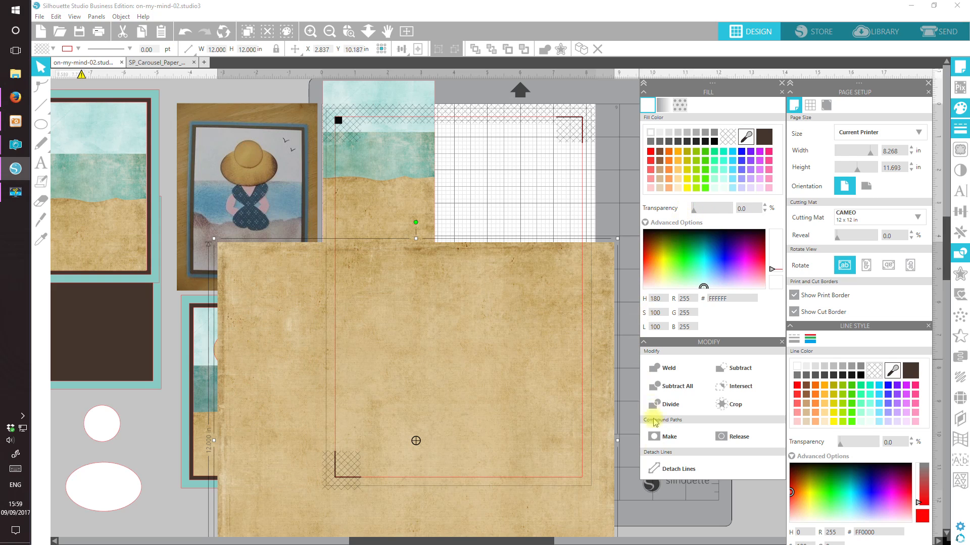
Step: Crop the sand paper to the crown circle
left_click(659, 526)
left_click(465, 452)
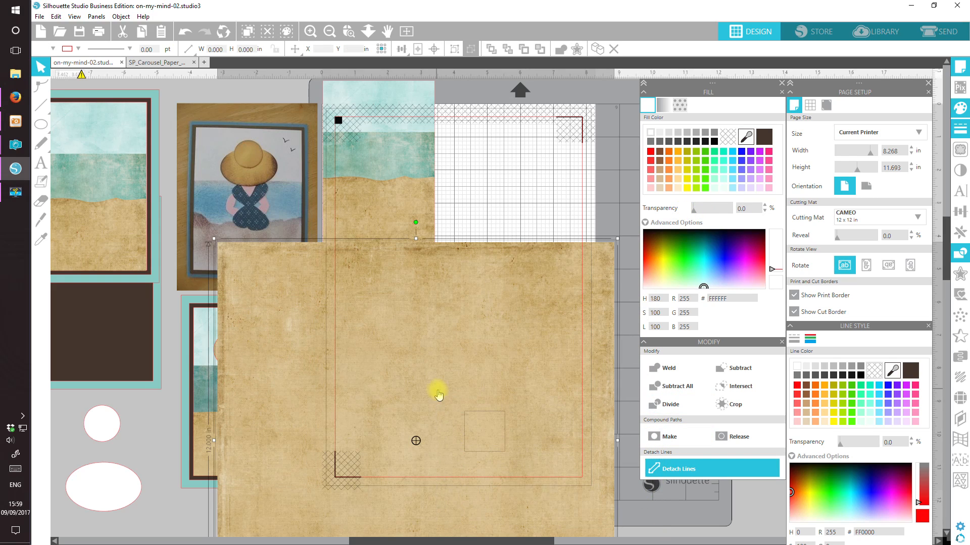
right_click(464, 412)
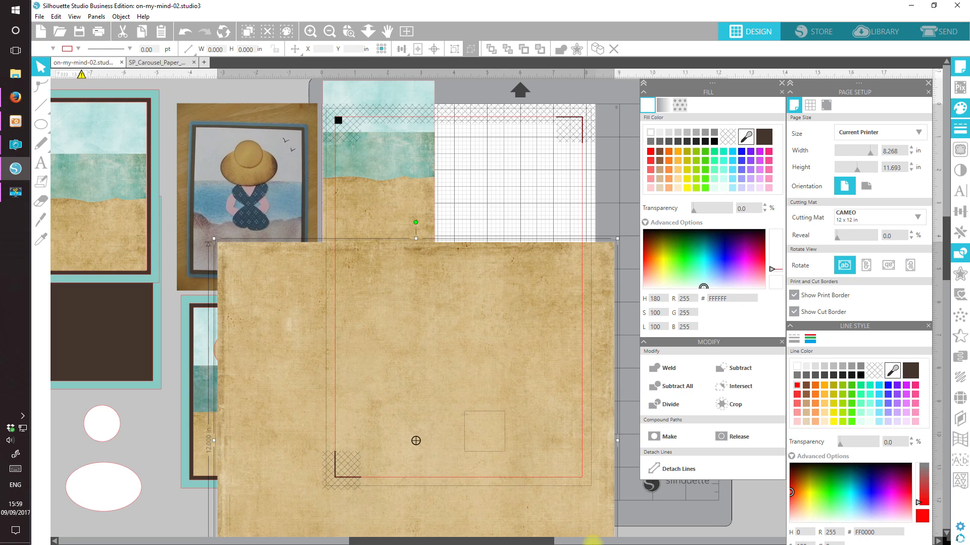
left_click(730, 404)
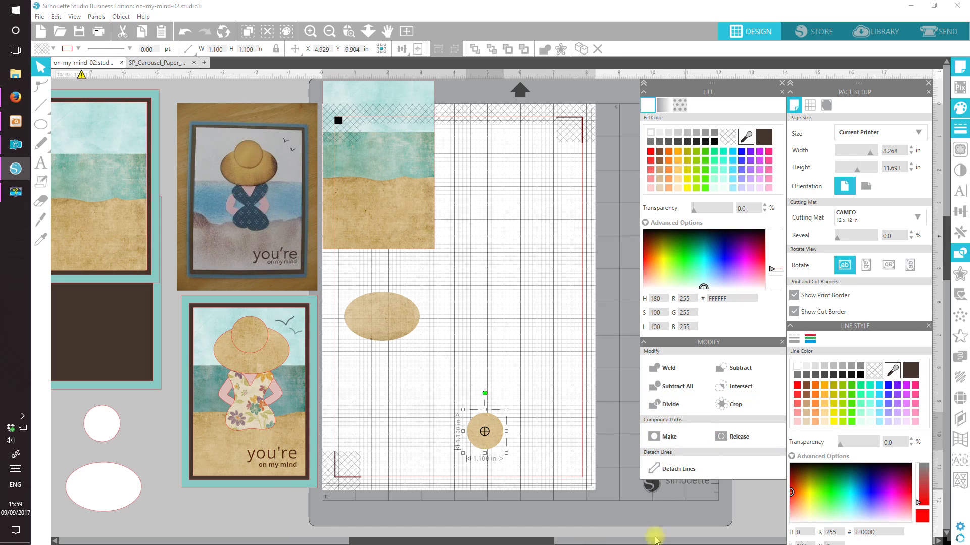
Step: Try the textured crown over the brim's upper part and set it aside on the page beside the brim
left_click_drag(494, 445, 391, 312)
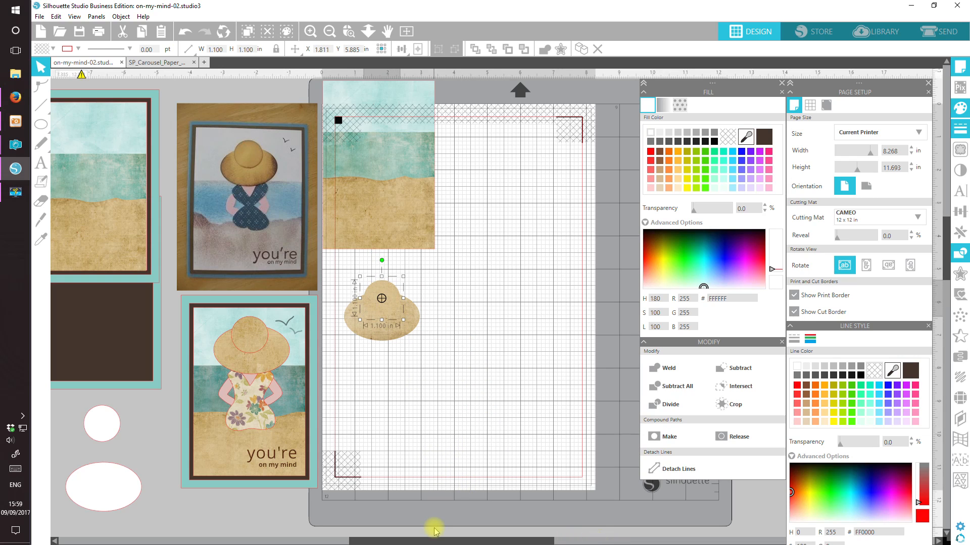
left_click_drag(393, 309, 526, 335)
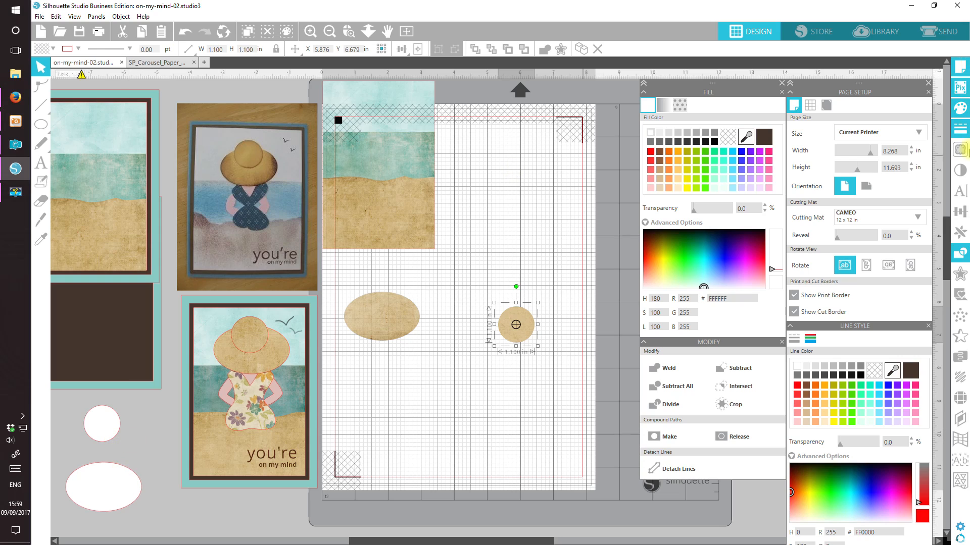
Step: Give the sand-textured brim oval and the sand-textured crown circle a red outline
left_click(129, 502)
left_click(93, 419, "shift")
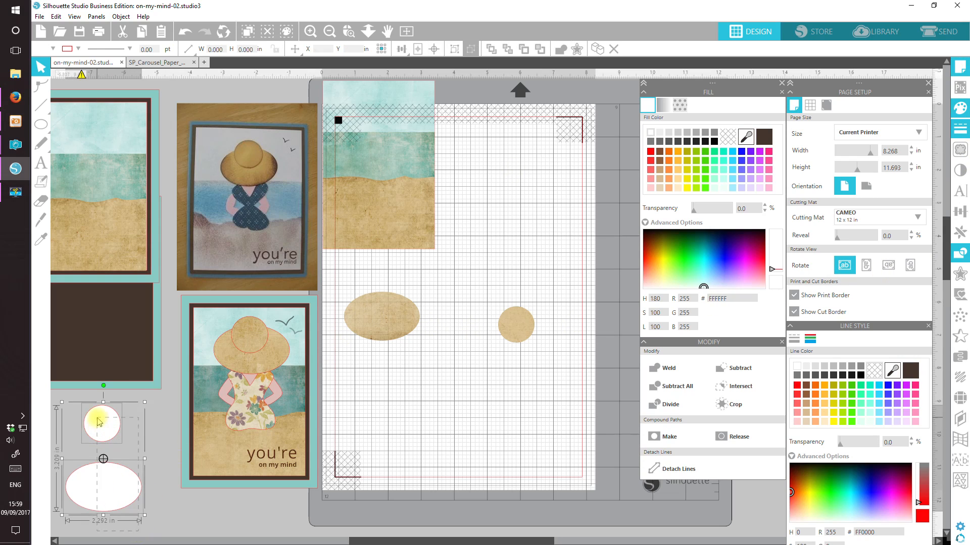
left_click(396, 317)
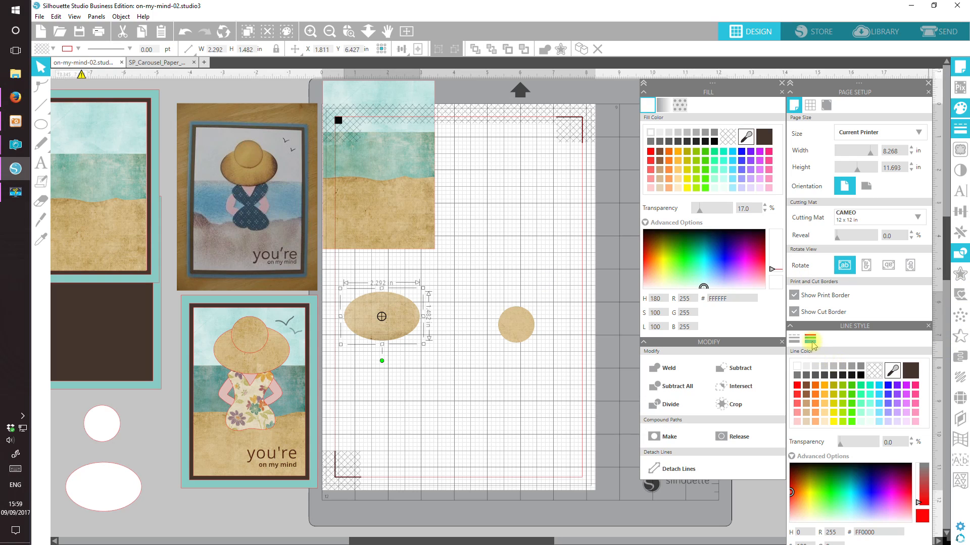
left_click(797, 386)
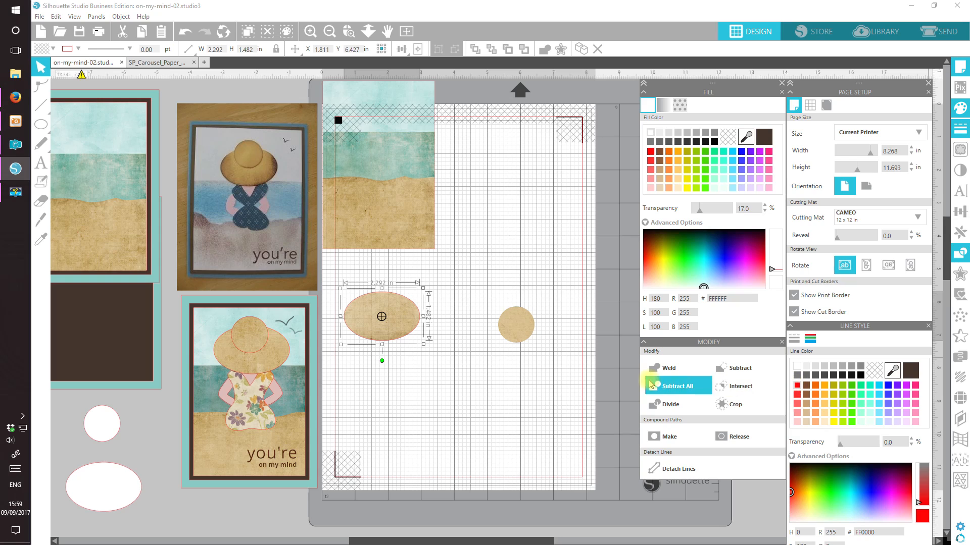
left_click(523, 333)
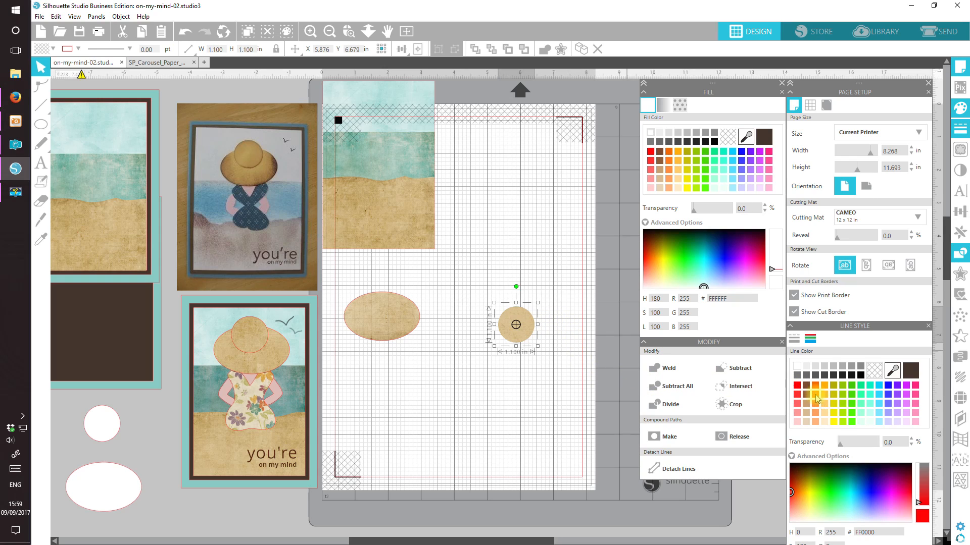
left_click(797, 386)
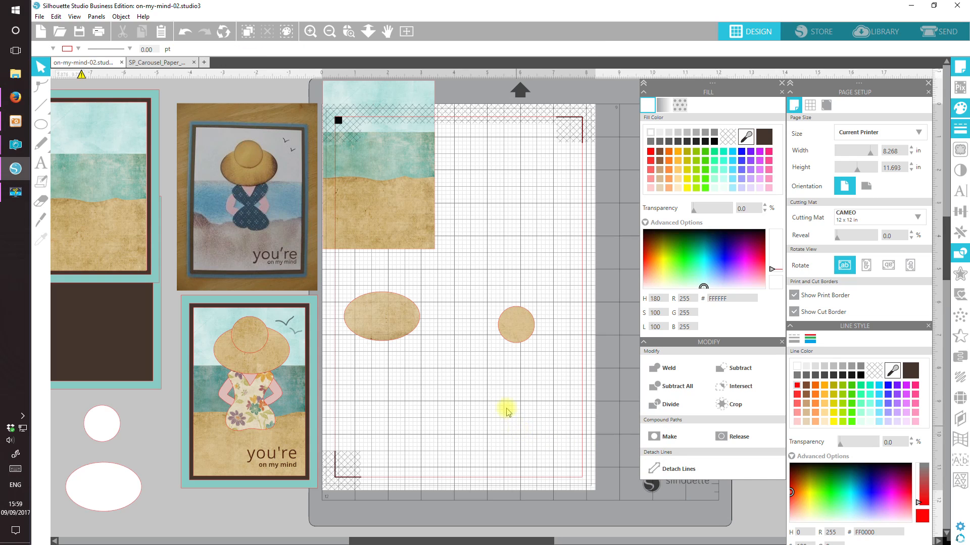
Step: Place the textured crown circle over the upper middle of the brim to assemble the sun hat
left_click_drag(516, 325, 380, 305)
left_click(393, 444)
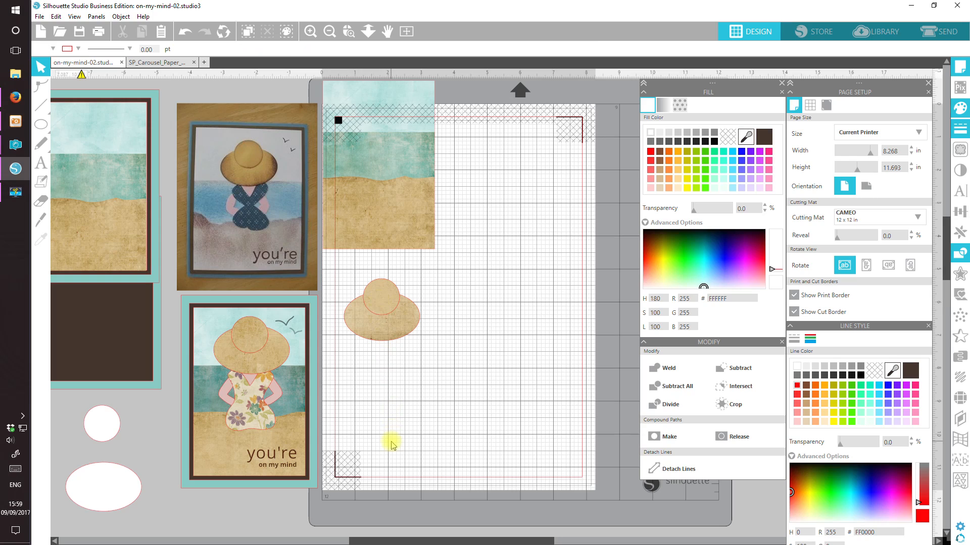
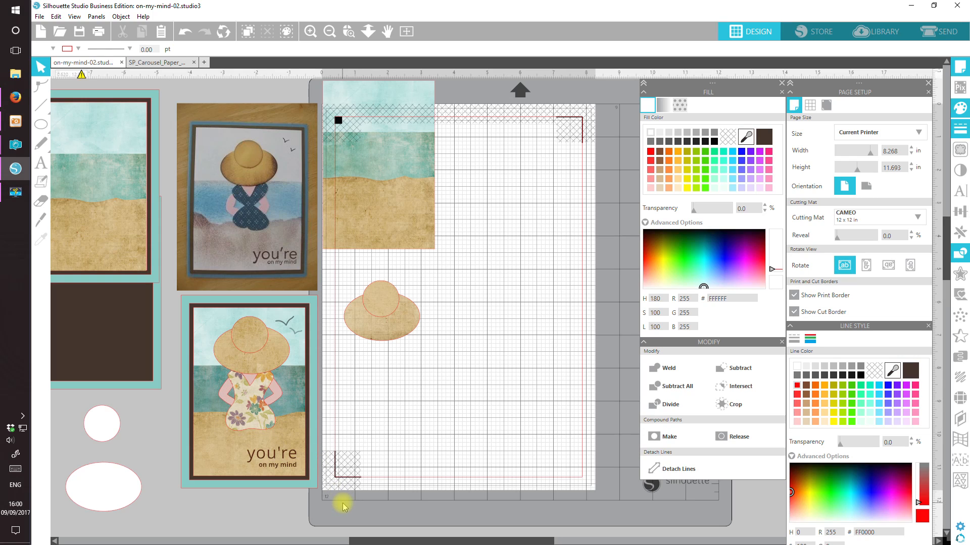
Step: Set up a curve shape with a white fill at 45% transparency for tracing the floral dress on the finished card
left_click(349, 32)
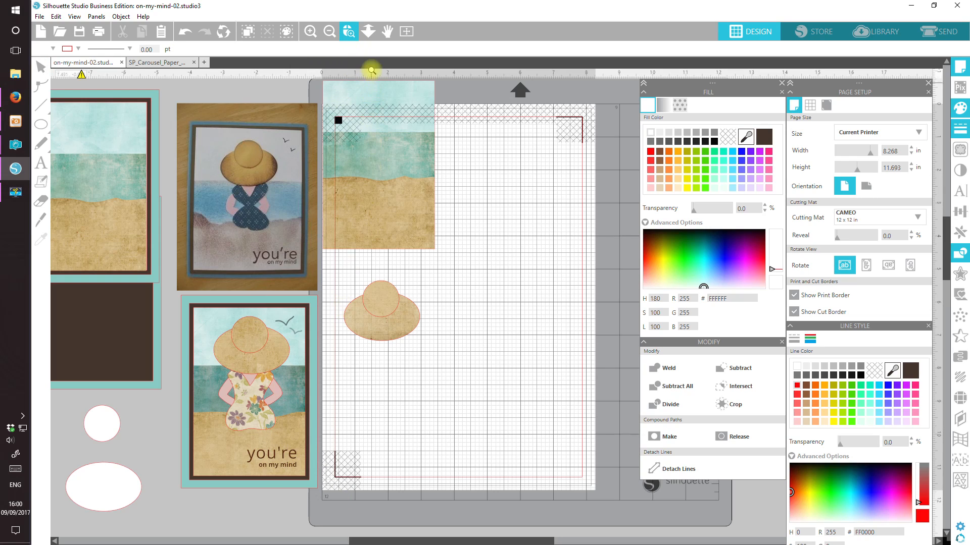
left_click_drag(289, 443, 185, 301)
left_click_drag(301, 542, 373, 542)
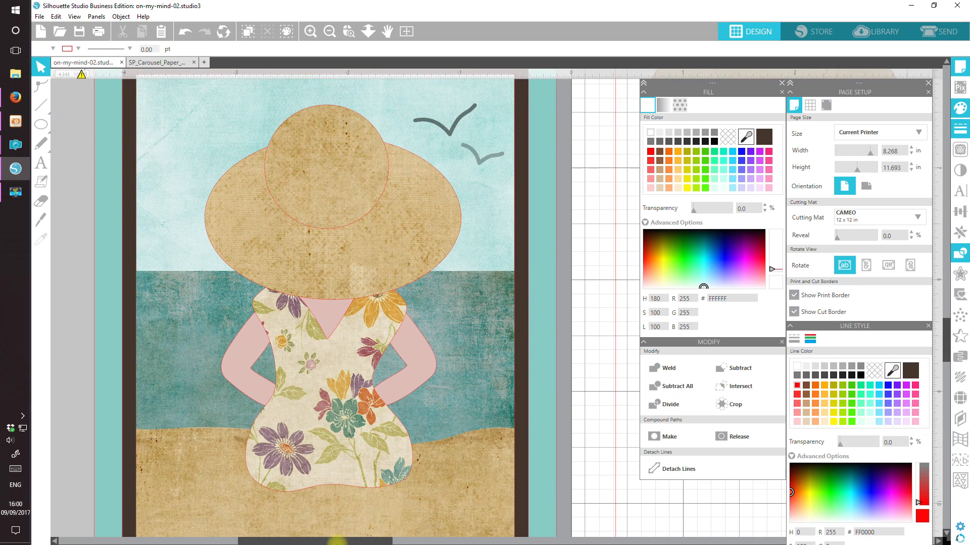
left_click(41, 105)
left_click(92, 105)
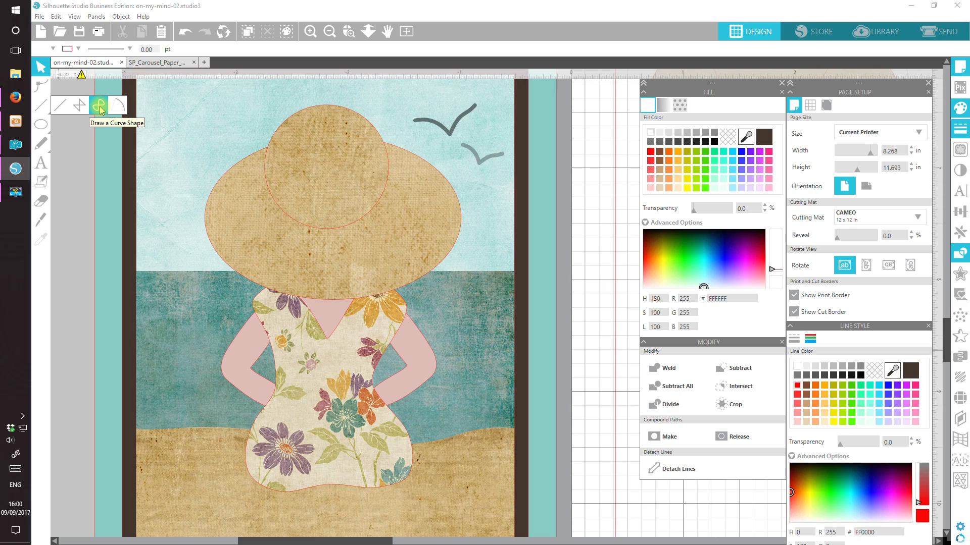
left_click(100, 108)
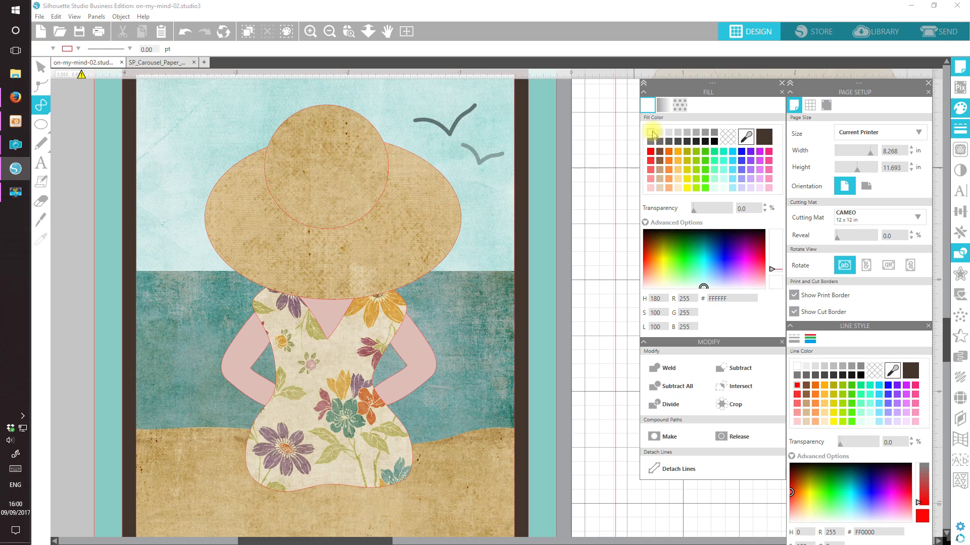
left_click(651, 133)
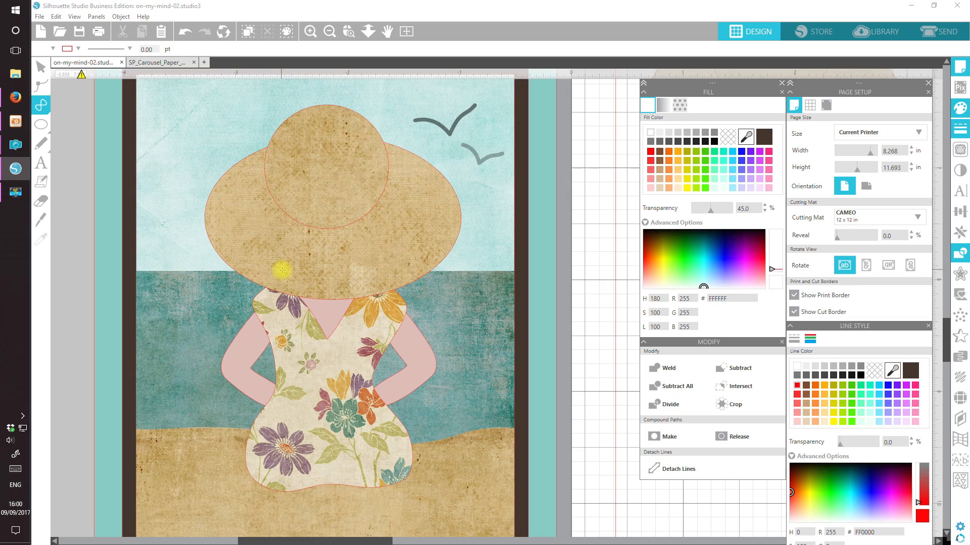
Step: Trace the floral dress as a closed curve shape, from the shoulder under the hat around waist, hips and hem to the V-neckline
left_click(285, 273)
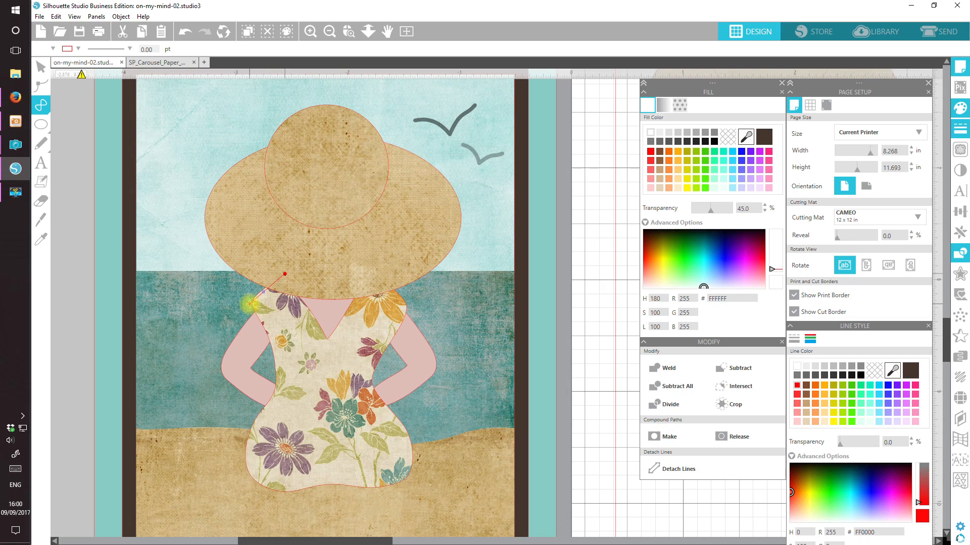
left_click(267, 289)
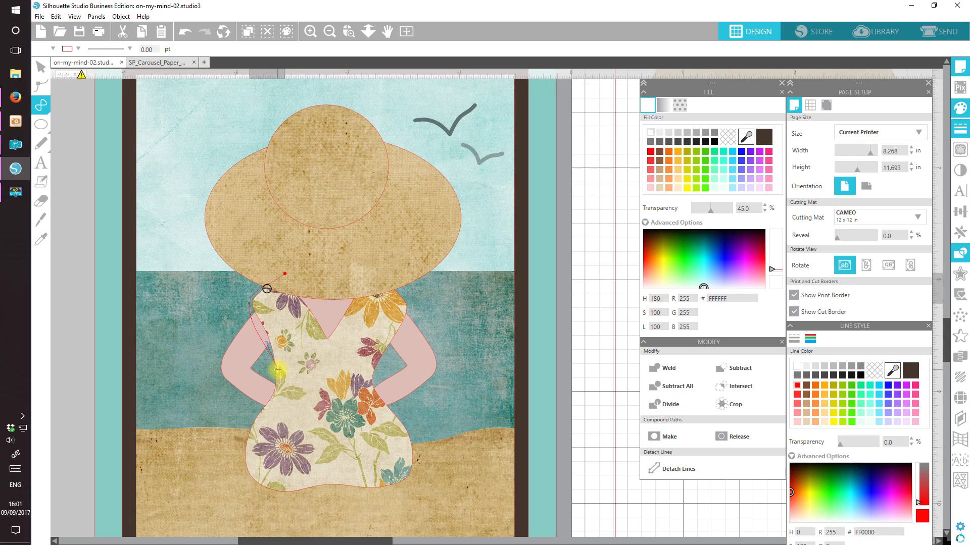
left_click(278, 370)
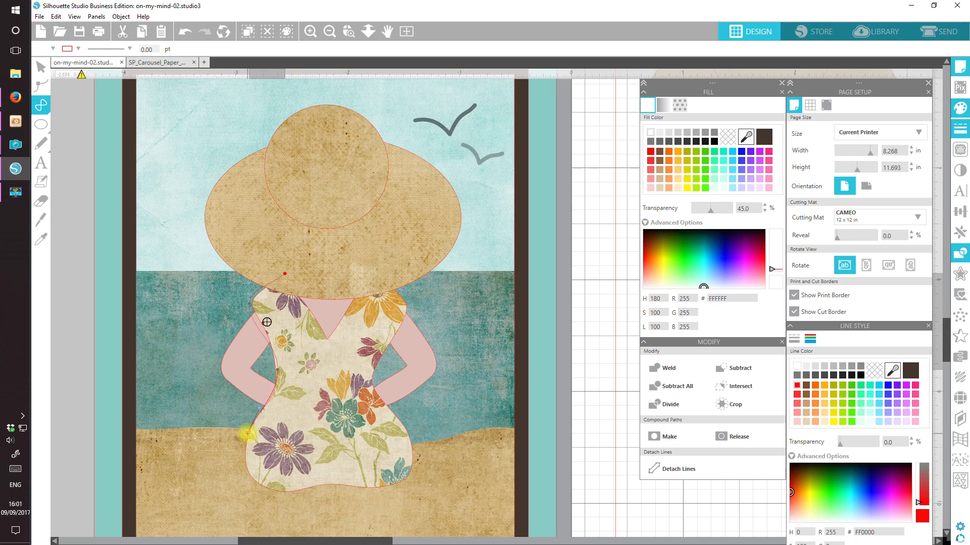
left_click(244, 447)
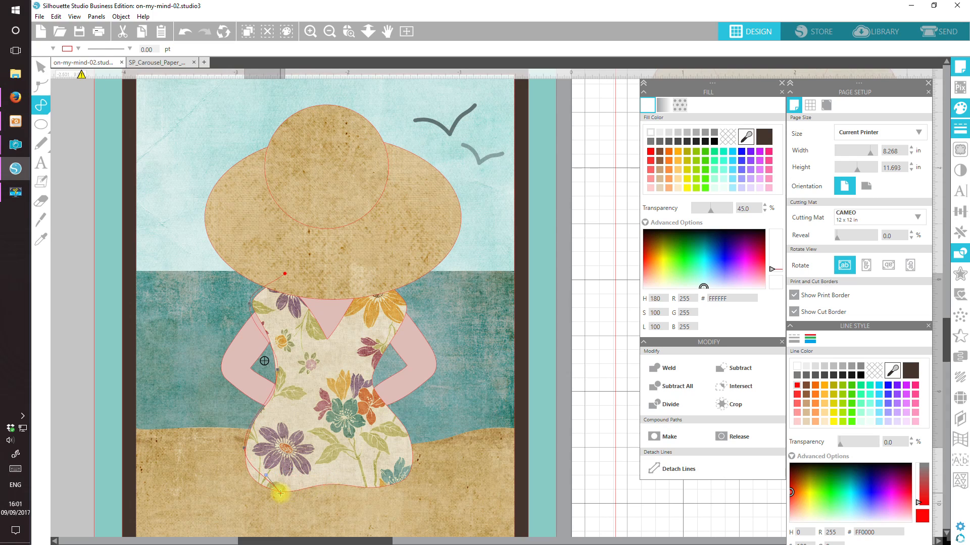
left_click(329, 485)
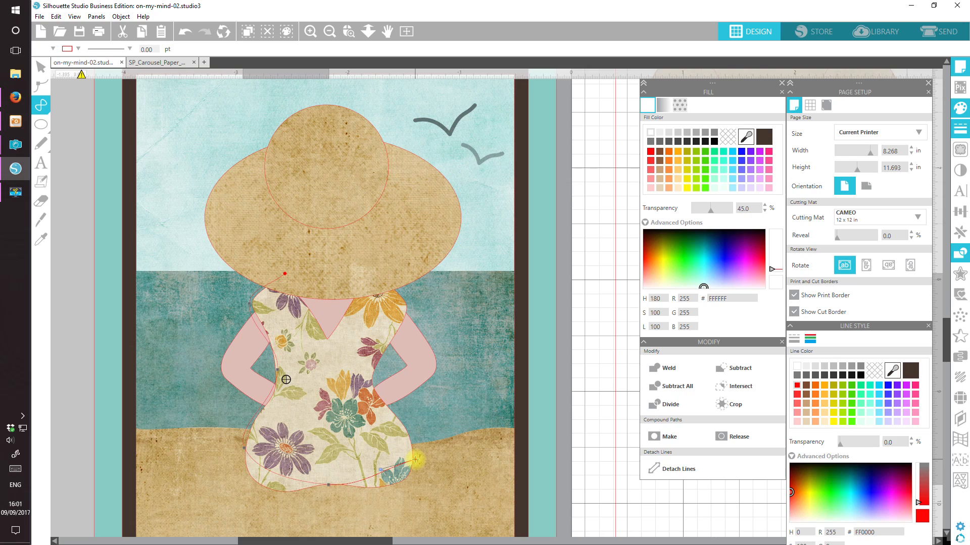
left_click(414, 457)
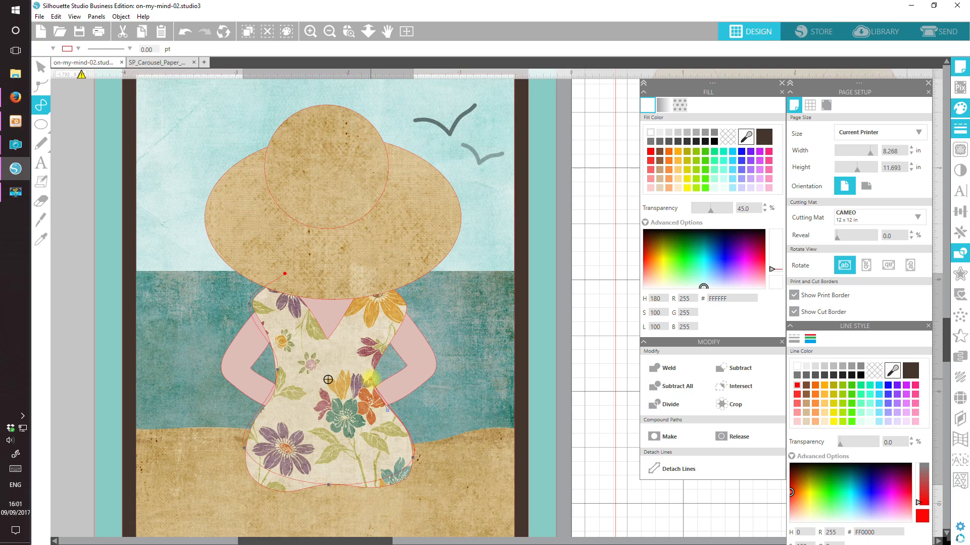
left_click(371, 379)
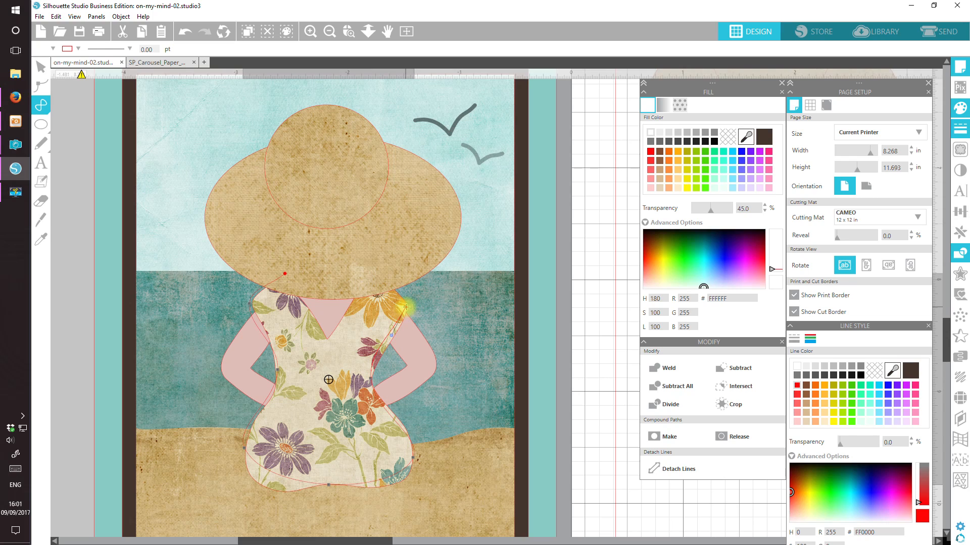
left_click(407, 307)
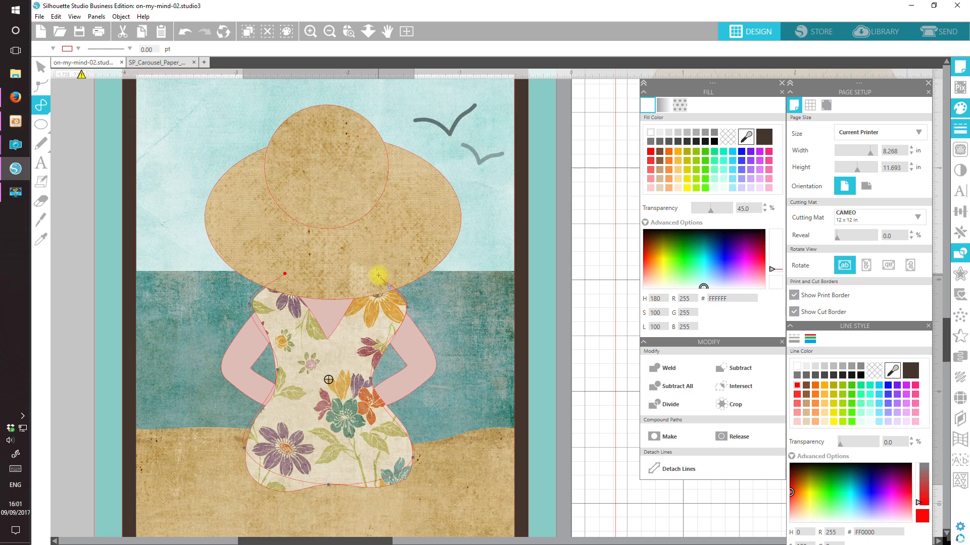
left_click(375, 273)
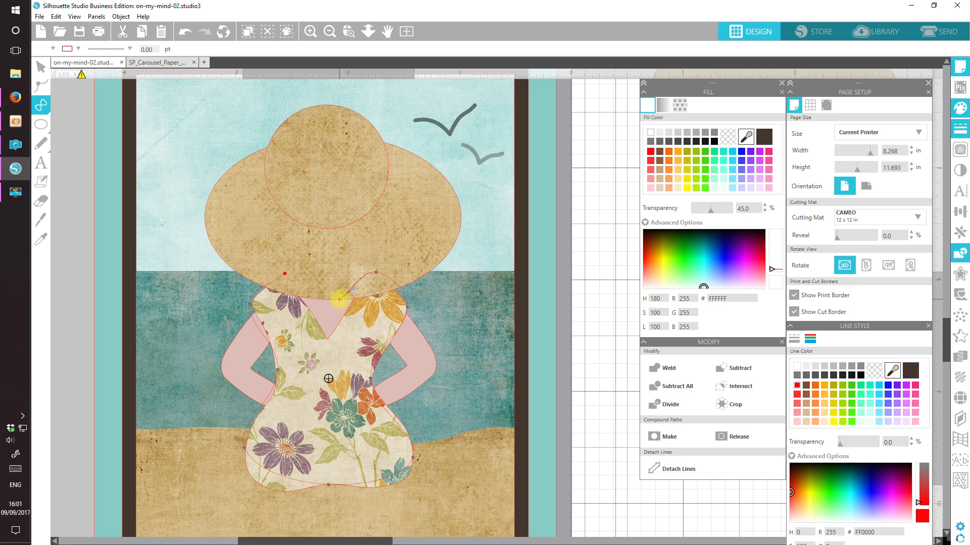
left_click(329, 341)
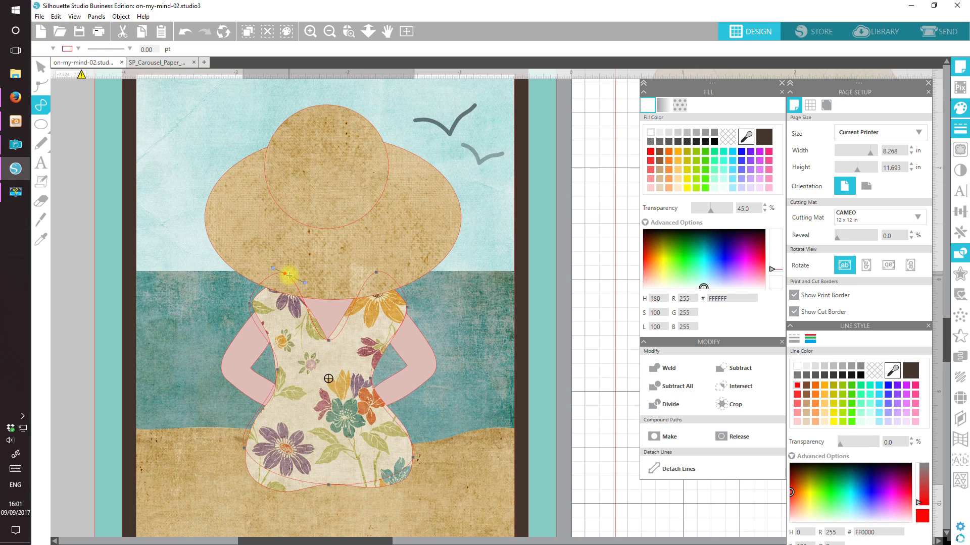
left_click(288, 275)
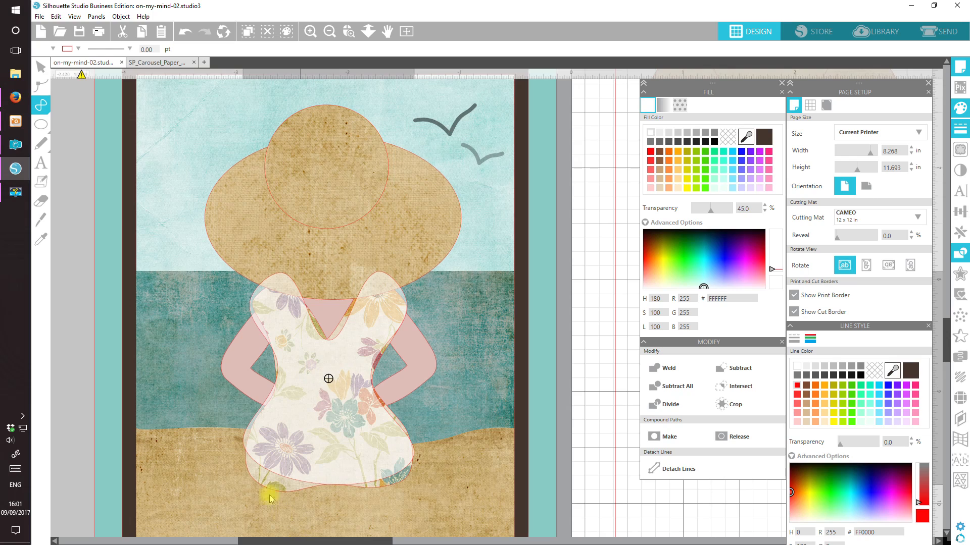
Step: Edit the traced dress's points and reshape its lower left hip to follow the floral dress beneath
left_click(42, 69)
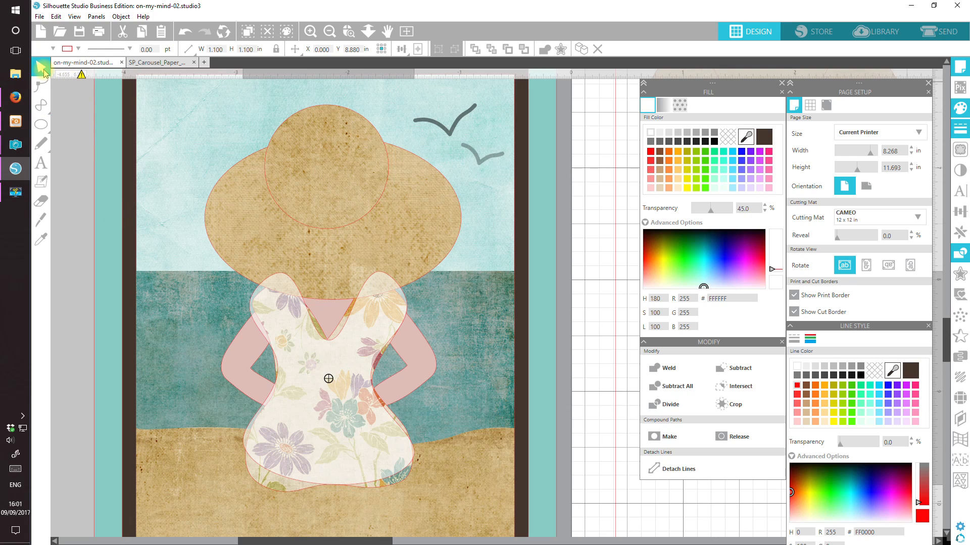
double_click(324, 449)
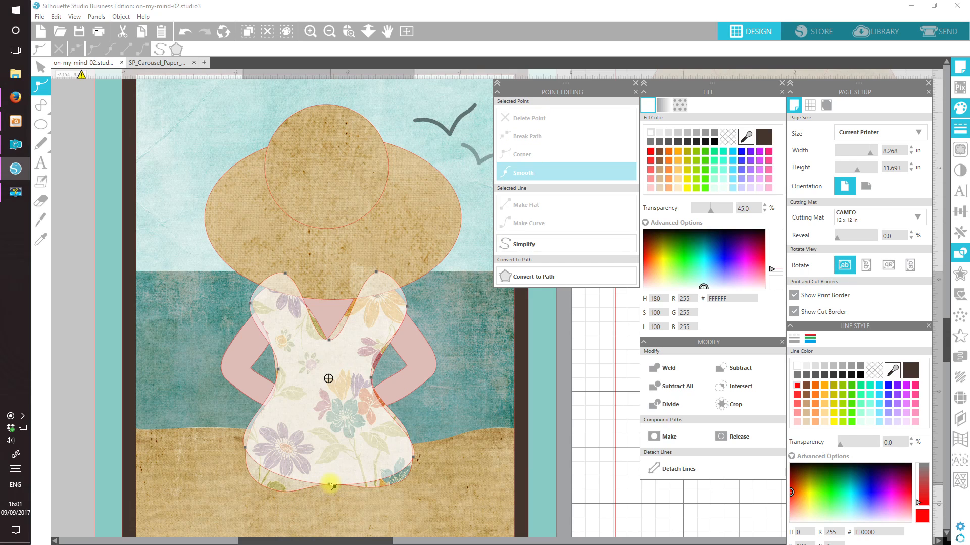
left_click(331, 485)
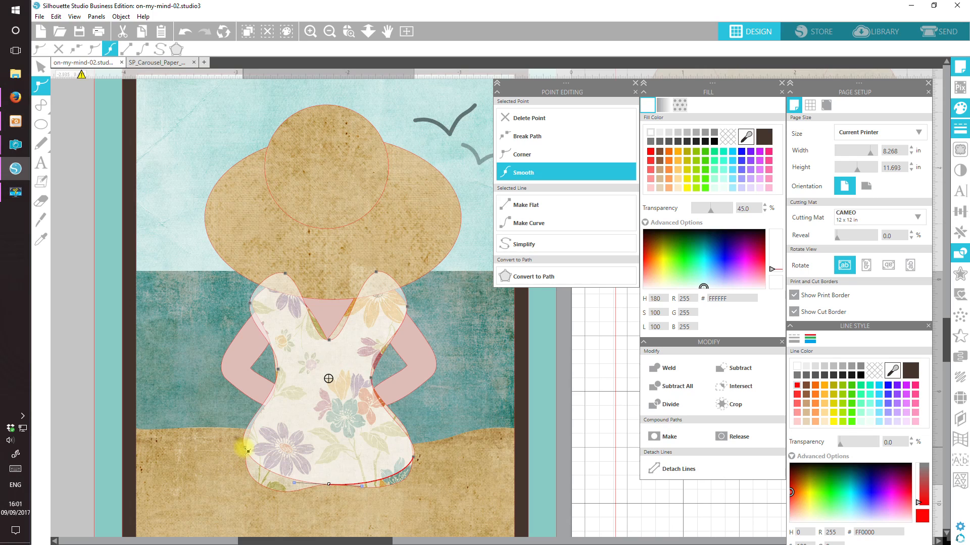
left_click_drag(249, 448, 282, 510)
mouse_move(236, 456)
left_mouse_down()
mouse_move(227, 448)
mouse_move(247, 472)
left_mouse_up()
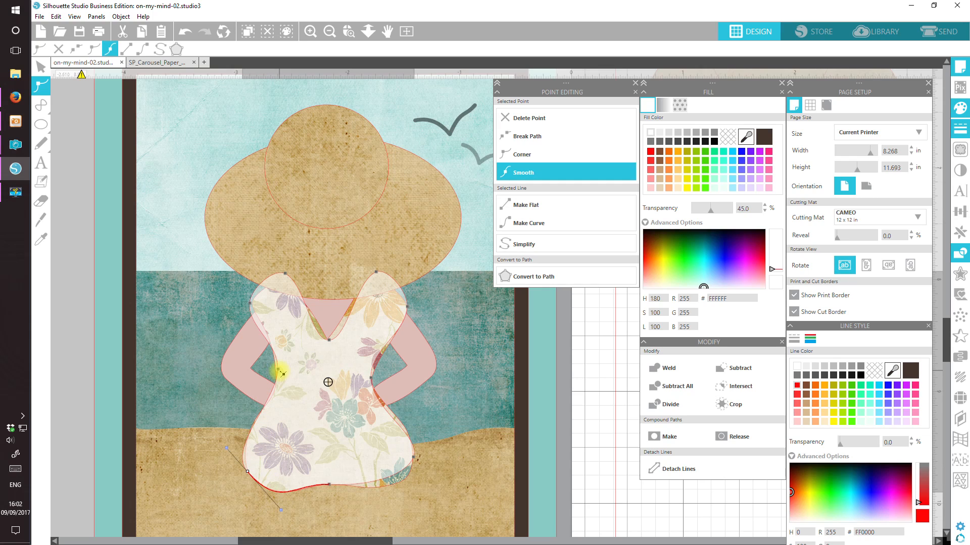
Step: Fine-tune the curves at the dress's left waist and lower left hip to match the floral dress's outline
left_click(278, 374)
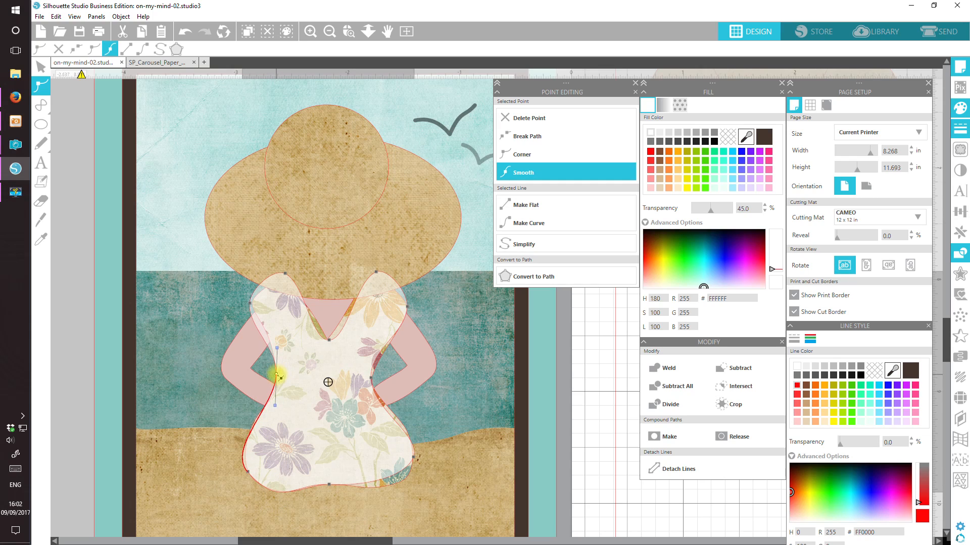
left_click_drag(278, 375, 279, 405)
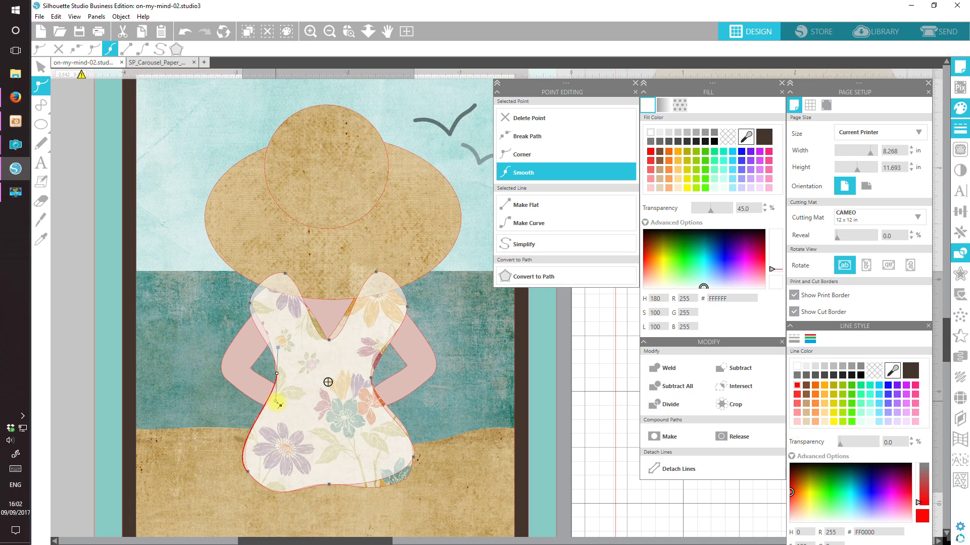
left_click(247, 473)
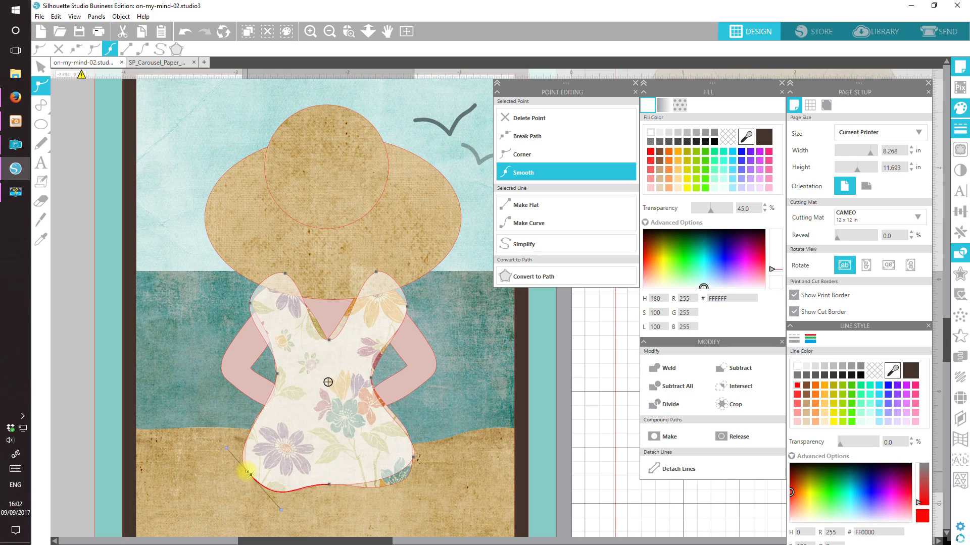
mouse_move(231, 450)
left_mouse_down()
mouse_move(231, 424)
mouse_move(233, 432)
left_mouse_up()
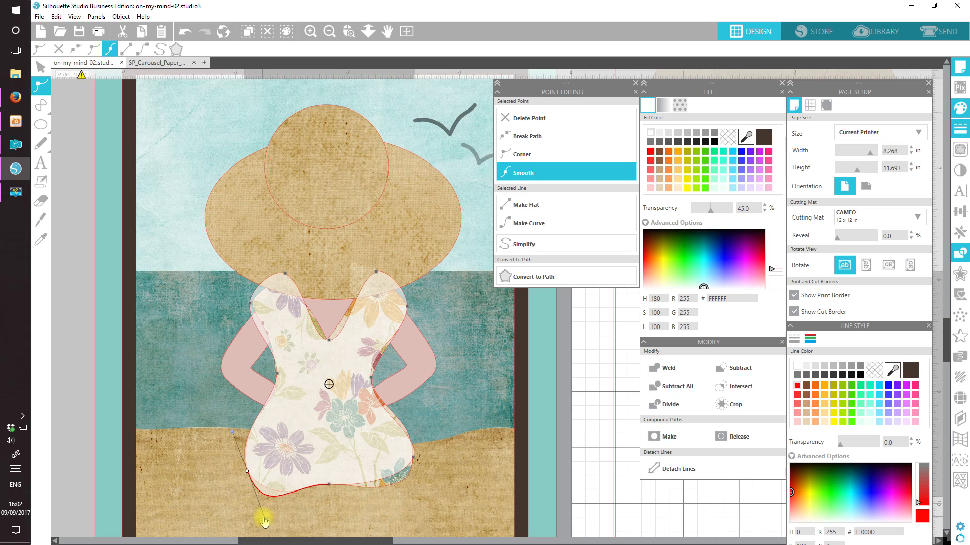
left_click_drag(265, 519, 268, 509)
Step: Adjust the curve at the middle of the dress's hem and pull down a new point on the hem's right half
left_click(332, 487)
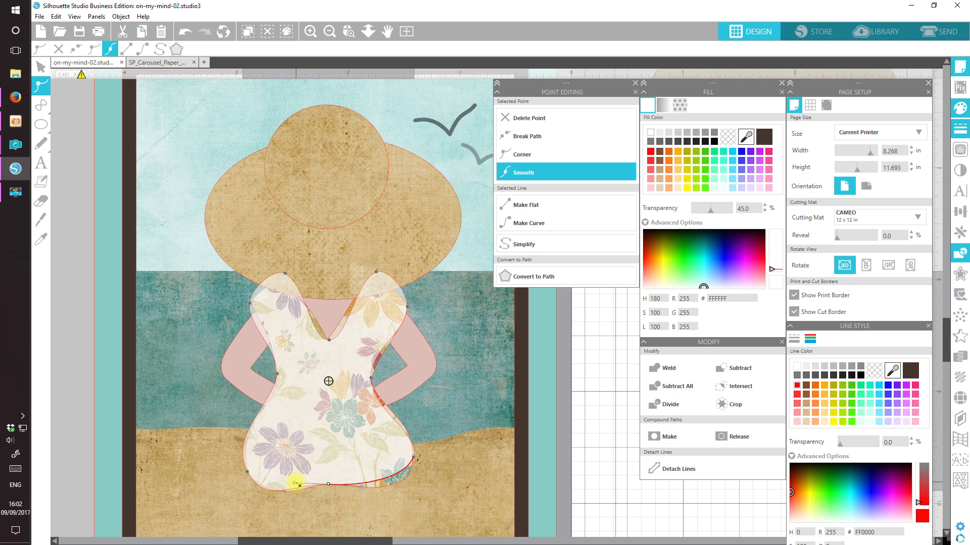
left_click_drag(299, 486, 304, 490)
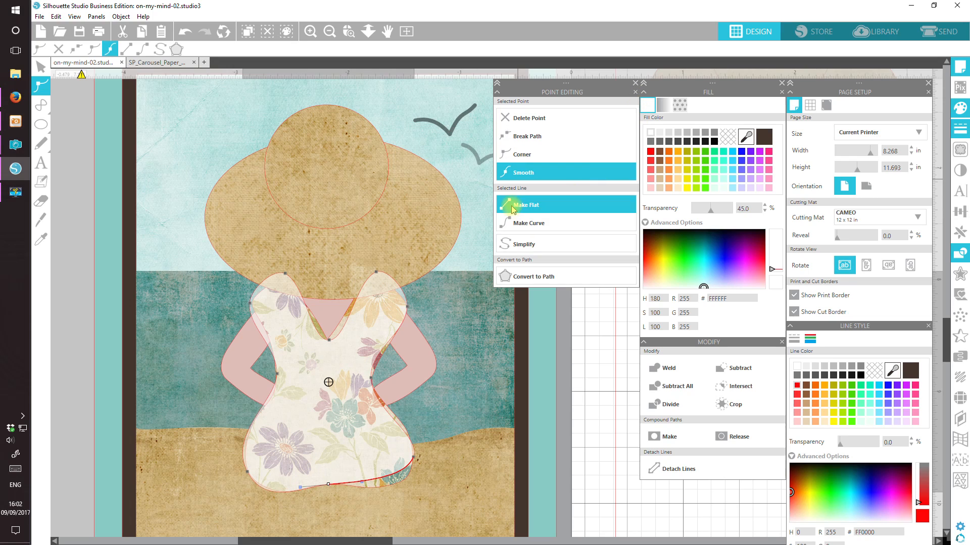
left_click(516, 224)
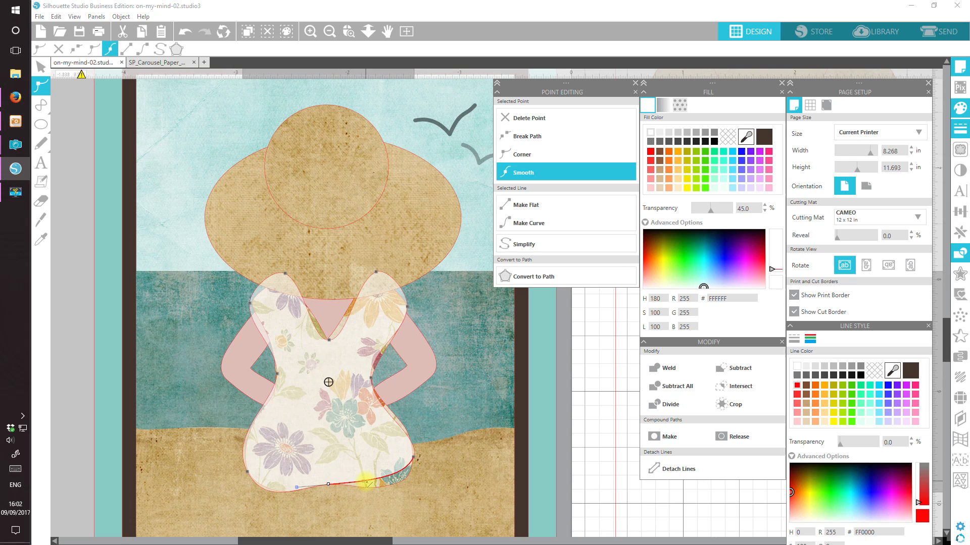
left_click_drag(369, 483, 370, 490)
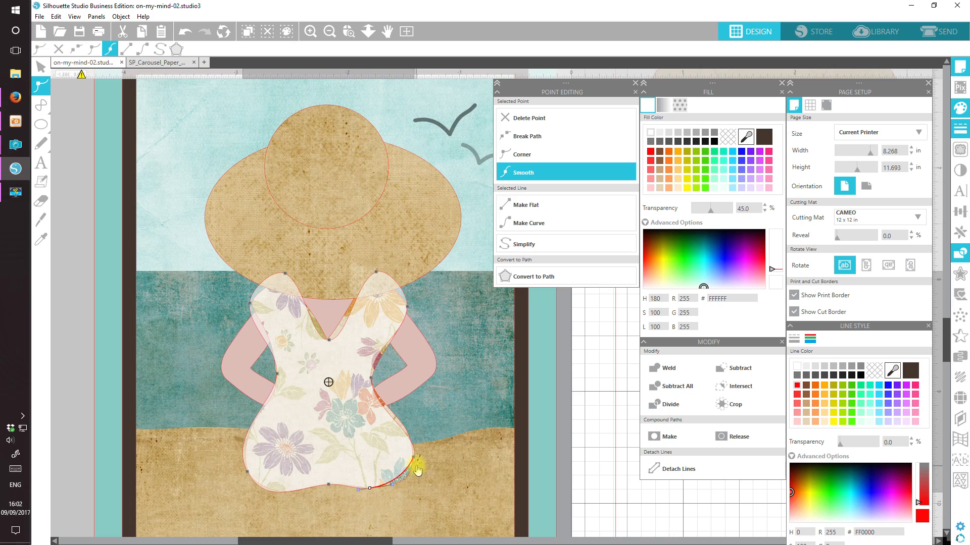
Step: Reshape the dress's lower right hip curve to follow the floral outline and delete the extra point on the hem beside it
left_click(414, 458)
left_click_drag(414, 458, 416, 461)
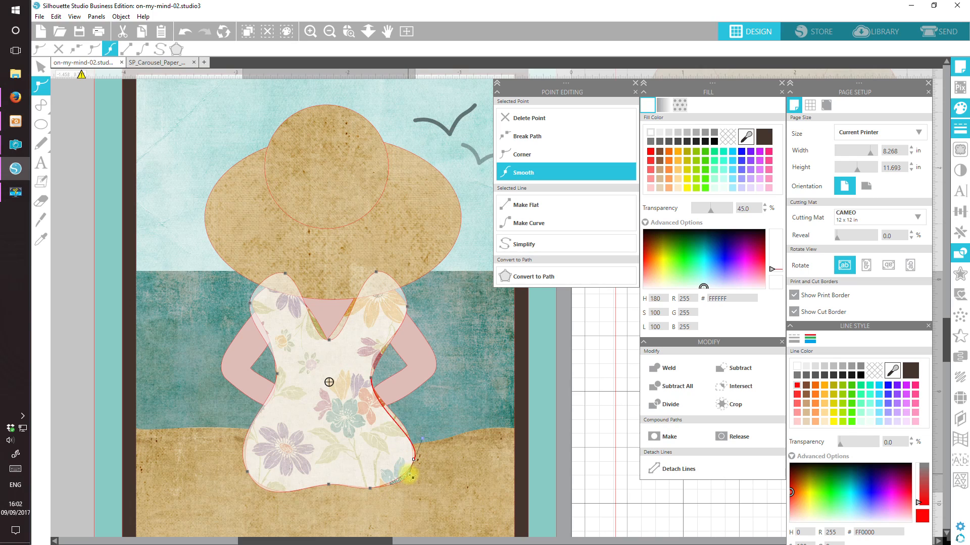
left_click_drag(412, 476, 413, 486)
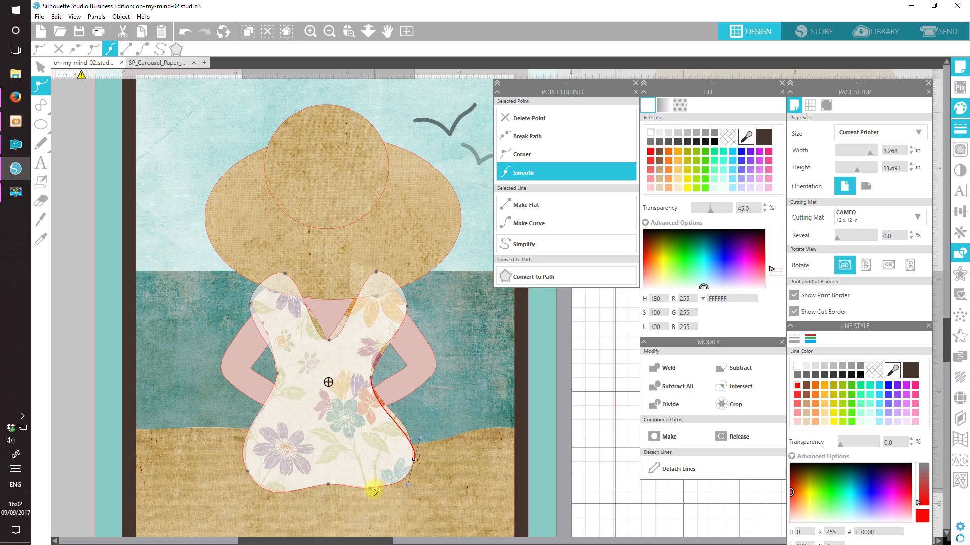
left_click(371, 490)
left_click(521, 128)
left_click_drag(409, 487, 409, 500)
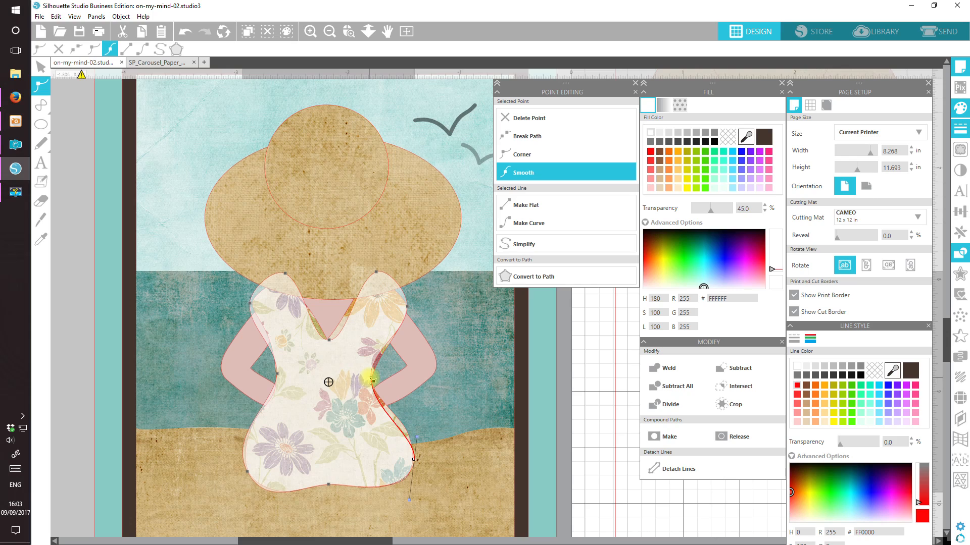
Step: Move the dress's right waist point onto the floral outline and lengthen the curve above the lower right hip point
left_click(373, 381)
left_click_drag(374, 379, 376, 379)
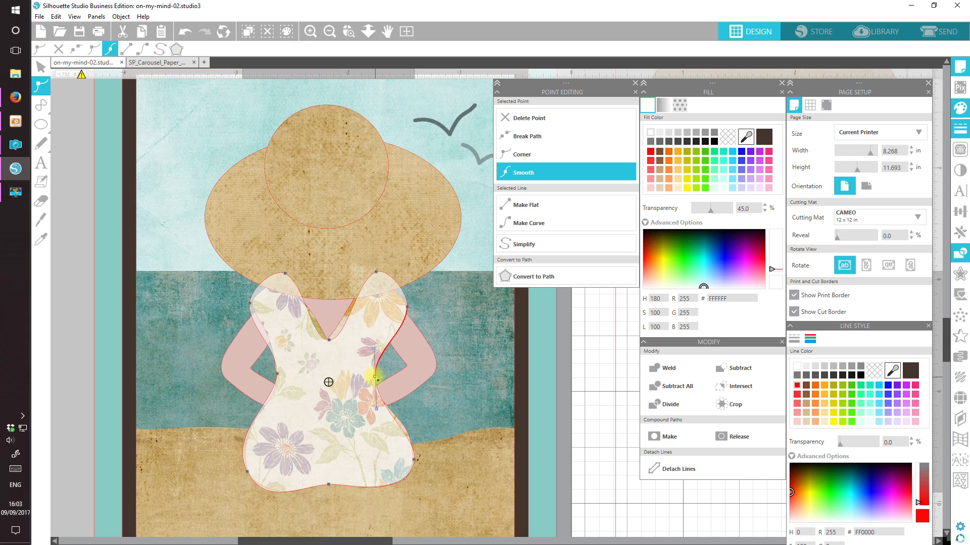
left_click(414, 457)
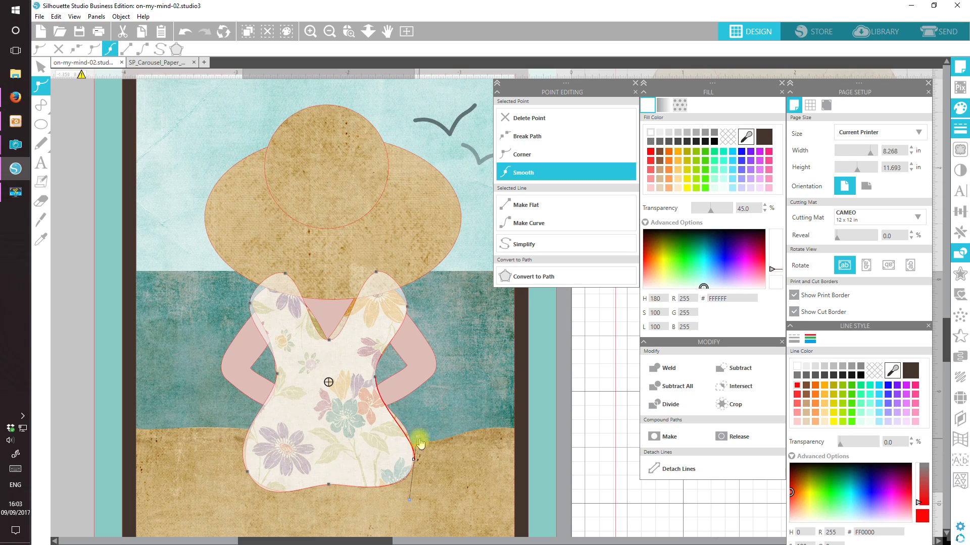
left_click_drag(417, 437, 417, 424)
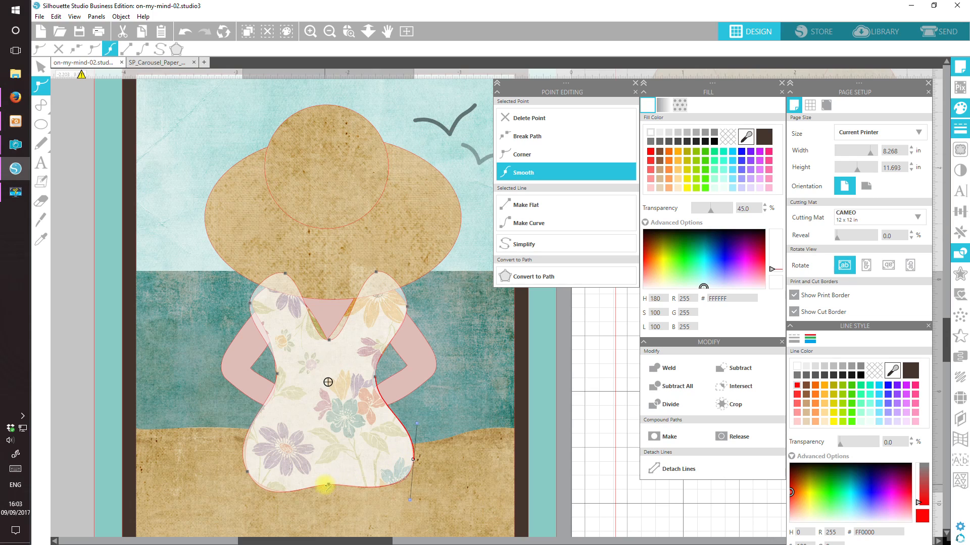
Step: Convert the dress's right armhole point to a corner and flatten the curve above it
left_click(411, 309)
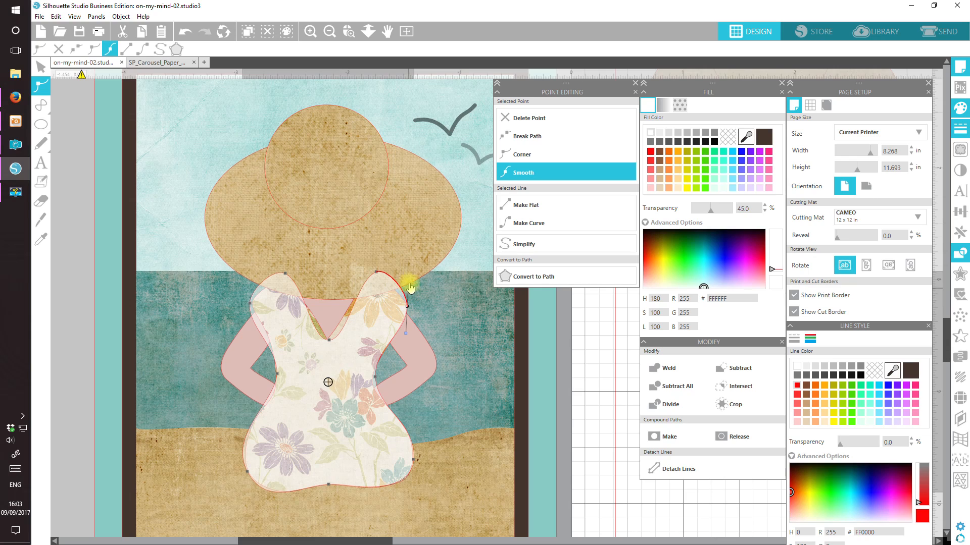
left_click(520, 154)
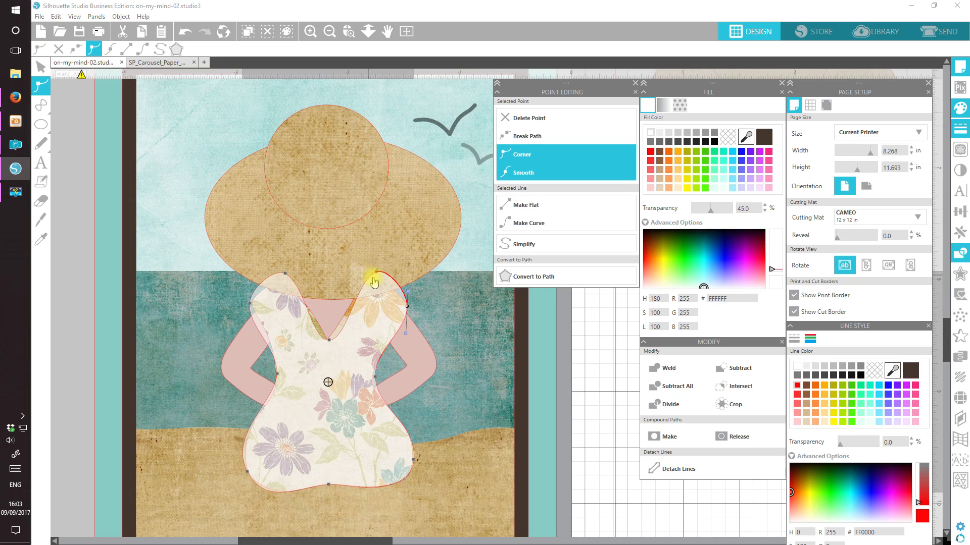
left_click_drag(407, 293, 402, 292)
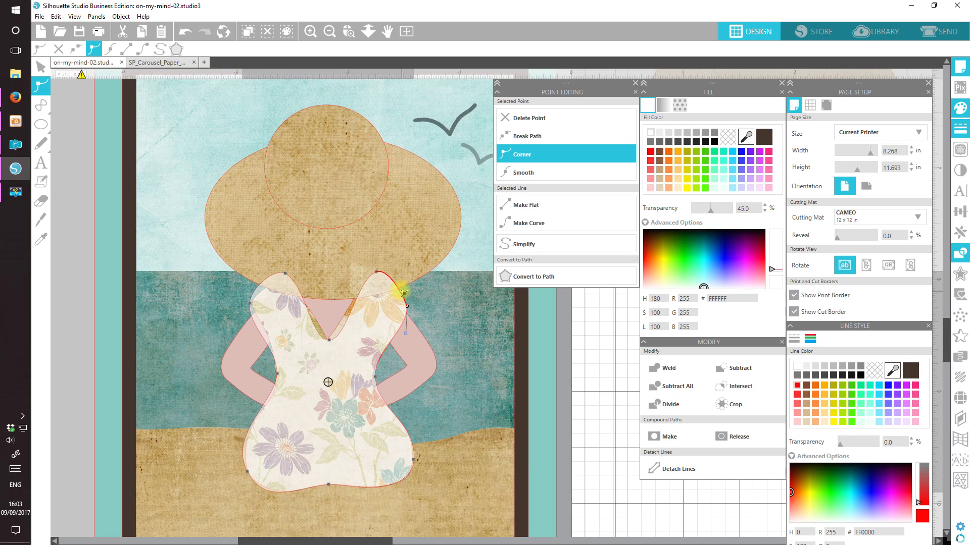
Step: Convert the right shoulder tip and the bottom of the neckline to corner points and shape the neckline into a sharp V
left_click(376, 272)
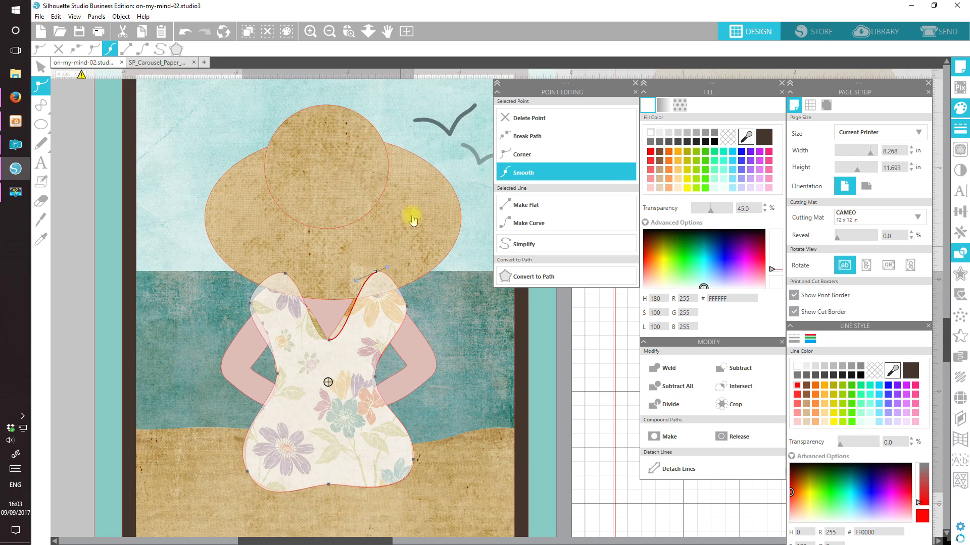
left_click(528, 159)
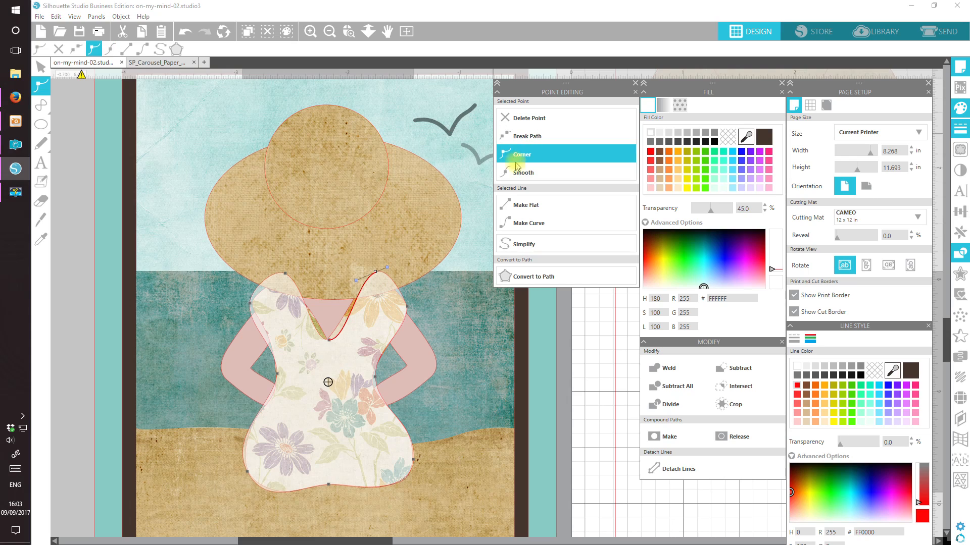
left_click_drag(393, 269, 347, 292)
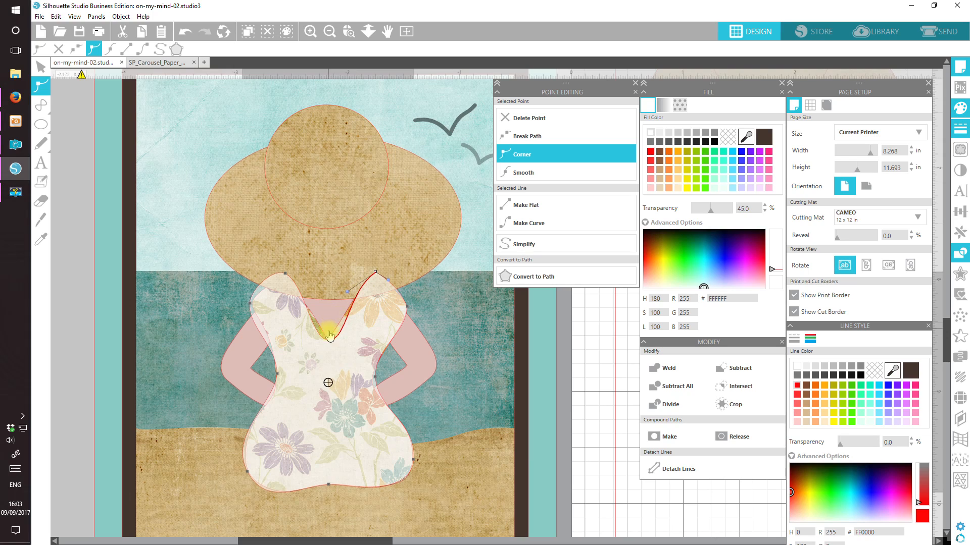
left_click(329, 341)
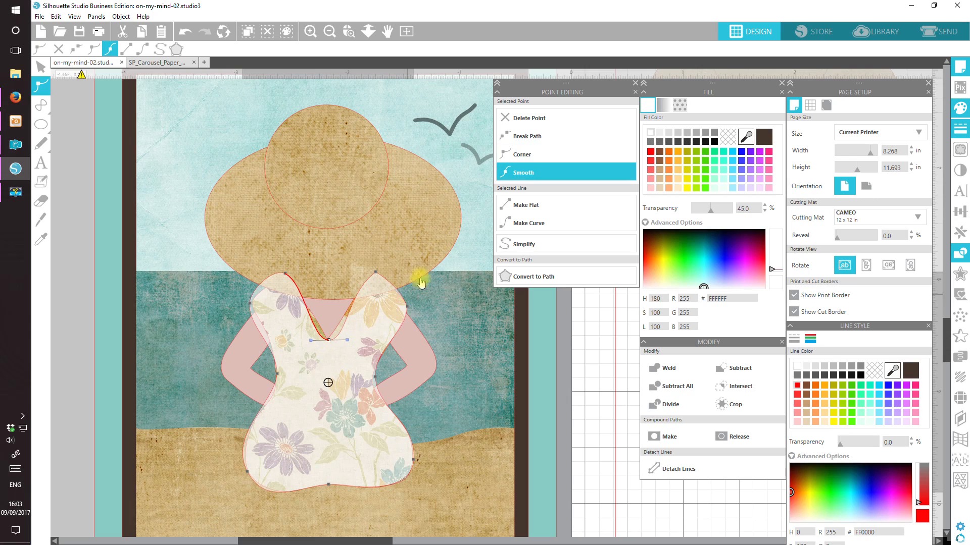
left_click(532, 155)
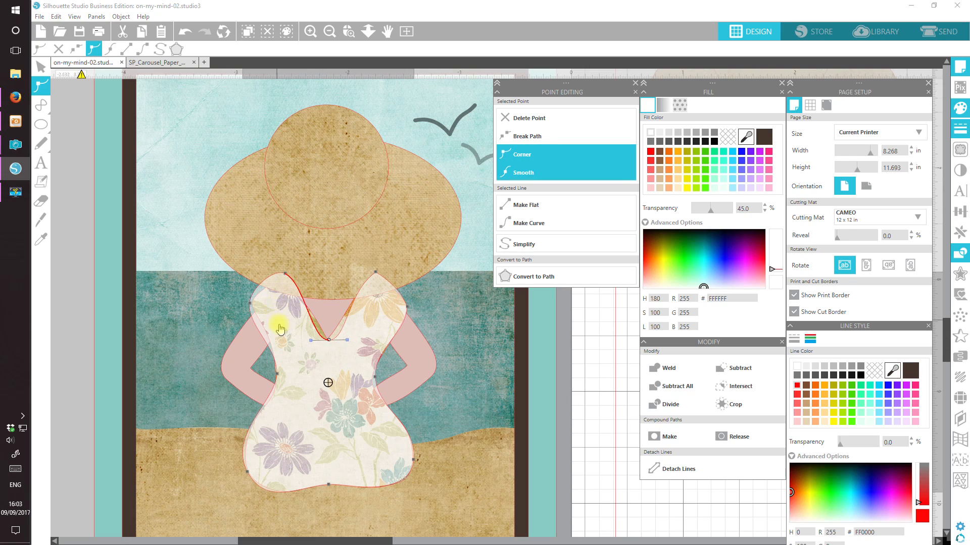
left_click_drag(348, 343, 321, 334)
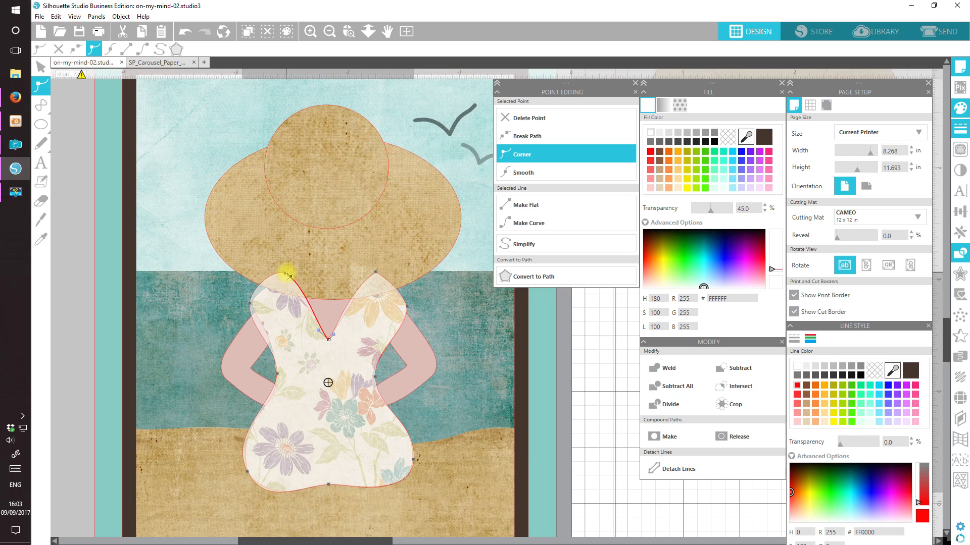
Step: Refine the dress's left shoulder tip and armhole curves, nudge the lower left hip point, and finish editing the dress outline
left_click(287, 275)
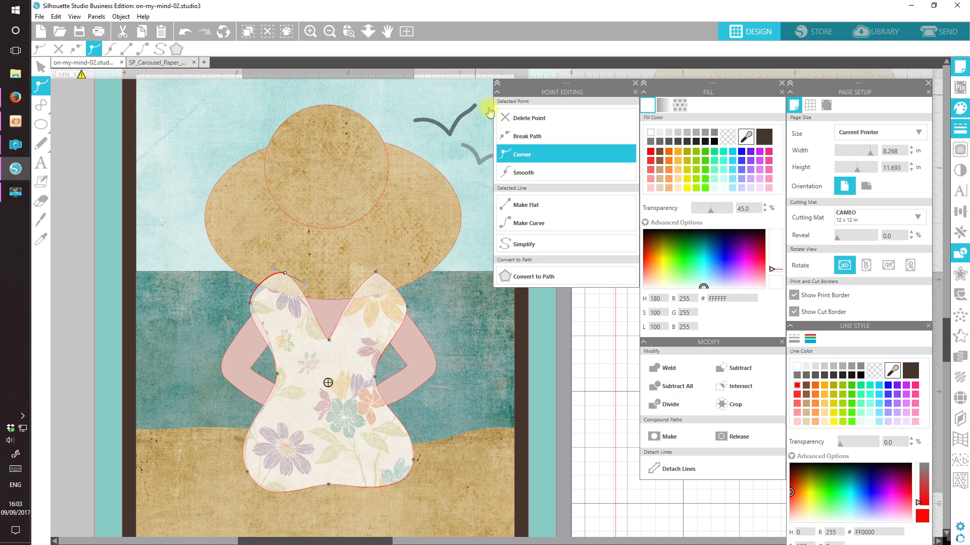
left_click(510, 135)
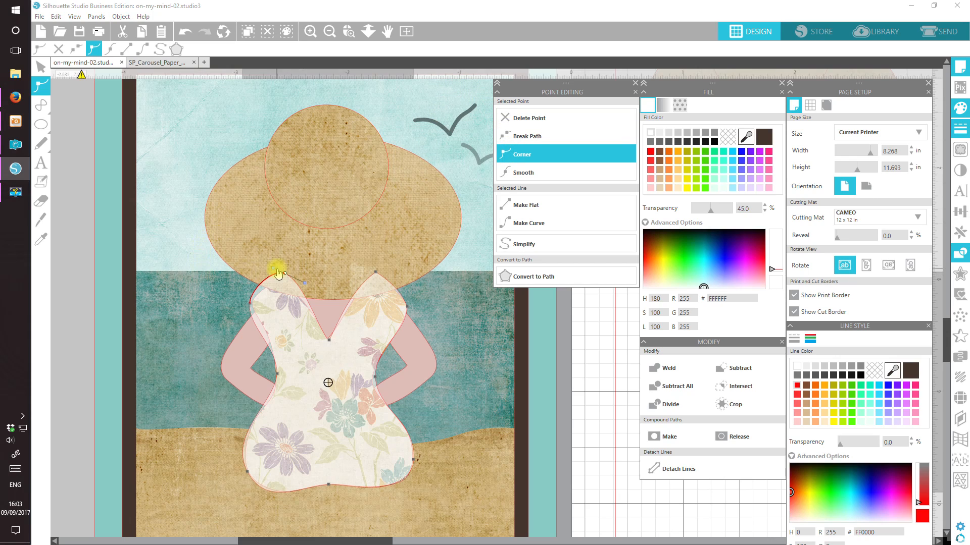
left_click_drag(276, 275, 281, 276)
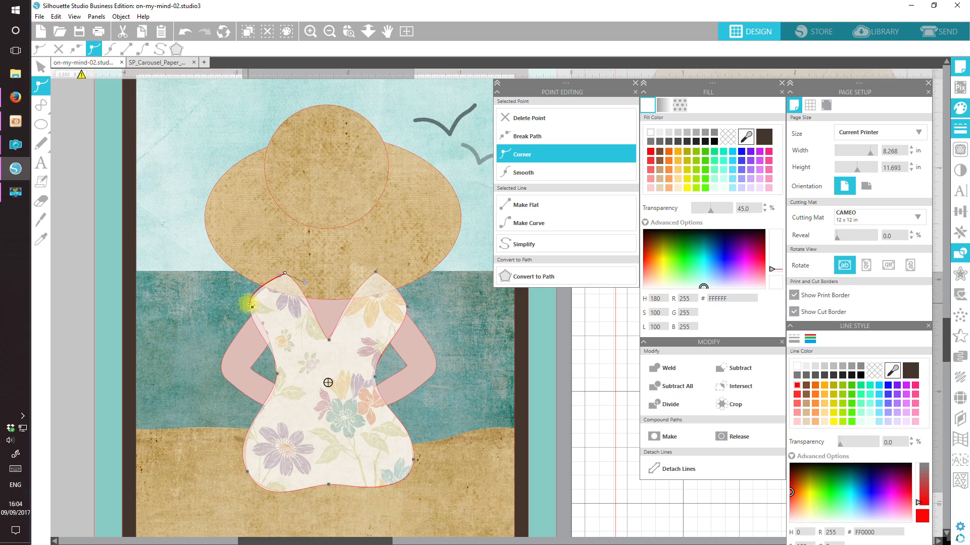
left_click(253, 305)
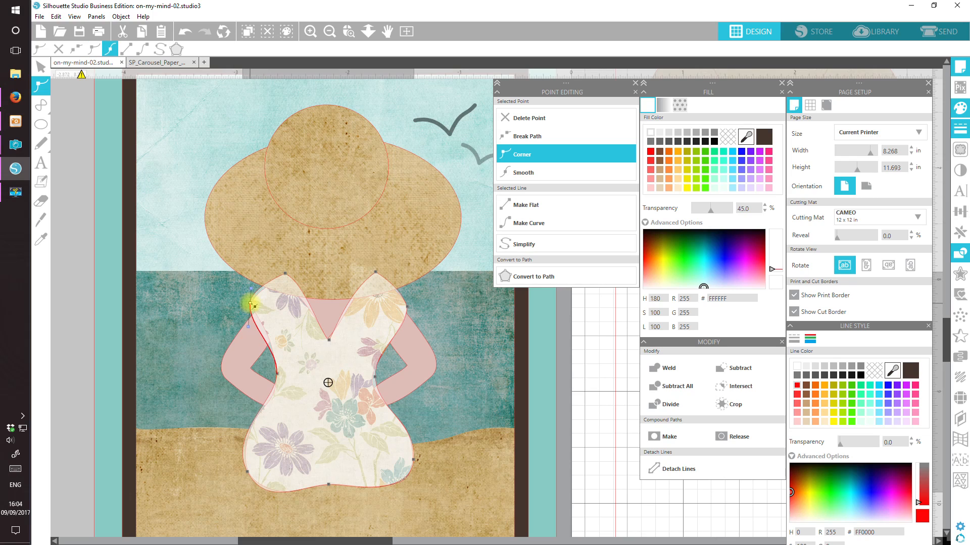
left_click(255, 334)
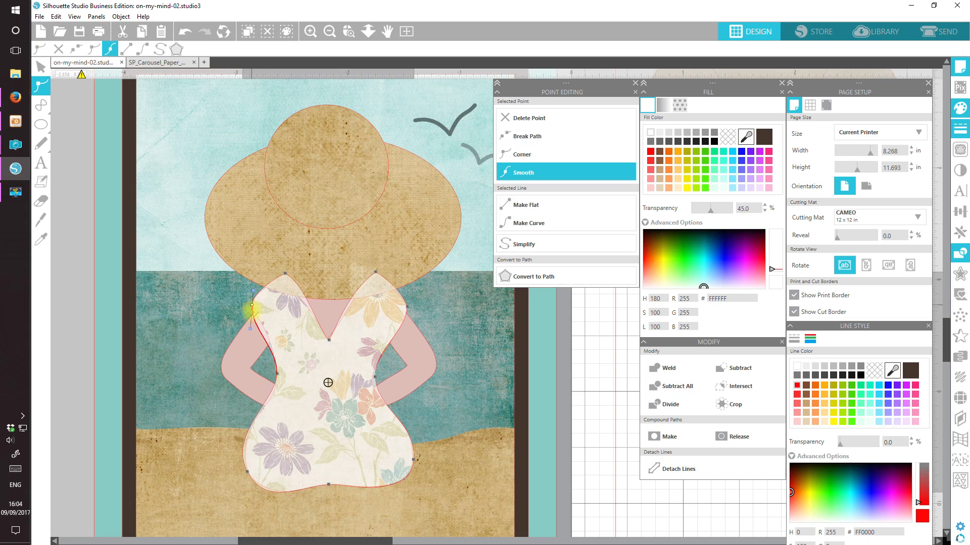
left_click_drag(252, 334, 251, 307)
left_click(250, 475)
left_click_drag(248, 472, 248, 470)
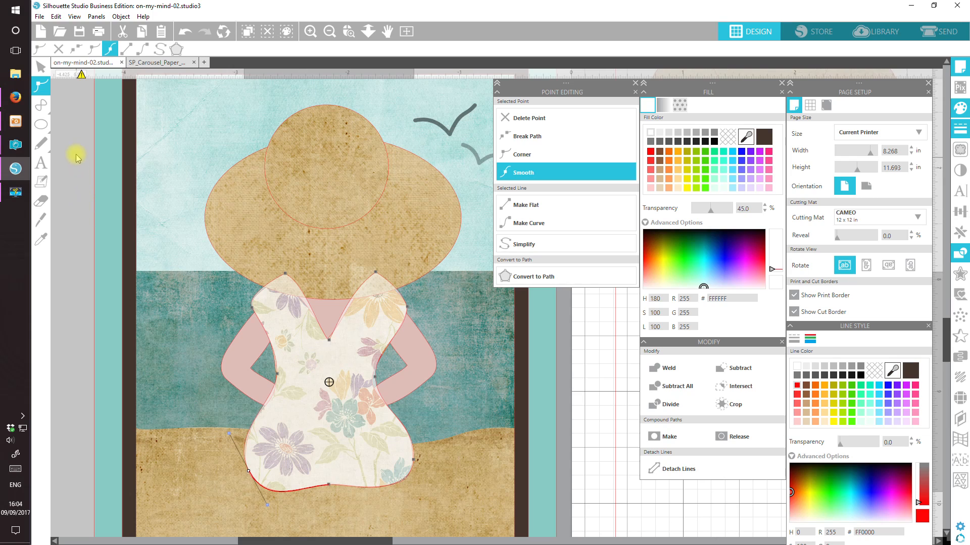
left_click(54, 353)
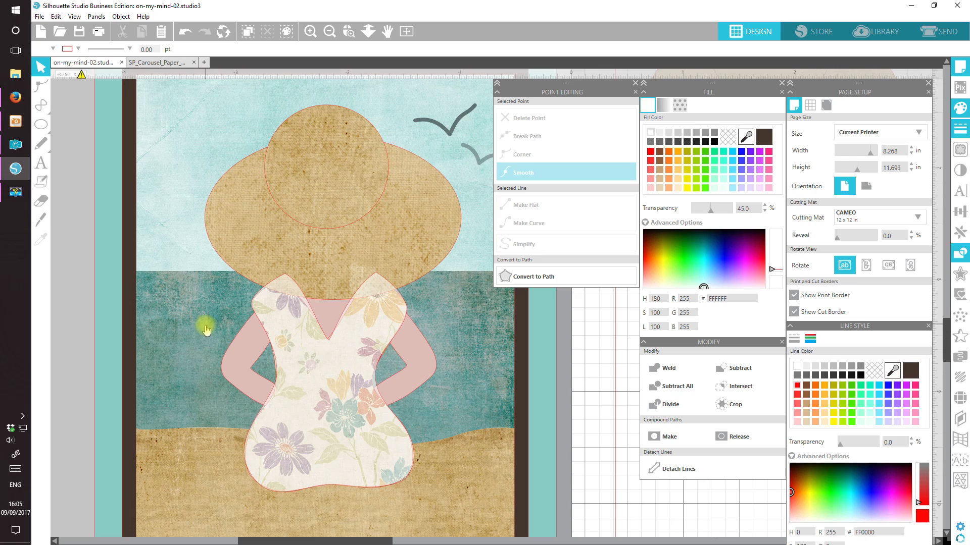
Step: Set up a curve shape with its fill colour sampled from the lady's left arm (DEBCB5)
mouse_move(41, 105)
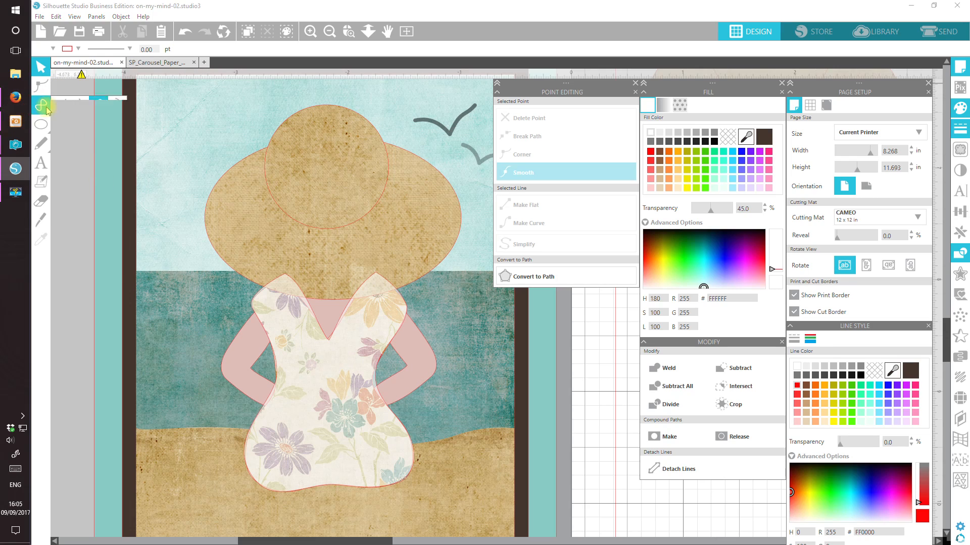
left_click(98, 109)
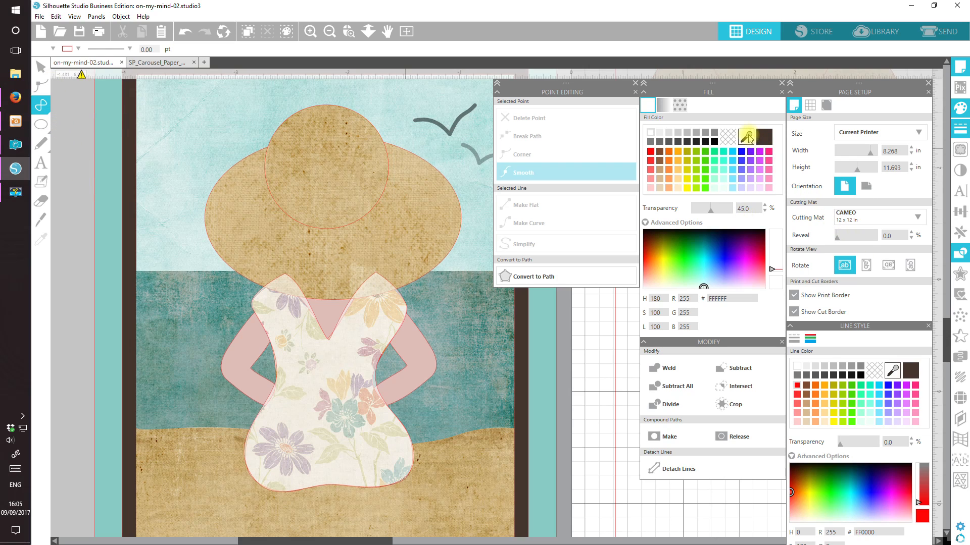
left_click(747, 137)
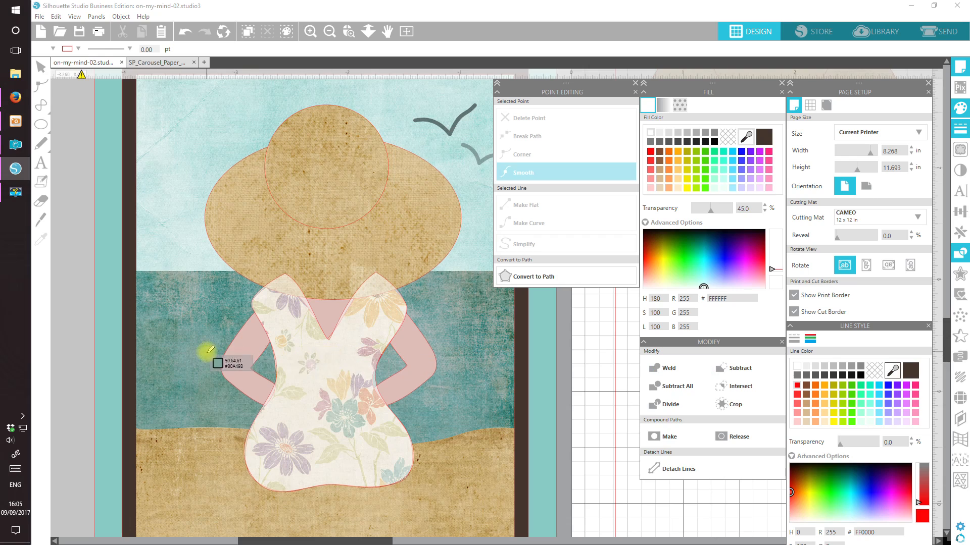
left_click(240, 349)
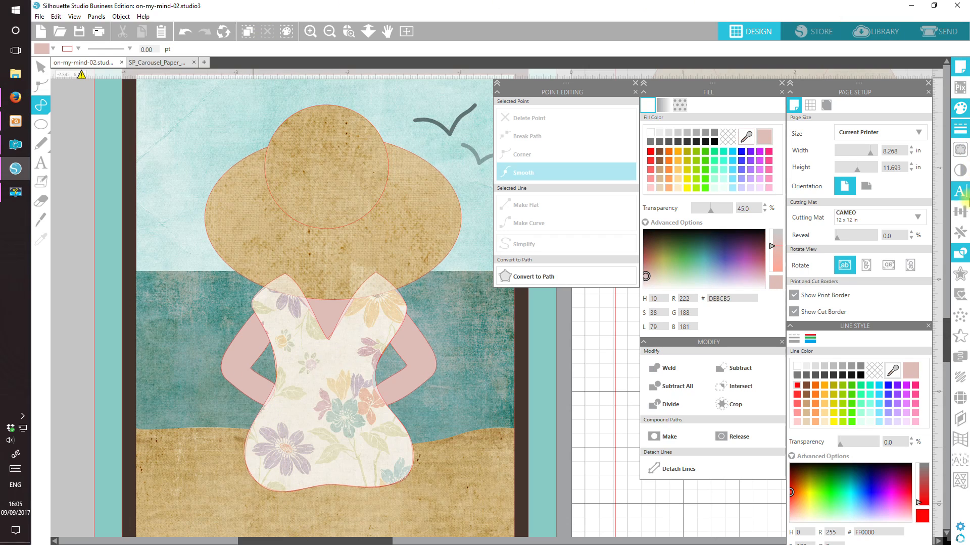
Step: Trace both arms, the shoulders and the V-neckline with one closed Curve Shape filled in light red FF9696
left_click(653, 180)
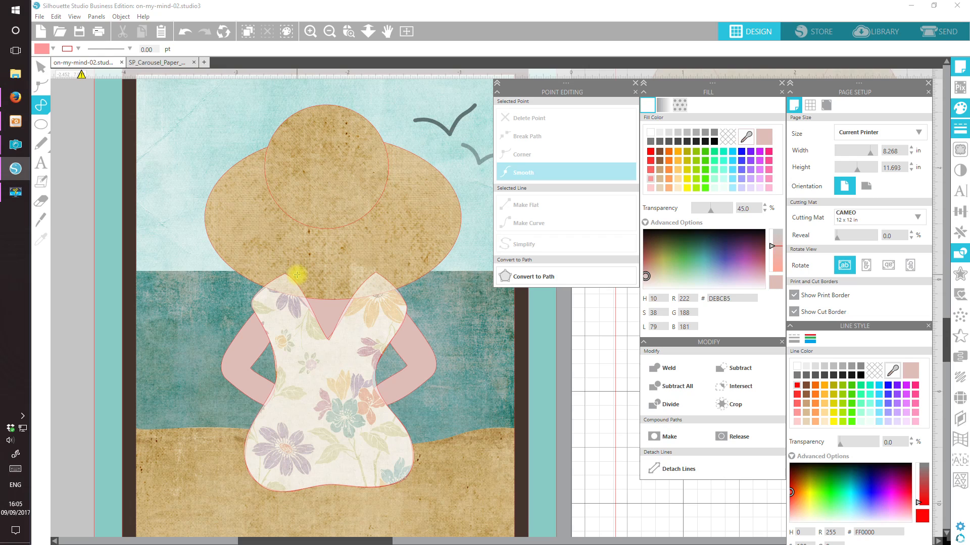
left_click(296, 274)
mouse_move(297, 274)
left_mouse_down()
mouse_move(225, 370)
mouse_move(263, 312)
mouse_move(242, 324)
mouse_move(219, 369)
left_mouse_up()
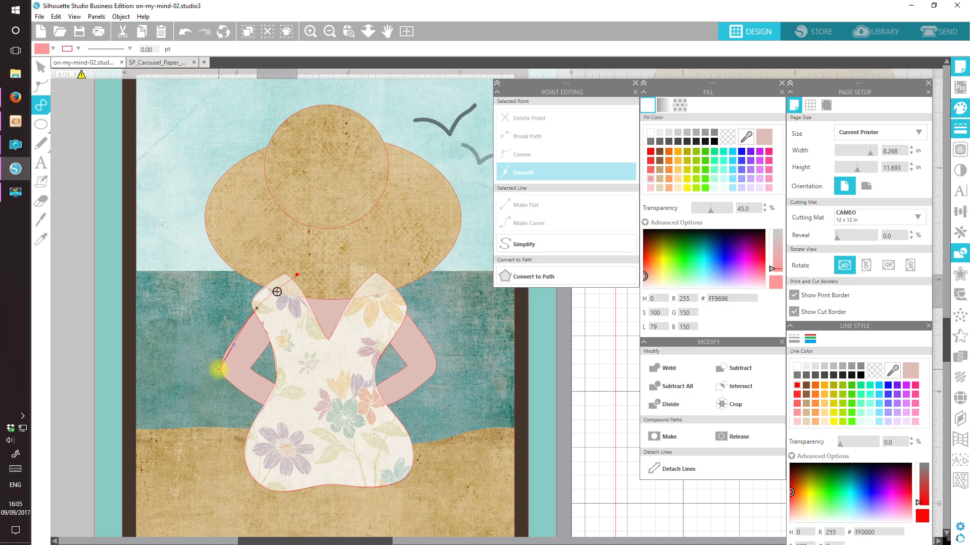
left_click(220, 367)
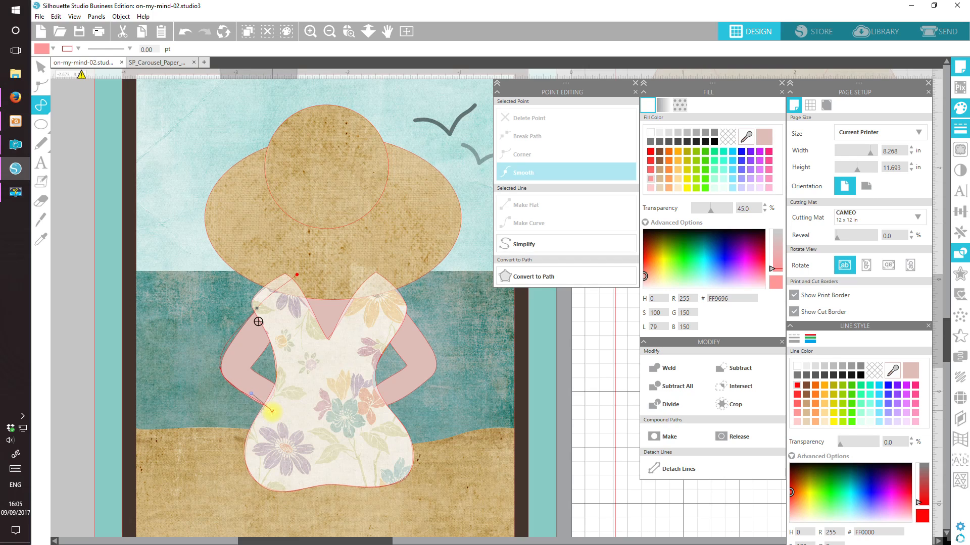
left_click_drag(272, 411, 278, 340)
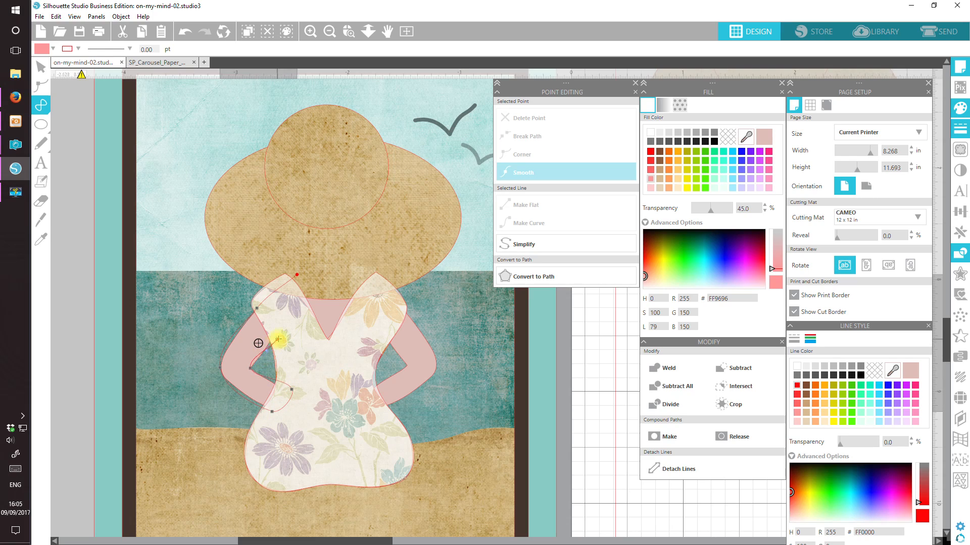
left_click(299, 316)
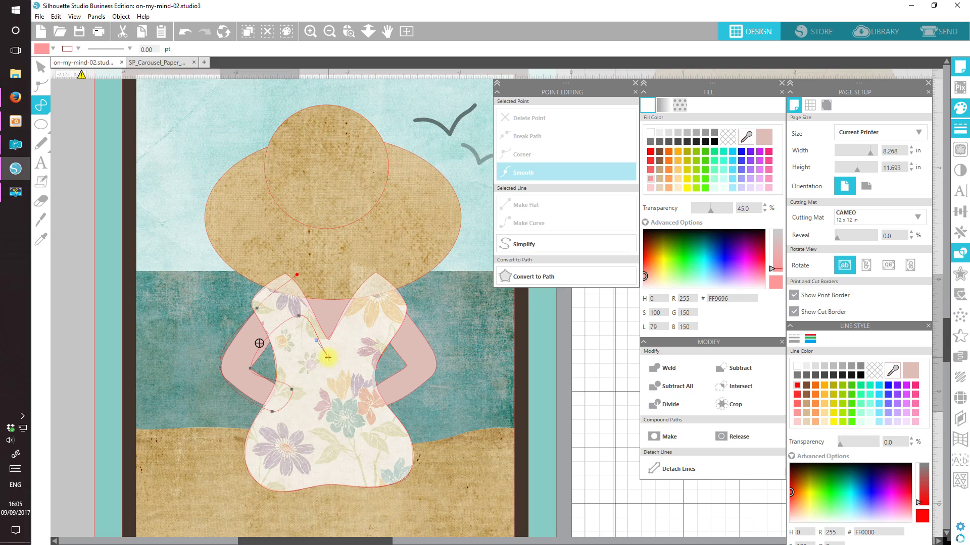
left_click_drag(324, 357, 364, 308)
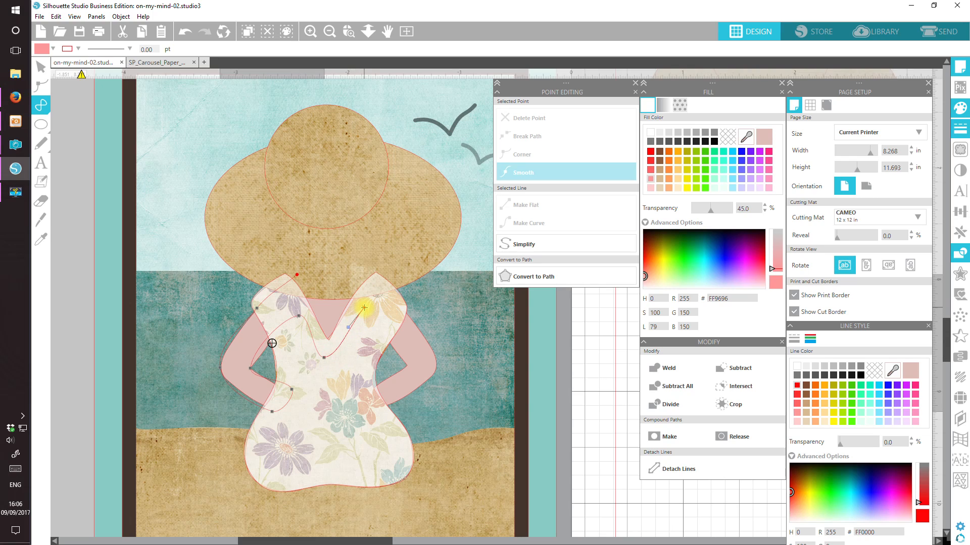
left_click(363, 308)
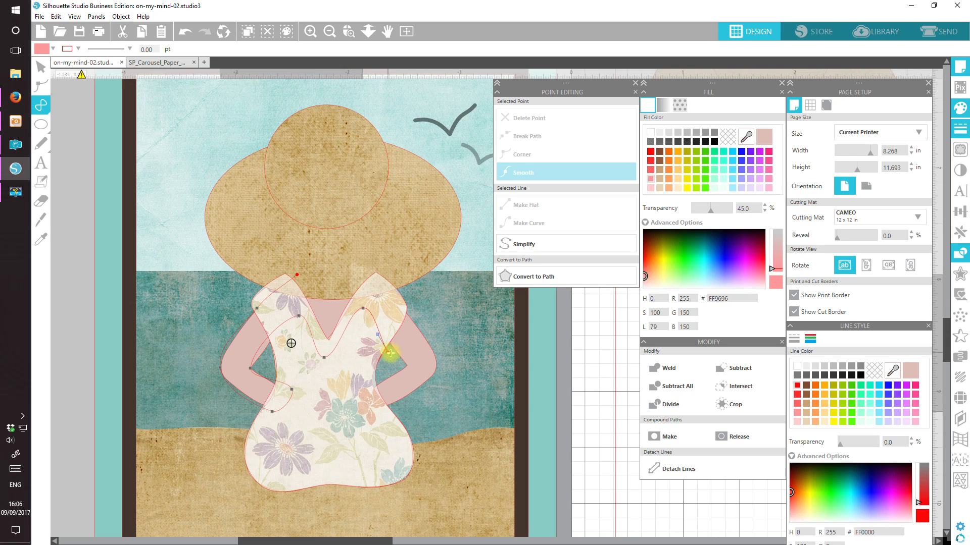
left_click(407, 365)
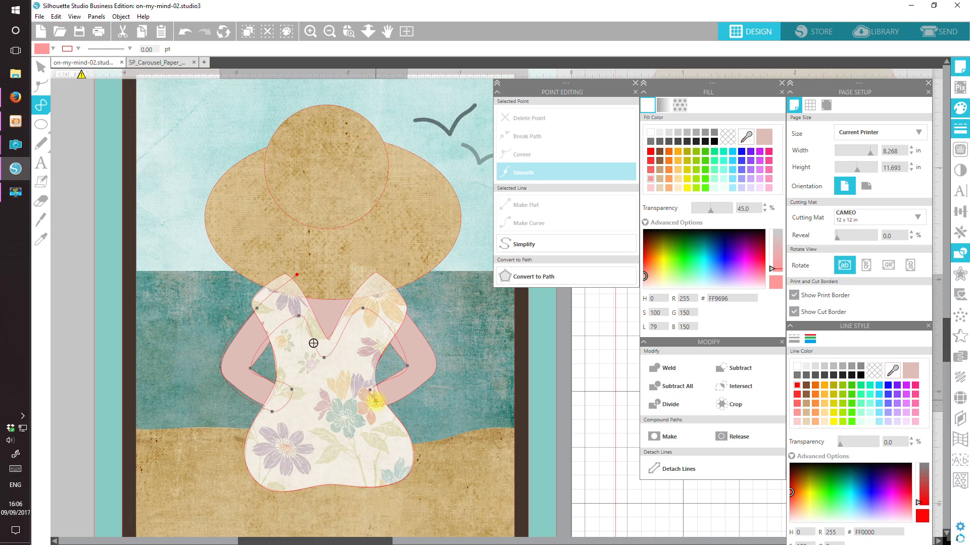
left_click_drag(380, 413, 363, 274)
left_click(364, 274)
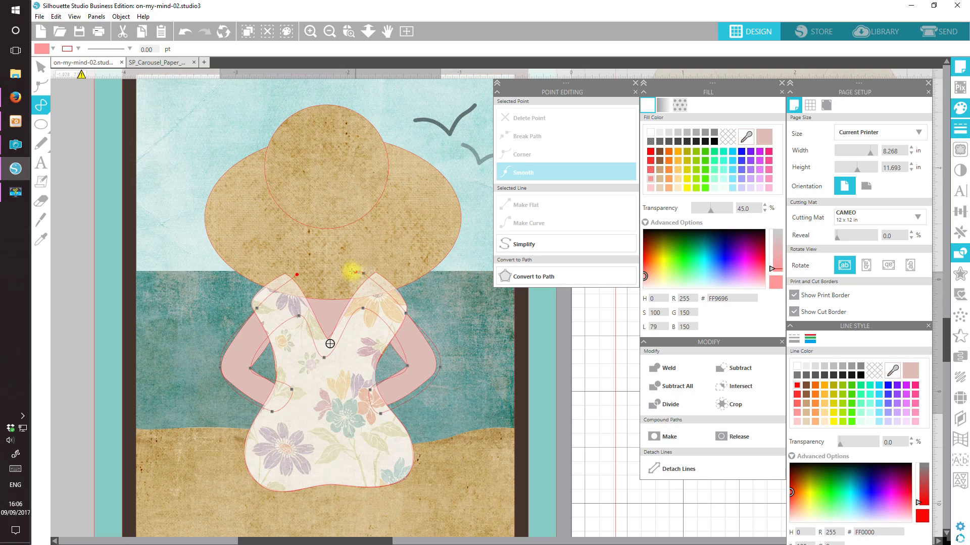
left_click(295, 274)
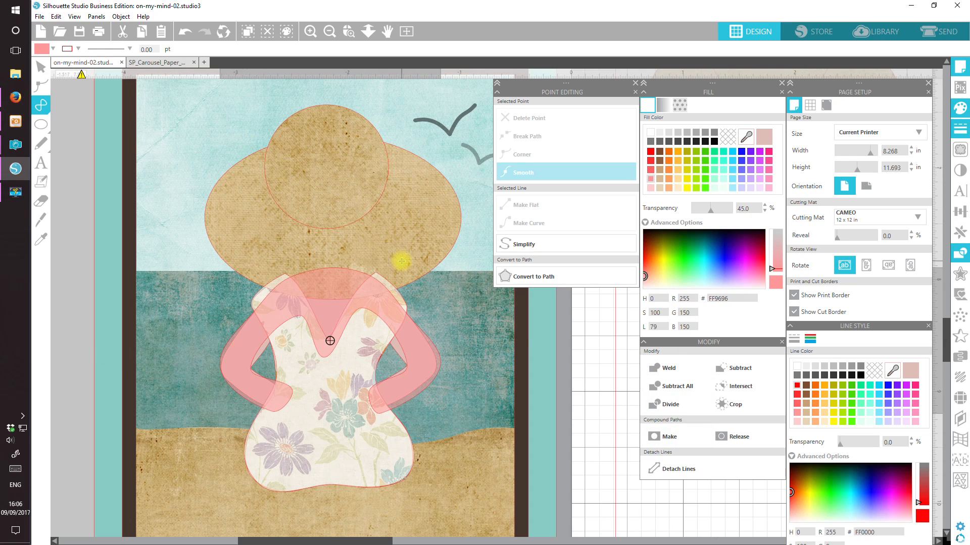
Step: Edit the traced shape's points at the left arm's elbow, hand and shoulder so its outline follows the original arm
left_click(40, 67)
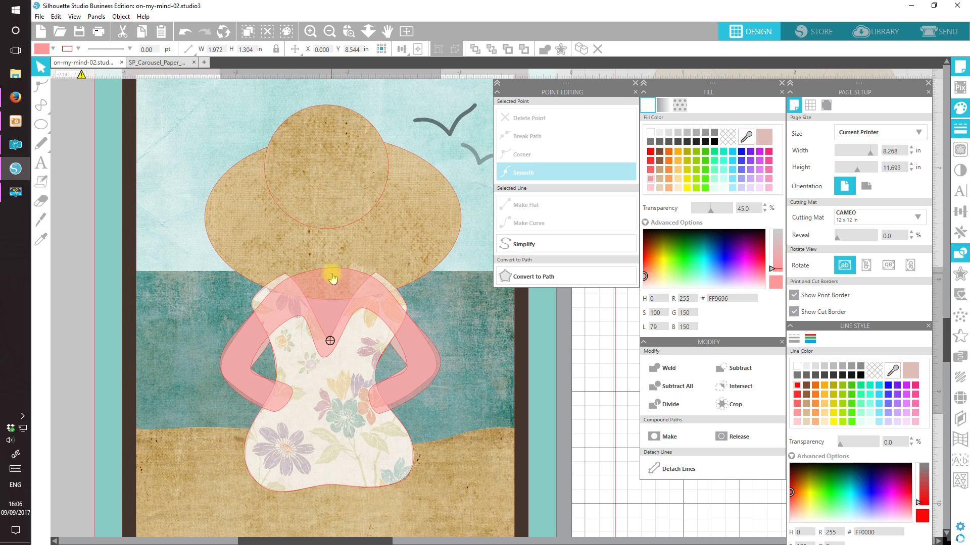
double_click(332, 279)
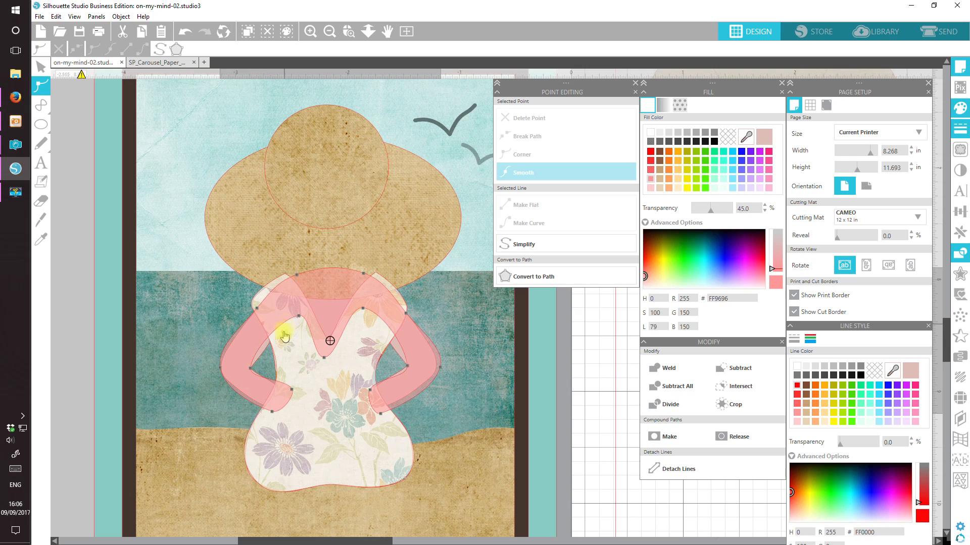
left_click(251, 368)
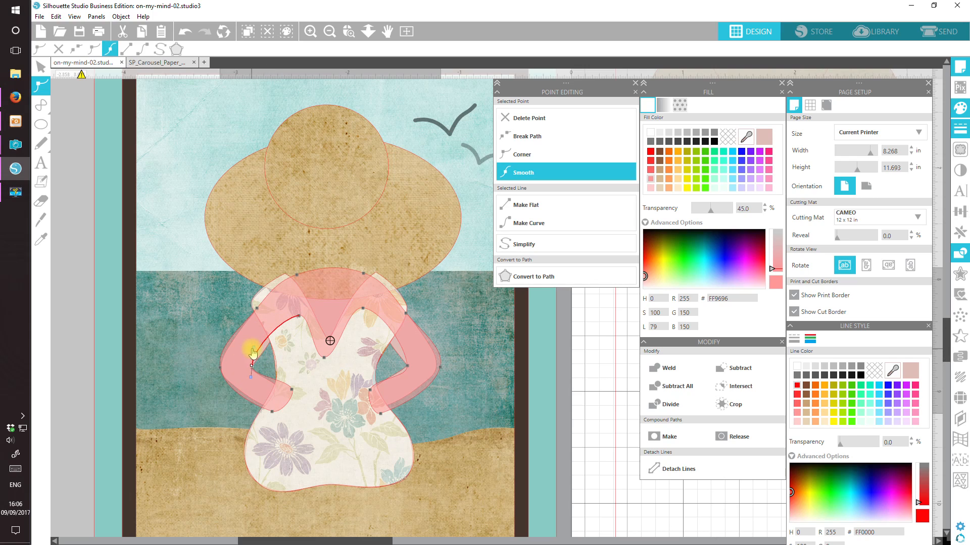
left_click_drag(255, 349, 263, 359)
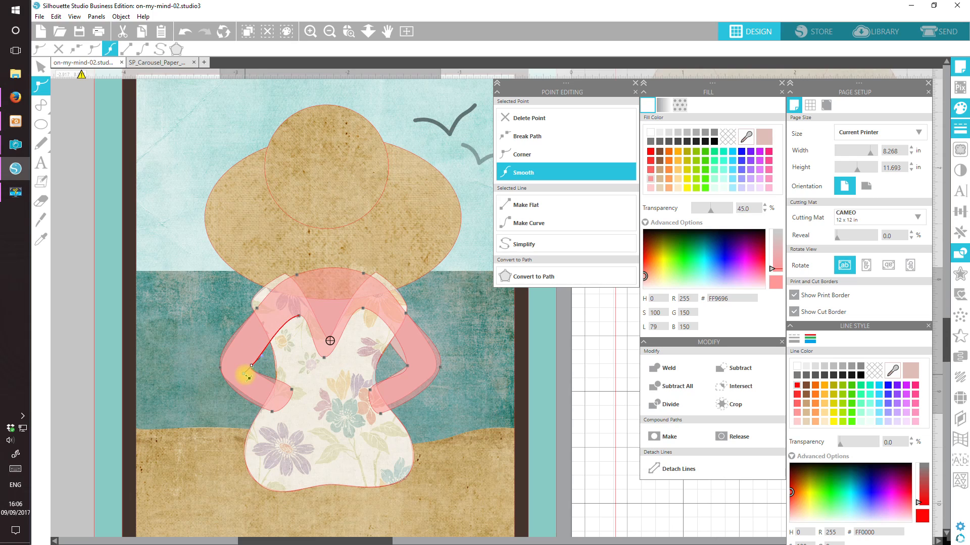
left_click_drag(248, 377, 289, 397)
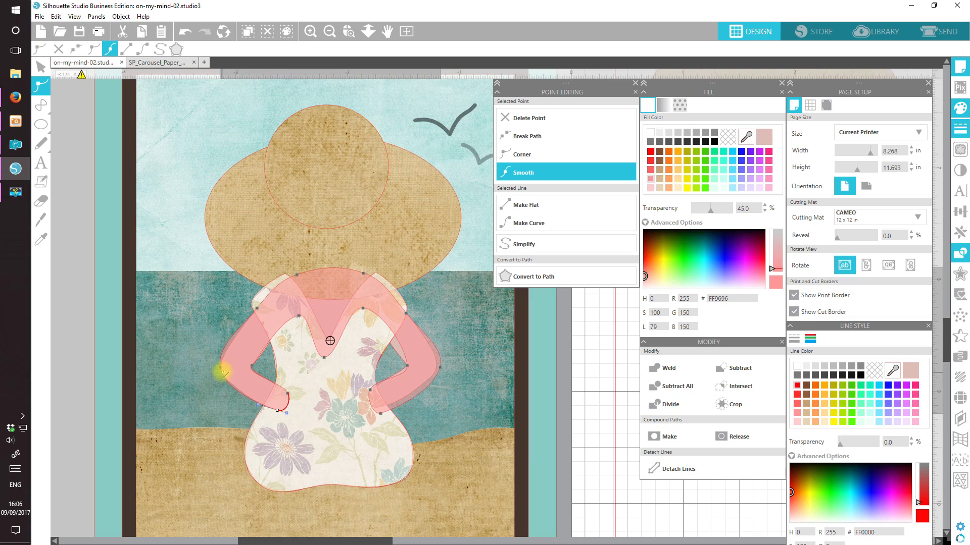
left_click(222, 371)
left_click(260, 311)
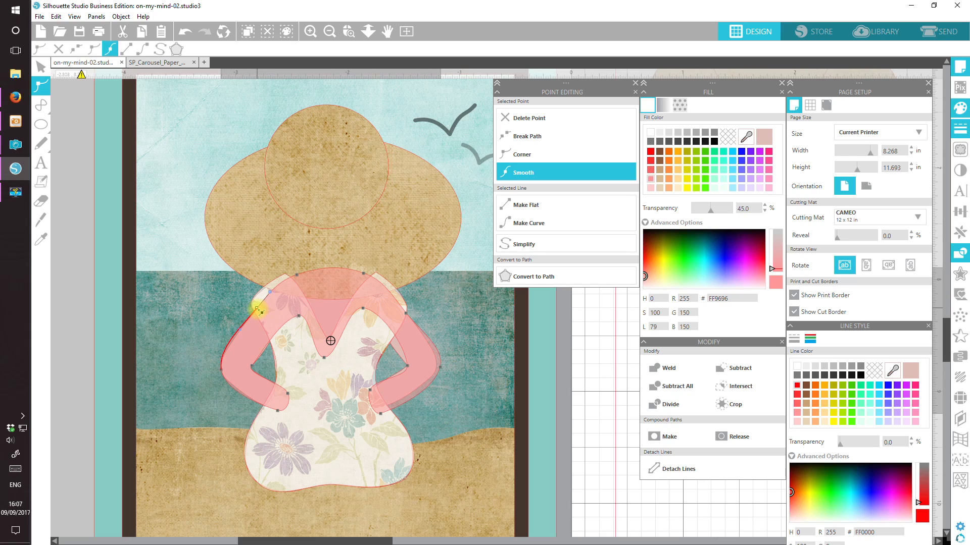
left_click_drag(258, 312, 260, 313)
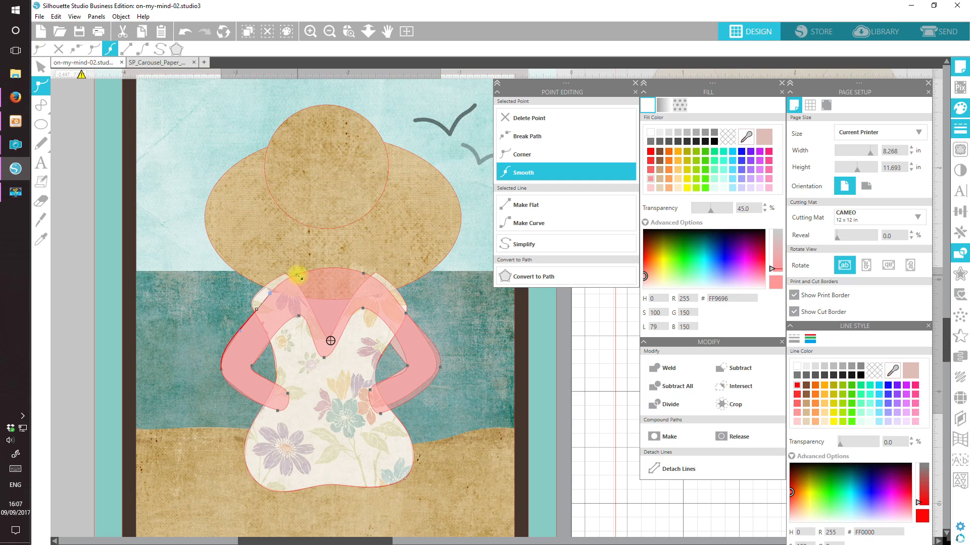
left_click(299, 274)
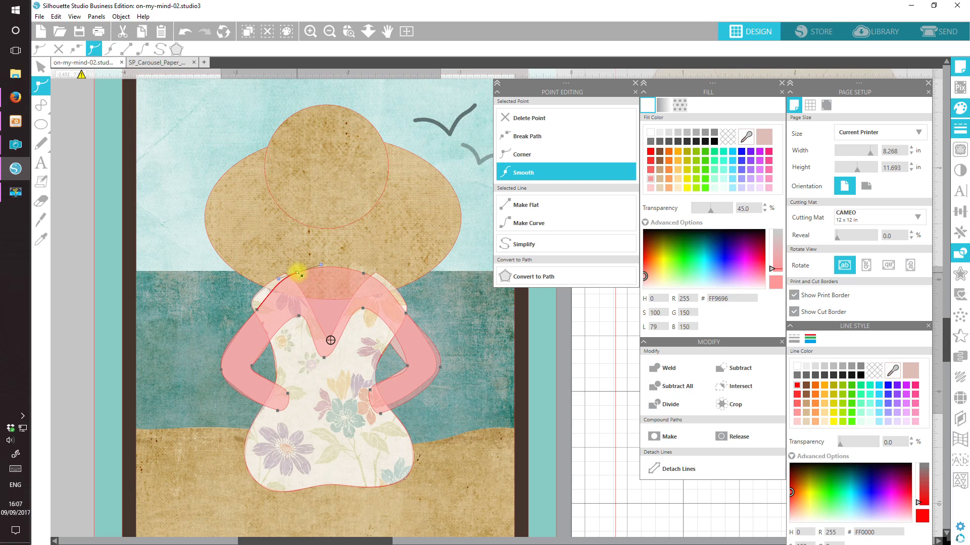
Step: Adjust the traced shape's points at both armpits and at the tip of the V-neckline
left_click(301, 318)
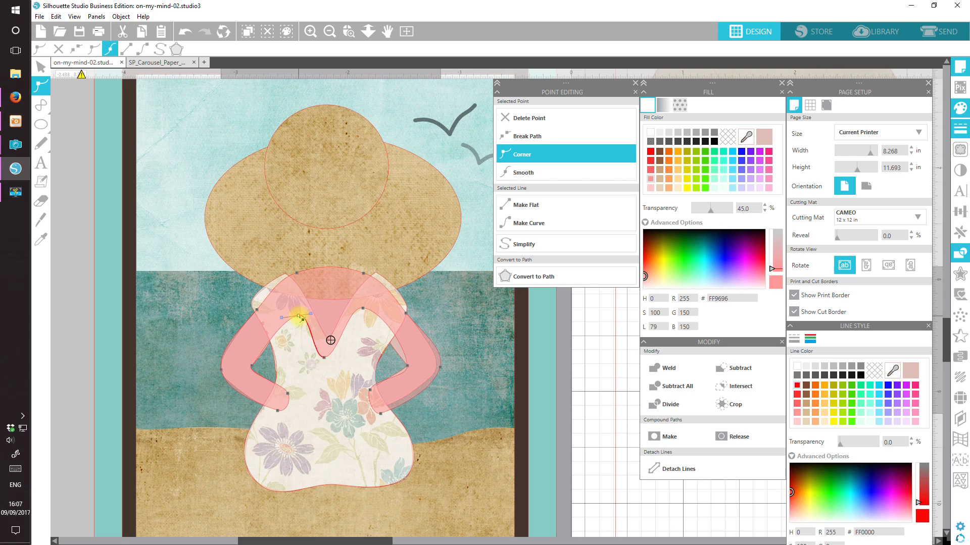
double_click(299, 317)
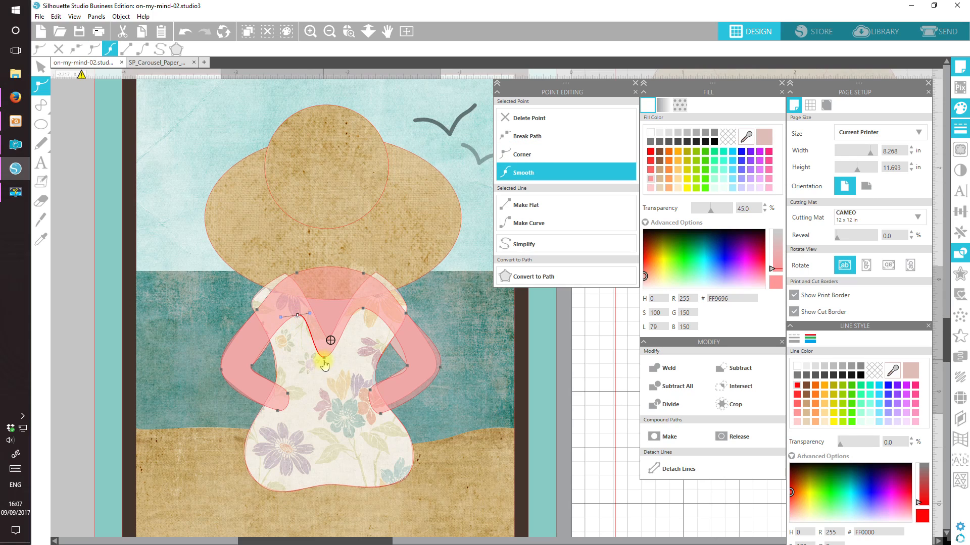
left_click(329, 359)
left_click_drag(339, 356, 343, 356)
left_click(366, 311)
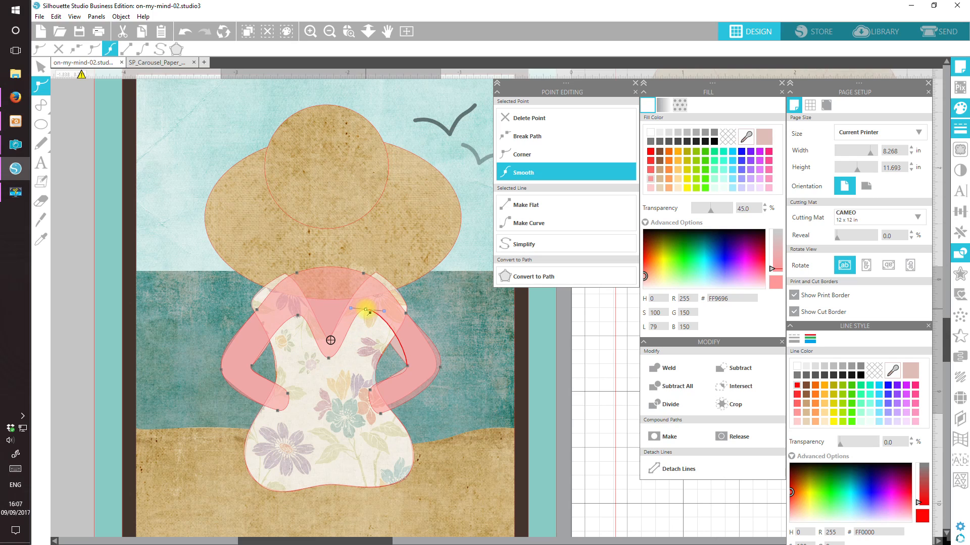
Step: Reshape the right arm's inner elbow curve and reposition its hand points to match the original arm
left_click(409, 369)
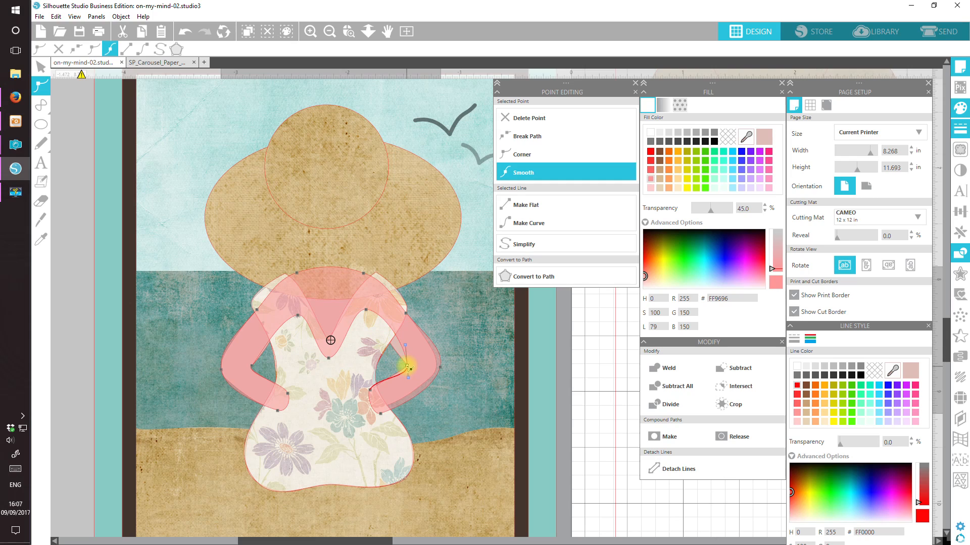
left_click_drag(407, 346, 387, 344)
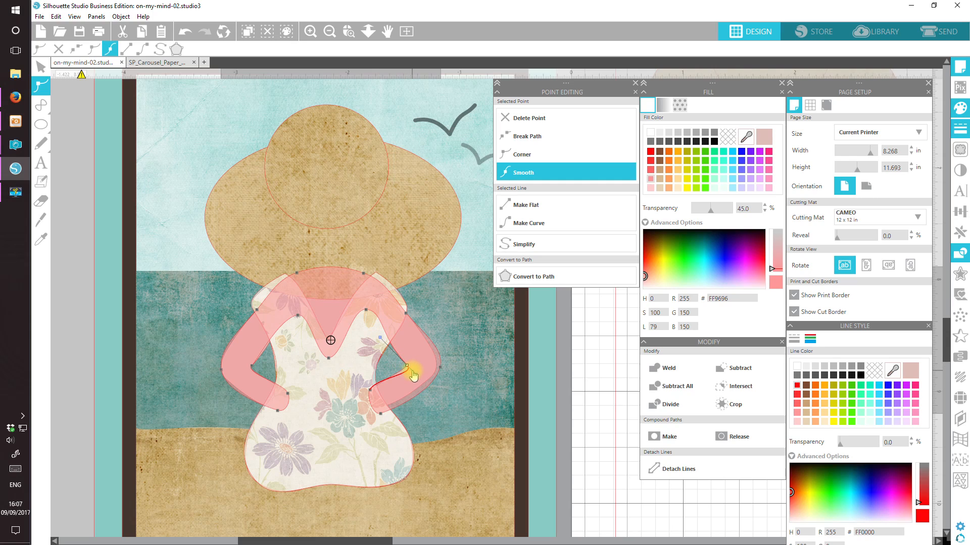
left_click_drag(419, 376, 409, 366)
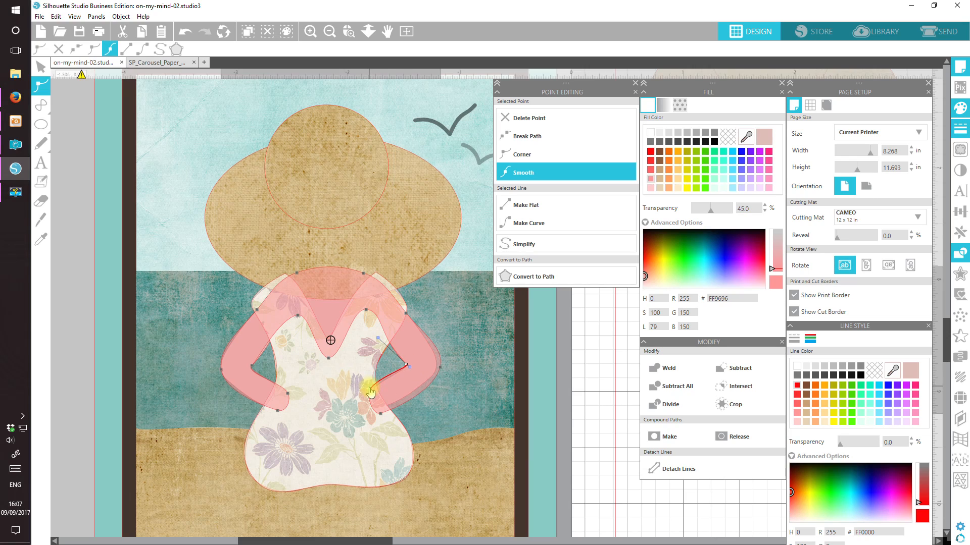
left_click(373, 392)
left_click_drag(383, 418, 377, 414)
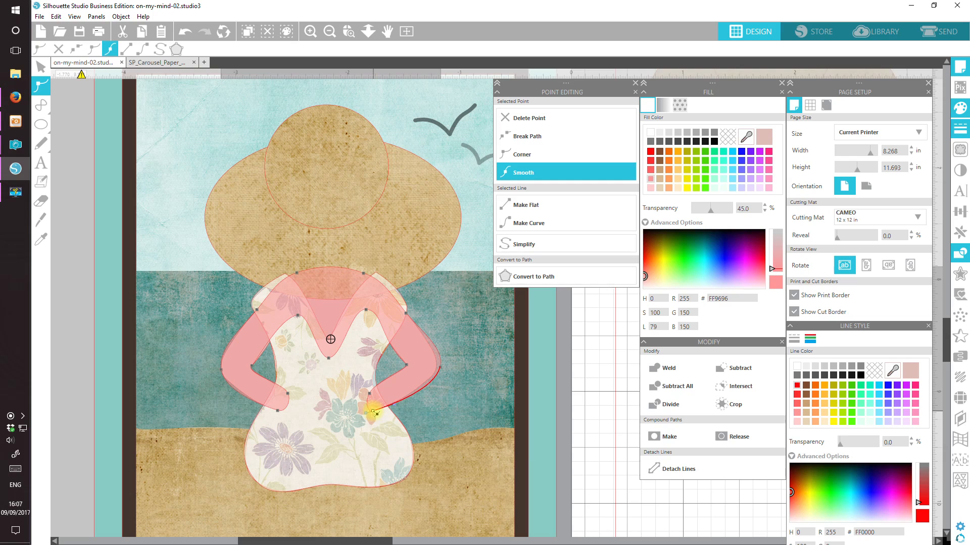
Step: Move the right arm's outer elbow and shoulder points inward to follow the original outline
left_click(441, 369)
left_click_drag(442, 370, 438, 370)
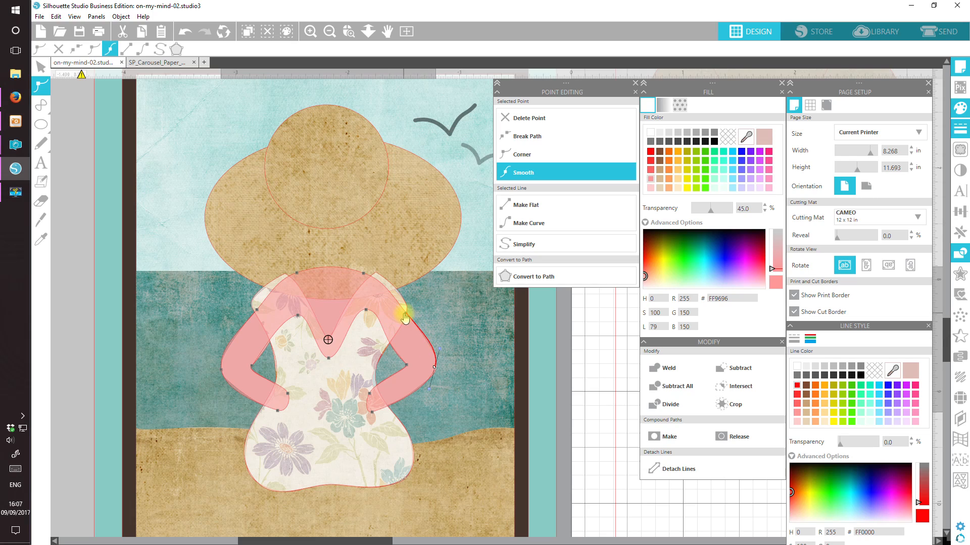
left_click(407, 316)
left_click_drag(402, 311, 403, 308)
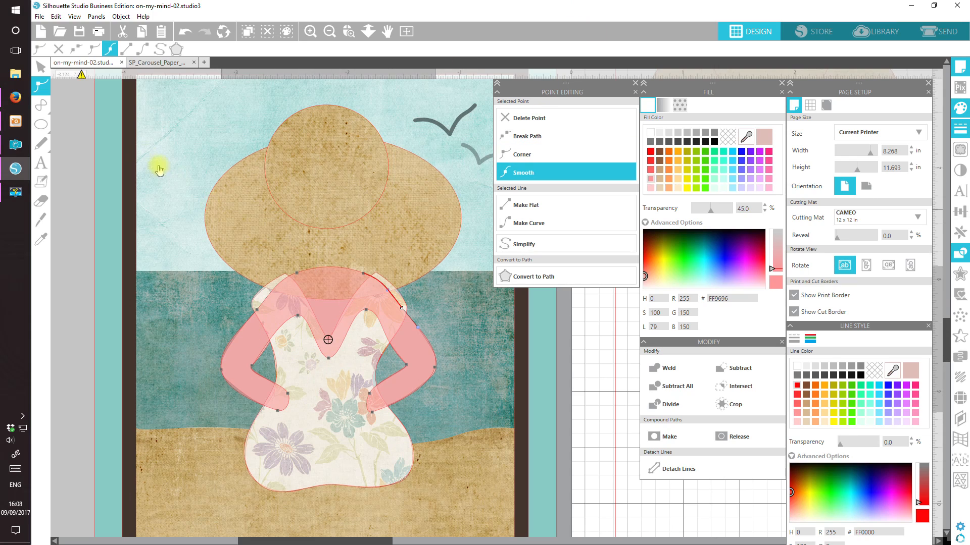
Step: Move the traced arms shape aside and give it a 0% transparency fill sampled from the original arms' skin tone
left_click(39, 65)
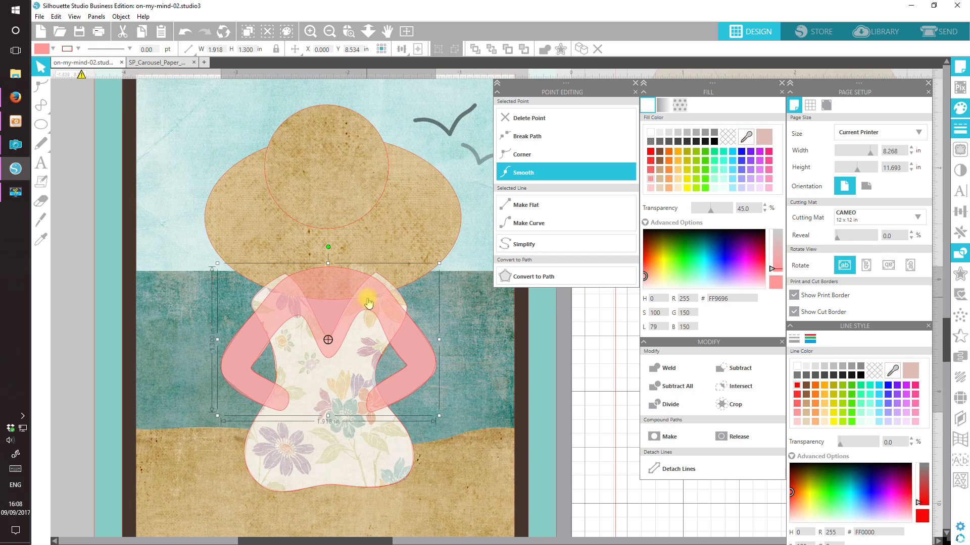
left_click_drag(370, 302, 411, 343)
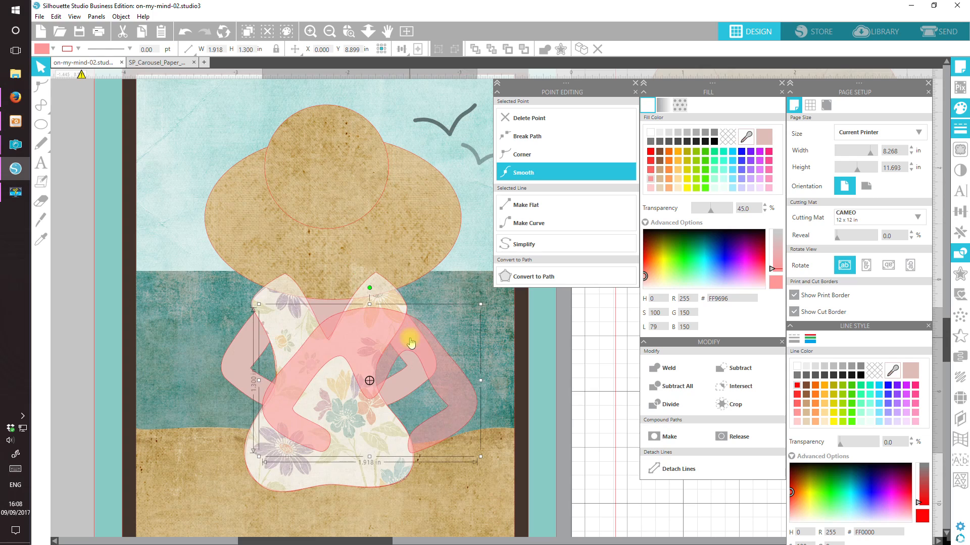
left_click_drag(709, 208, 693, 209)
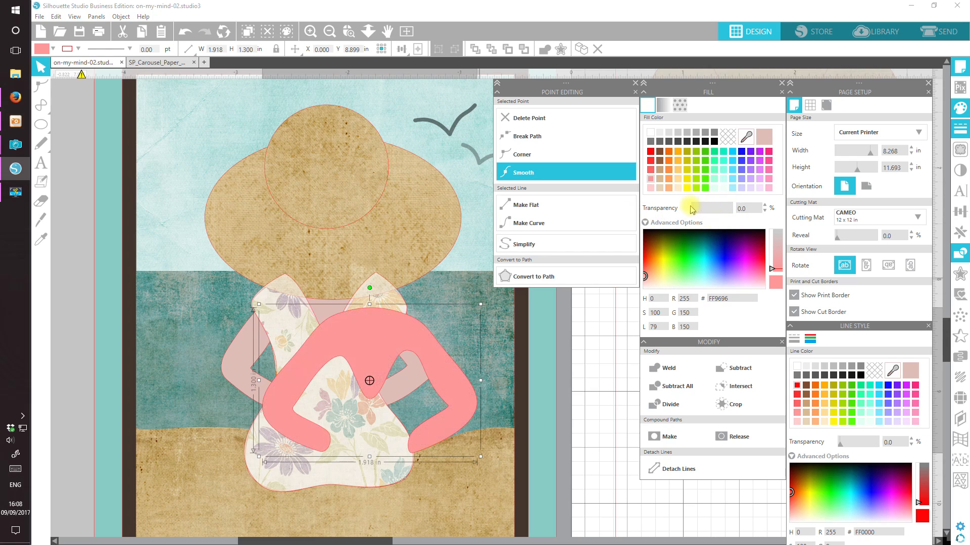
left_click(747, 137)
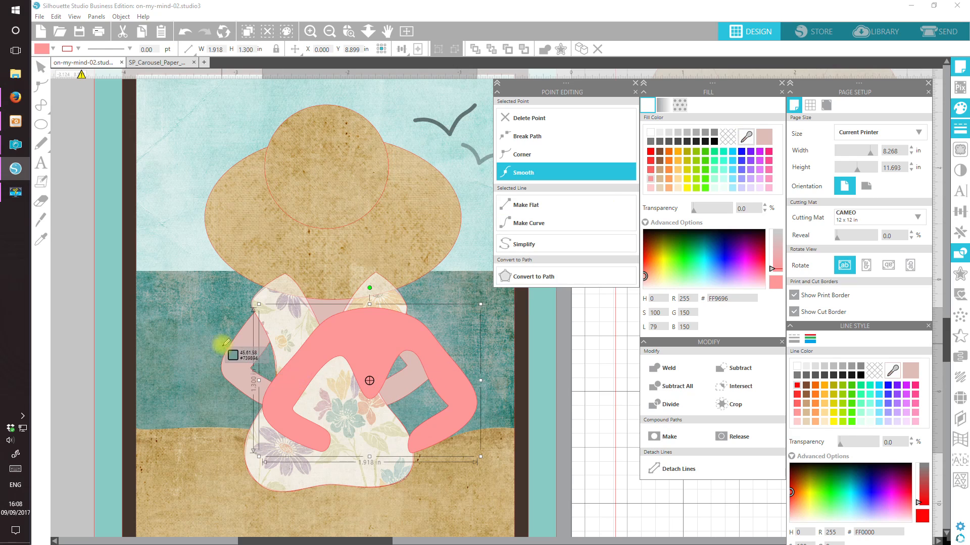
left_click(233, 364)
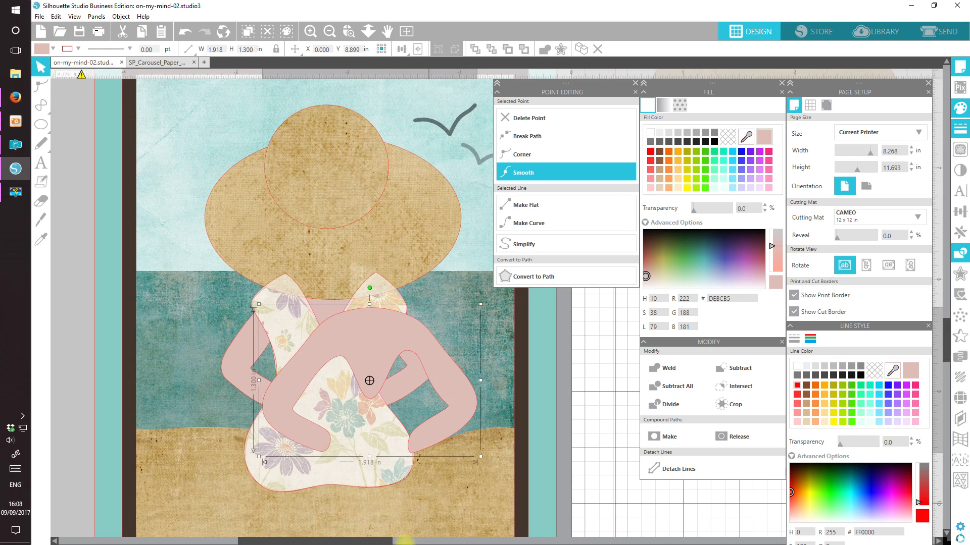
Step: Close the Point Editing and Modify panels
left_click(407, 31)
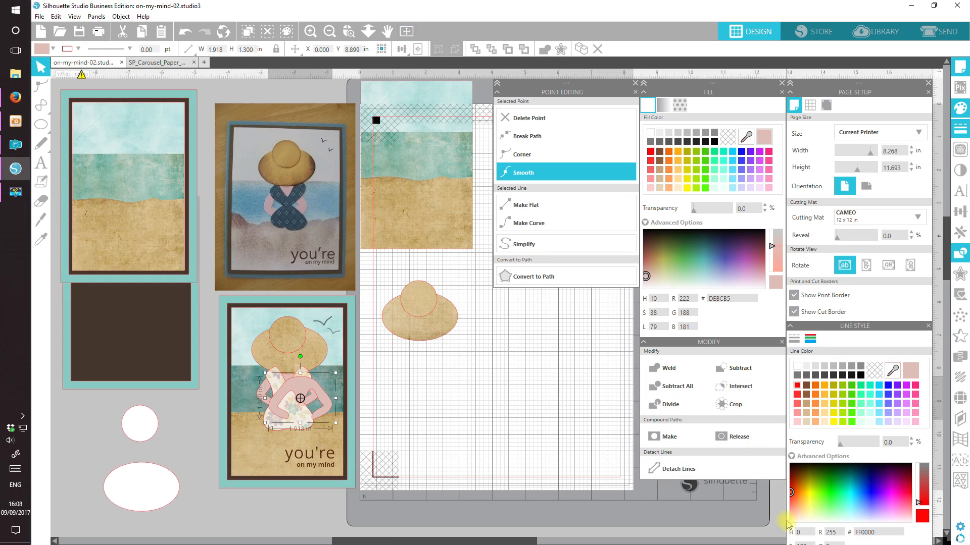
left_click(635, 83)
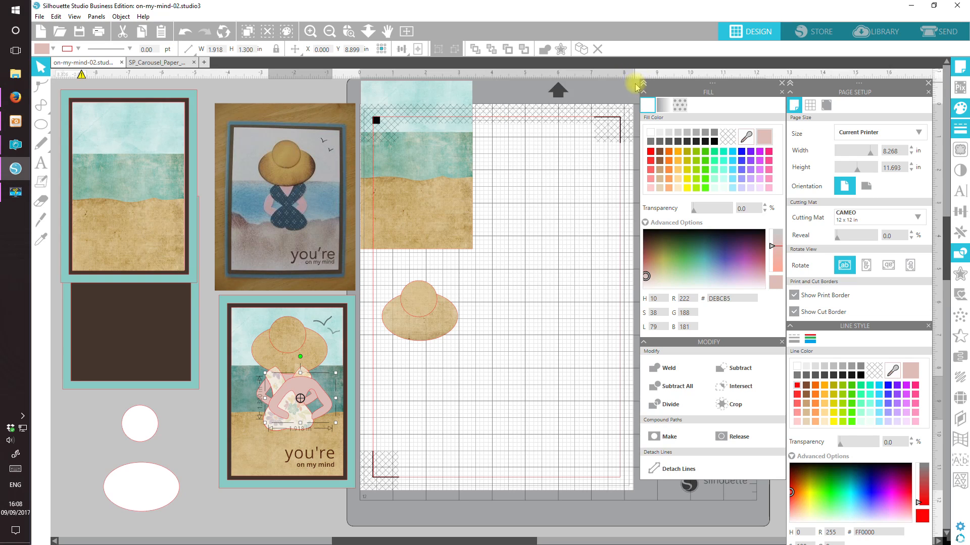
left_click(783, 343)
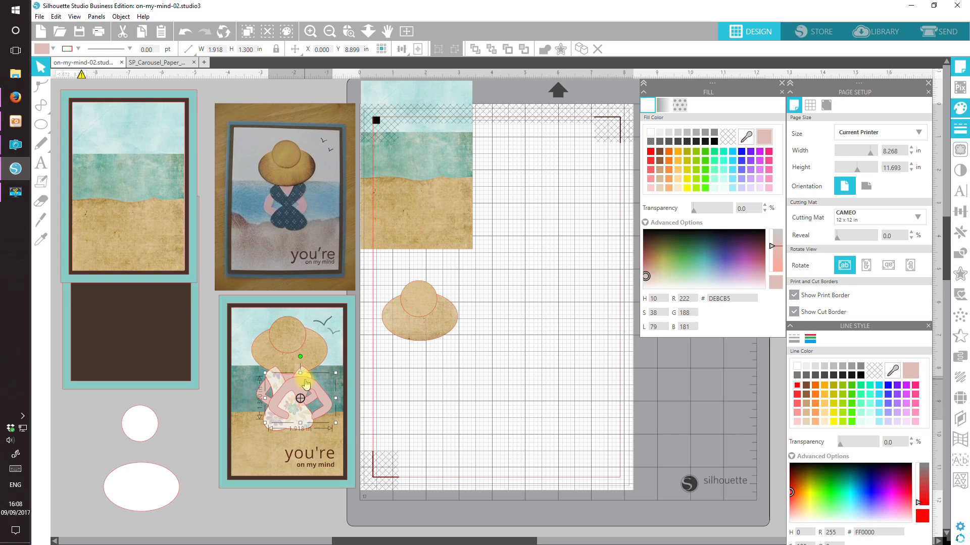
Step: Move the traced arms and the dress outline from the card onto the page and set the dress's fill transparency to 0%
left_click_drag(306, 385, 478, 396)
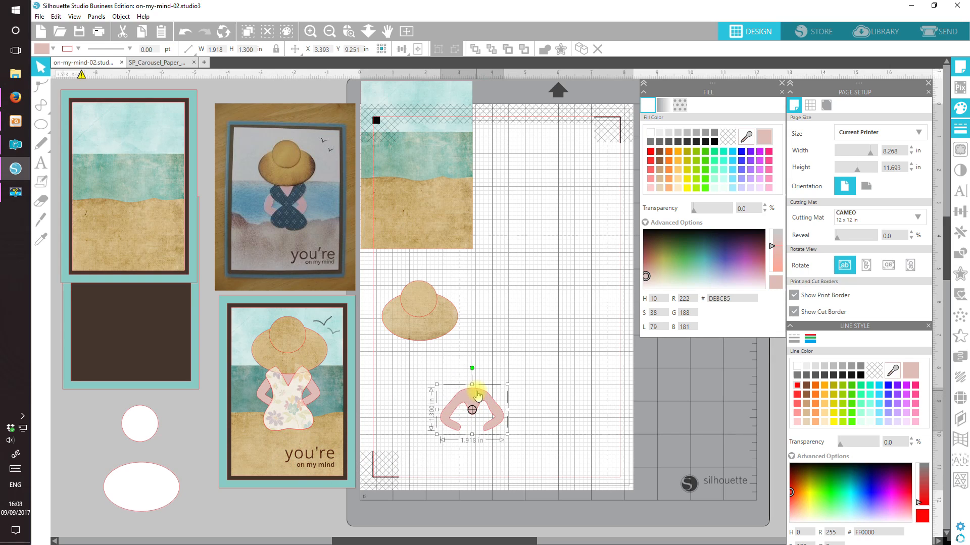
left_click_drag(299, 403, 510, 369)
left_click(571, 283)
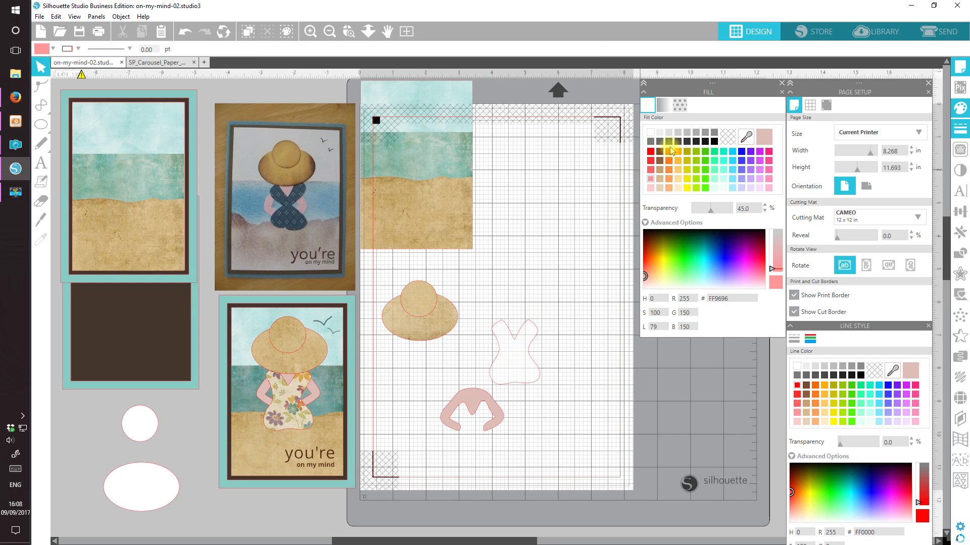
left_click_drag(710, 214, 692, 209)
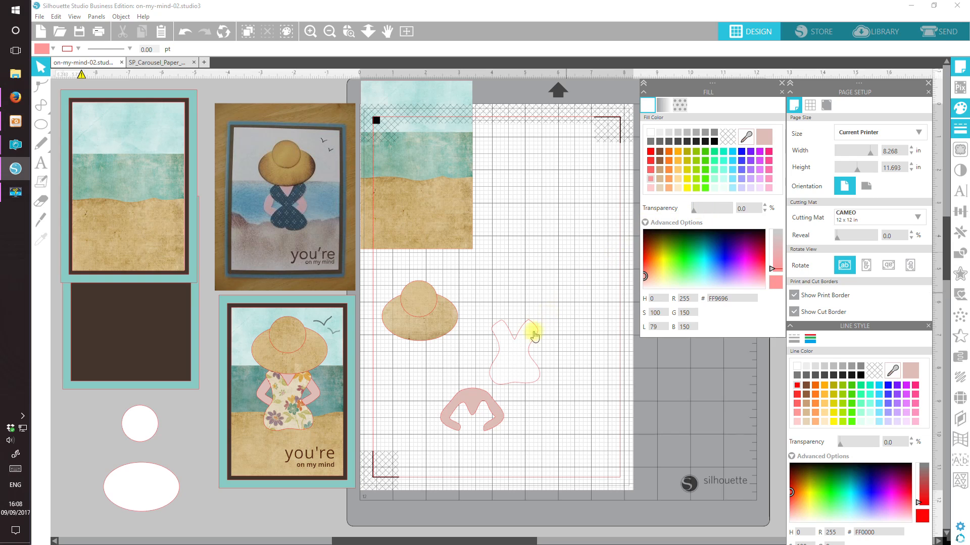
left_click_drag(519, 373, 533, 334)
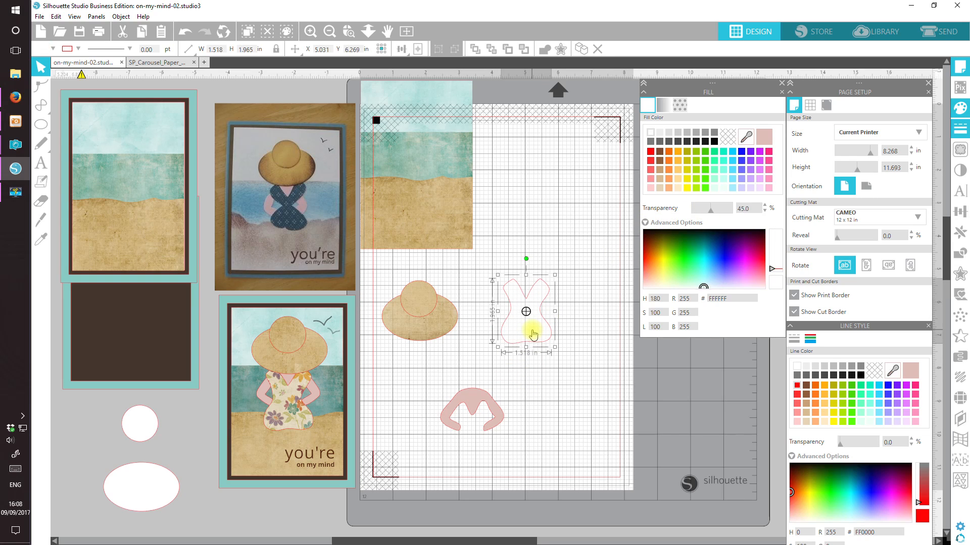
left_click_drag(710, 209, 682, 215)
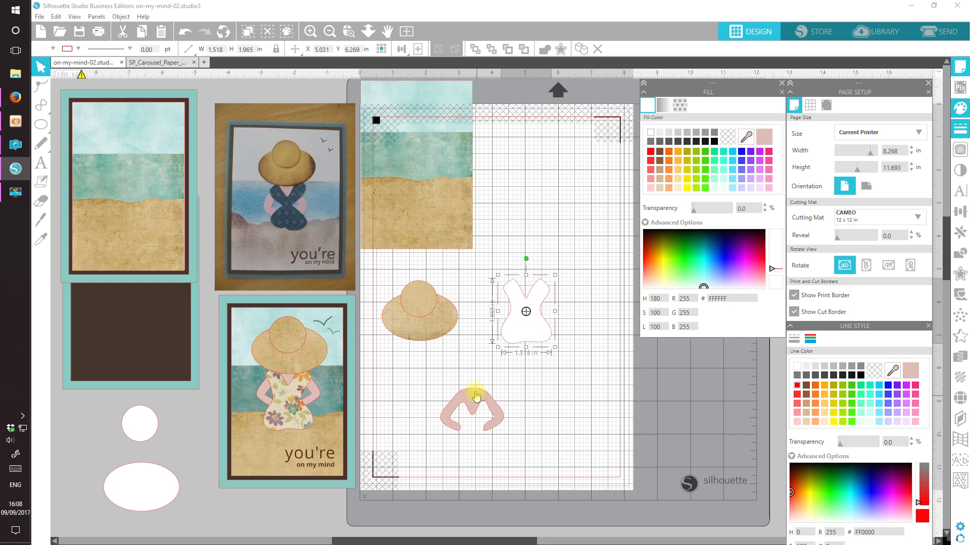
Step: Arrange the arms directly below the hat and place the dress outline beside the hat's brim
left_click_drag(470, 402, 427, 364)
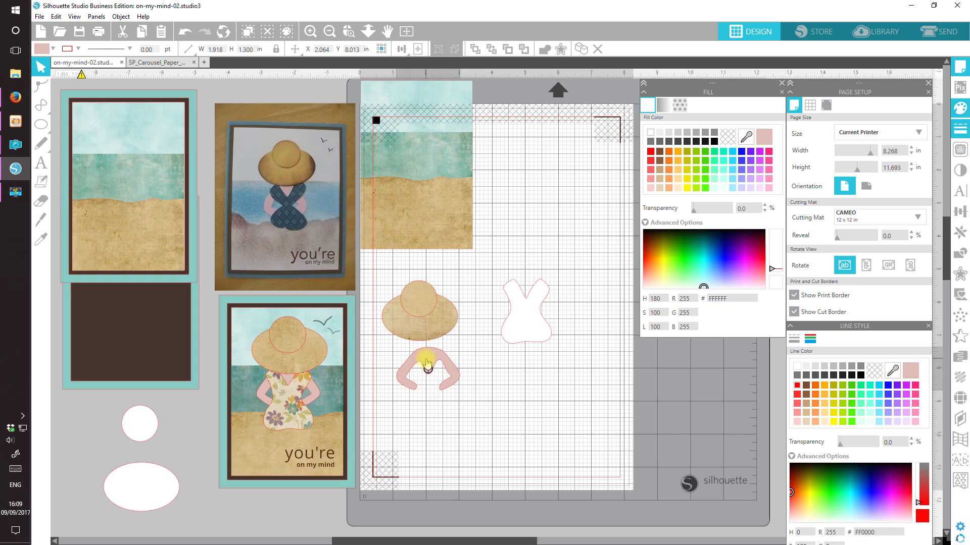
left_click_drag(521, 335, 477, 346)
left_click(530, 402)
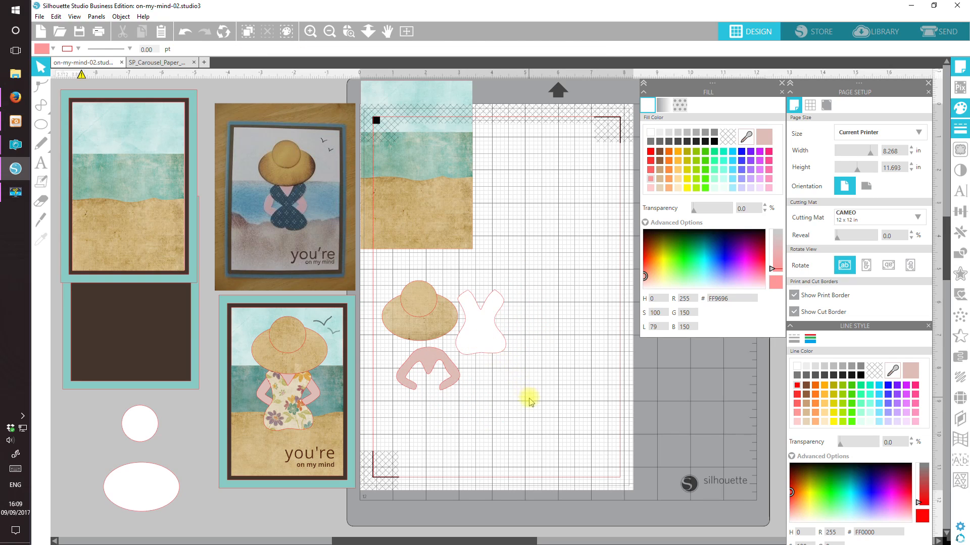
Step: Place a duplicate of the hat, arms and dress off the page below the white oval, and move the original dress to the page's empty lower-right area
left_click_drag(529, 401, 384, 277)
left_click(524, 50)
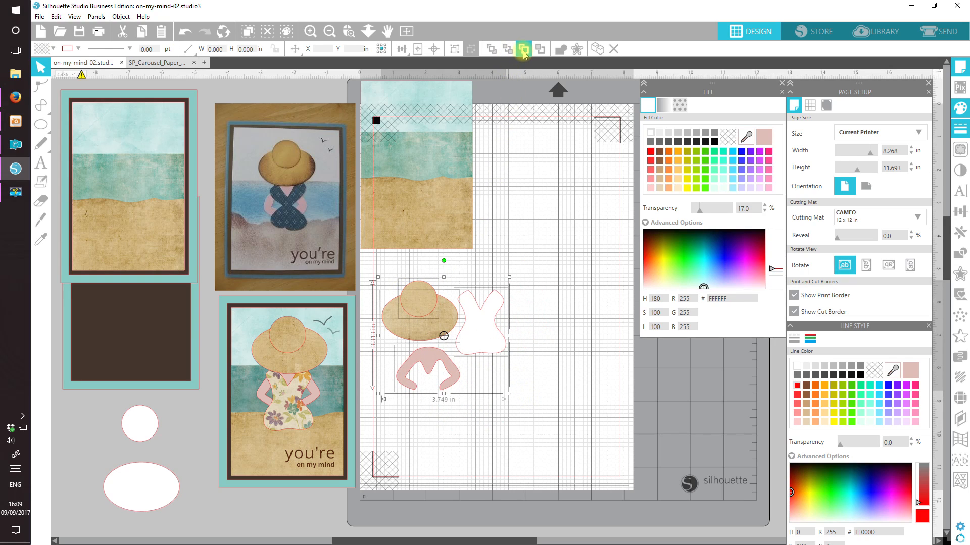
left_click(601, 49)
left_click_drag(492, 333, 207, 486)
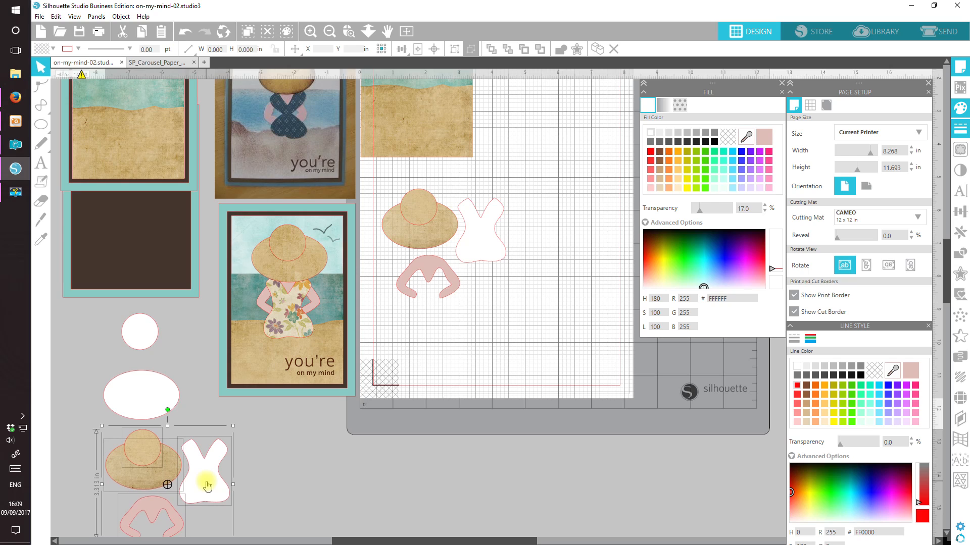
left_click_drag(947, 280, 950, 253)
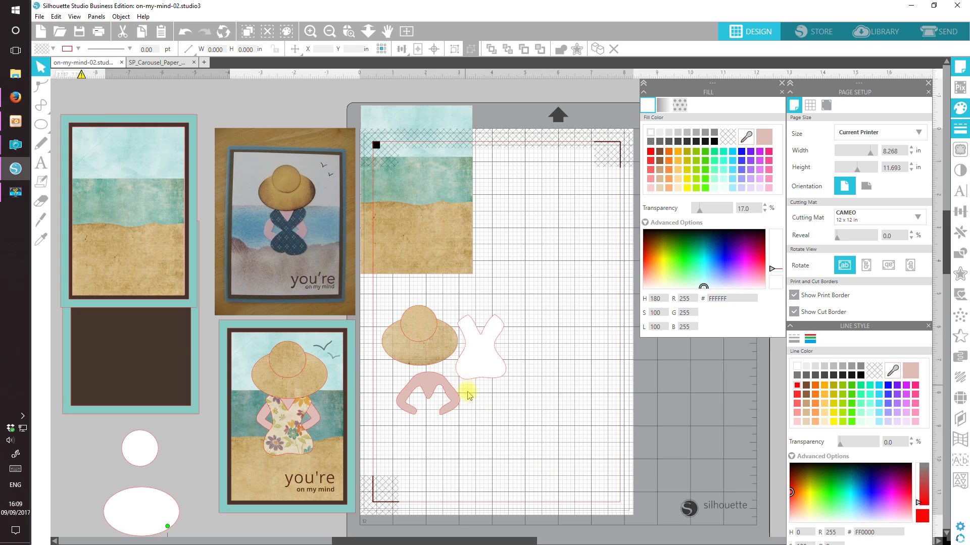
left_click(481, 353)
left_click_drag(494, 374, 568, 454)
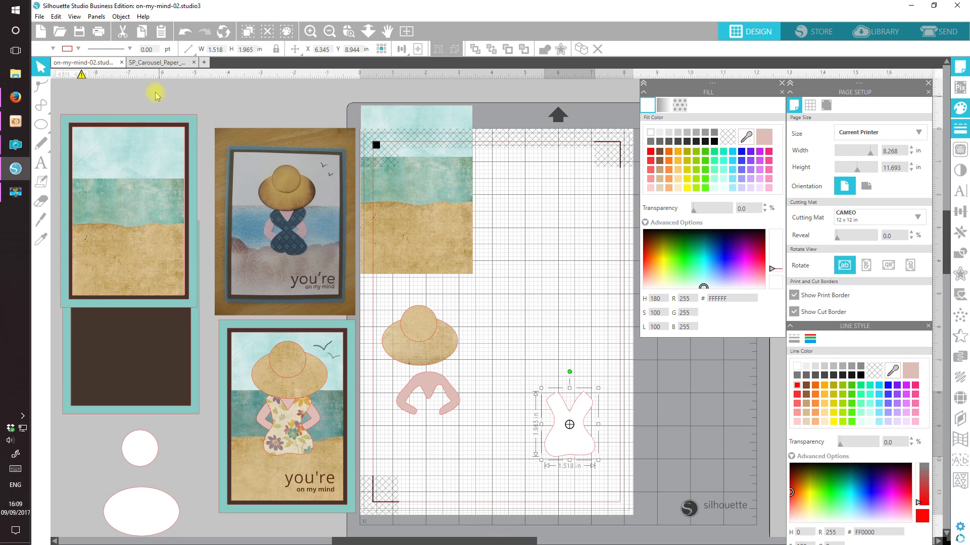
Step: Close SP_Carousel_Paper_Natural without saving its changes and open the SP_AutumnCHIC_Paper_Floral paper
left_click(188, 62)
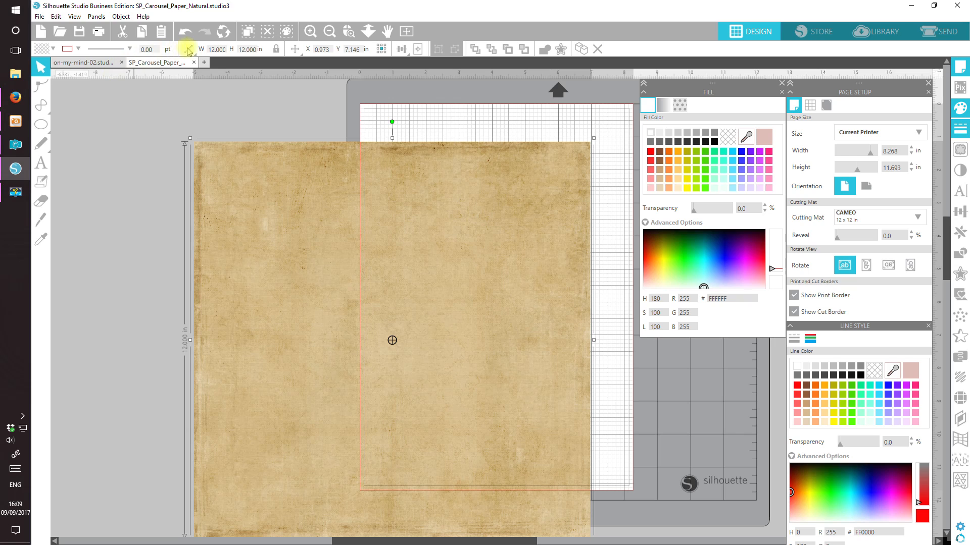
left_click(193, 62)
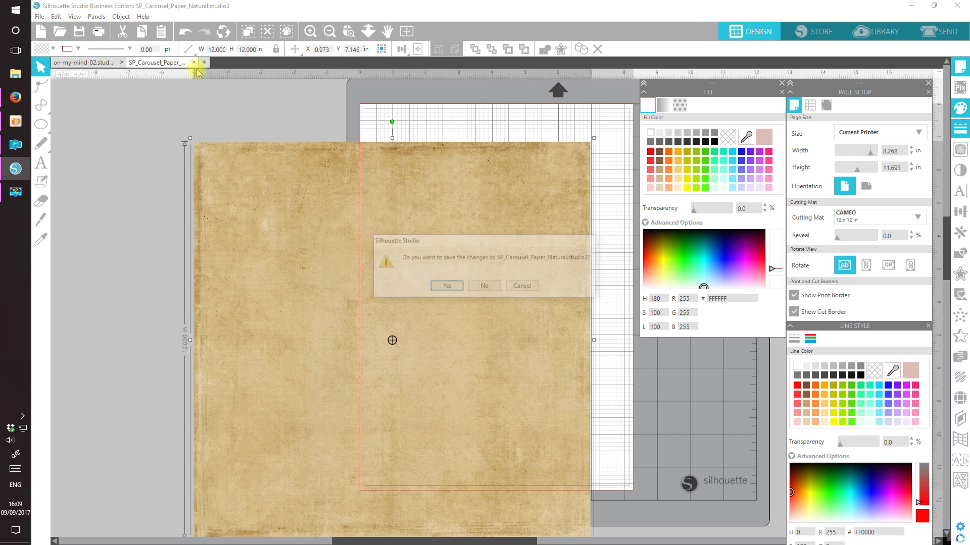
left_click(486, 286)
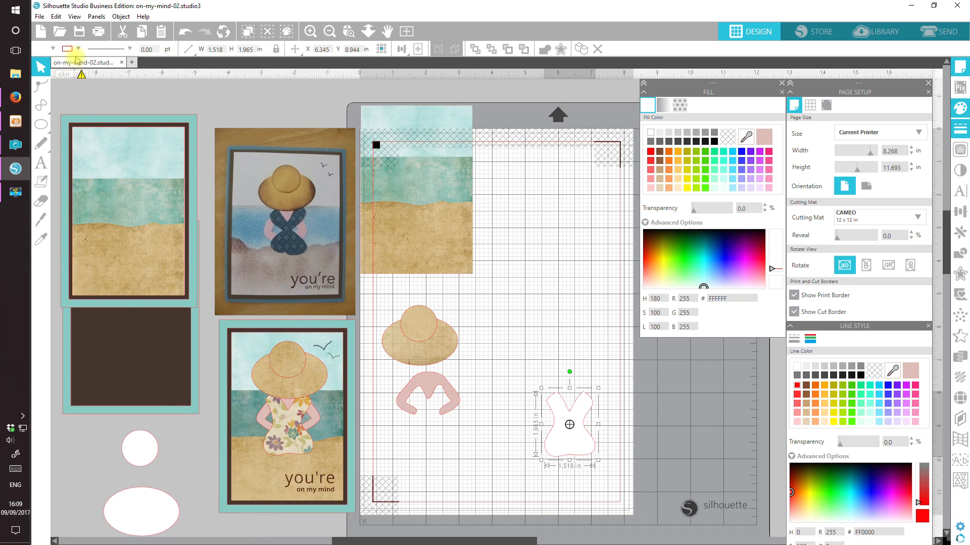
left_click(60, 32)
double_click(370, 101)
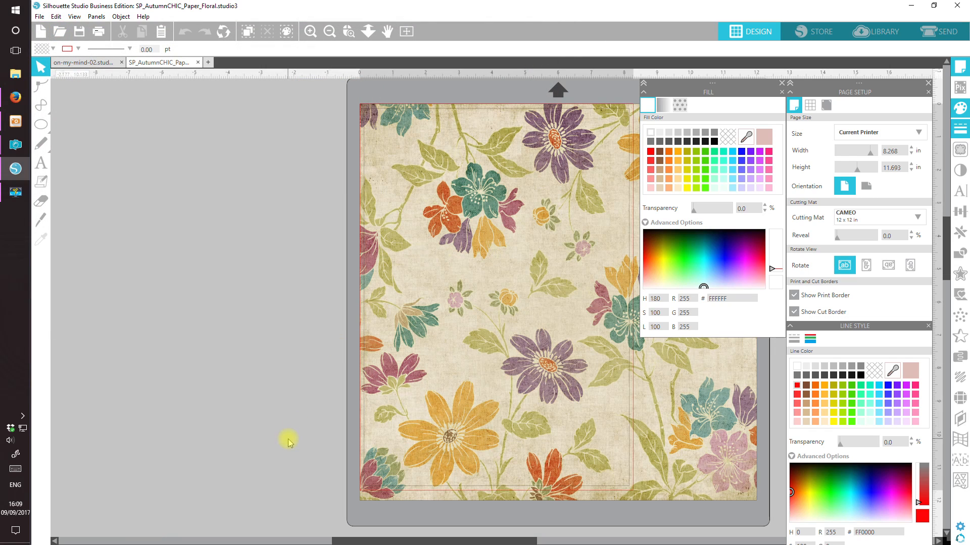
Step: Scale the floral paper proportionally to 4 inches wide and move it toward the page's left side
left_click(445, 279)
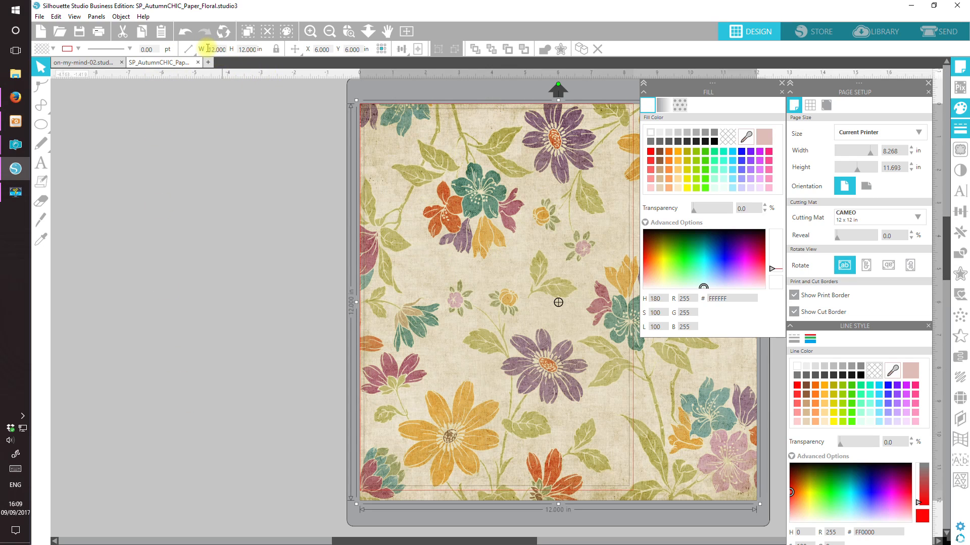
double_click(215, 49)
type("4")
key("Return")
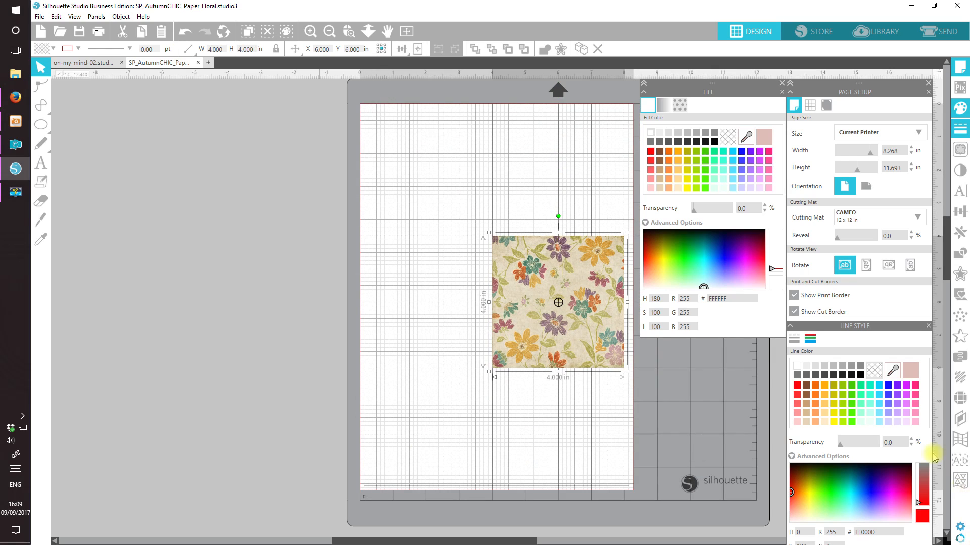
left_click_drag(555, 325, 423, 356)
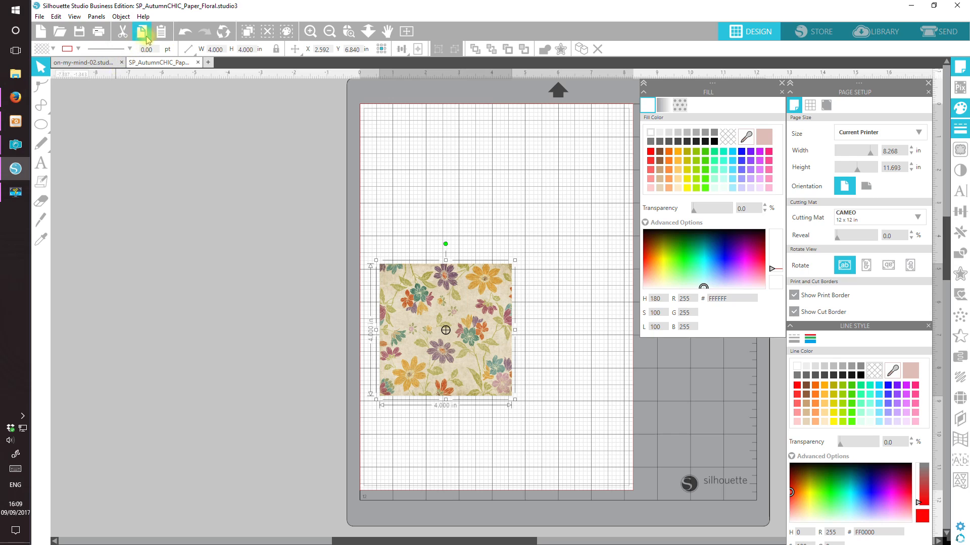
Step: Copy the floral paper into on-my-mind-02, set its transparency to about 44%, and position it over the dress outline
left_click(92, 62)
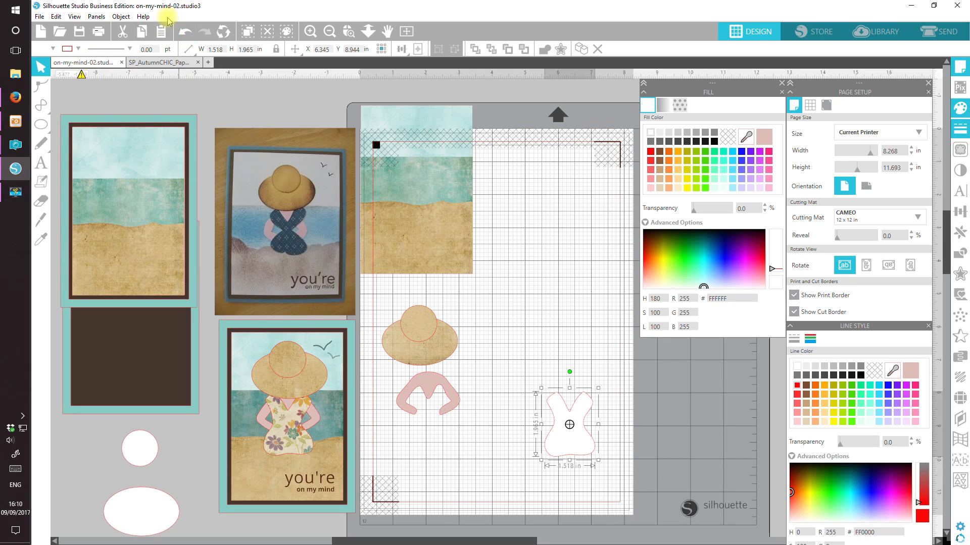
left_click(161, 32)
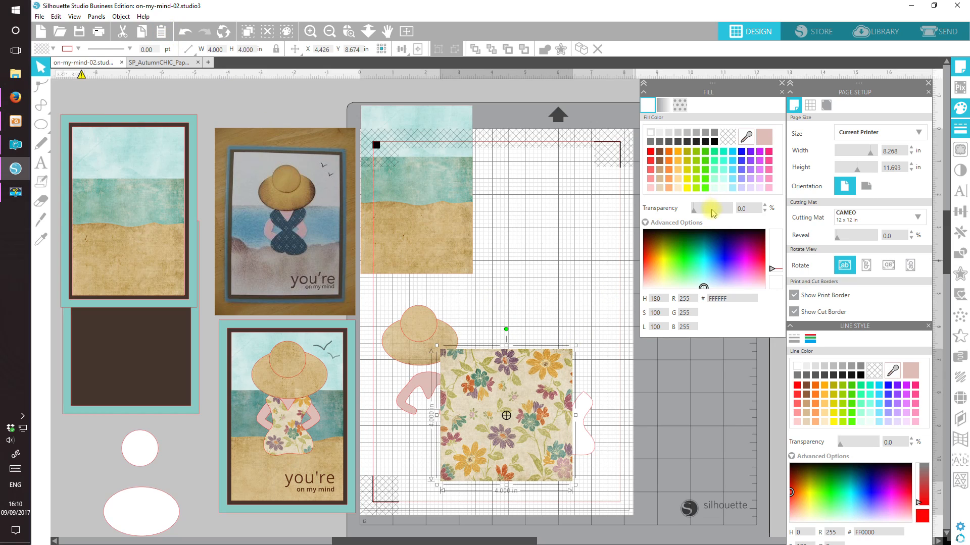
left_click(711, 209)
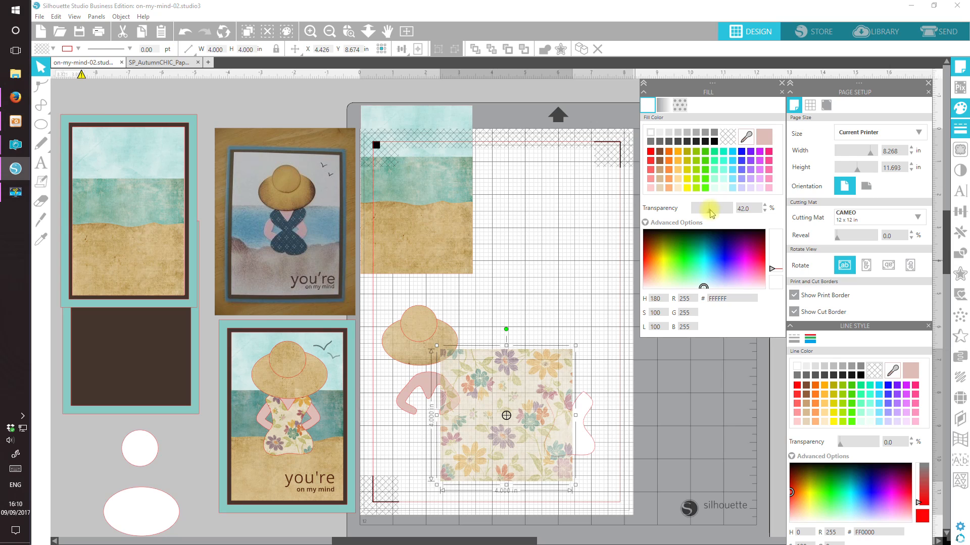
left_click_drag(523, 385, 579, 385)
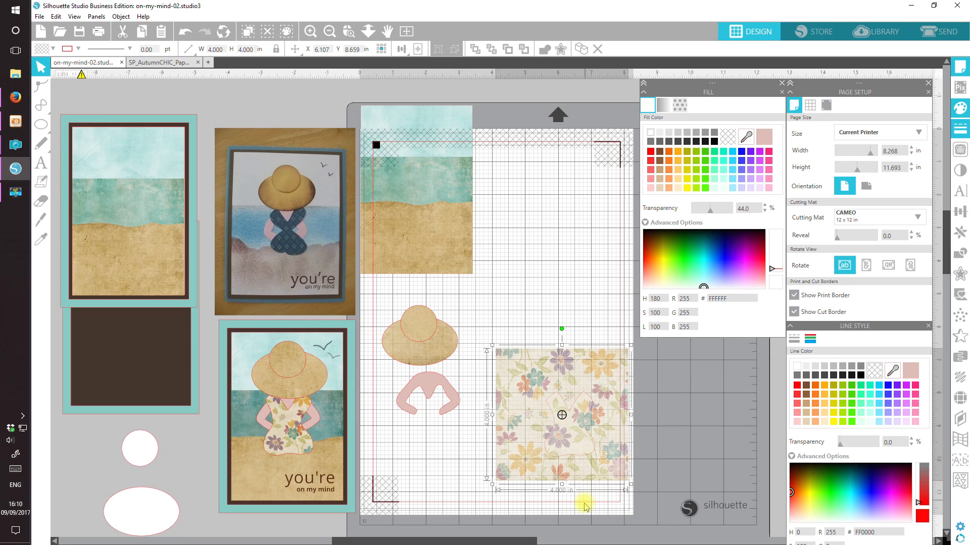
left_click_drag(611, 472, 613, 477)
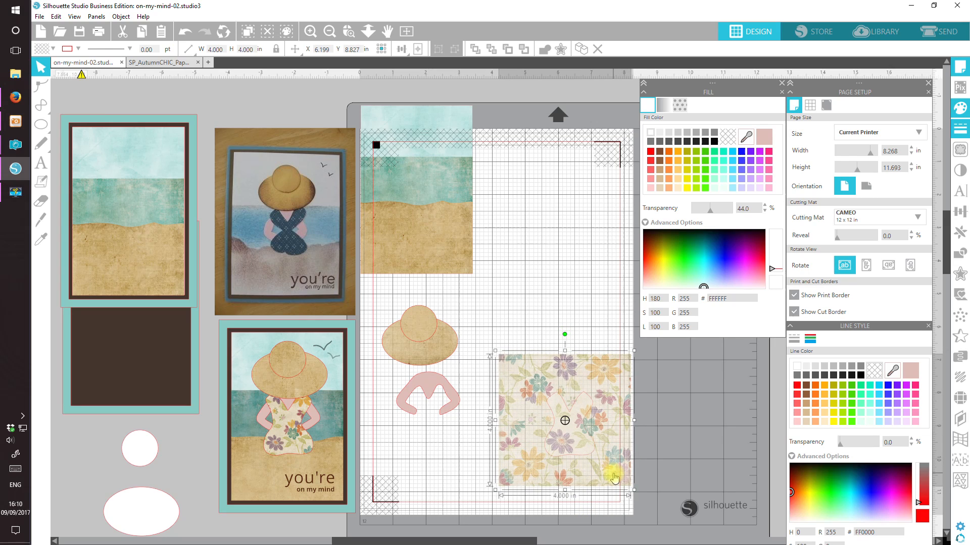
Step: Scale the floral paper down to about 2.97 inches square and tilt it slightly counterclockwise over the dress outline
left_click_drag(633, 349, 610, 374)
left_click_drag(597, 448, 602, 444)
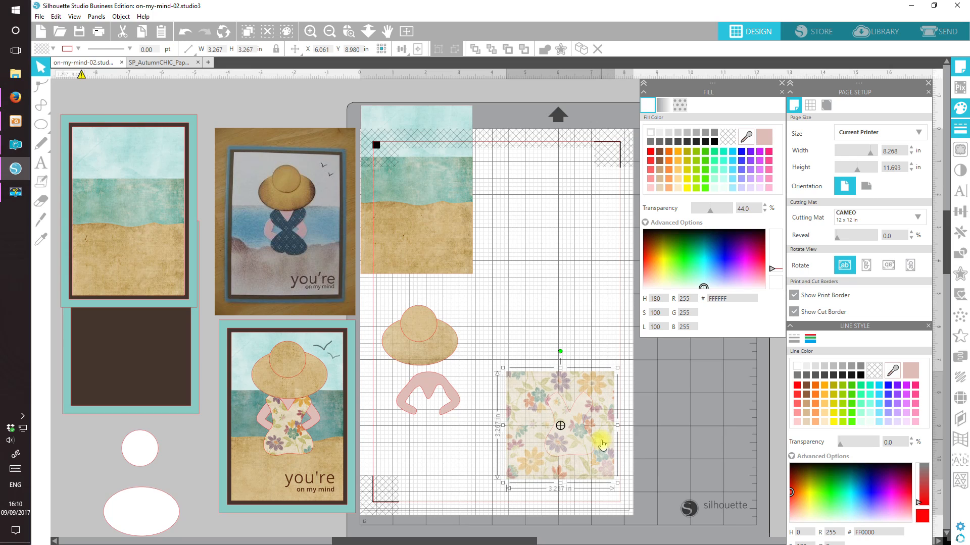
left_click_drag(503, 368, 513, 372)
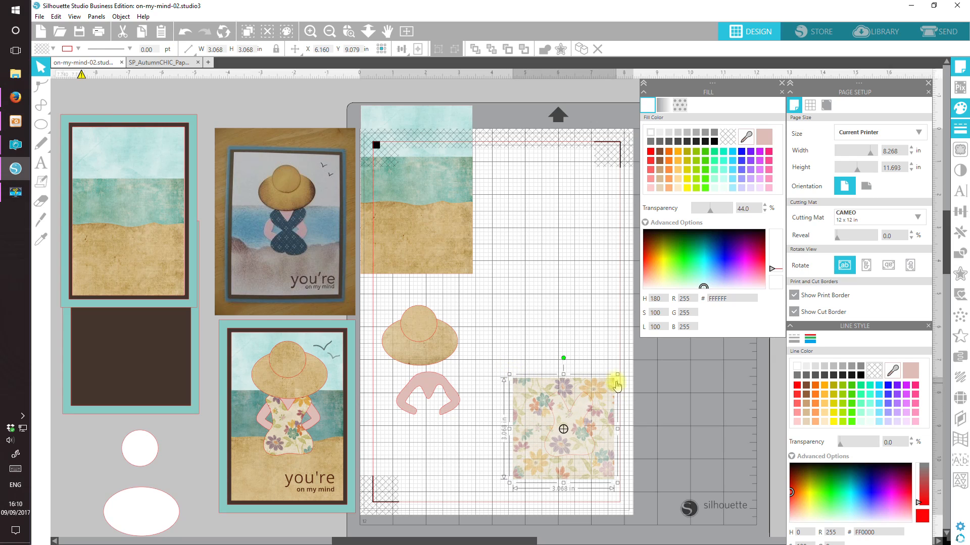
left_click_drag(563, 359, 550, 360)
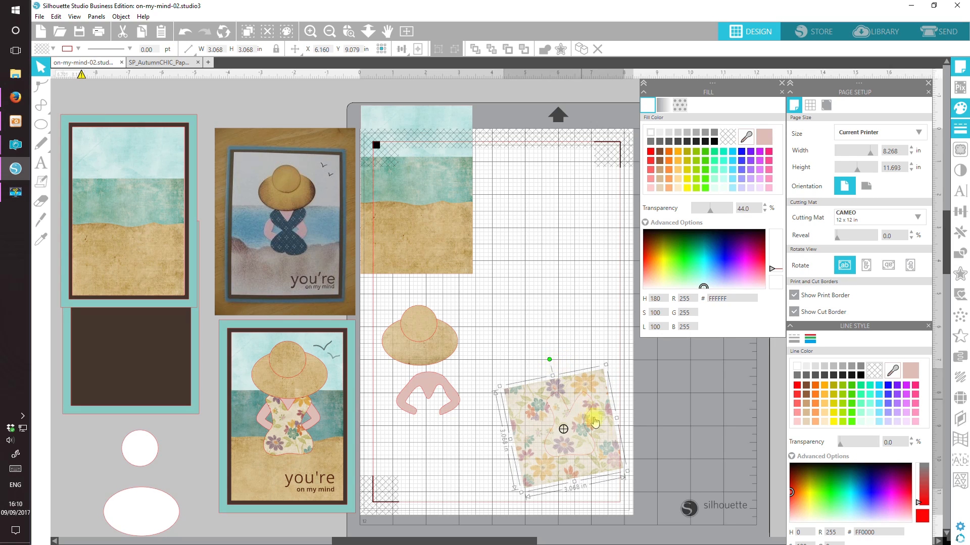
left_click_drag(608, 448, 601, 446)
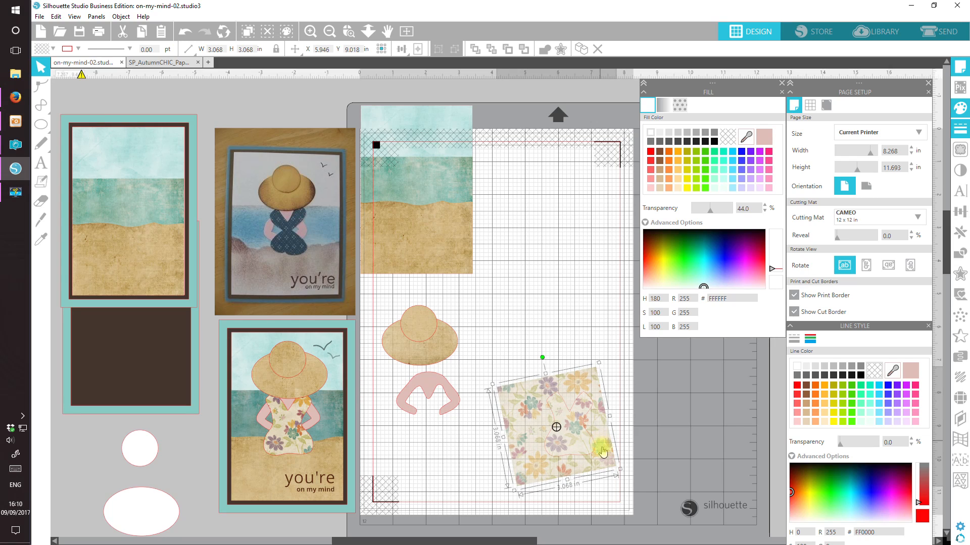
left_click_drag(620, 469, 599, 458)
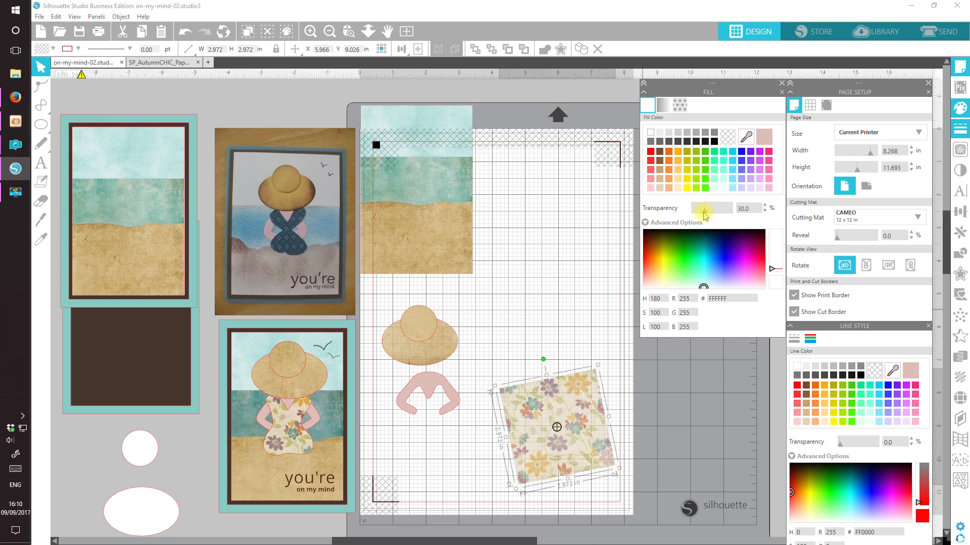
Step: Set the floral paper's transparency to 0% and crop the paper to the dress shape
left_click_drag(706, 216, 691, 211)
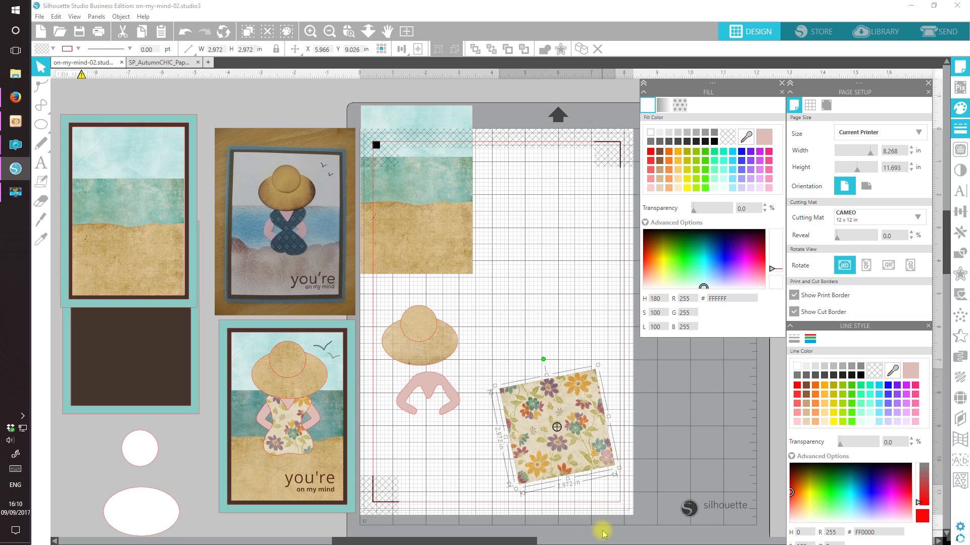
left_click_drag(649, 516, 508, 360)
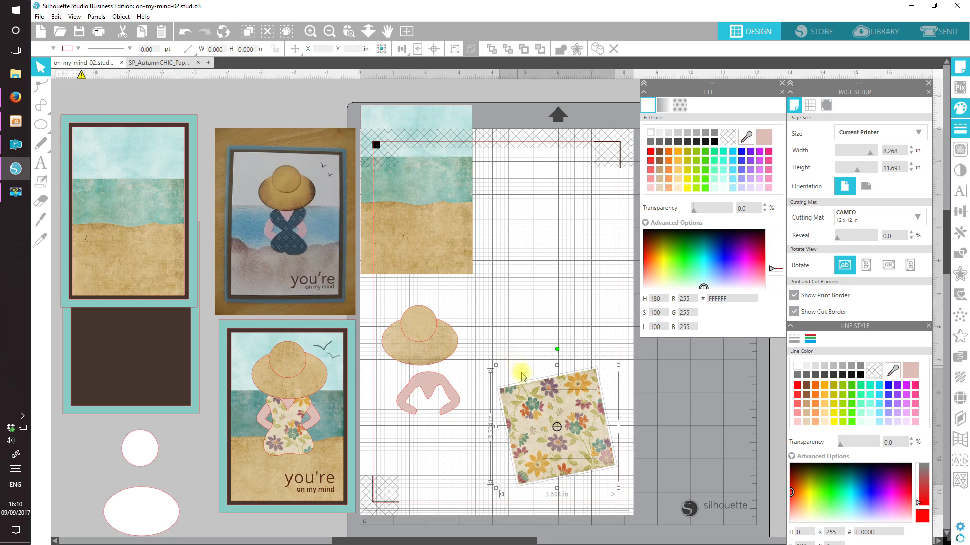
left_click(963, 255)
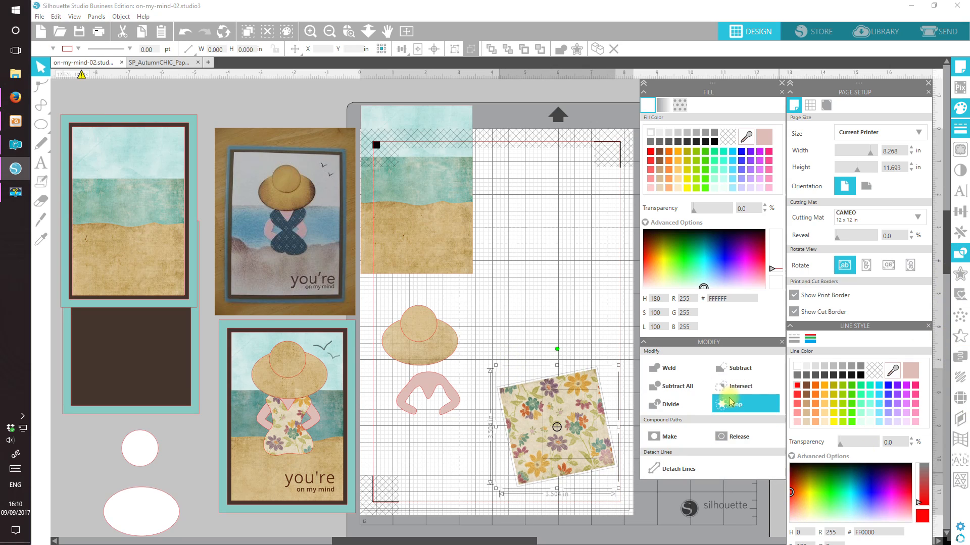
left_click(730, 404)
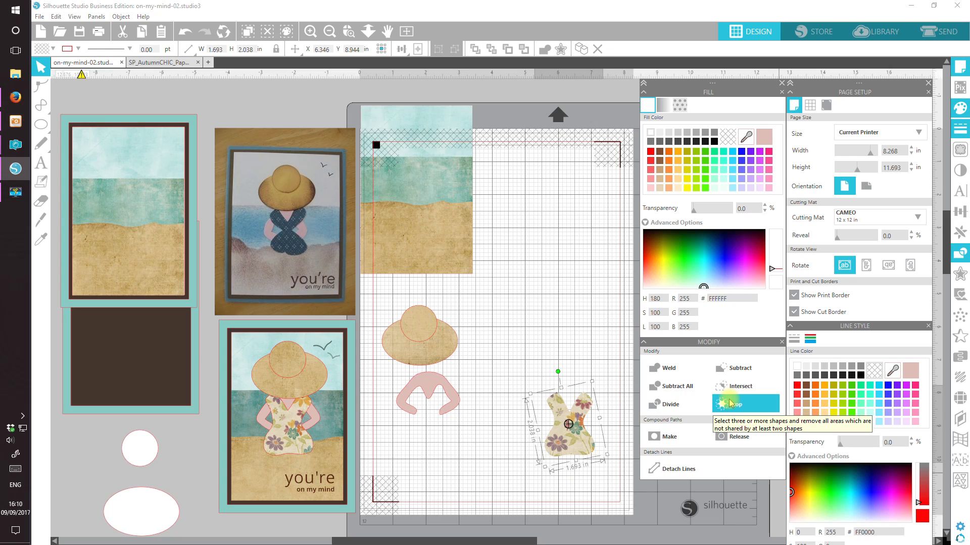
Step: Give the floral dress a red outline, close the Modify panel, and place the dress over the arms below the hat
left_click(797, 386)
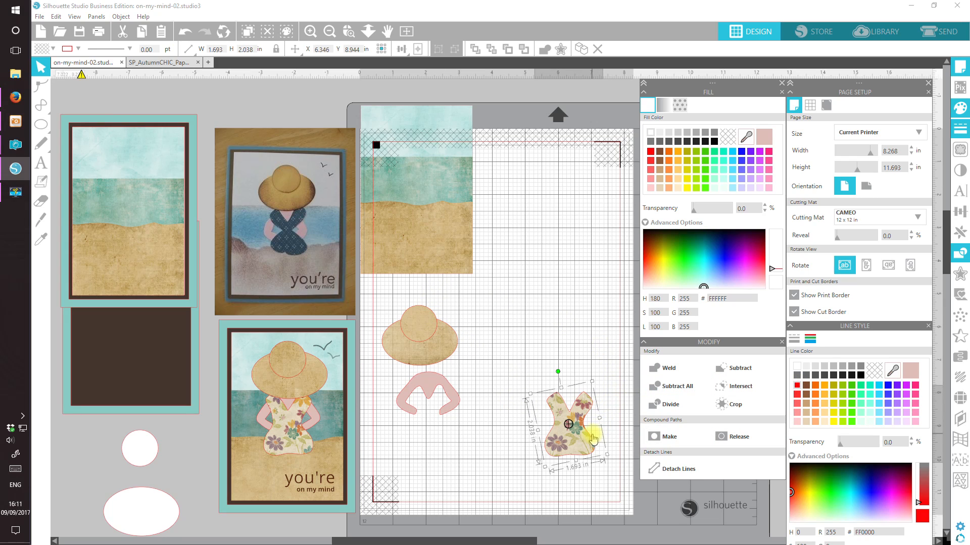
left_click_drag(593, 439, 571, 445)
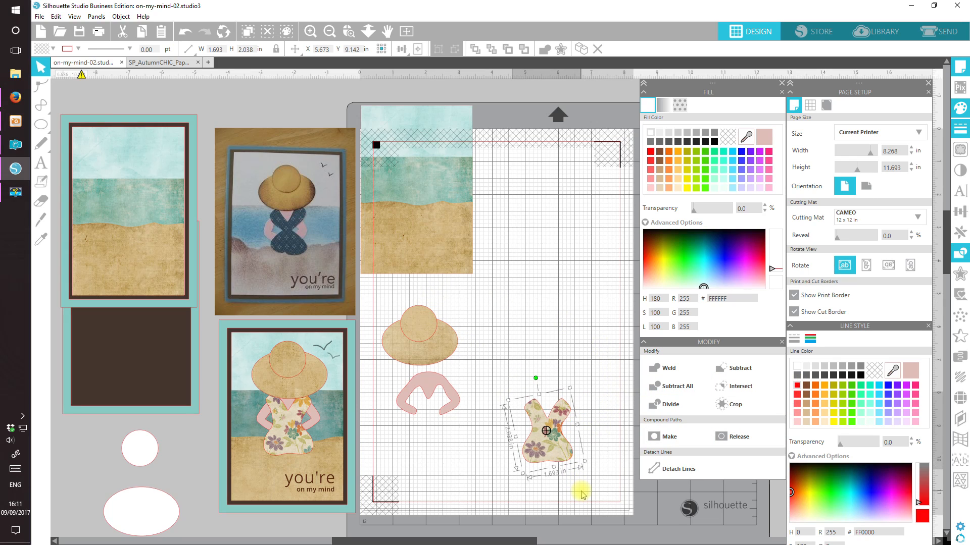
left_click(783, 342)
left_click_drag(558, 456, 443, 429)
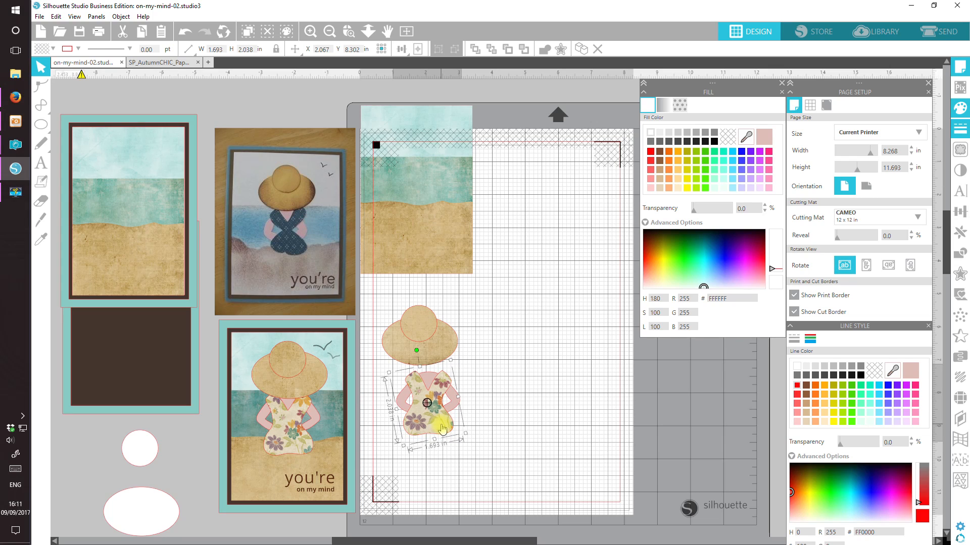
Step: Bring the hat brim to the front, set its transparency to 0%, and position it over the shoulders of the dress and arms
left_click_drag(442, 429, 443, 430)
left_click_drag(455, 337, 459, 358)
left_click(479, 49)
left_click_drag(441, 359, 447, 363)
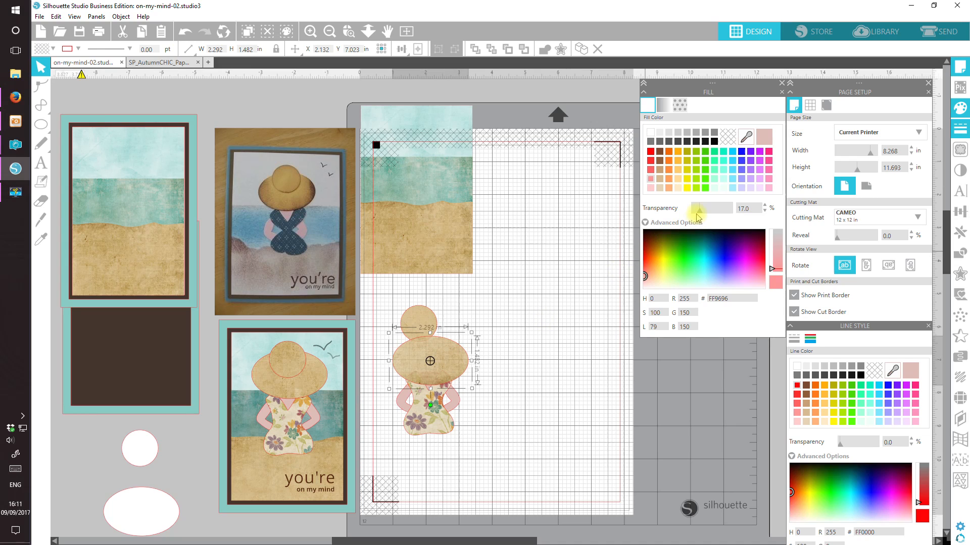
left_click_drag(698, 208, 690, 209)
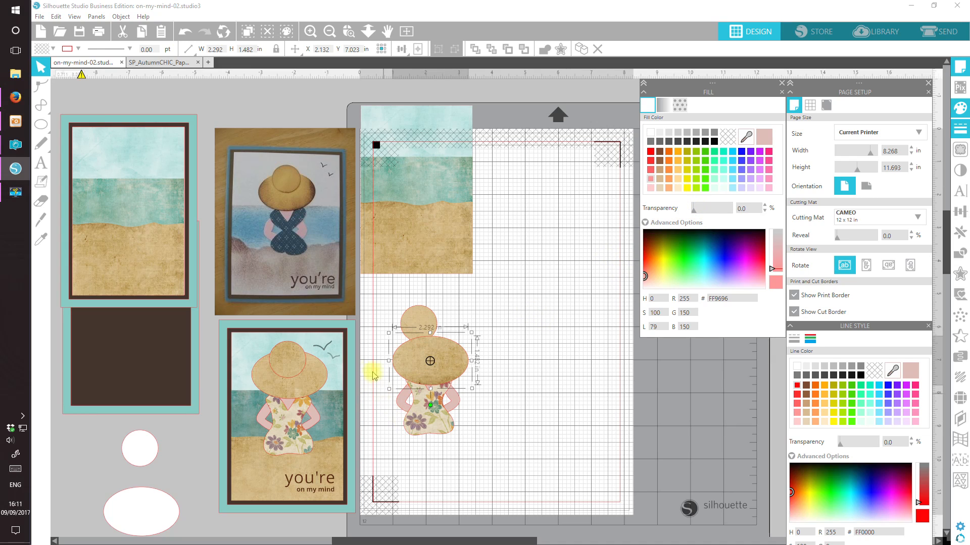
left_click_drag(453, 370, 452, 360)
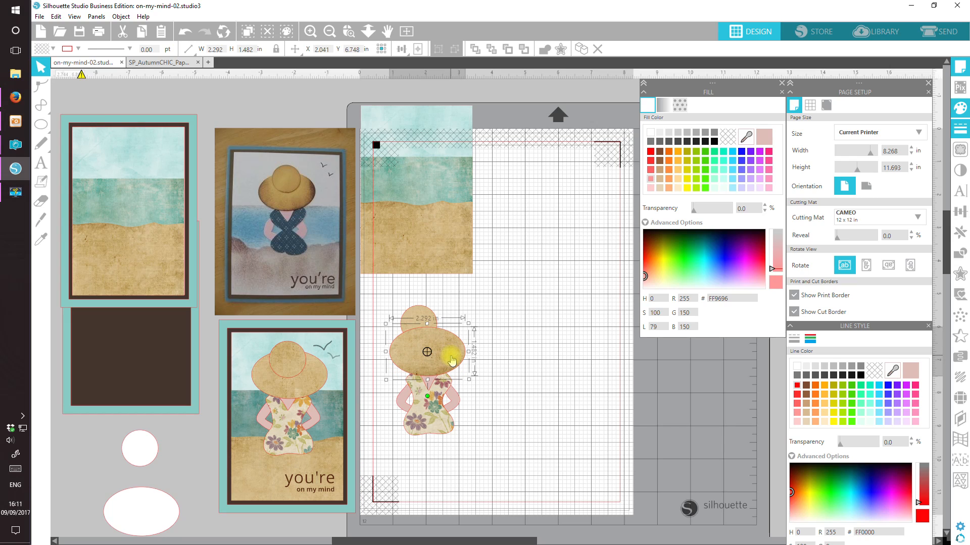
Step: Bring the round hat crown to the front and position it centrally over the upper part of the brim
left_click(413, 320)
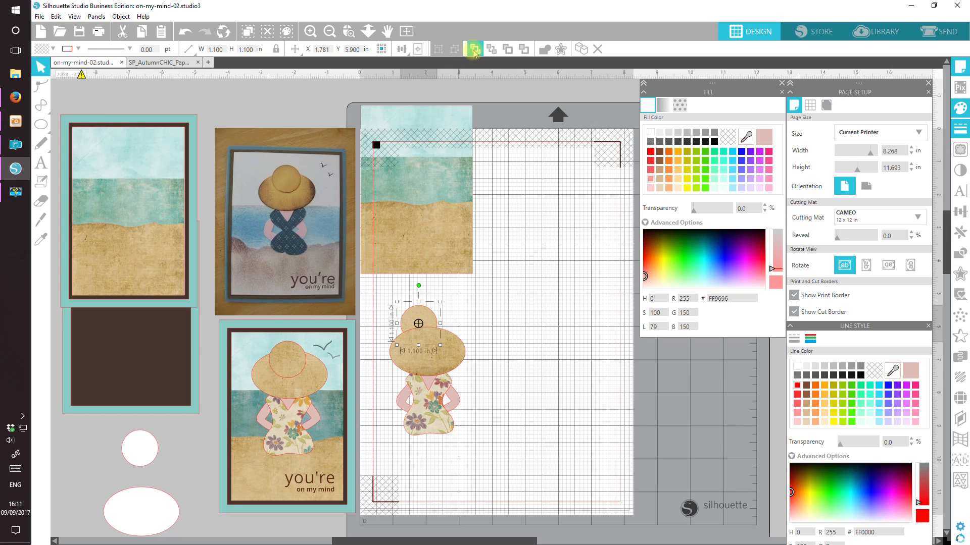
left_click_drag(430, 339, 433, 350)
left_click(500, 452)
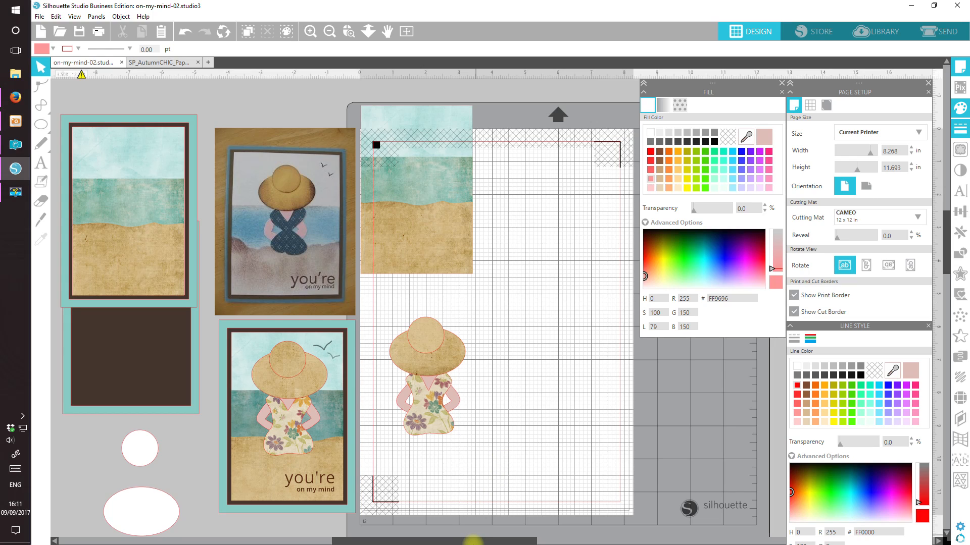
left_click(424, 337)
left_click_drag(425, 337, 422, 339)
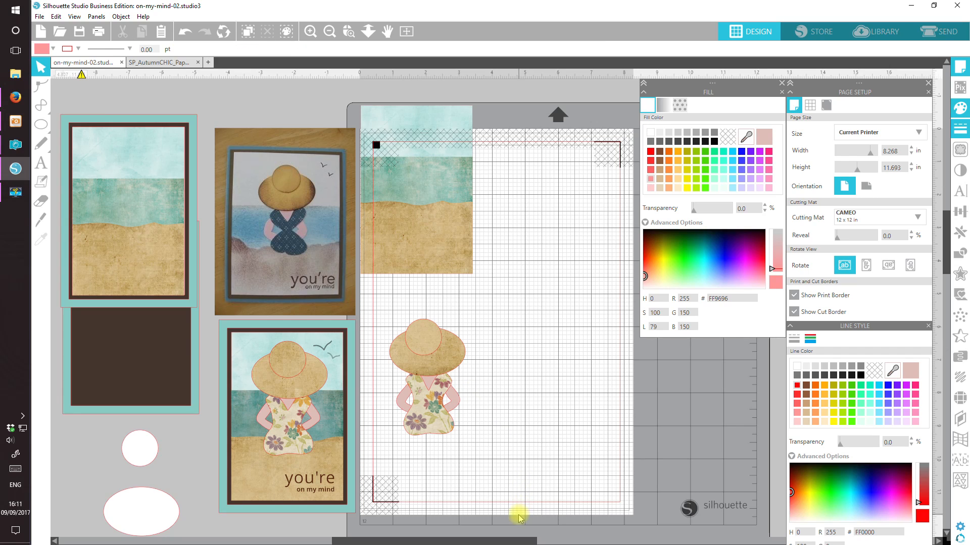
Step: Group the lady's pieces and move them off the page, and move the beach background to the middle of the page
left_click_drag(465, 448, 677, 372)
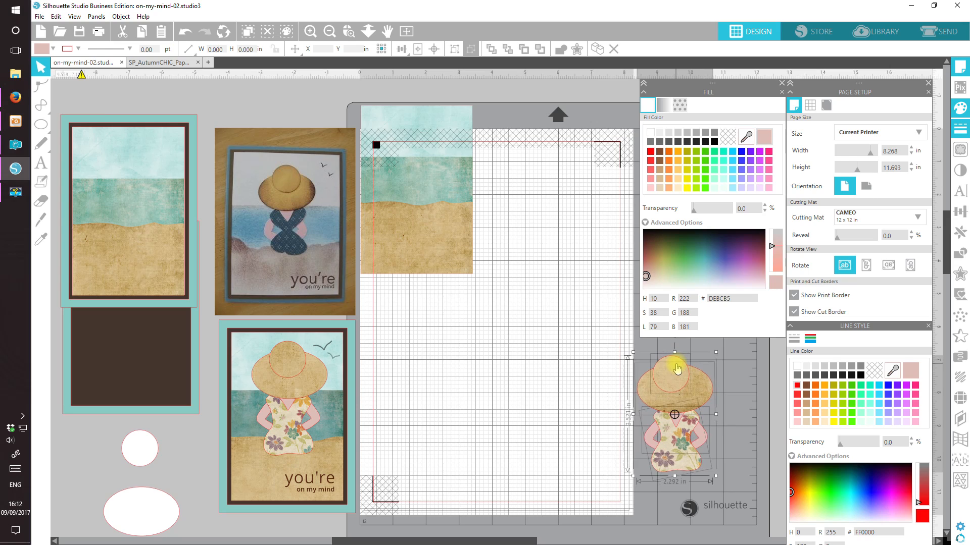
left_click_drag(441, 253, 520, 348)
left_click(420, 430)
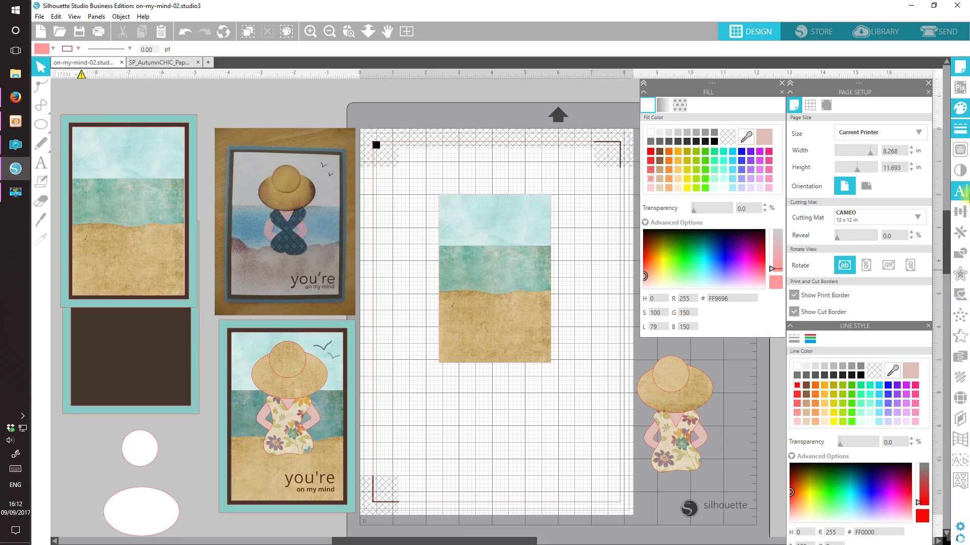
Step: Bring up the text style settings and dock them beside the fill settings
left_click(961, 191)
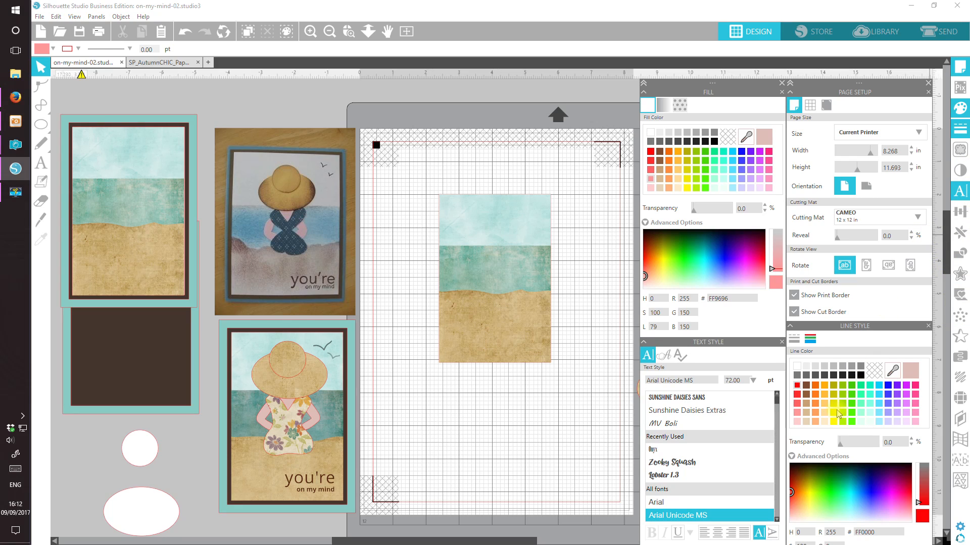
left_click_drag(440, 542, 476, 542)
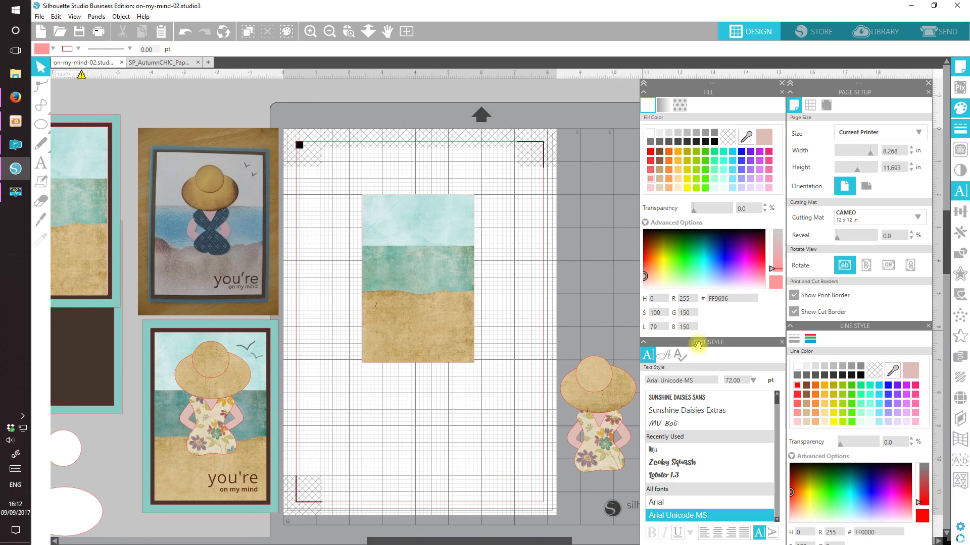
left_click_drag(698, 345, 561, 95)
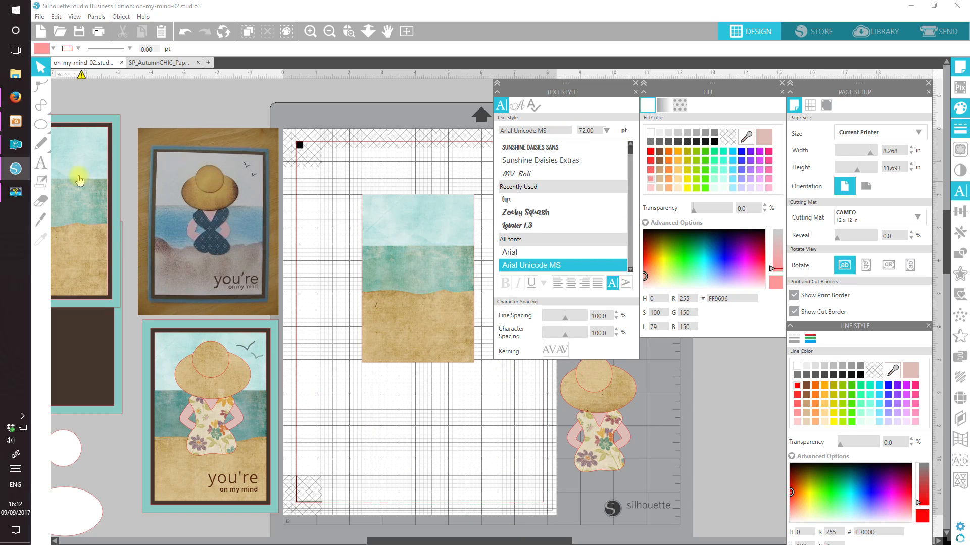
Step: Activate the Text tool and sample the finished card's dark brown (542F28) as the fill colour
left_click(48, 162)
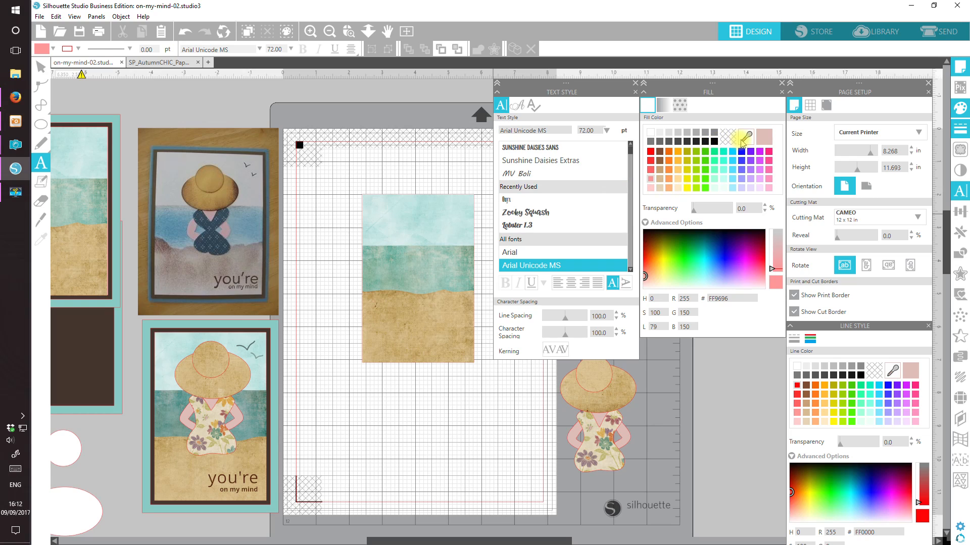
left_click(746, 135)
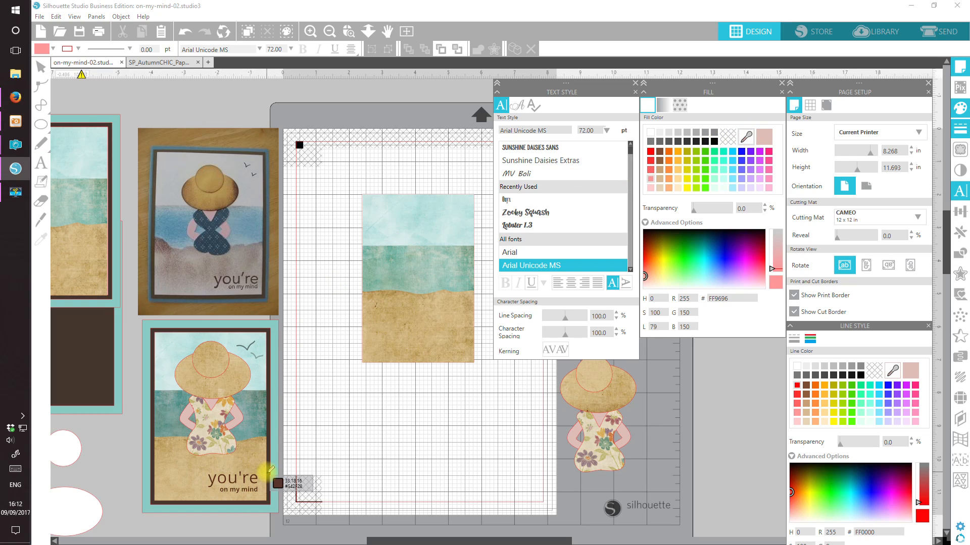
left_click(270, 471)
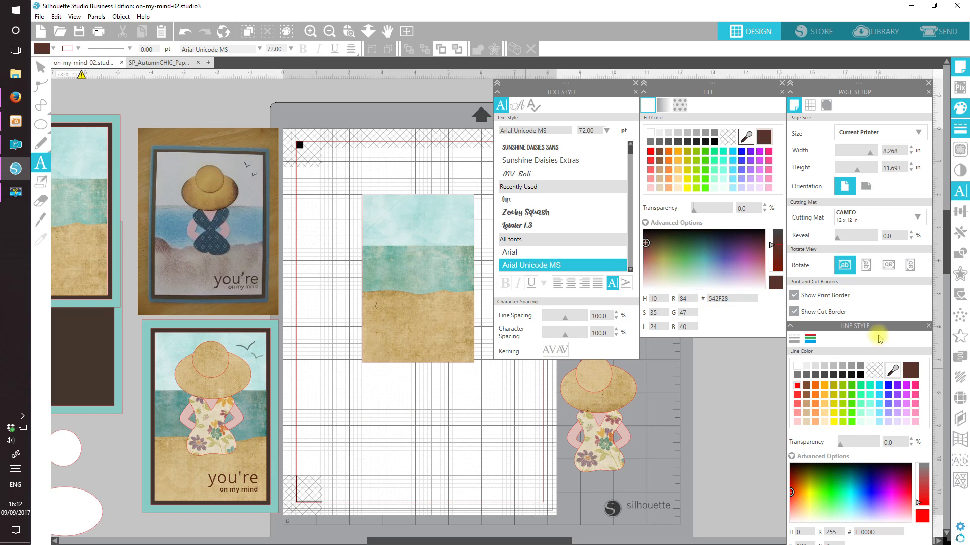
left_click(894, 372)
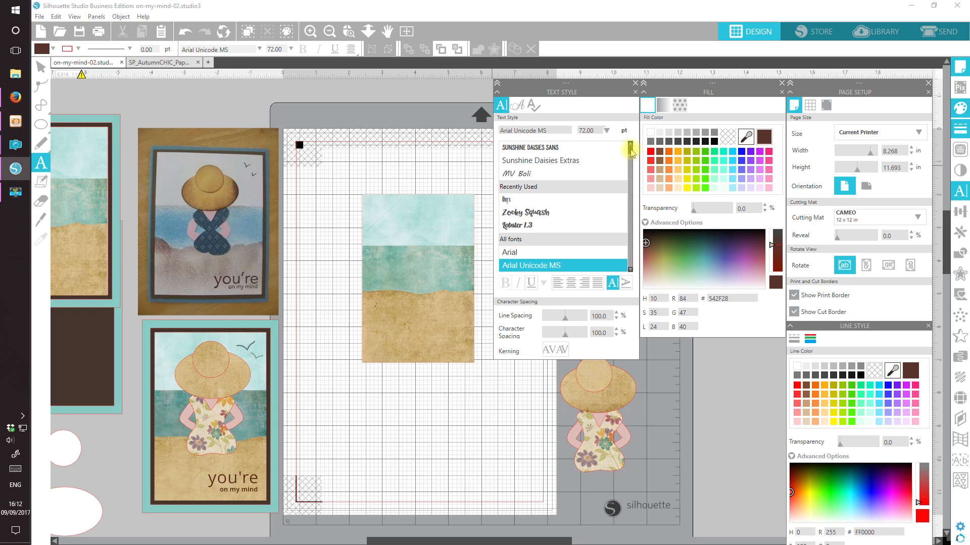
Step: Set the font to Open Sans at 20 pt and add the text "you're" below the beach background
scroll(630, 156, "down", 20)
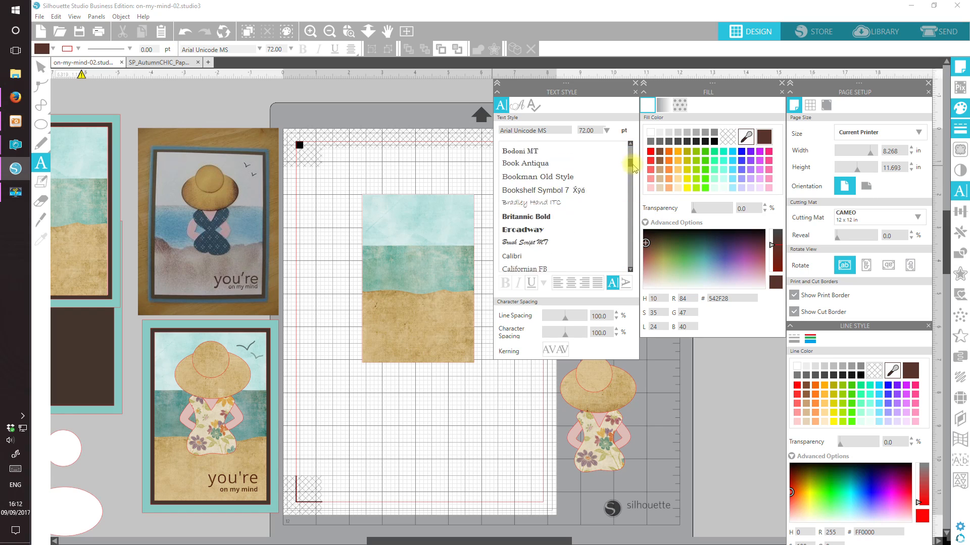
scroll(637, 233, "down", 8)
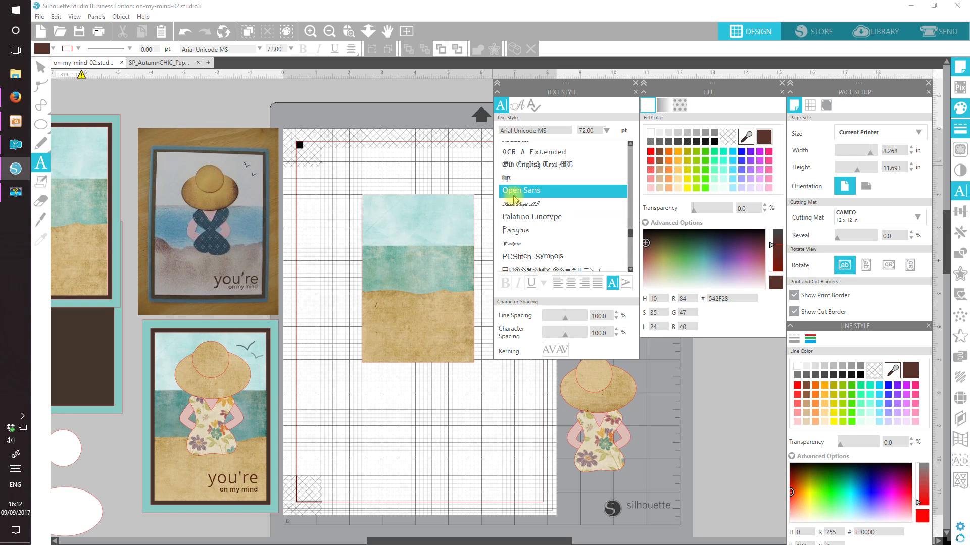
left_click(515, 197)
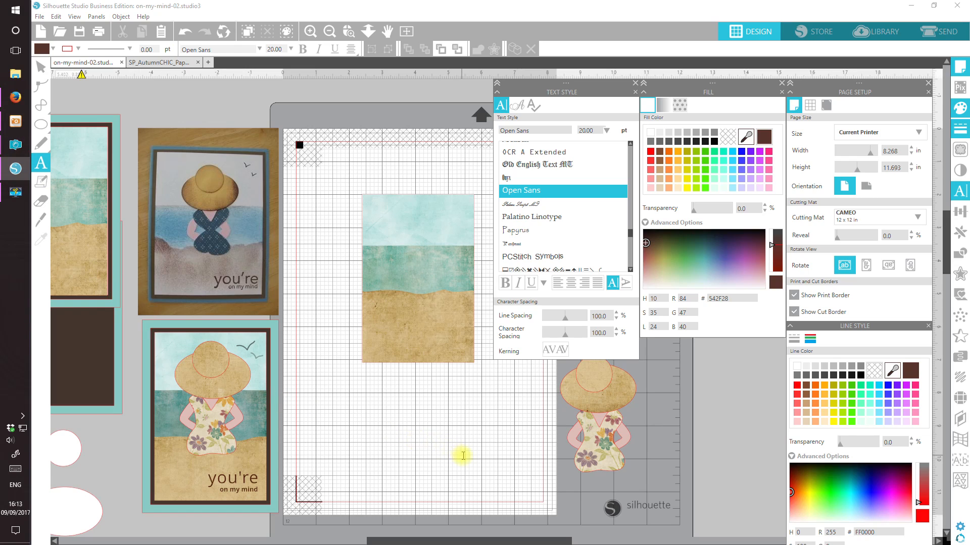
left_click(421, 441)
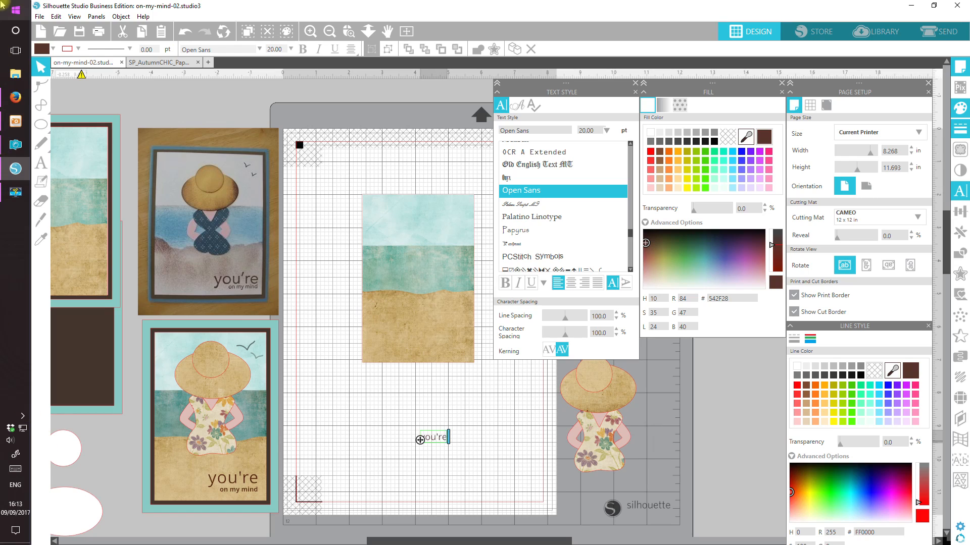
left_click(460, 463)
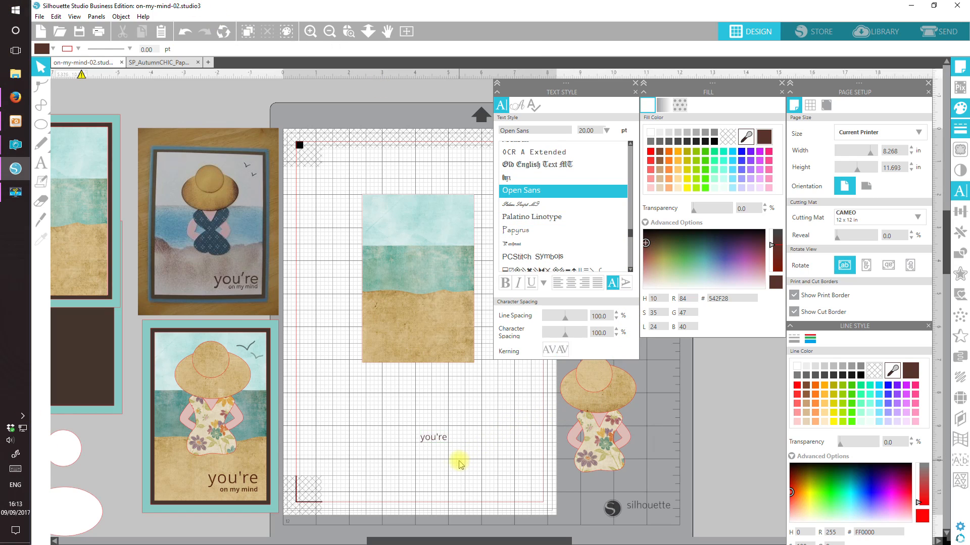
Step: Enlarge the "you're" text to 36 pt and place it in the lower right corner of the sand
left_click(428, 441)
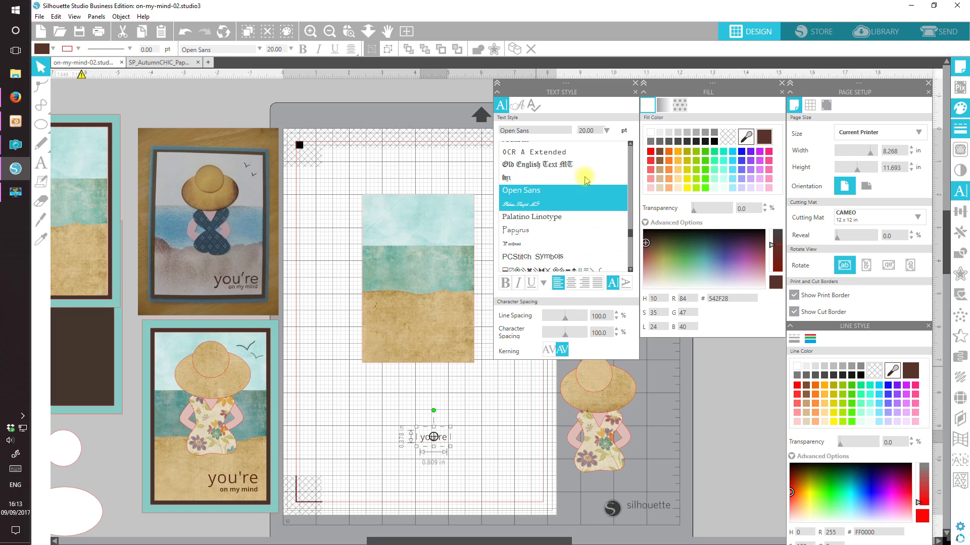
left_click(607, 130)
scroll(611, 180, "down", 2)
scroll(611, 183, "down", 1)
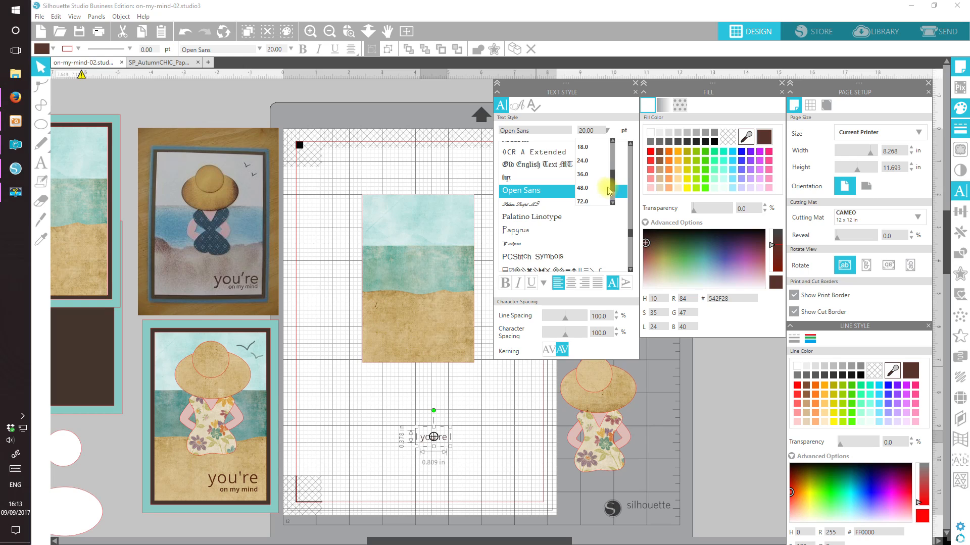
left_click(587, 178)
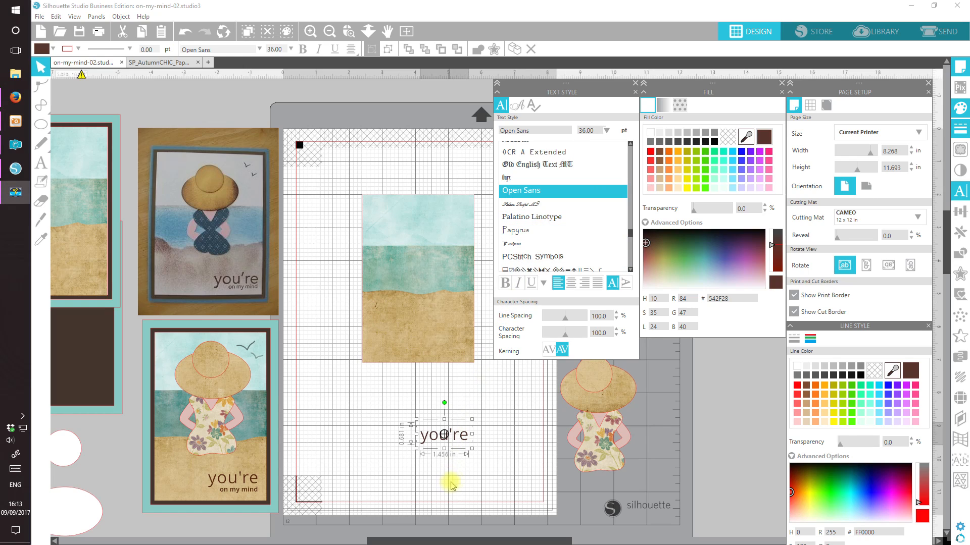
left_click(454, 464)
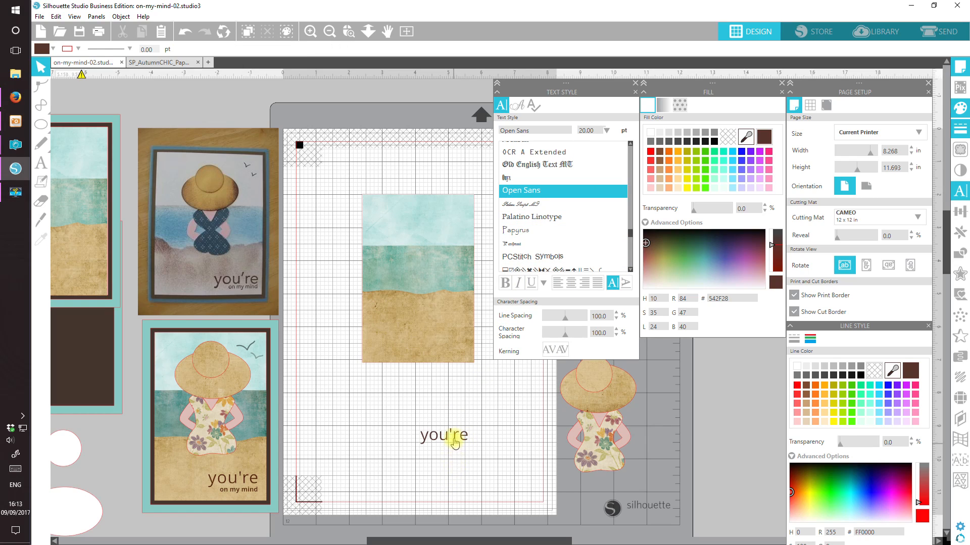
left_click_drag(455, 440, 453, 337)
Step: Move the grouped lady onto the beach background, centred above the "you're" text
left_click(592, 384)
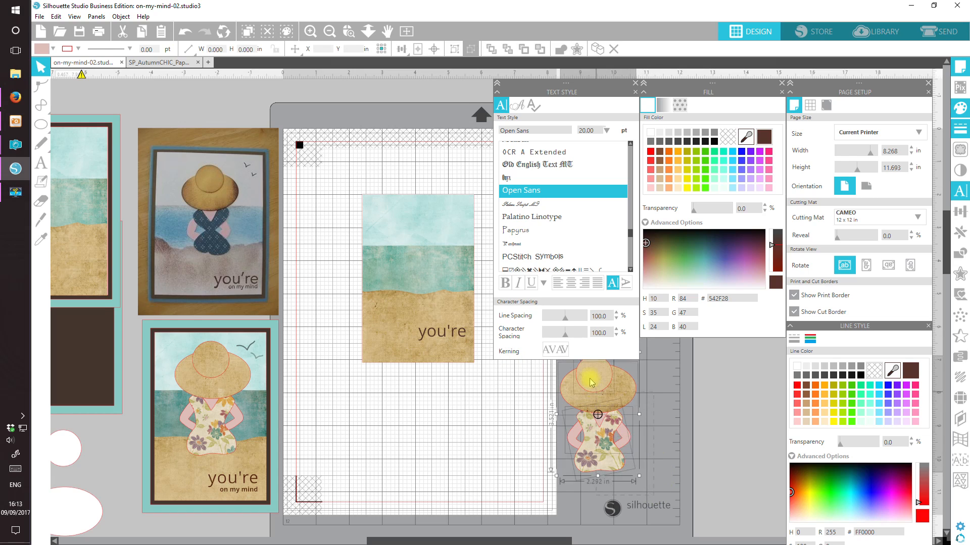
left_click_drag(603, 444, 428, 293)
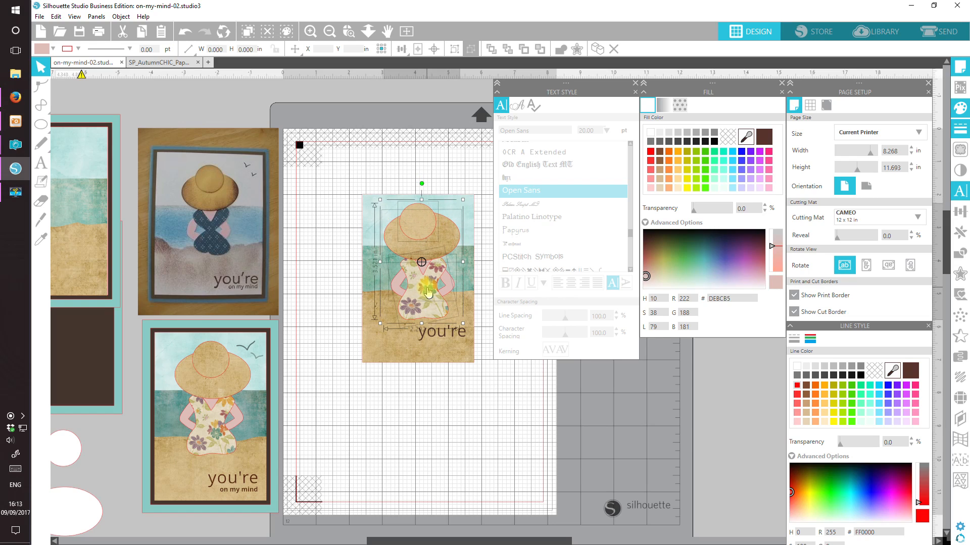
left_click_drag(428, 293, 429, 293)
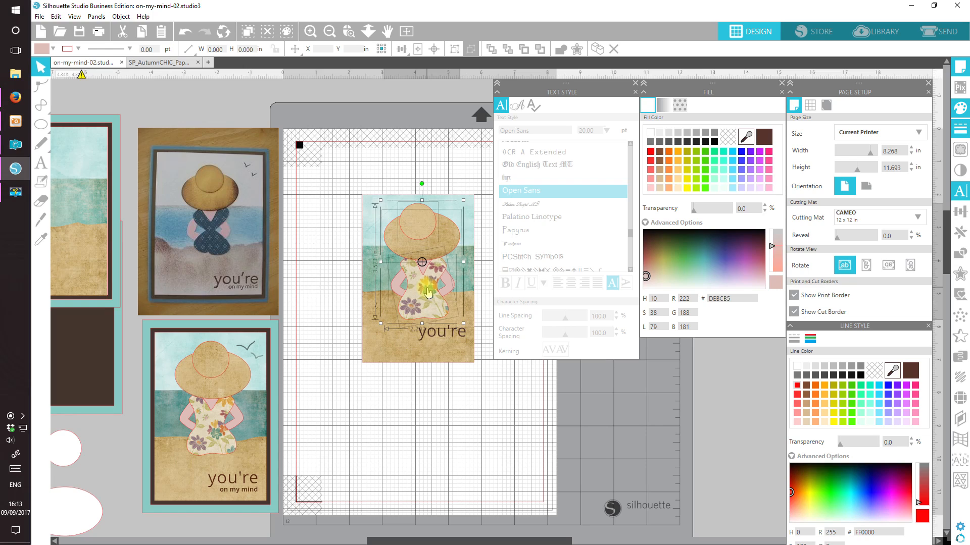
left_click_drag(429, 292, 425, 294)
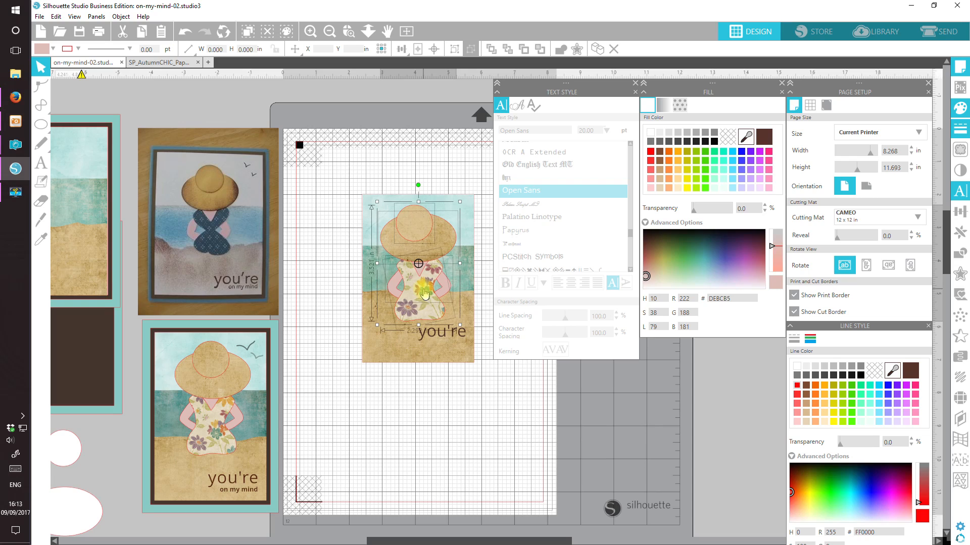
left_click(468, 473)
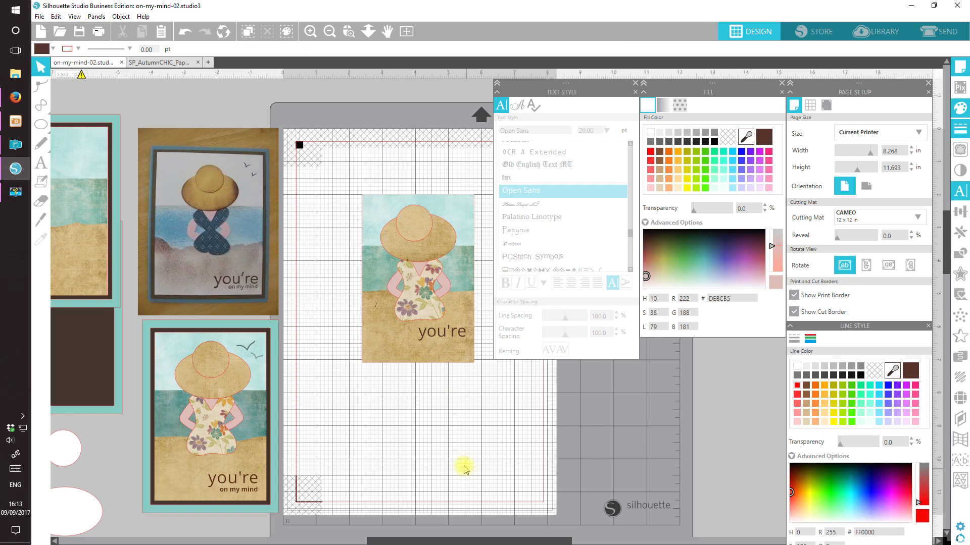
Step: Ungroup the beach background into its separate layers and select the sand layer
left_click(468, 313)
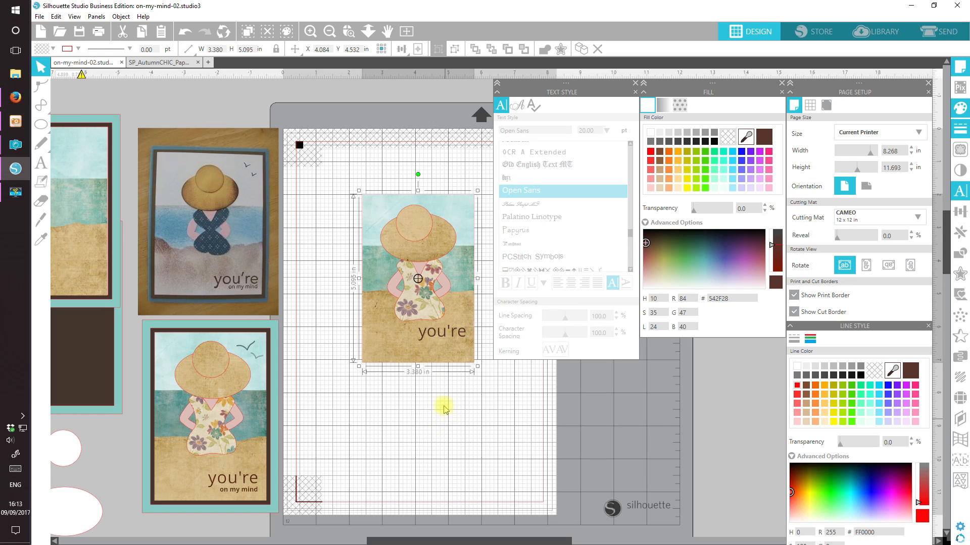
left_click(455, 50)
left_click(277, 222)
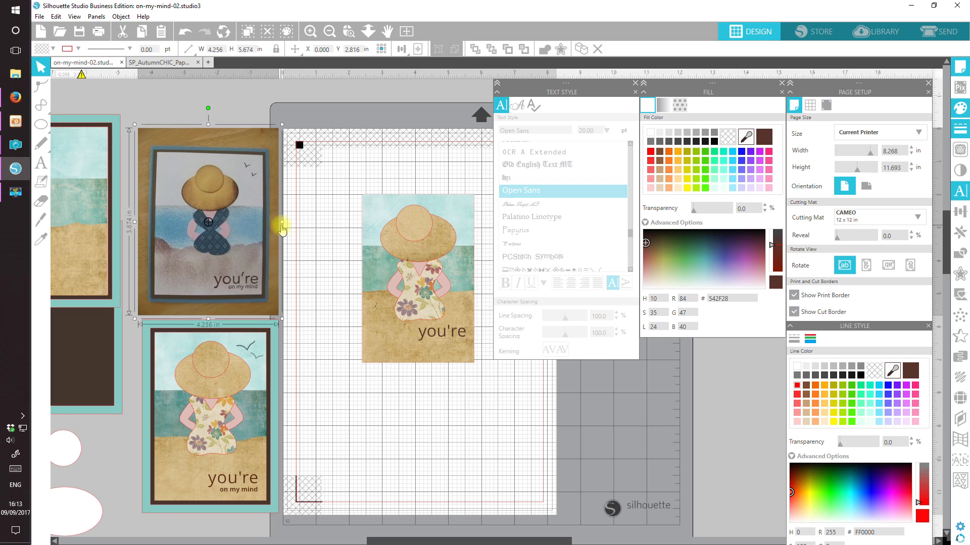
left_click(383, 329)
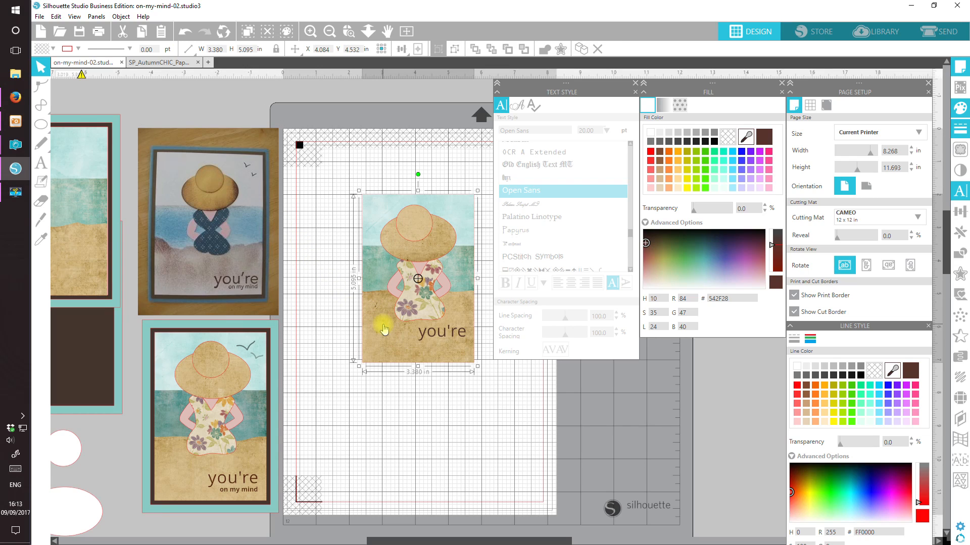
left_click(461, 49)
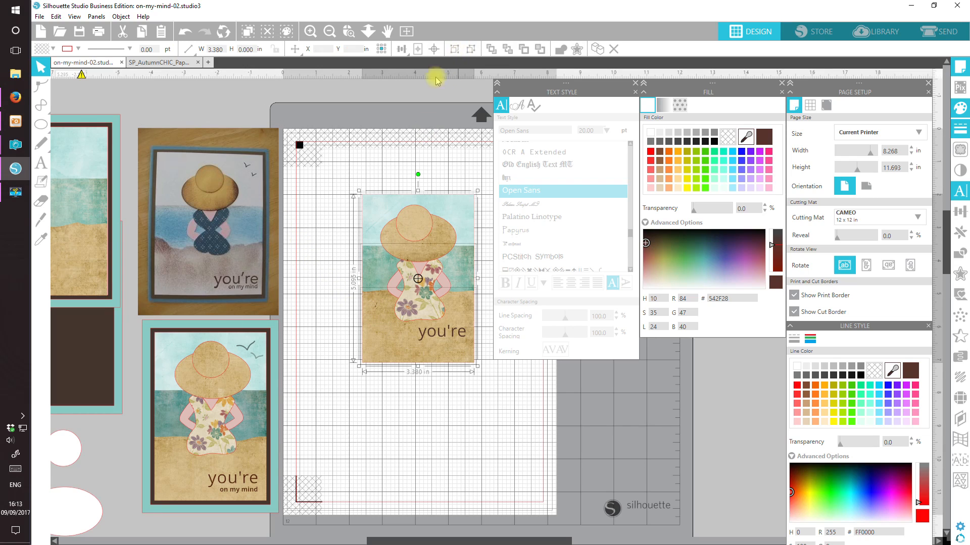
left_click(367, 311)
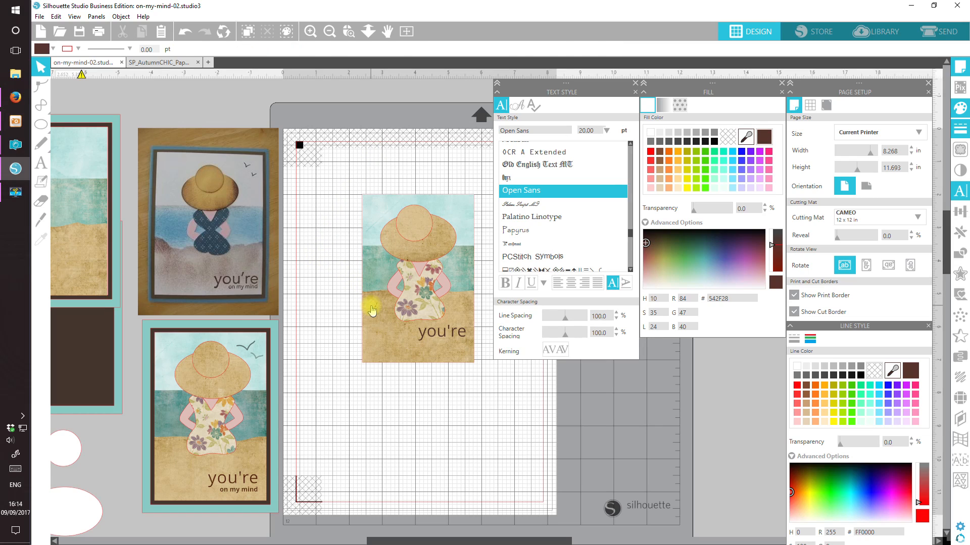
left_click(372, 311)
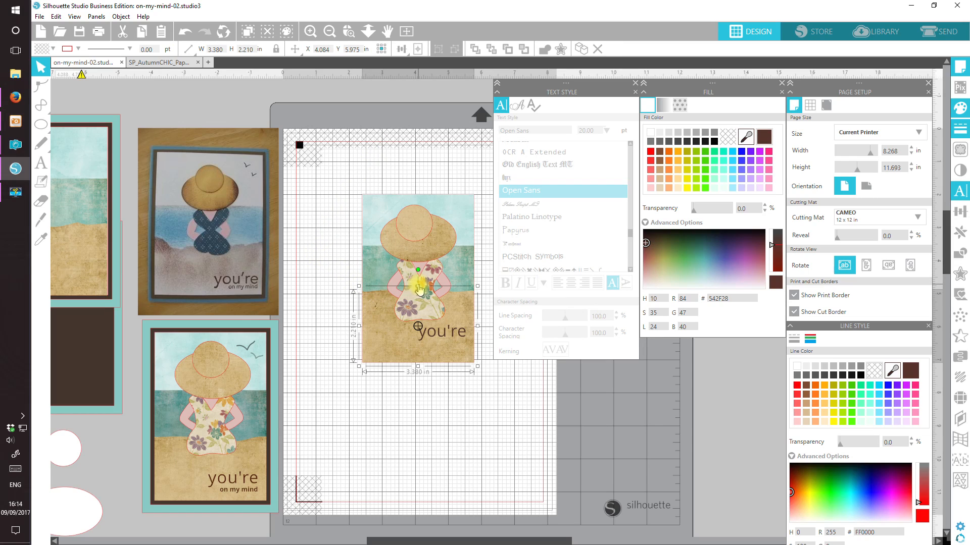
Step: Lower the top edges of the beach background layers, making the sand 1.935 in tall and the sea 3.277 in tall
left_click_drag(418, 285, 418, 294)
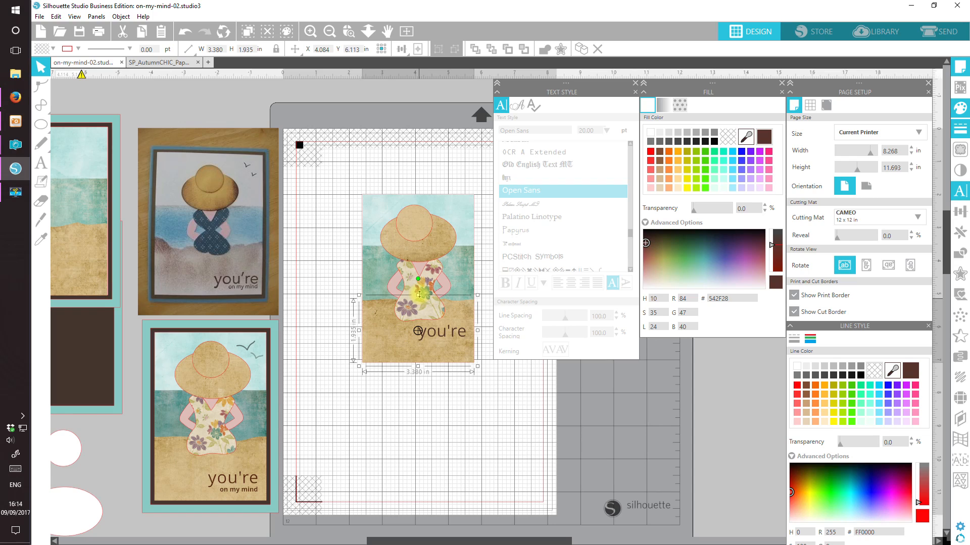
left_click_drag(420, 295, 419, 251)
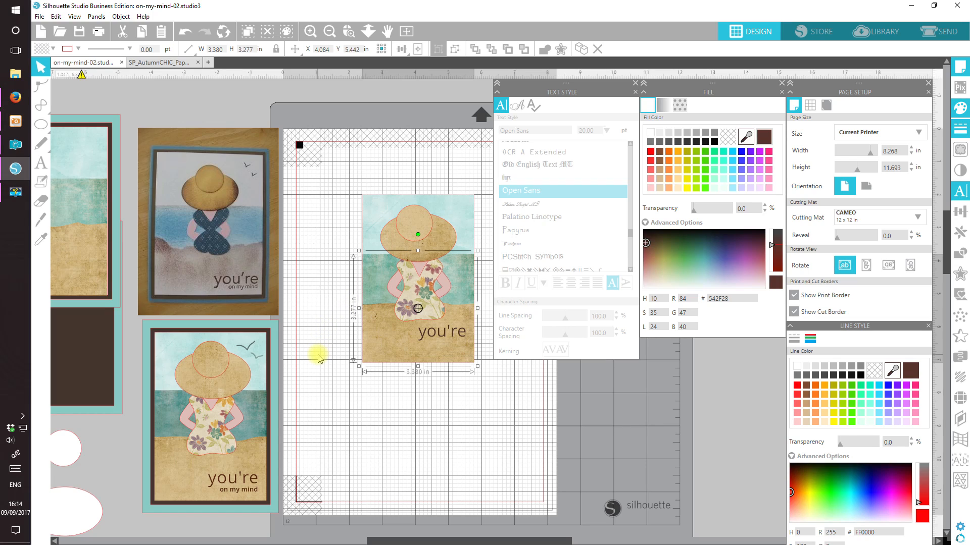
Step: Group the sky, sea and sand layers into one background again
left_click_drag(305, 165, 365, 316)
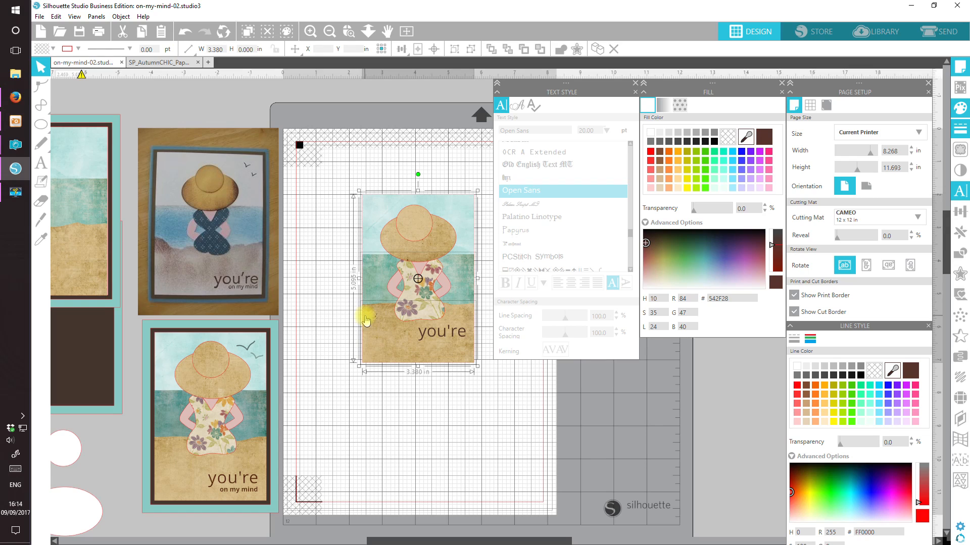
left_click(454, 49)
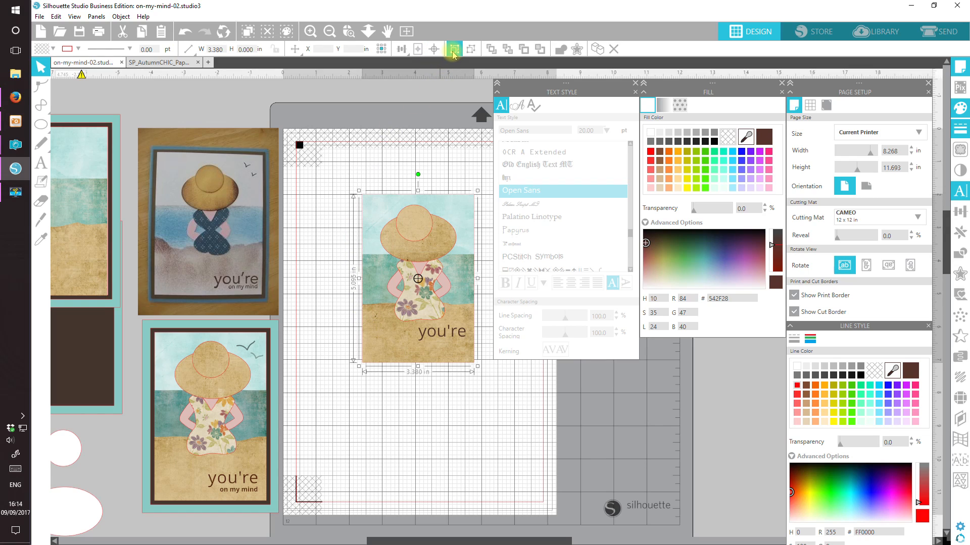
left_click(411, 450)
Step: Shift the "you're" text slightly down and left on the sand
left_click(462, 338)
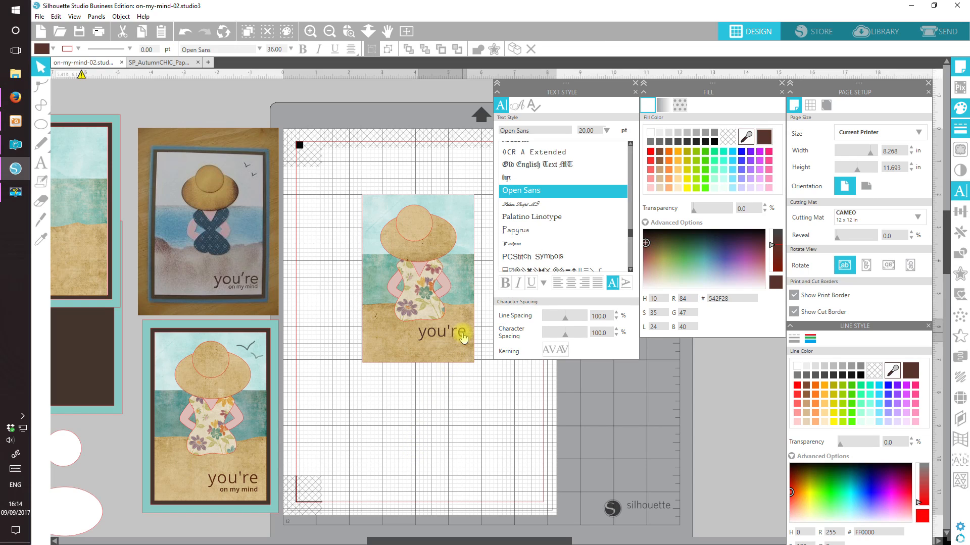
left_click_drag(459, 341, 458, 345)
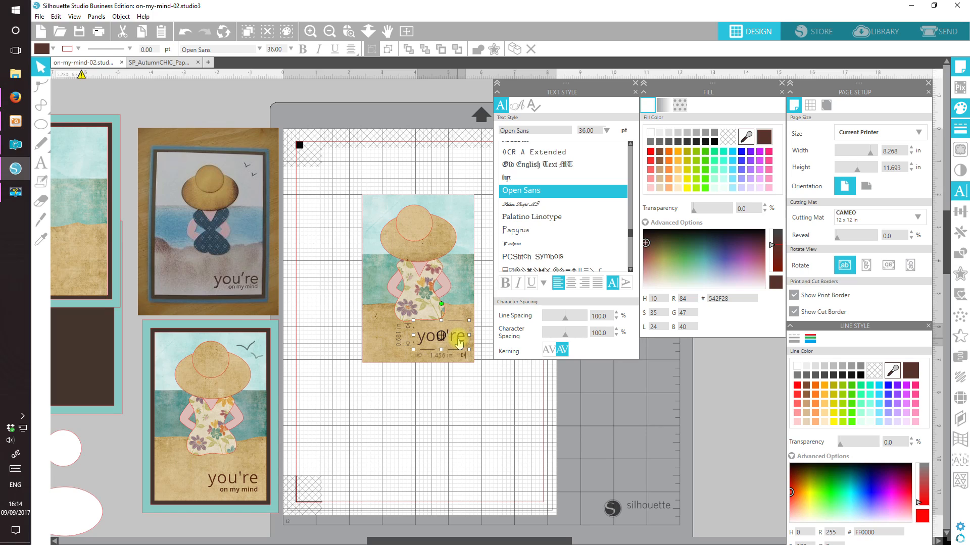
left_click(470, 409)
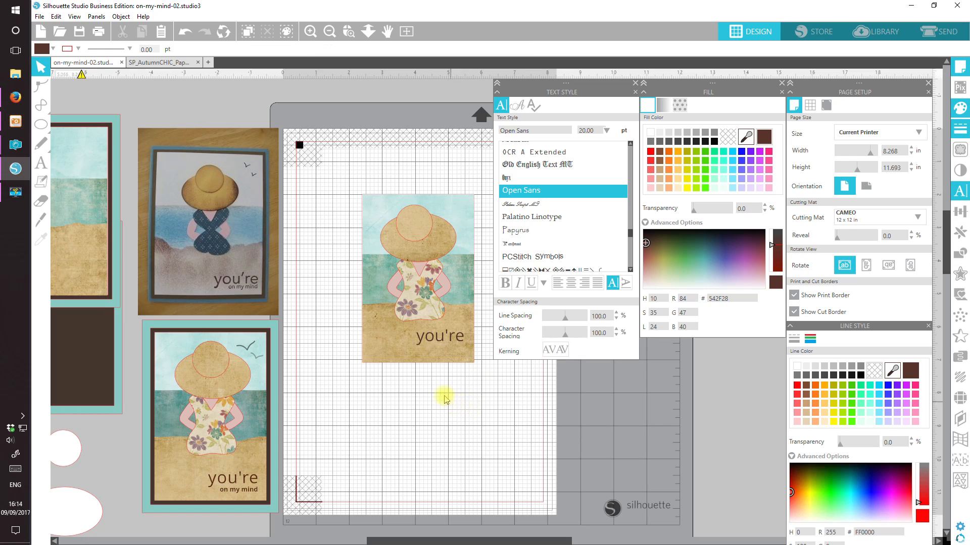
Step: Add the text "on my mind" in Open Sans 20 pt on the empty page area below the card
left_click(41, 162)
left_click(438, 428)
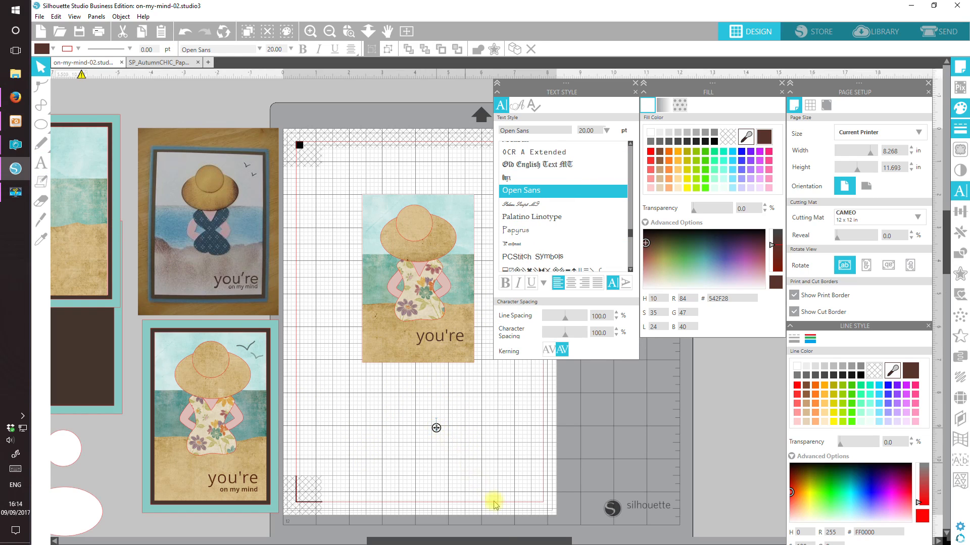
type("n my mind")
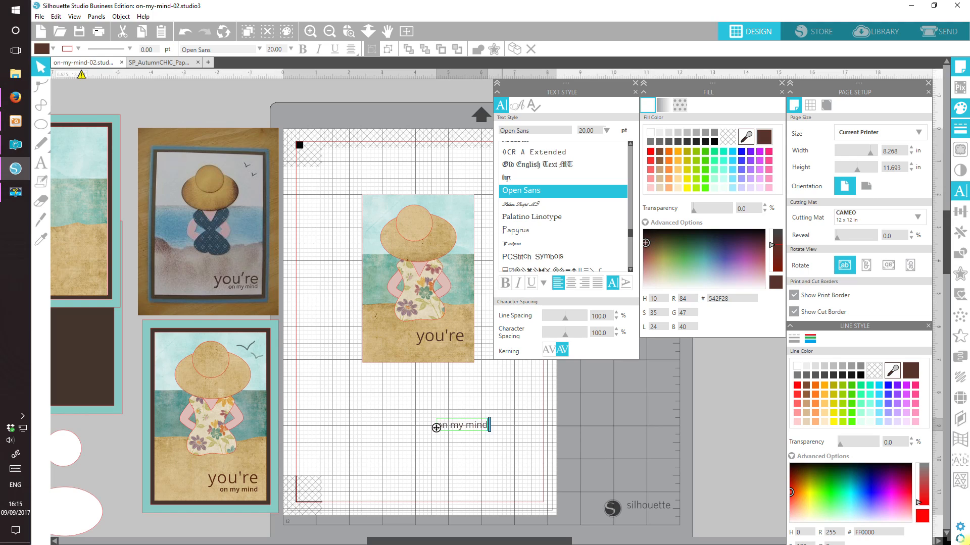
scroll(496, 320, "up", 1)
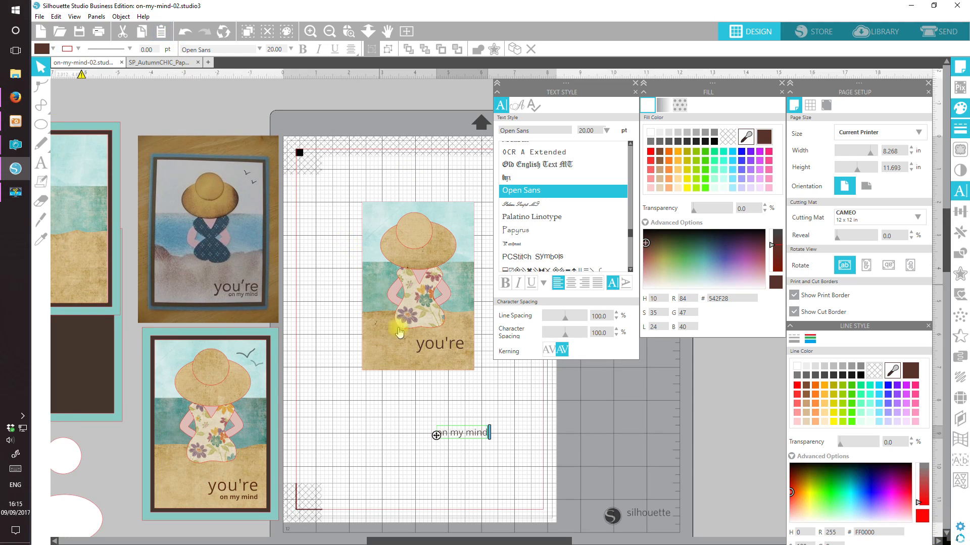
left_click(459, 464)
left_click_drag(456, 443, 404, 451)
left_click(404, 450)
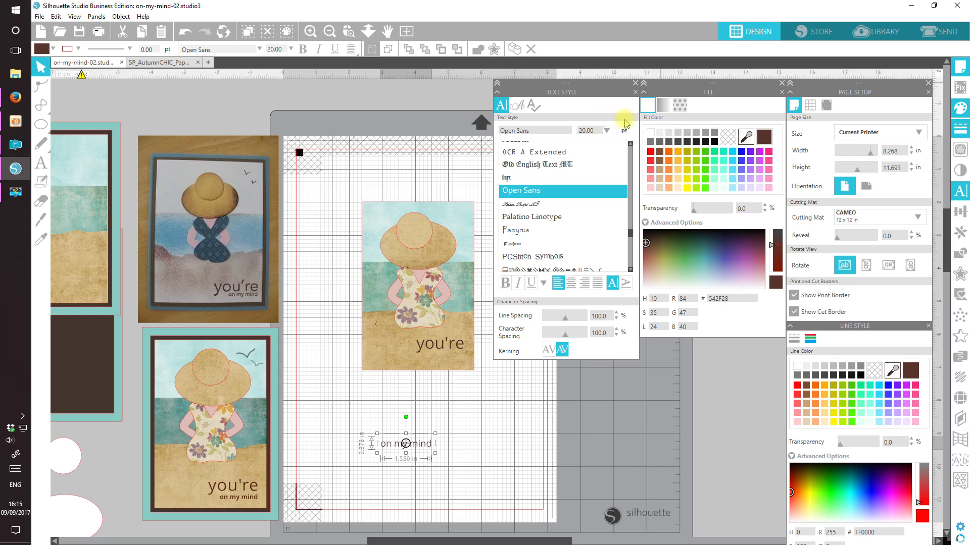
Step: Reduce the "on my mind" text size to 14 pt
left_click(609, 131)
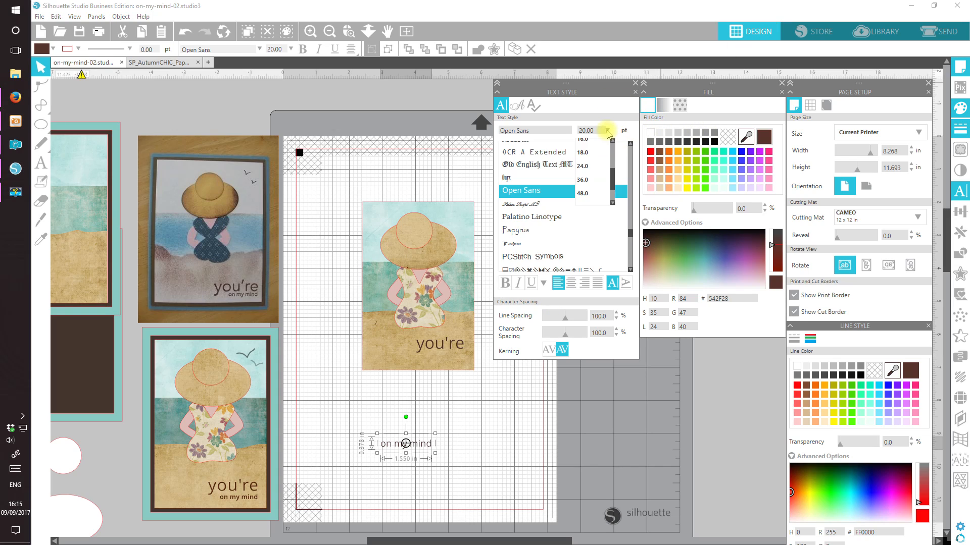
left_click_drag(615, 176, 615, 165)
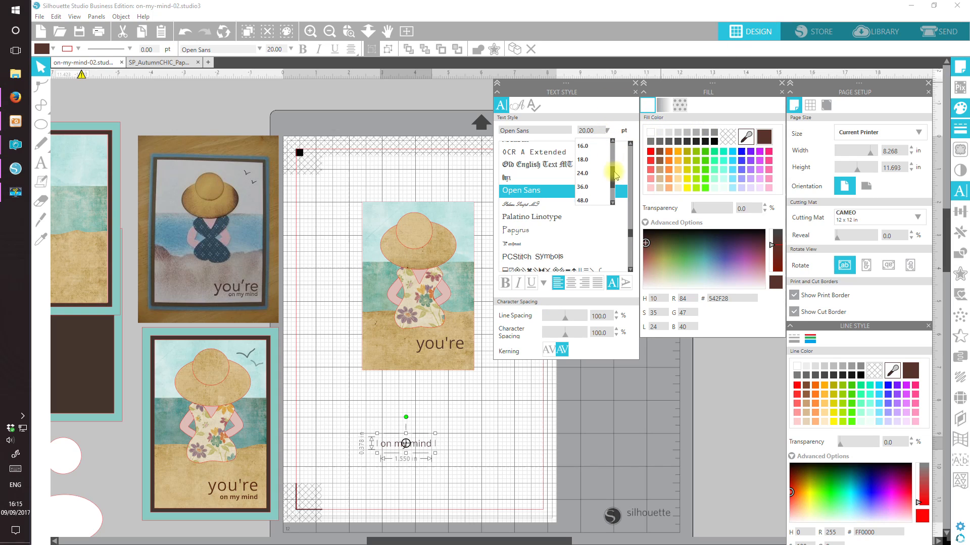
left_click(593, 160)
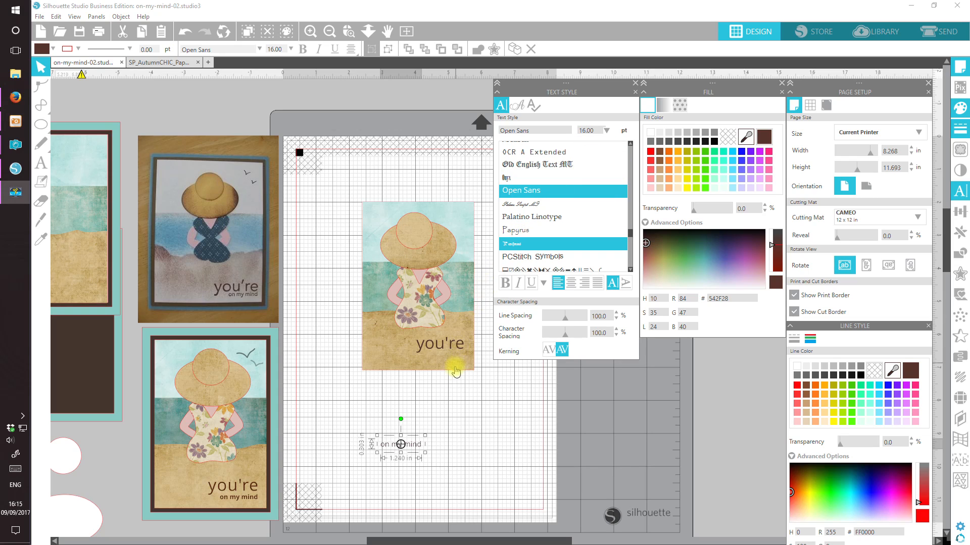
mouse_move(417, 448)
left_mouse_down()
mouse_move(272, 495)
mouse_move(416, 457)
left_mouse_up()
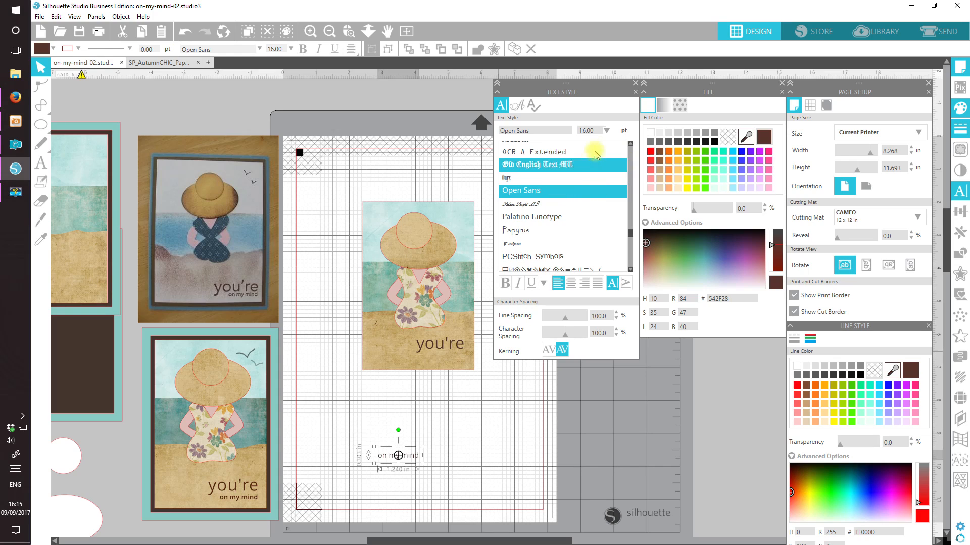
left_click(606, 132)
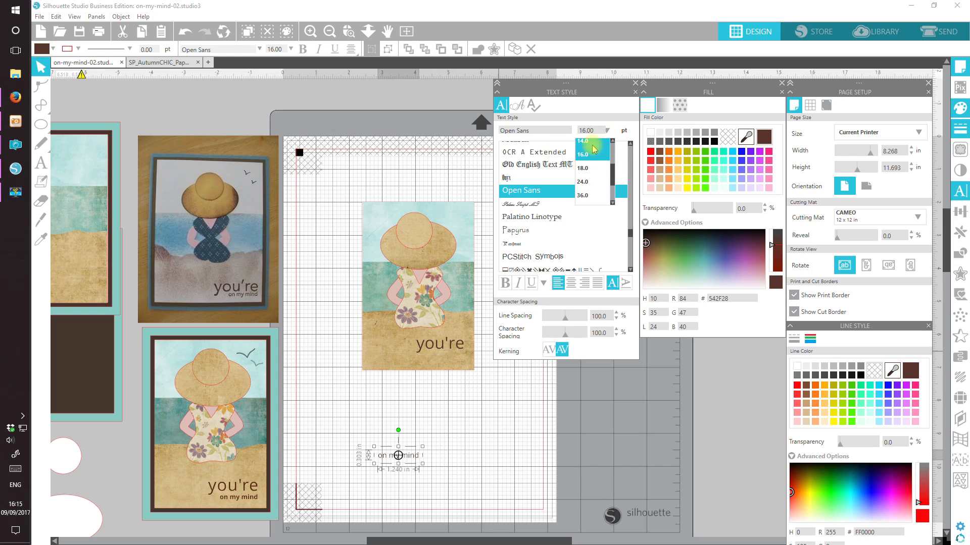
left_click(593, 143)
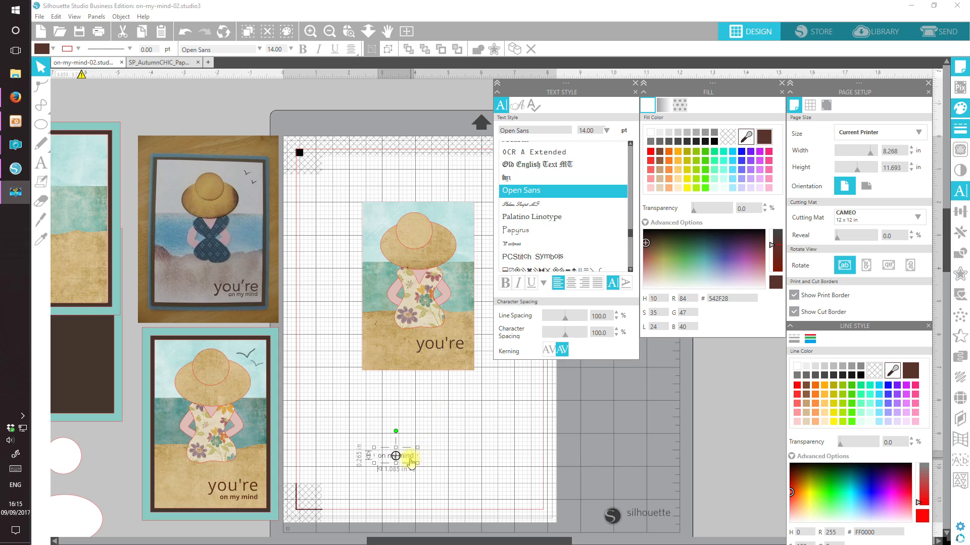
Step: Place the "on my mind" text just beneath "you're" on the sand and make it bold
left_click_drag(407, 460, 457, 361)
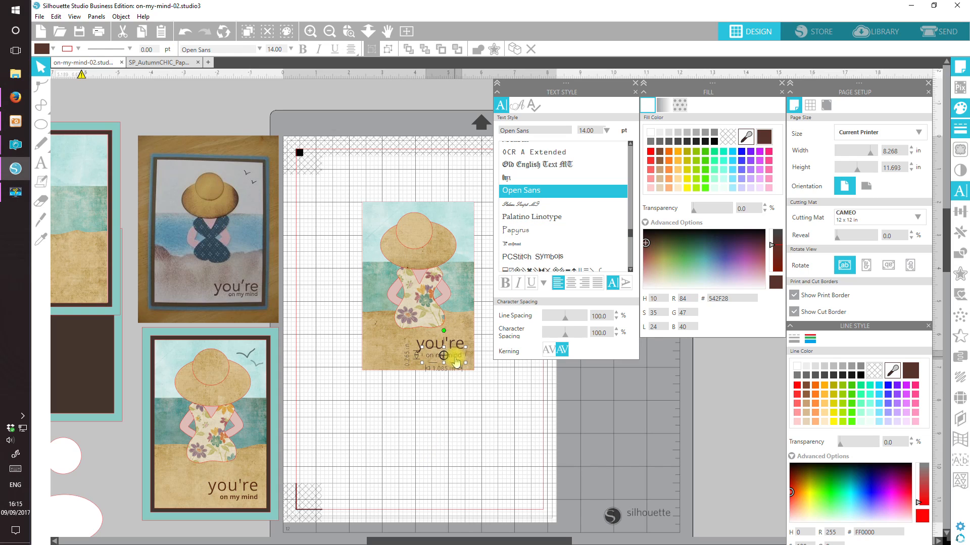
left_click(504, 283)
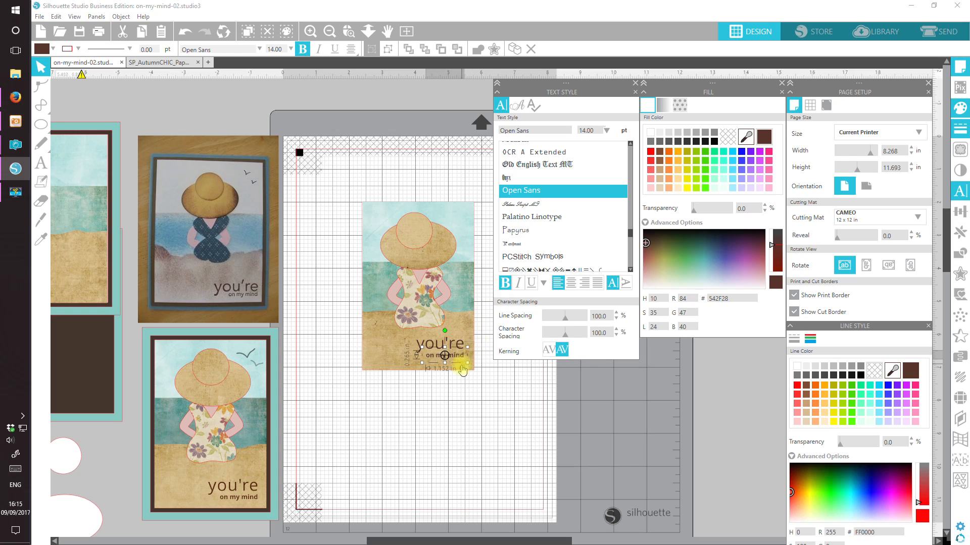
left_click_drag(464, 362, 463, 362)
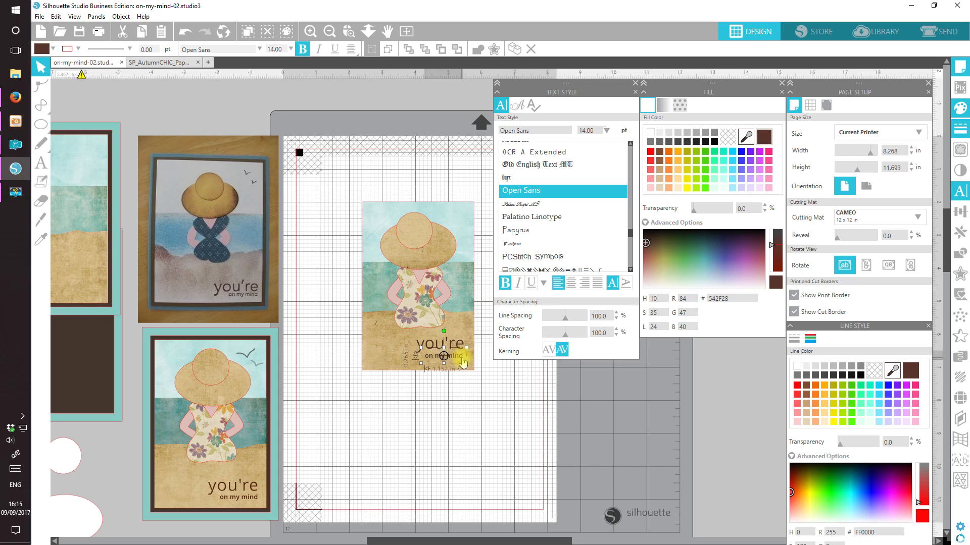
left_click_drag(463, 363, 463, 363)
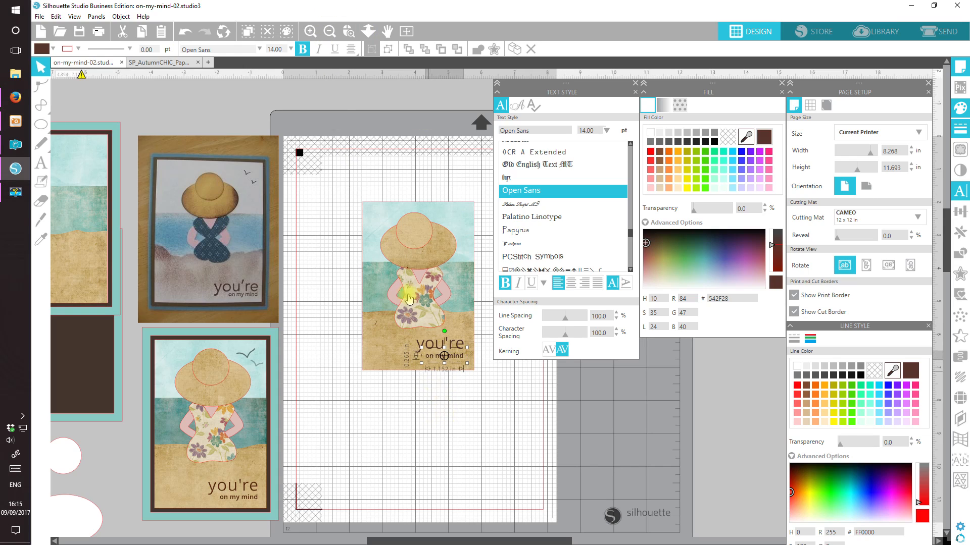
Step: Move "on my mind" up over "you're" so that the right edges of both texts line up
left_click(349, 31)
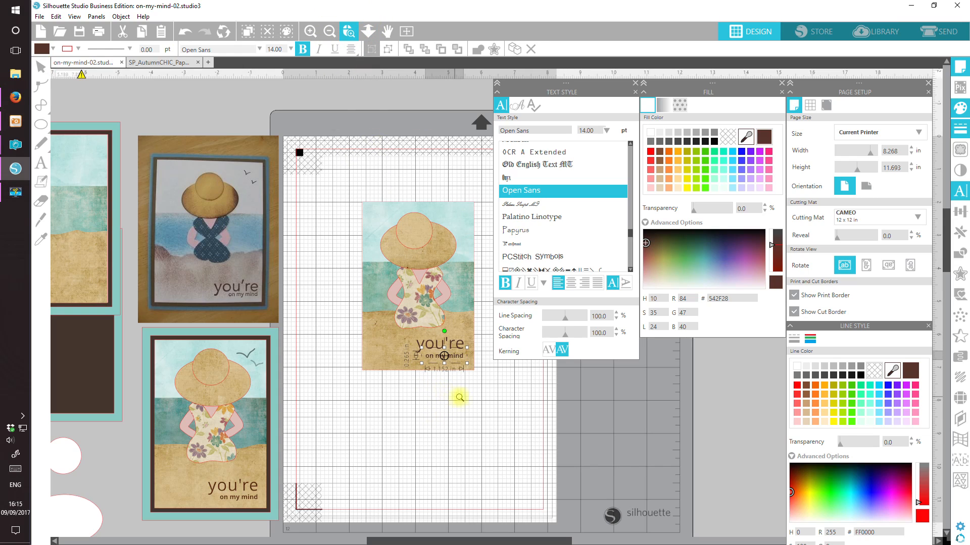
left_click_drag(471, 393, 360, 293)
left_click_drag(433, 539, 544, 539)
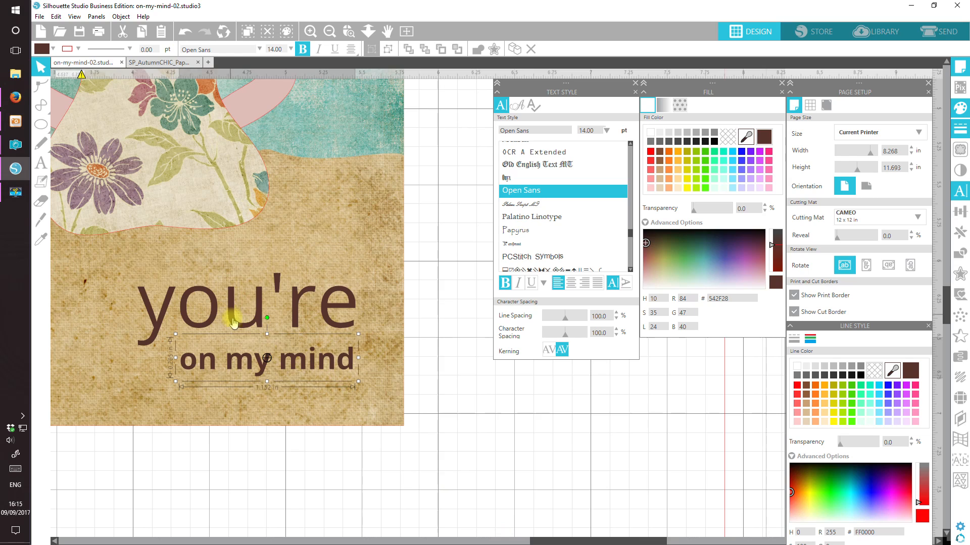
left_click_drag(315, 363, 318, 321)
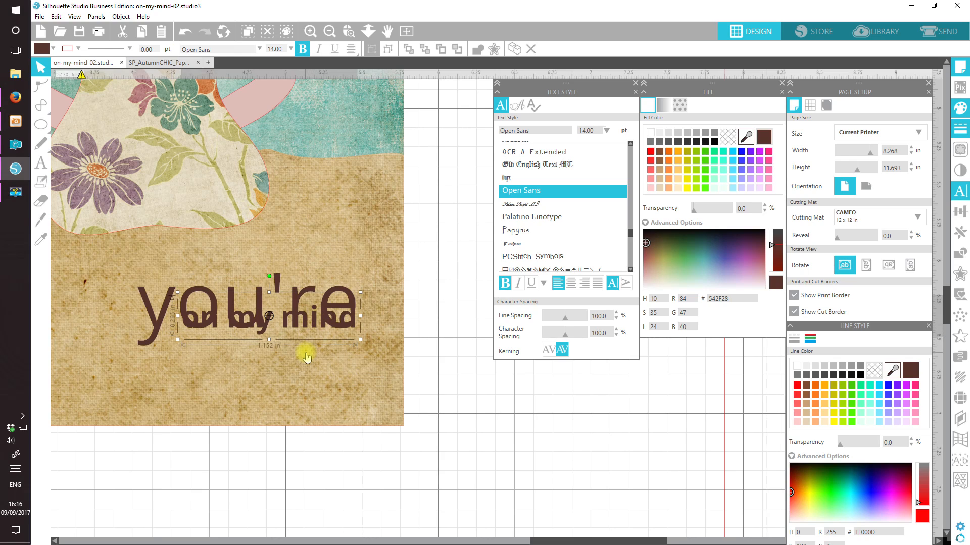
Step: Nudge the "on my mind" text straight down until it sits just below "you're"
key("Down")
key("Down")
key("Down")
key("Down")
key("Down")
key("Down")
key("Down")
key("Down")
key("Down")
key("Down")
key("Down")
key("Down")
key("Down")
key("Down")
key("Down")
key("Down")
key("Down")
key("Down")
key("Down")
key("Down")
key("Down")
key("Down")
key("Down")
key("Down")
key("Down")
key("Down")
key("Down")
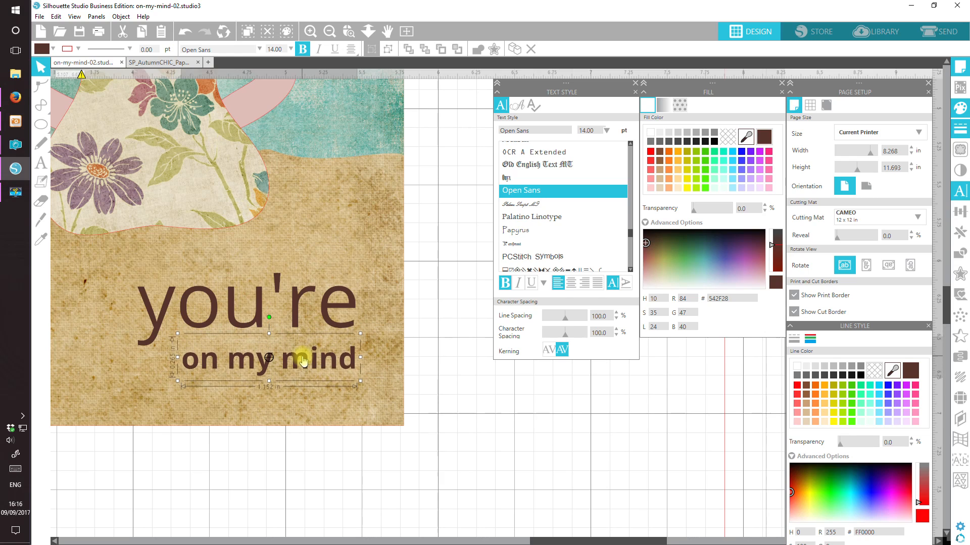
left_click(404, 33)
left_click_drag(424, 541, 486, 541)
left_click(396, 455)
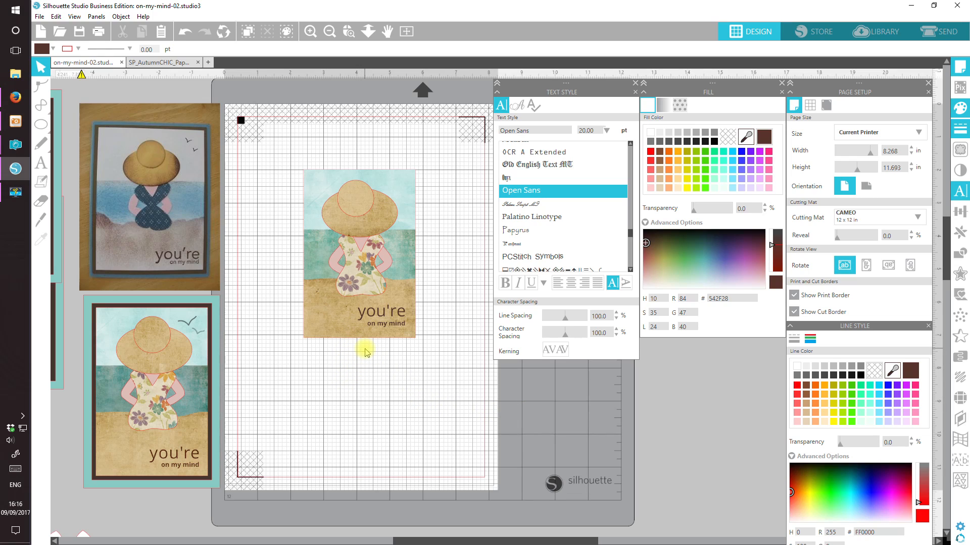
Step: Select the "you're" and "on my mind" texts together and nudge both slightly lower on the sand
left_click(385, 322)
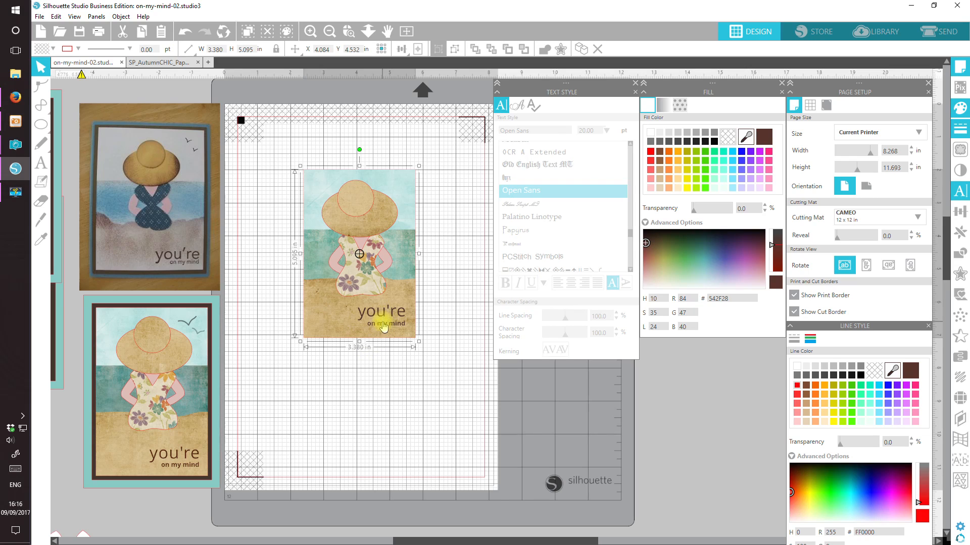
left_click(386, 324)
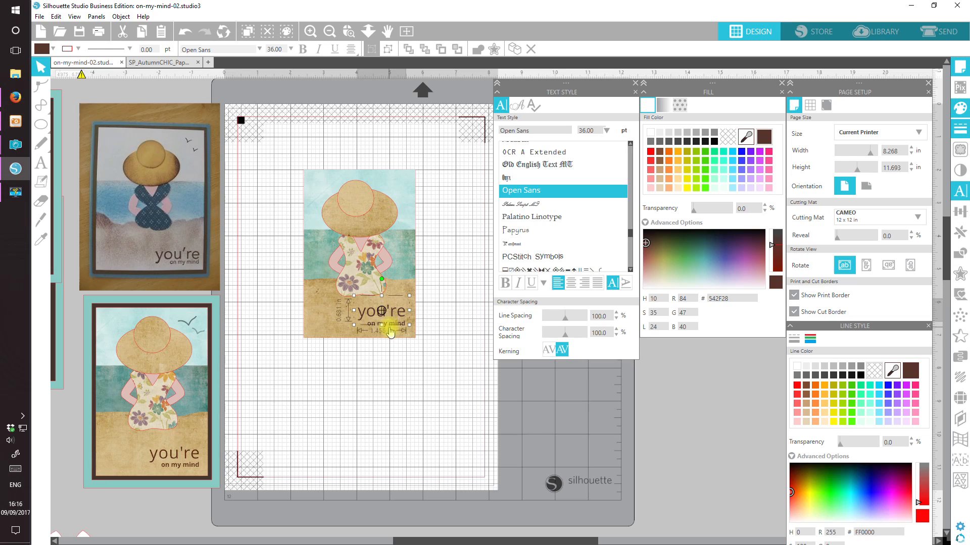
left_click(390, 328, "shift")
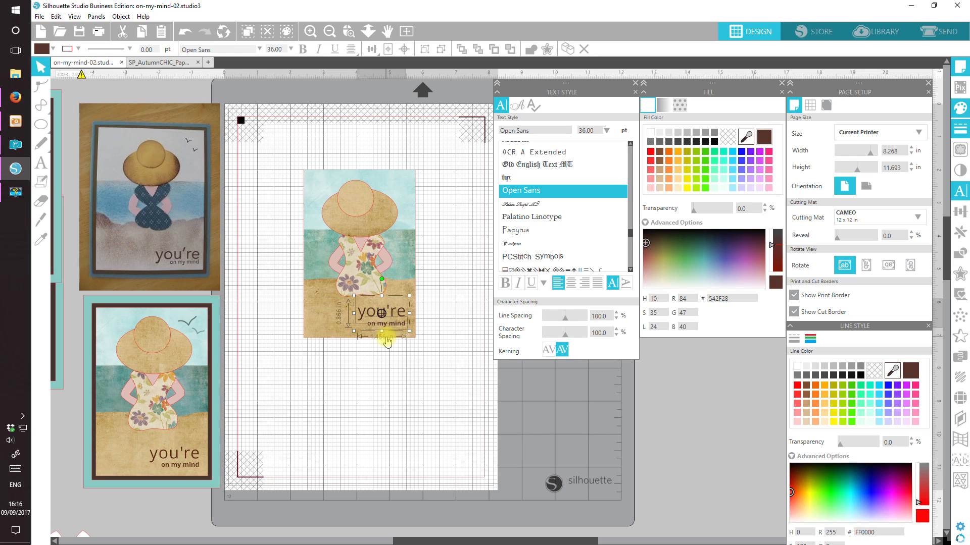
key("Down")
key("Down")
key("Down")
key("Down")
key("Down")
key("Down")
key("Down")
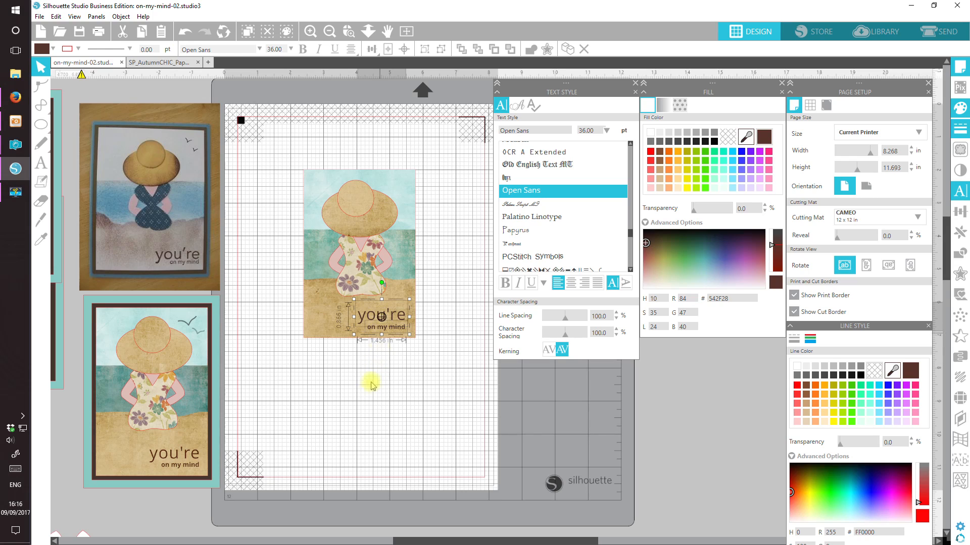
left_click(361, 407)
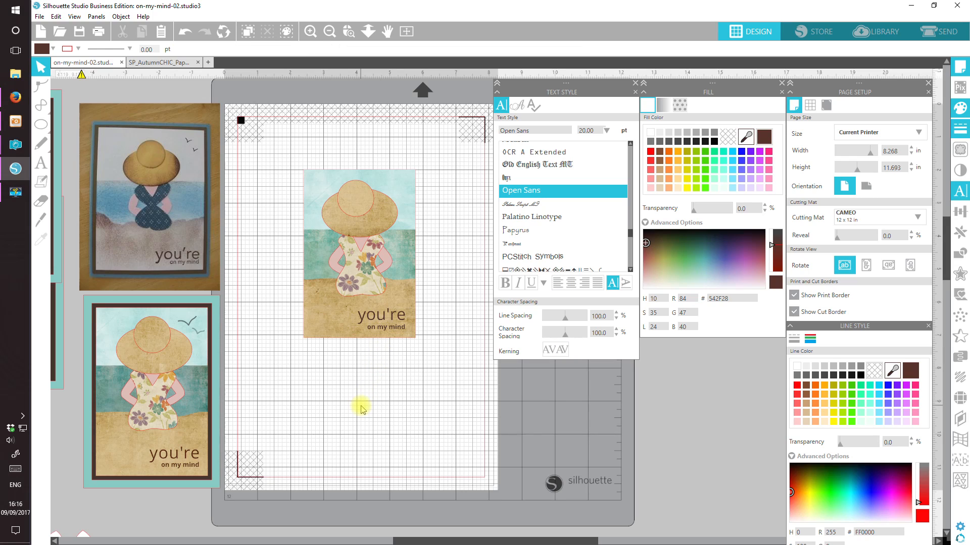
Step: Shift the hat's crown circle slightly right and up to centre it on the brim, at X 4.058, Y 2.798 in
left_click(353, 211)
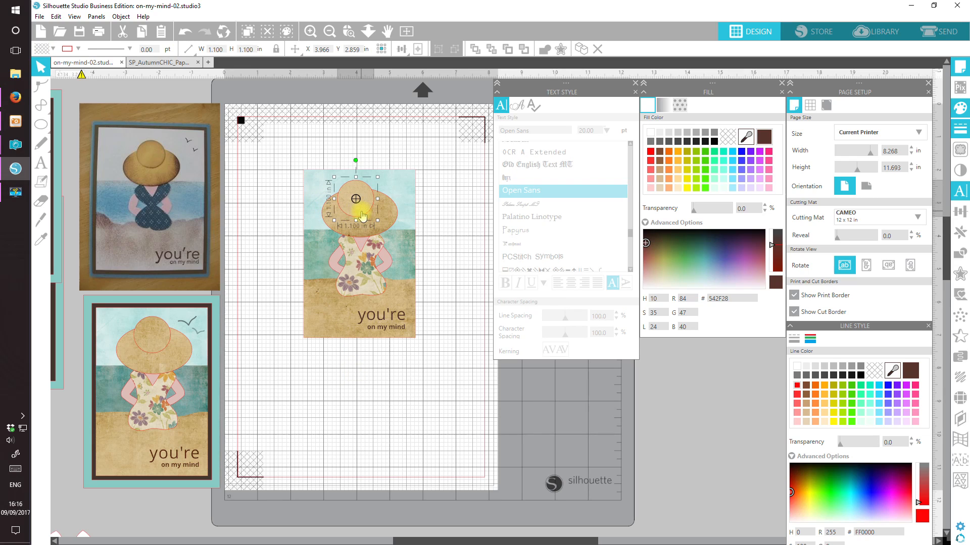
left_click_drag(361, 214, 365, 216)
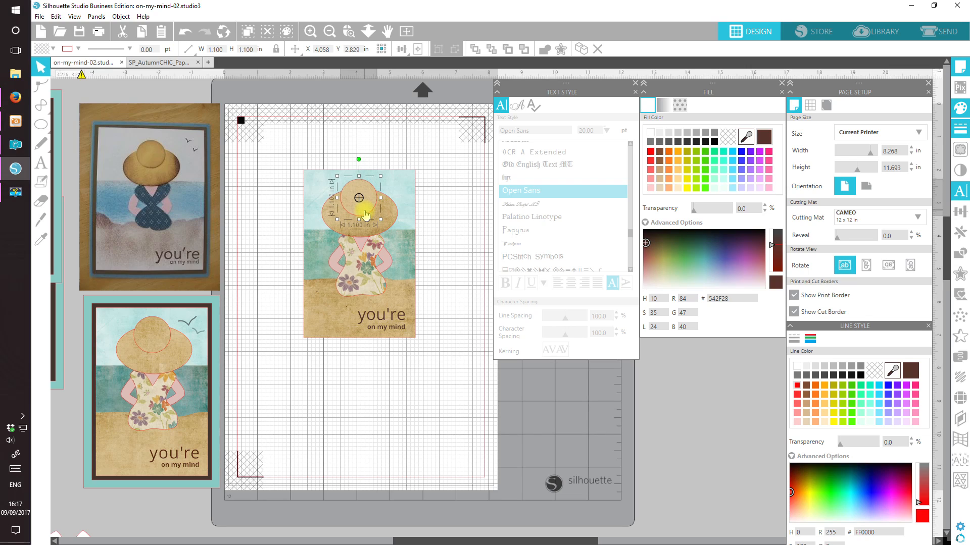
left_click(385, 395)
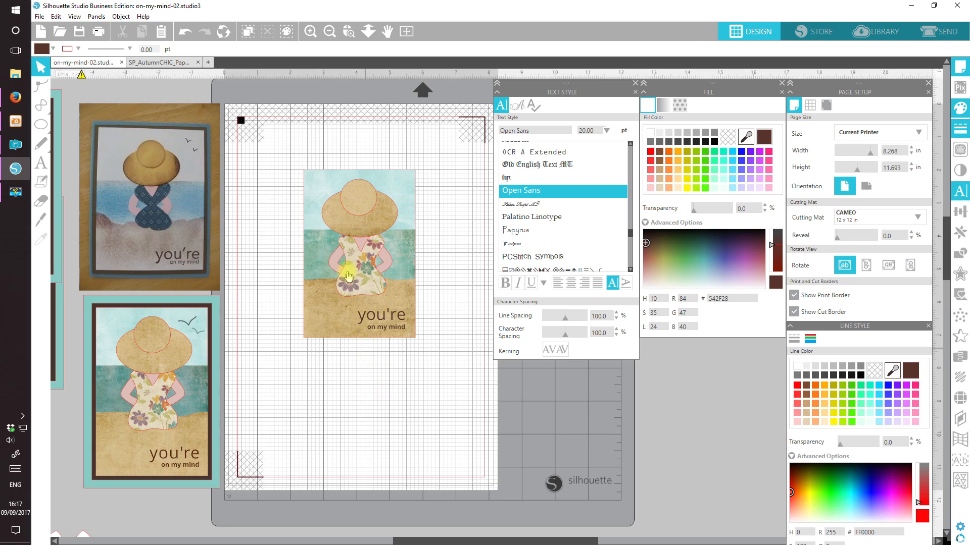
left_click(360, 197)
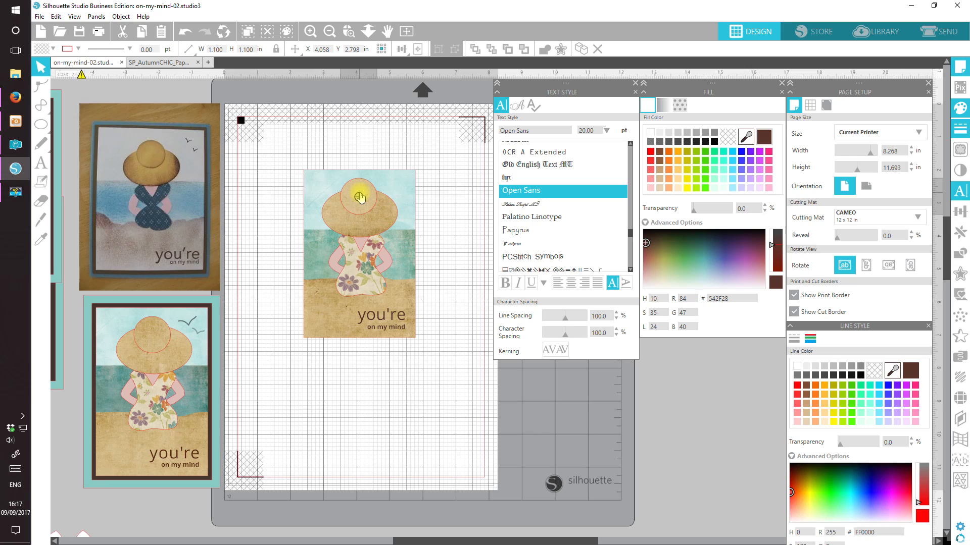
Step: Group the beach background pieces with the "you're on my mind" text and send the group behind the lady
left_click(360, 429)
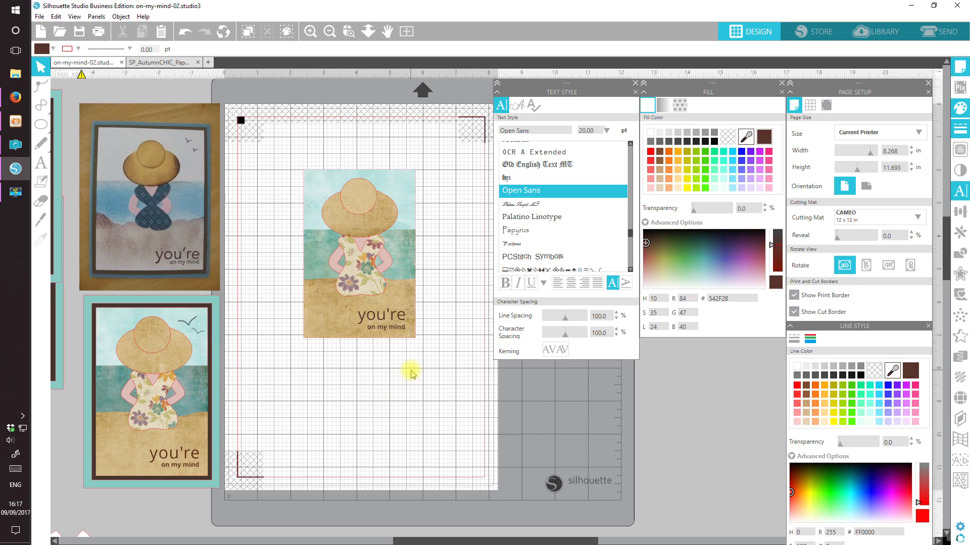
left_click_drag(422, 370, 301, 336)
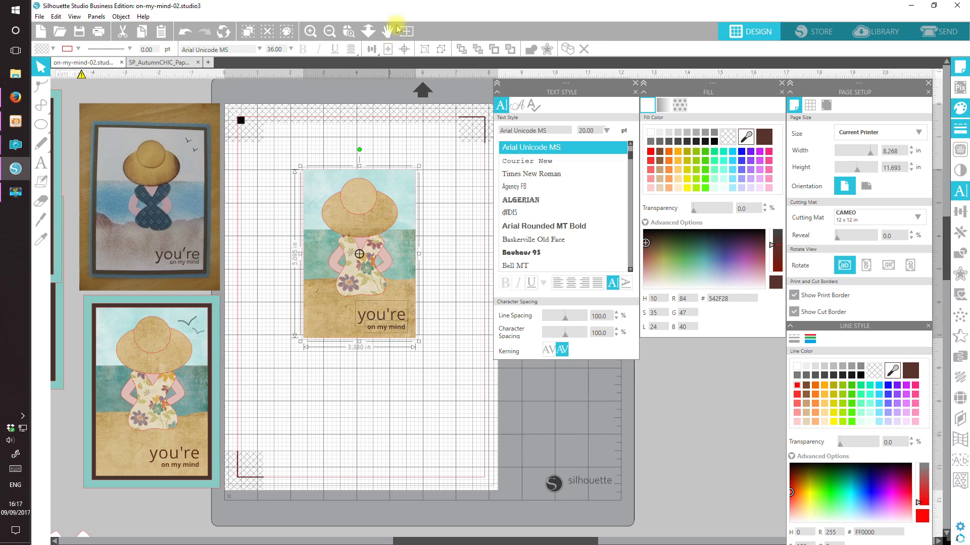
left_click(424, 50)
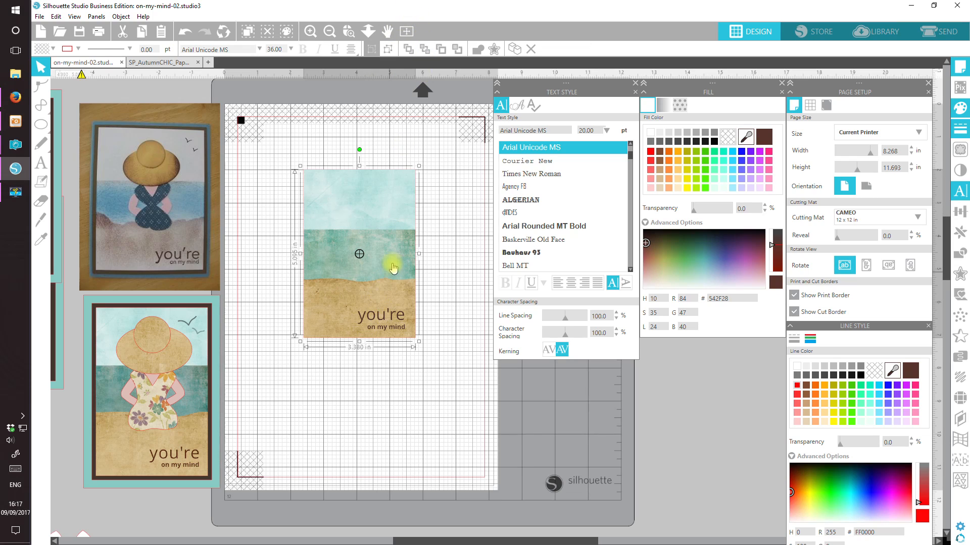
left_click(425, 49)
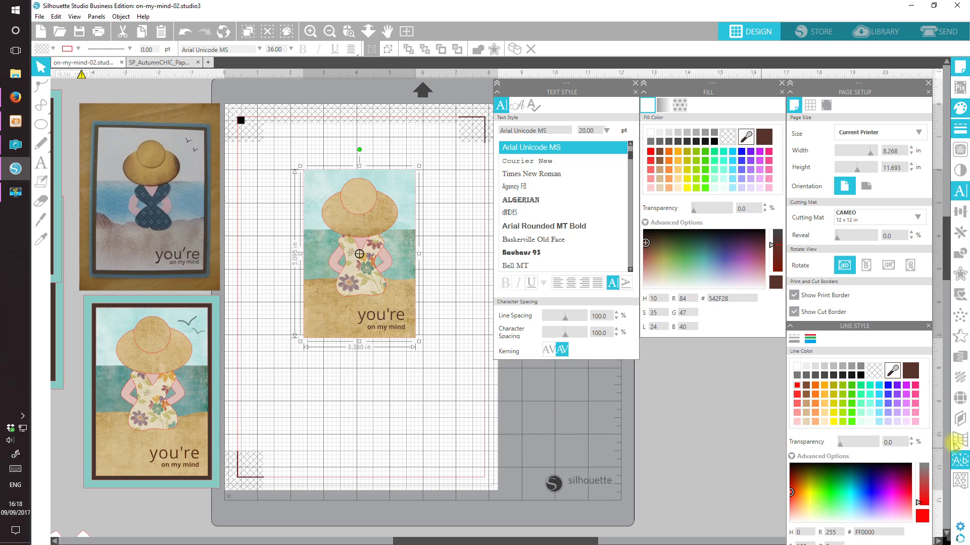
Step: Give the grouped background and text a black outline with a thickness of 2.25 pt
left_click(635, 83)
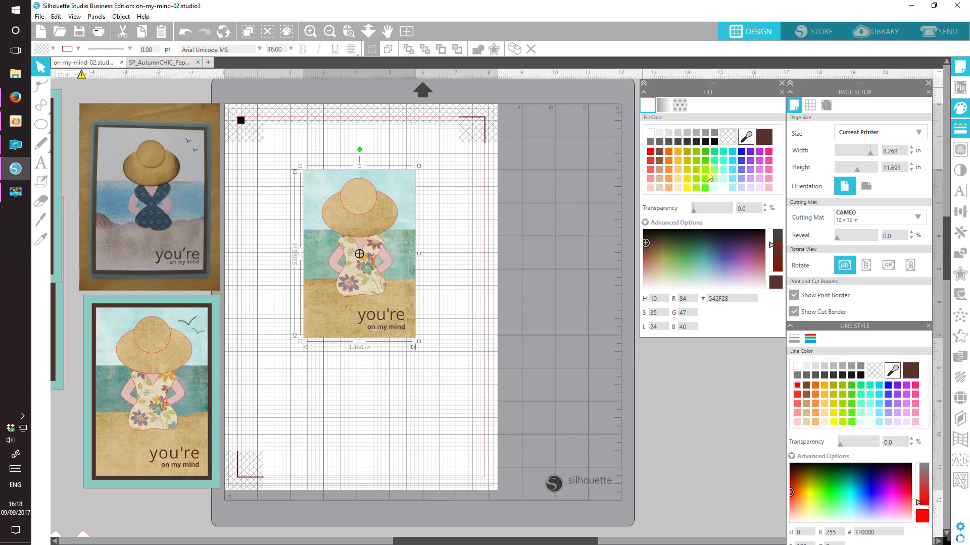
left_click(862, 375)
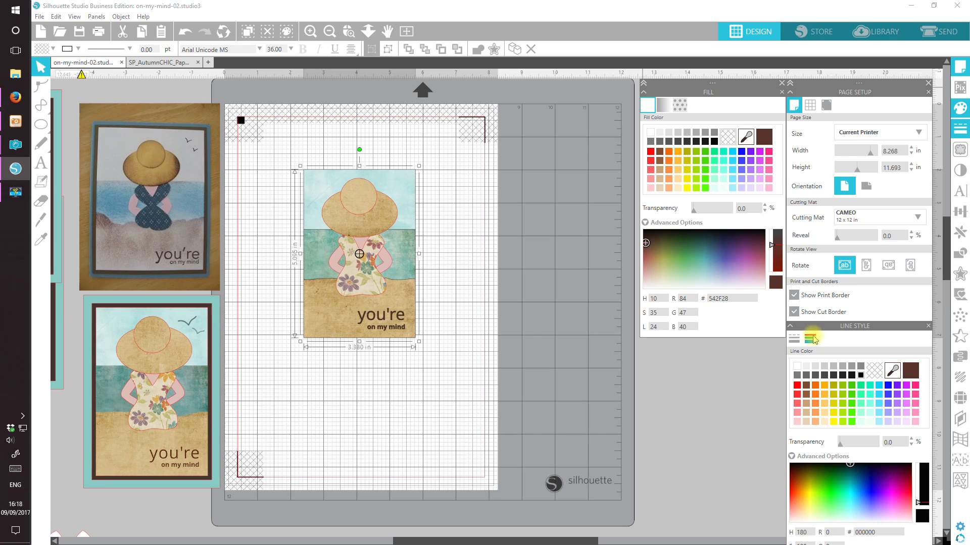
left_click(794, 338)
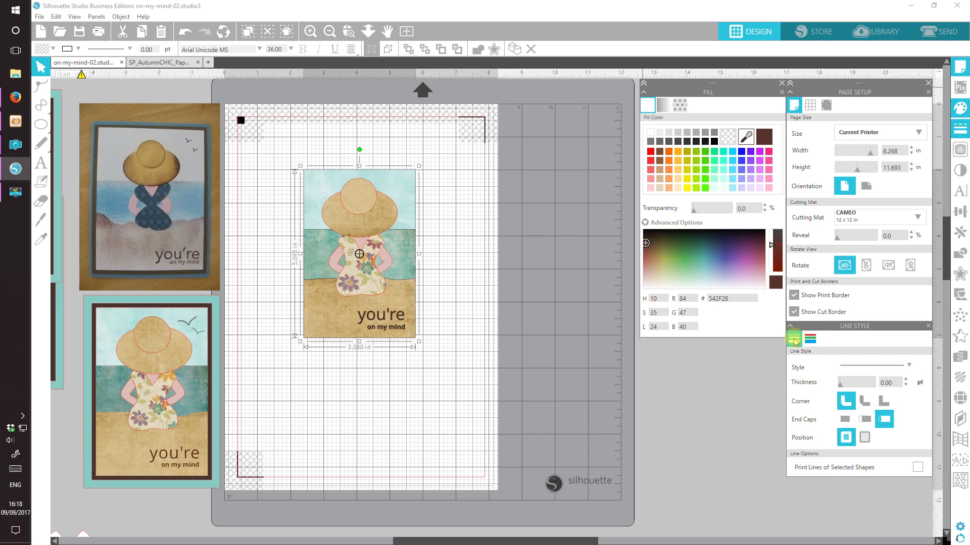
left_click(905, 379)
left_click(906, 380)
left_click(906, 379)
left_click(906, 380)
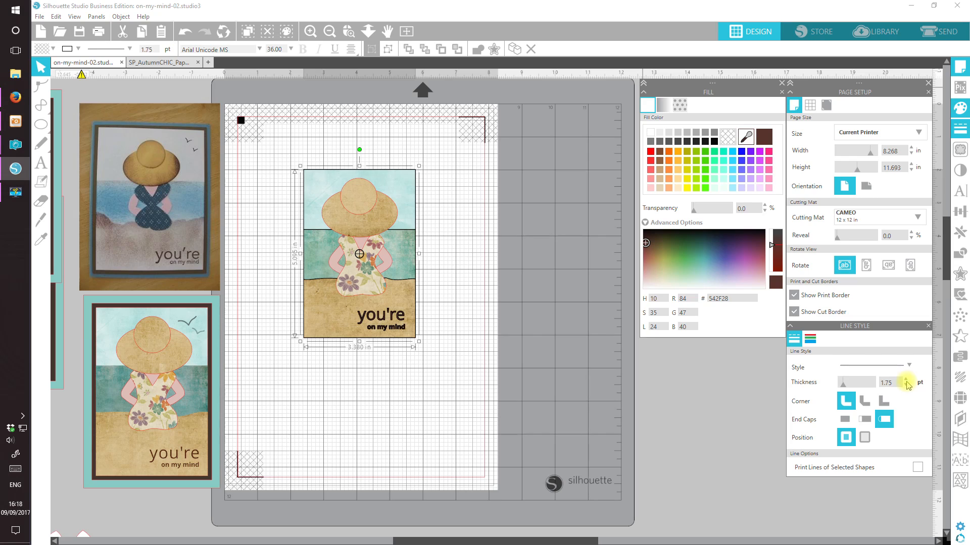
left_click(906, 380)
left_click(906, 379)
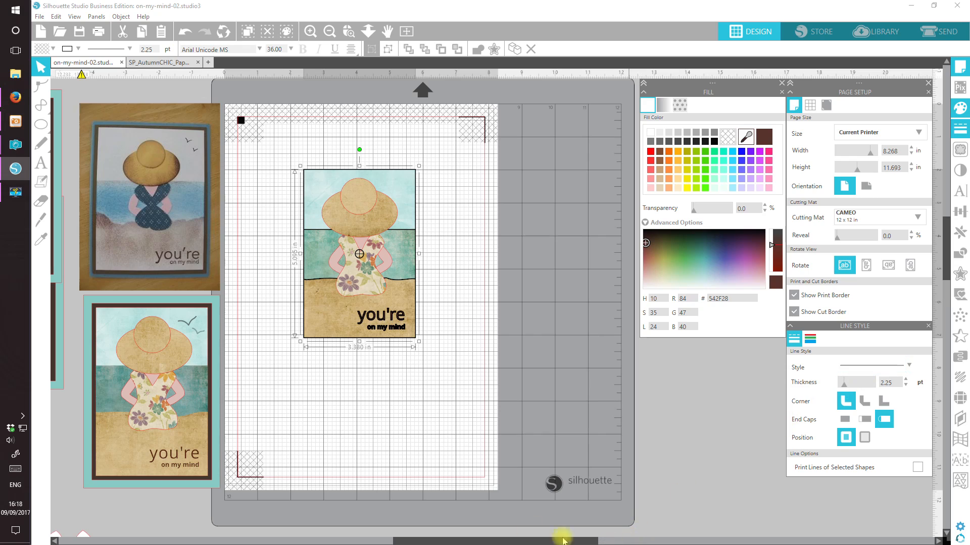
left_click(326, 405)
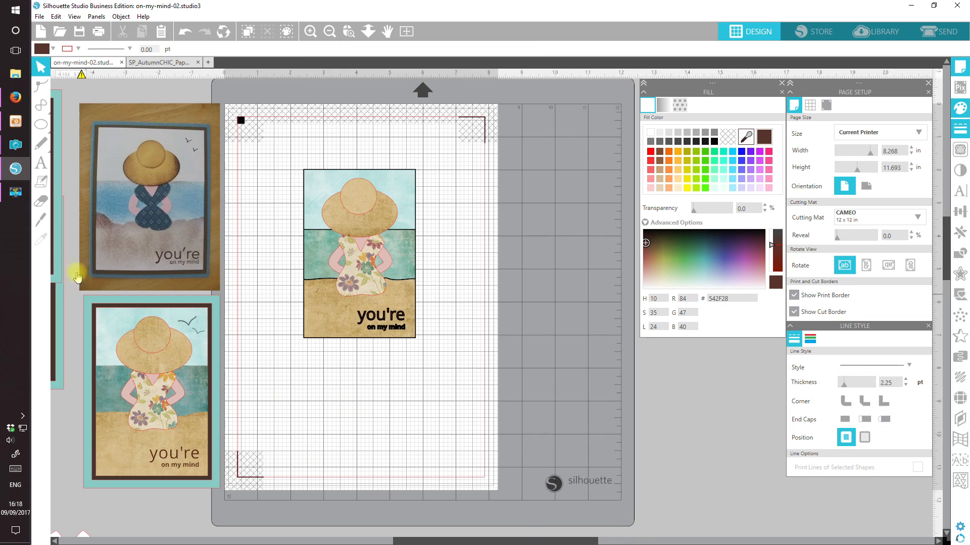
Step: Draw a nearly horizontal line about 1.15 in long on the empty page area below the card
left_click(41, 104)
left_click(61, 106)
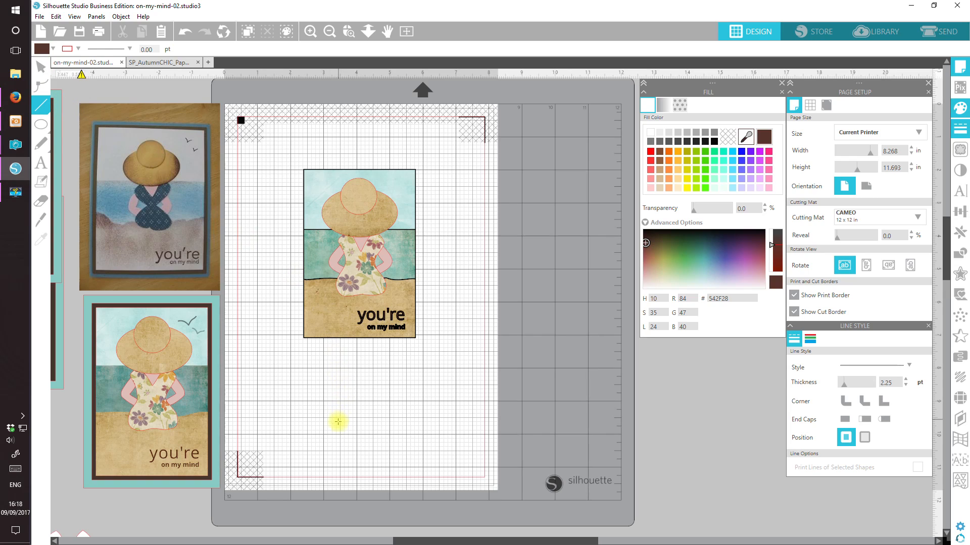
left_click(323, 400)
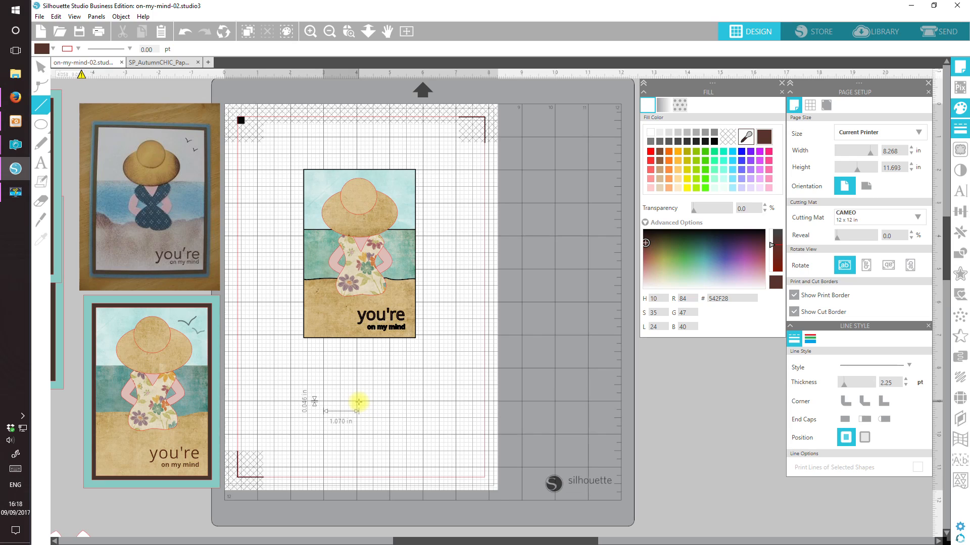
key("Escape")
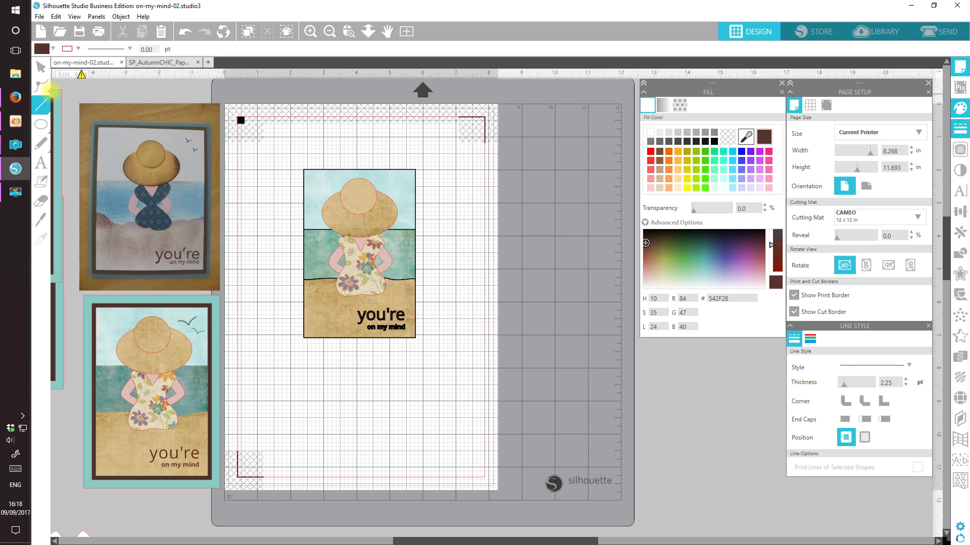
key("v")
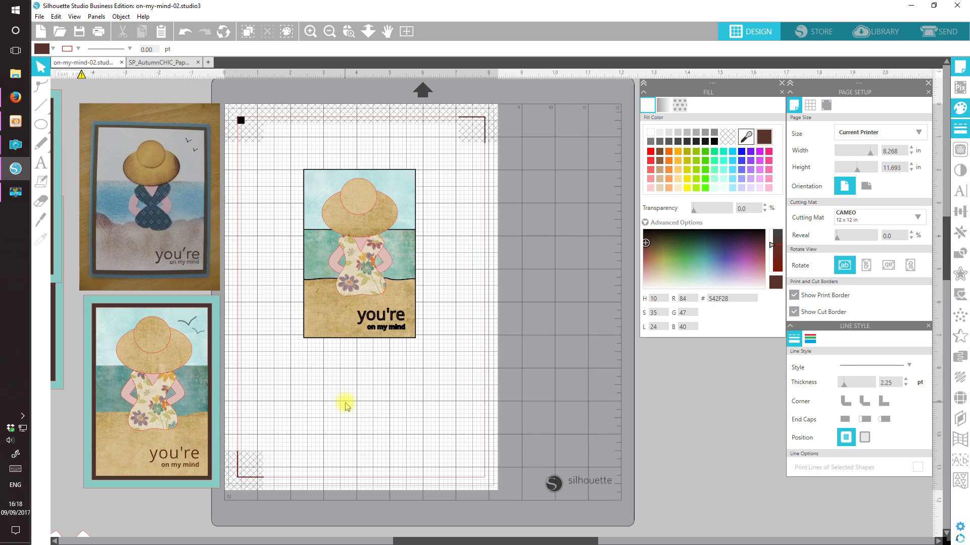
Step: Set the new line's thickness to 2.50 pt and its colour to black
left_click(349, 401)
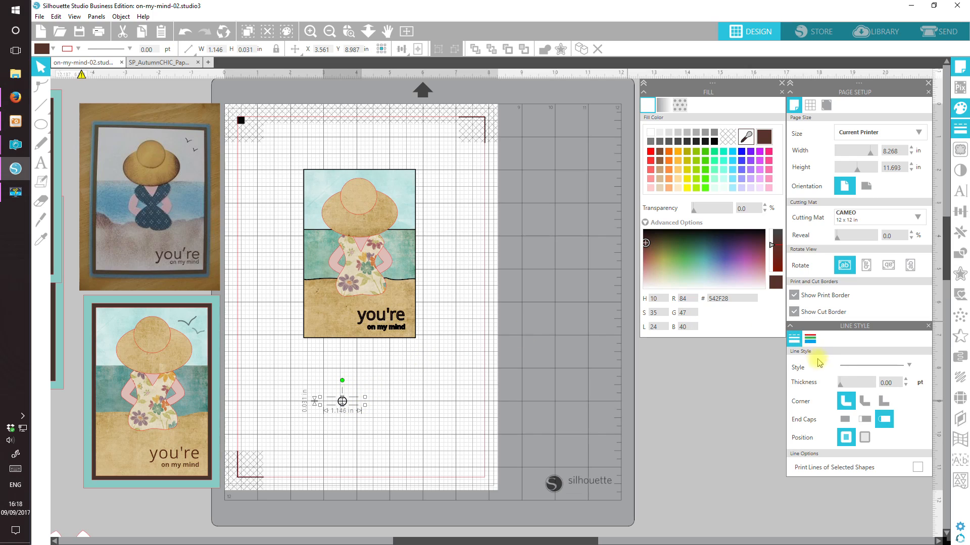
left_click(907, 380)
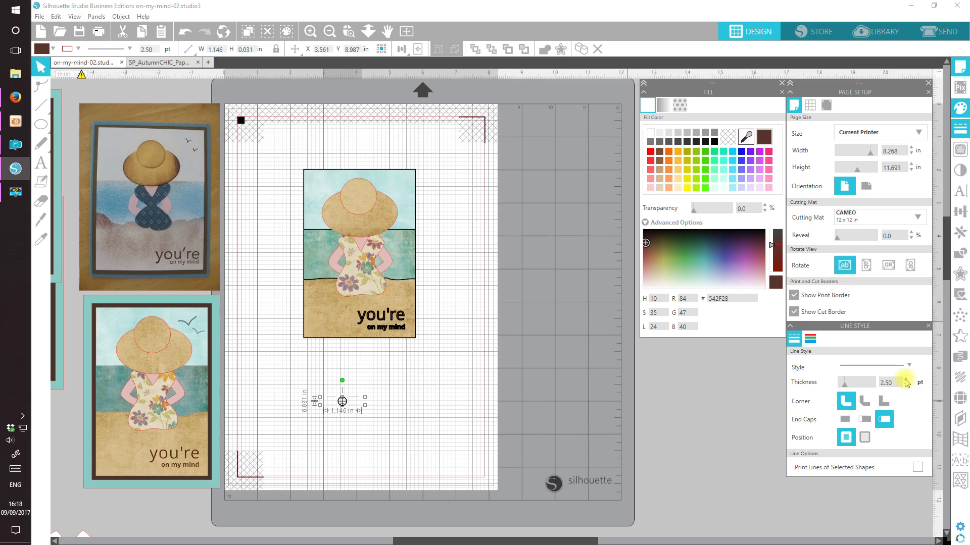
left_click(874, 365)
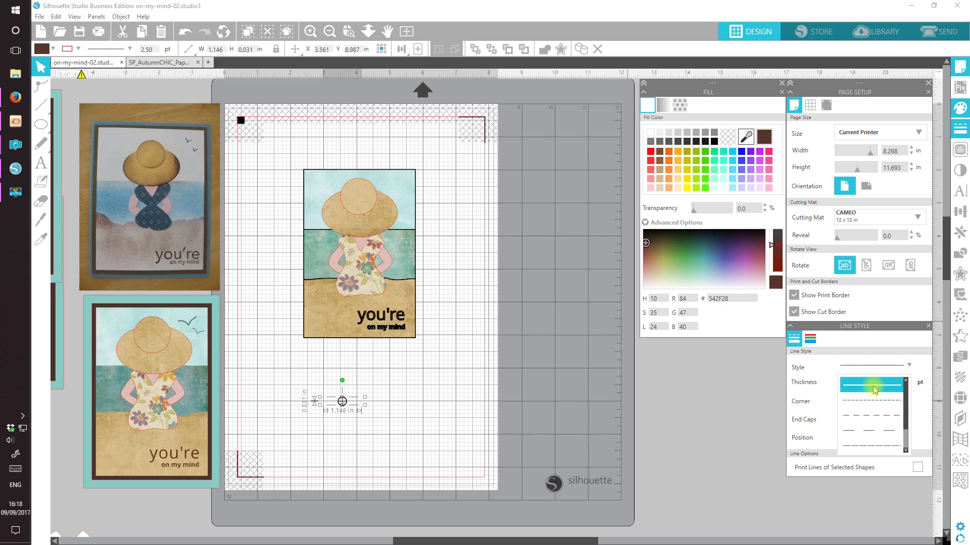
left_click(810, 339)
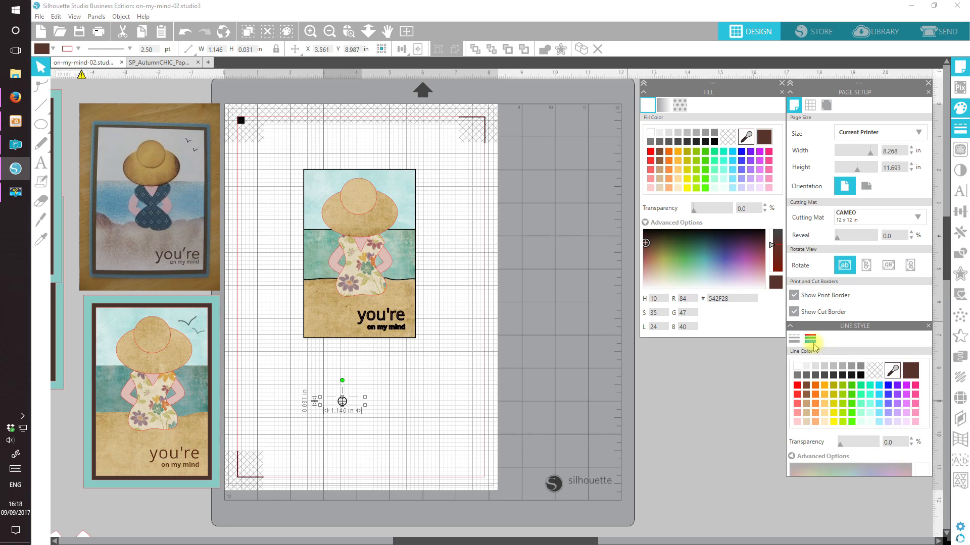
left_click(861, 376)
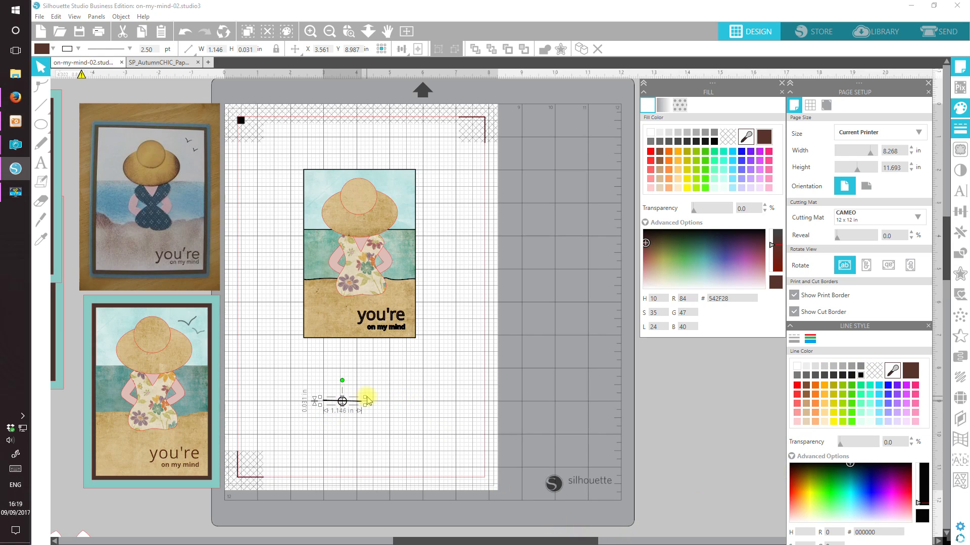
Step: Move the black line to just below the card's lower right corner, at about X 5.227, Y 8.177 in
left_click_drag(359, 404, 413, 370)
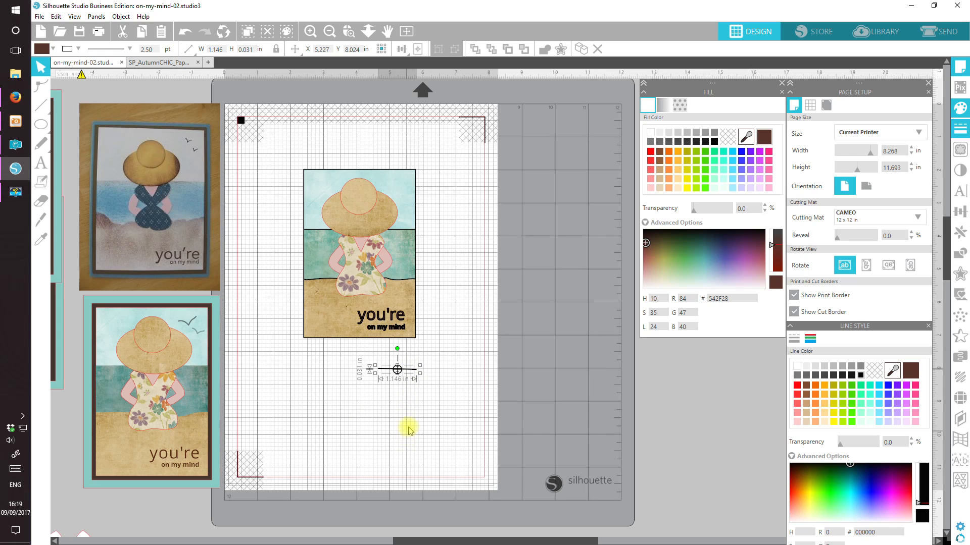
left_click(447, 403)
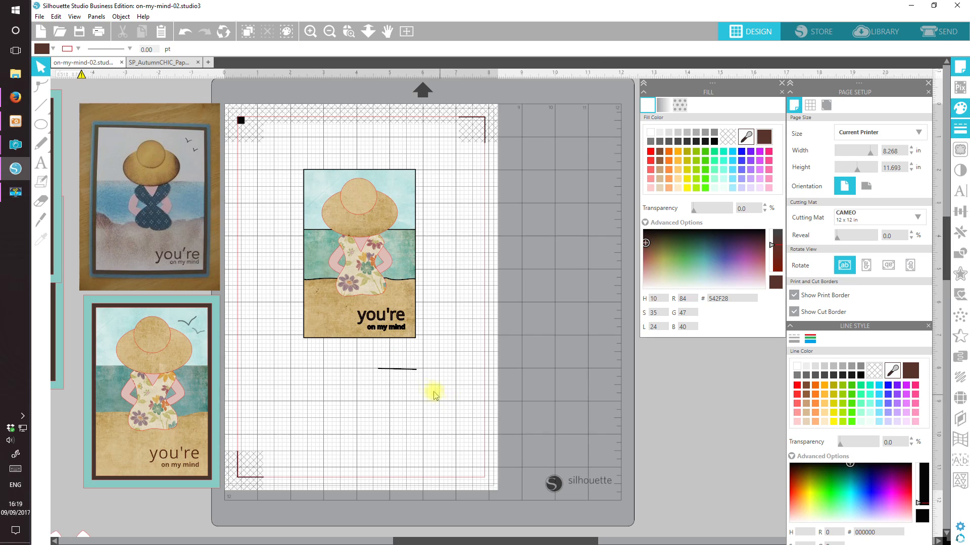
left_click_drag(407, 374, 409, 379)
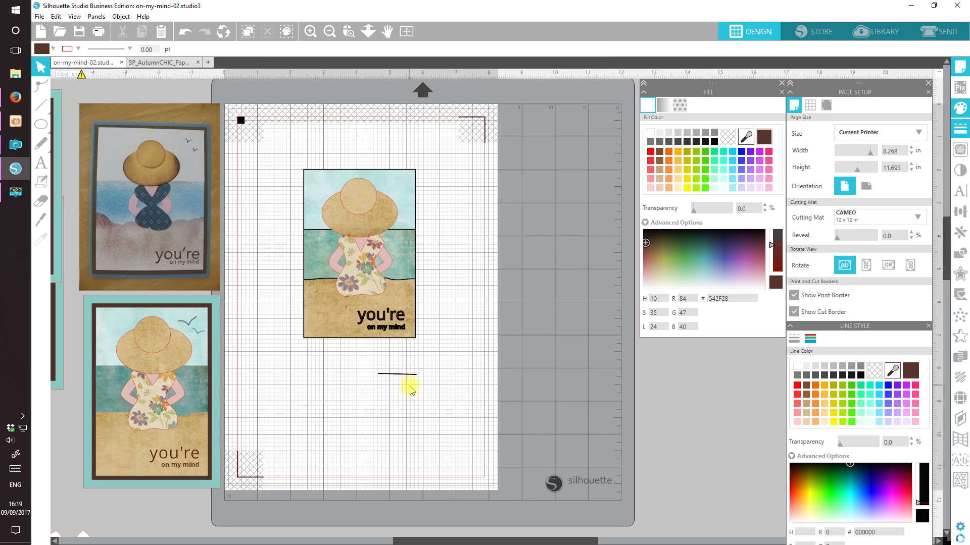
Step: Edit the line's points, adding one at its middle and pulling it down to form a shallow V
left_click(400, 373)
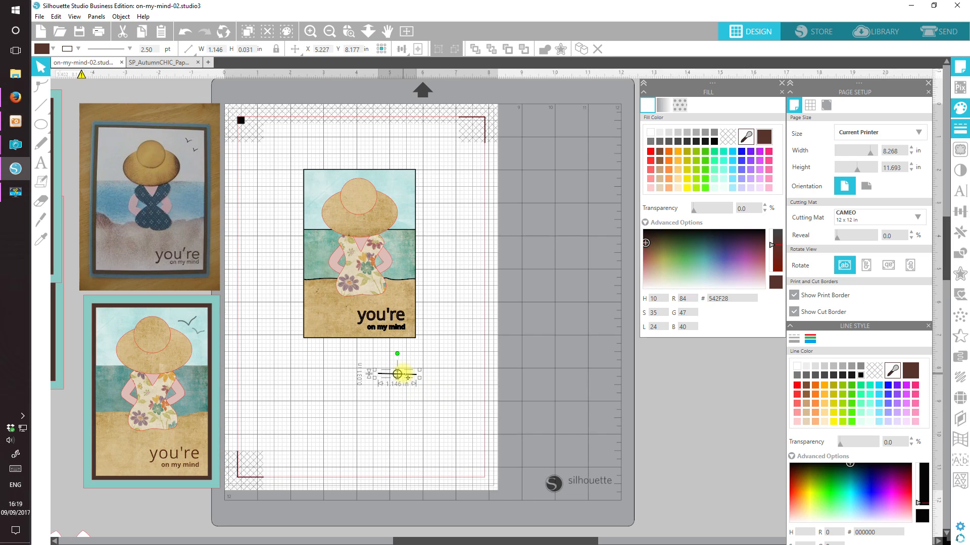
left_click(402, 48)
double_click(406, 374)
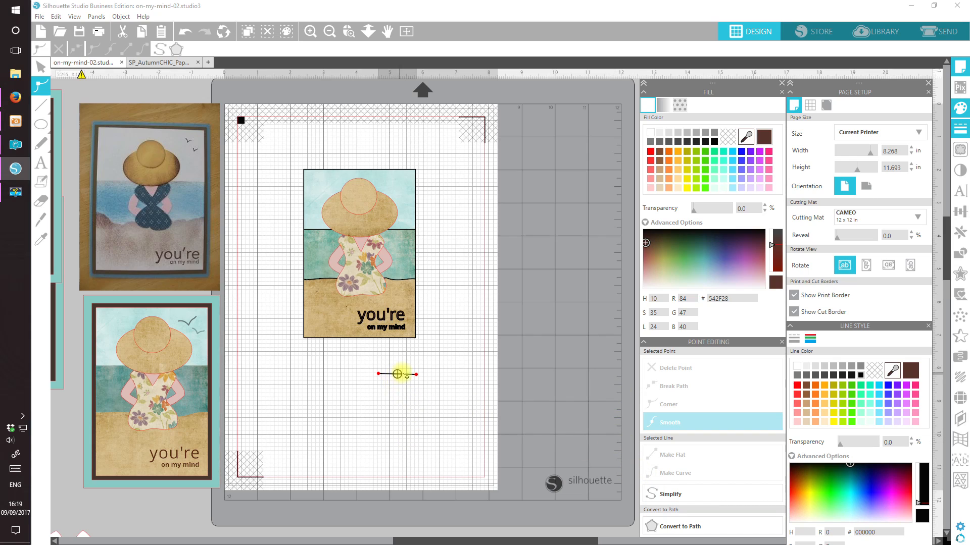
left_click(380, 375)
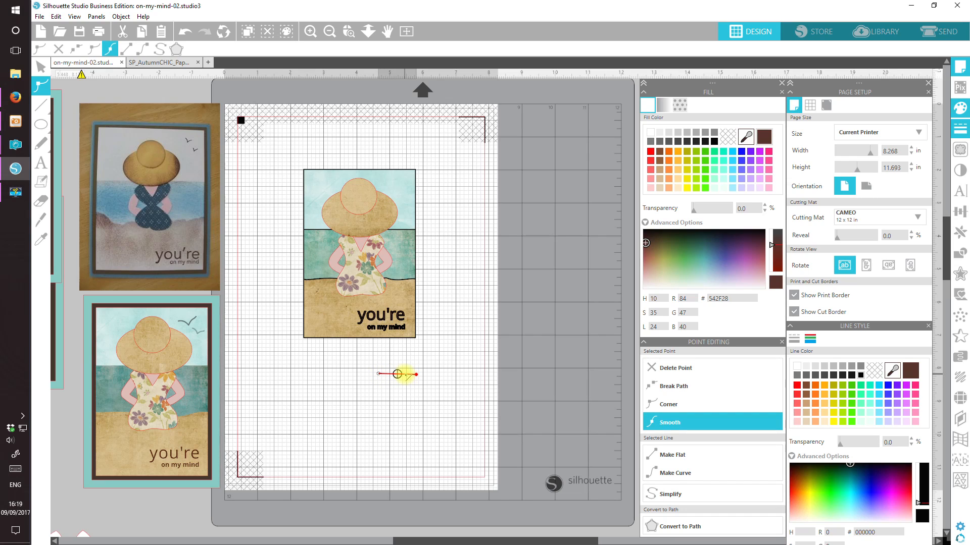
mouse_move(406, 376)
left_mouse_down()
mouse_move(396, 375)
mouse_move(402, 385)
left_mouse_up()
left_click_drag(401, 385, 402, 386)
Step: Smooth the V's middle point and convert its straight segments into curves
left_click(657, 425)
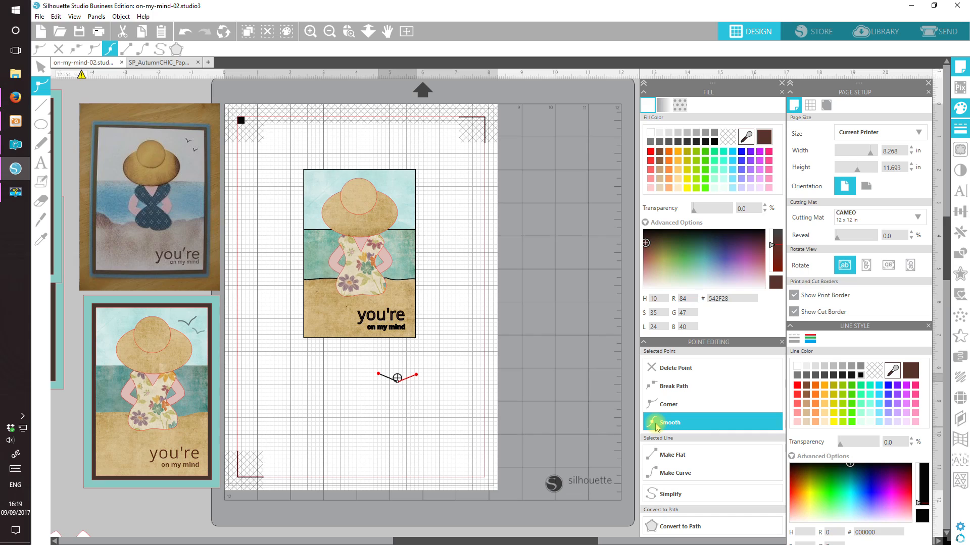
left_click(675, 427)
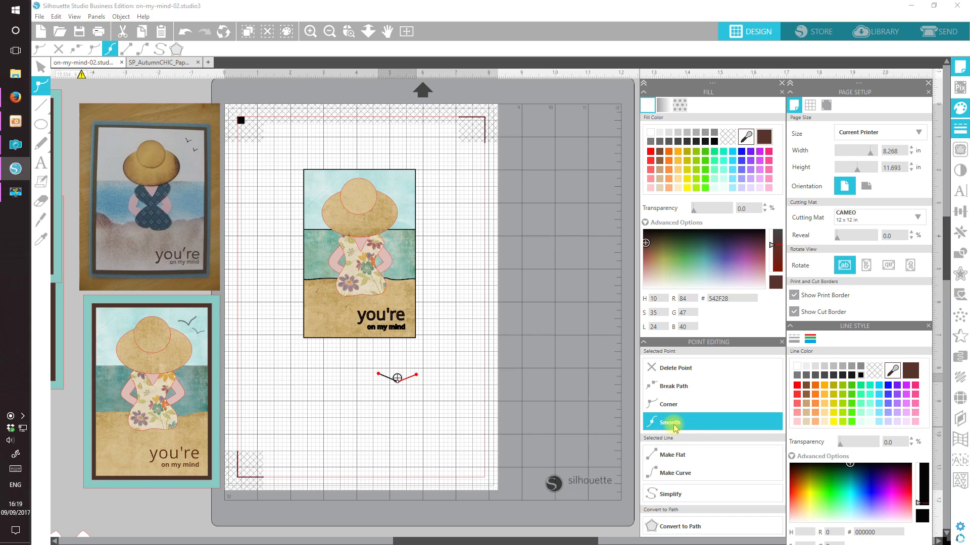
left_click(673, 474)
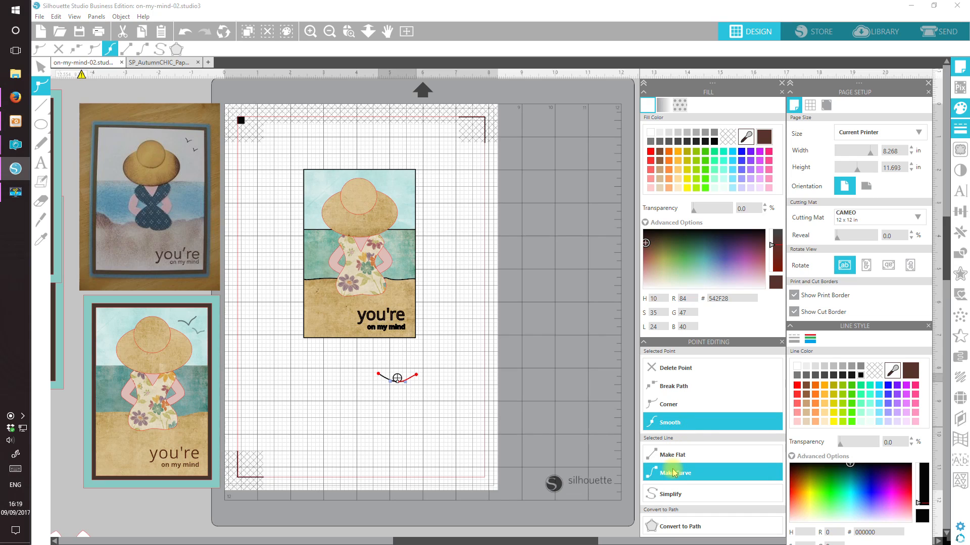
left_click(397, 378)
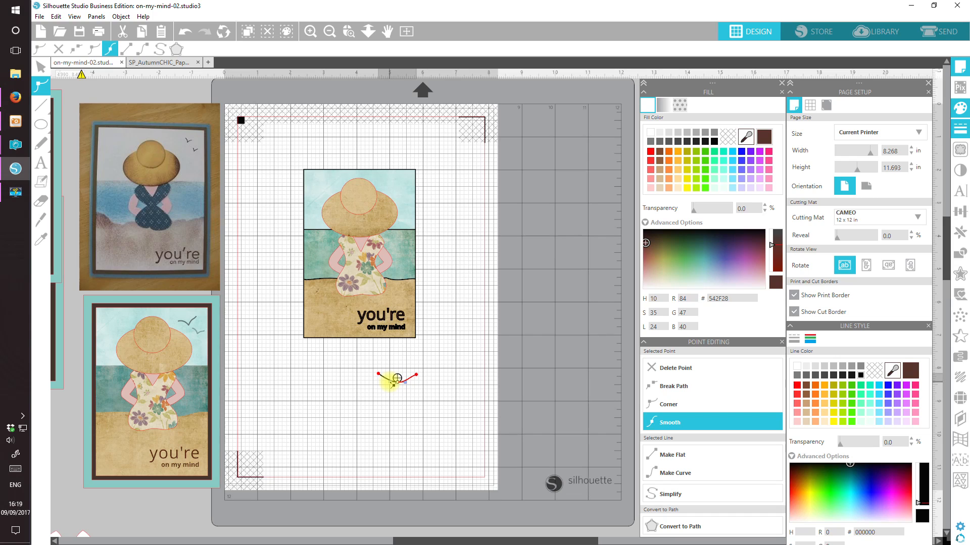
Step: Make the middle point a corner and pull its curve handles up so the two wings arch away from it
left_click_drag(390, 383, 397, 379)
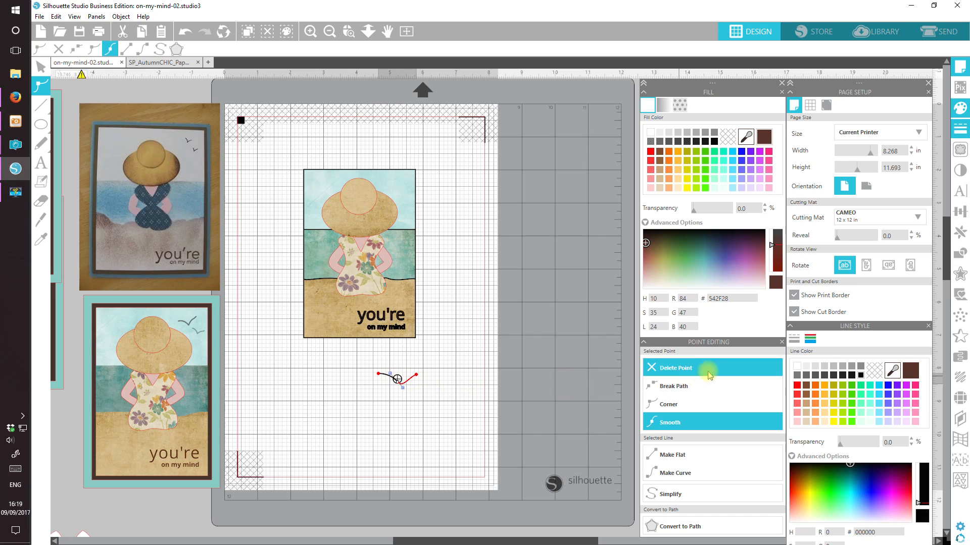
left_click(687, 403)
left_click_drag(405, 390, 409, 372)
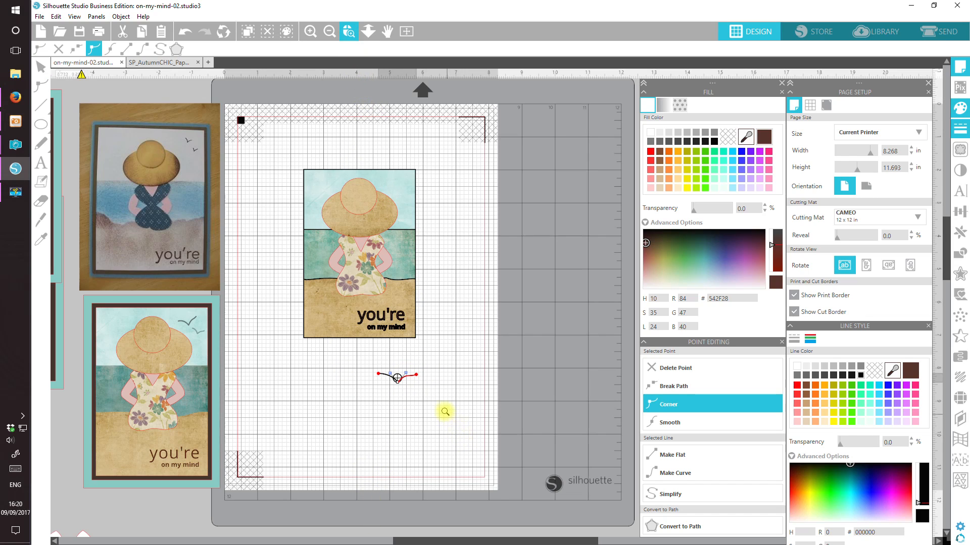
Step: Fine-tune both curve handles of the bird's middle point, shifting each slightly outward and up
scroll(374, 404, "up", 5)
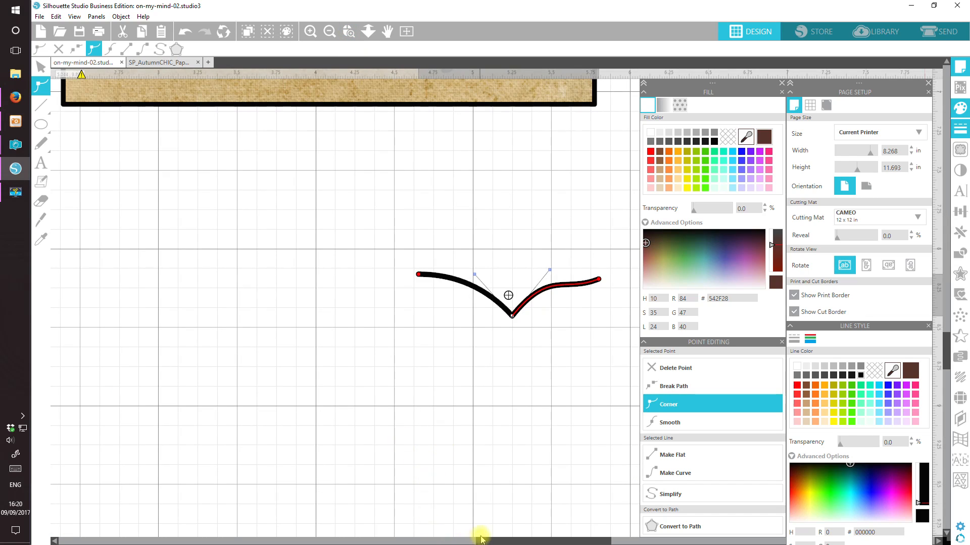
left_click_drag(478, 538, 521, 538)
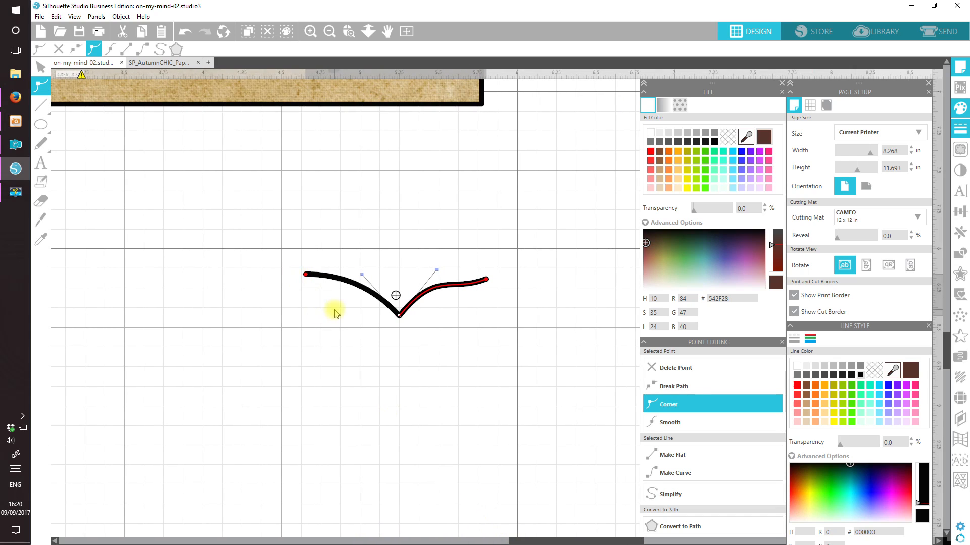
left_click_drag(441, 273, 440, 269)
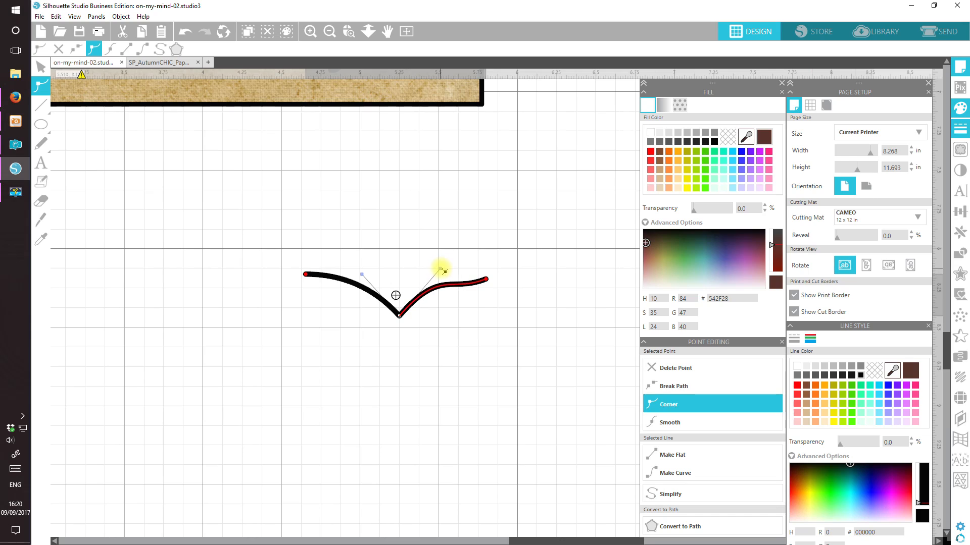
left_click_drag(365, 276, 360, 271)
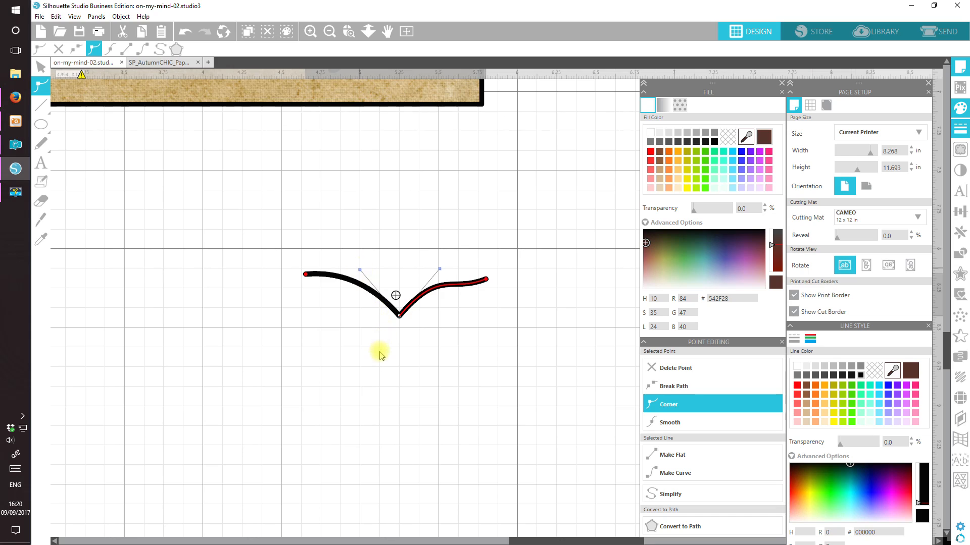
Step: Move the bird up to the card's edge and remove the black outline from the card background and text
left_click(379, 354)
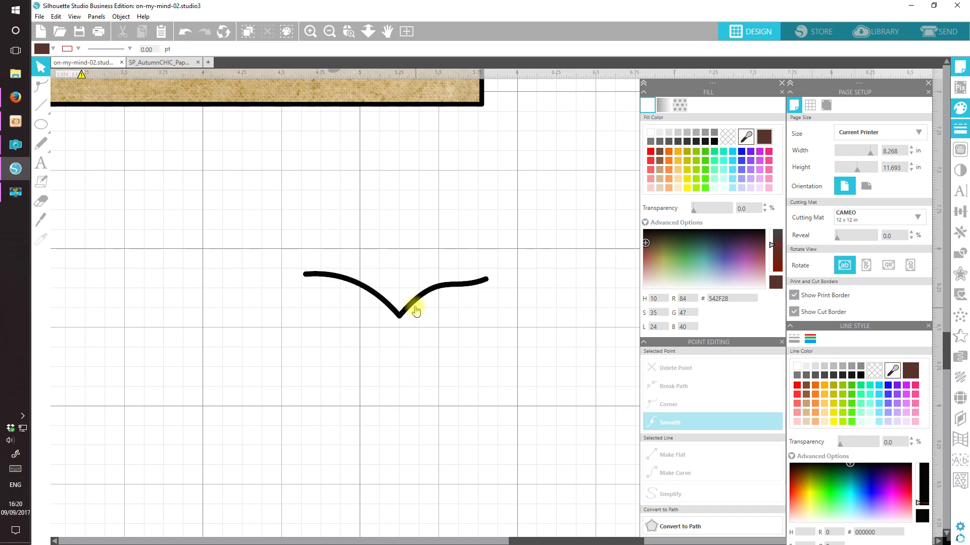
left_click(416, 310)
left_click_drag(411, 307, 433, 222)
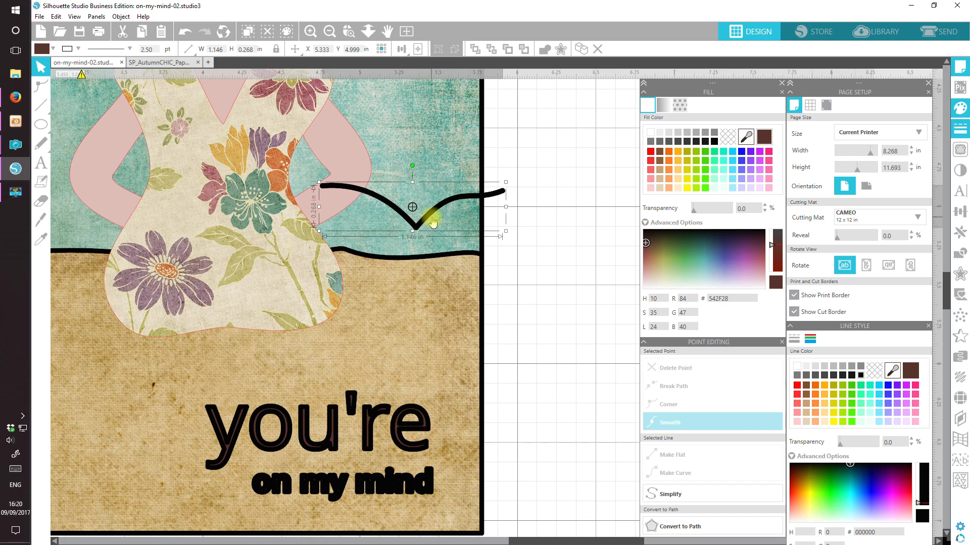
left_click_drag(433, 222, 530, 238)
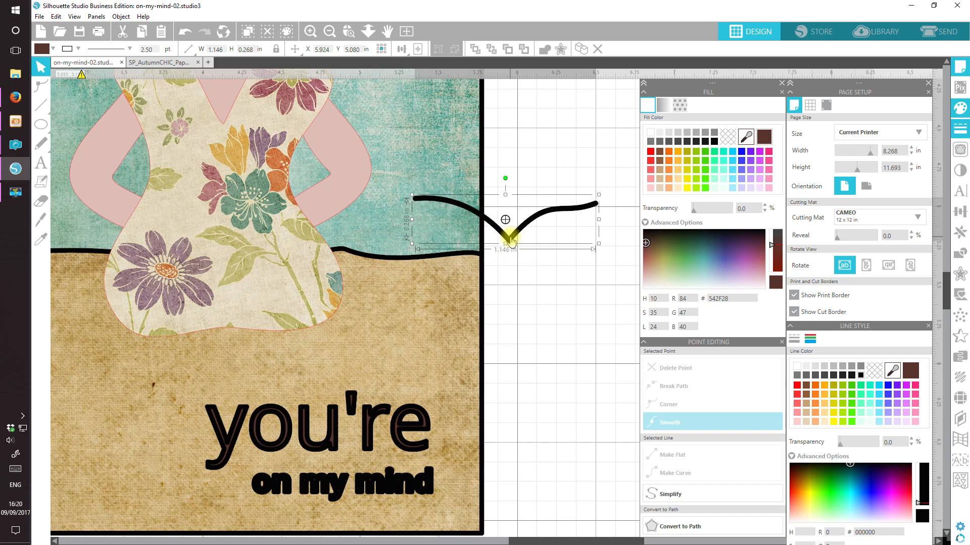
left_click(449, 325)
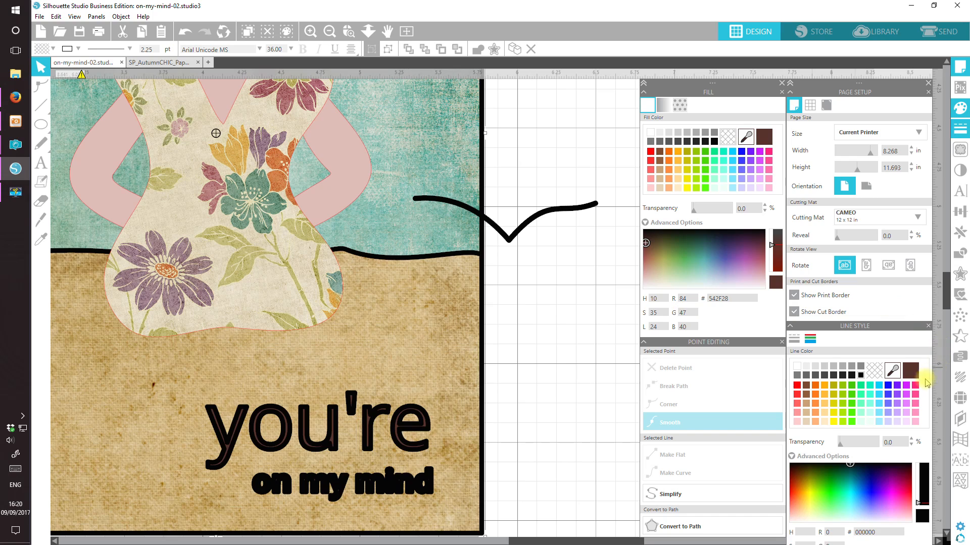
left_click(875, 372)
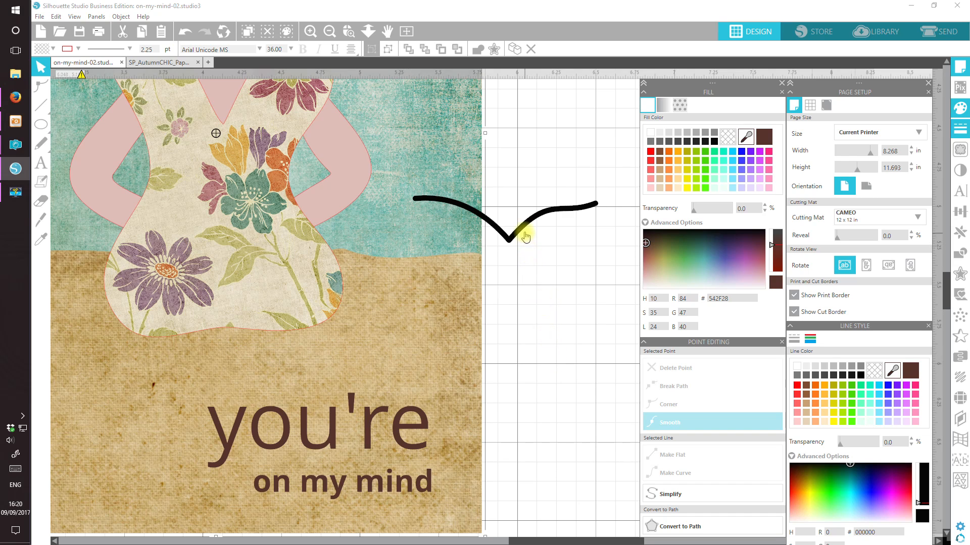
Step: Place the bird in the sky beside the hat, shrink it to about 0.613 in wide, and tilt it counterclockwise
left_click(520, 230)
left_click_drag(530, 227, 402, 233)
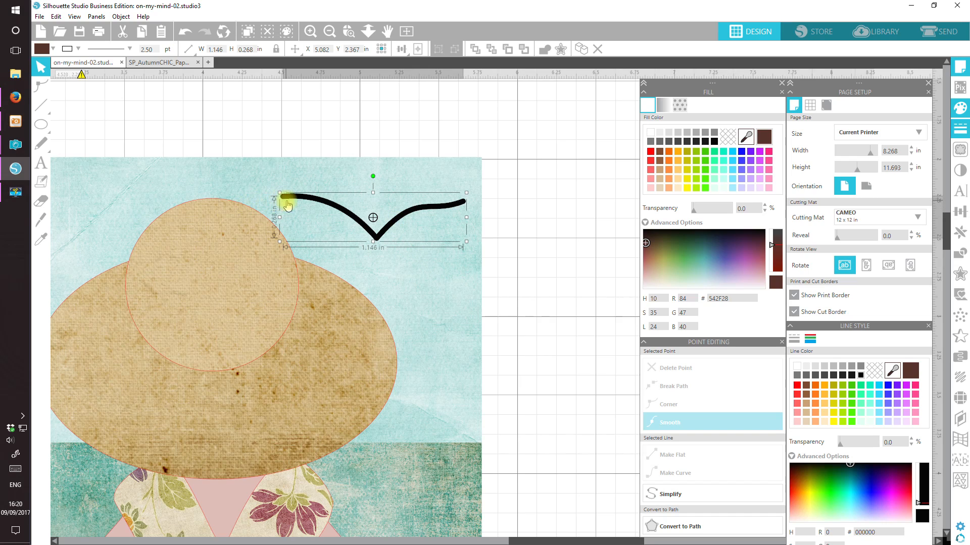
left_click_drag(279, 192, 407, 194)
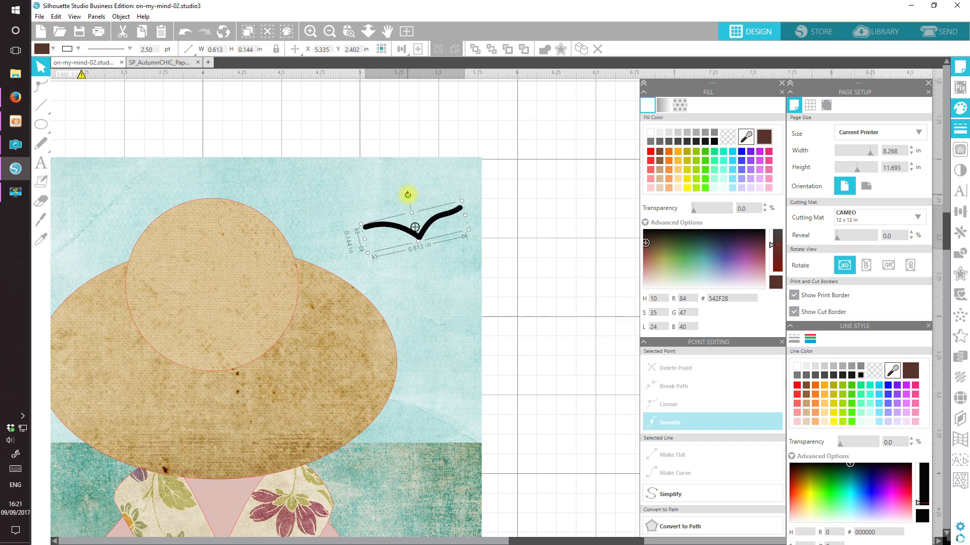
left_click_drag(386, 227, 357, 222)
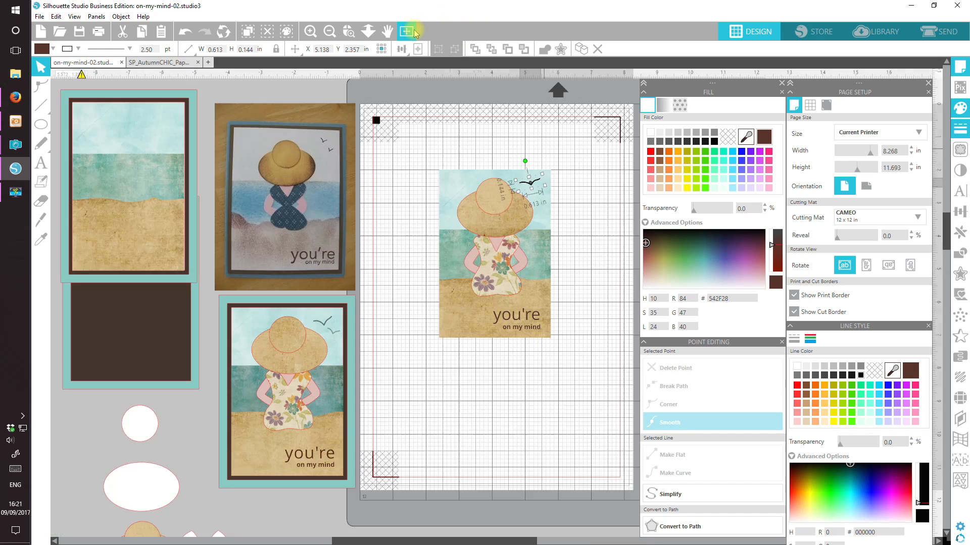
left_click(407, 32)
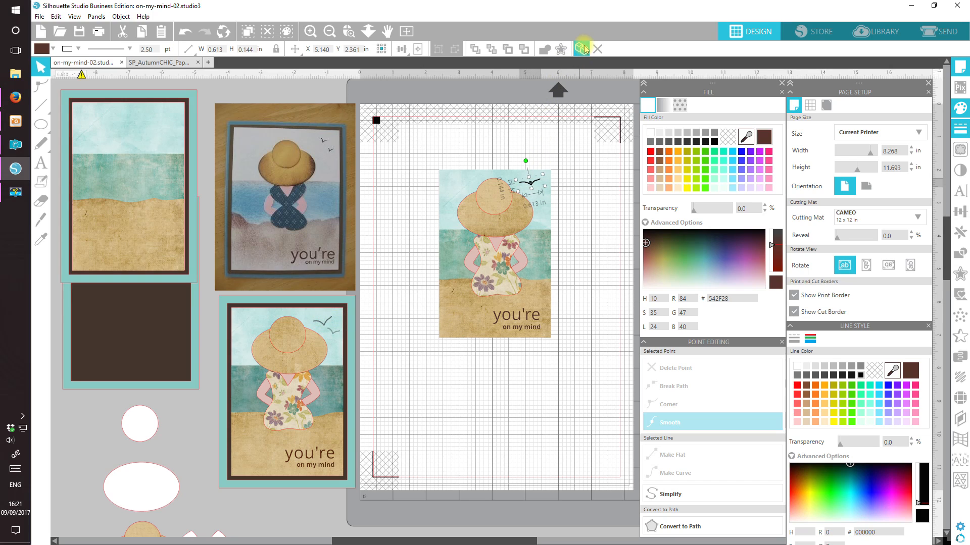
Step: Duplicate the bird, shrink the copy to about 0.464 in wide, rotate it clockwise, and place it just below the first
left_click_drag(528, 182, 538, 182)
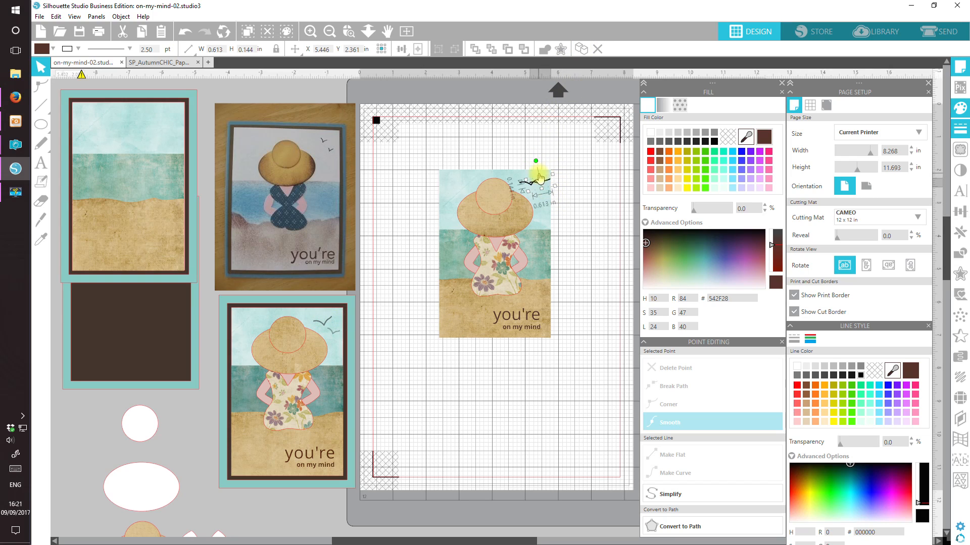
left_click_drag(545, 186, 550, 196)
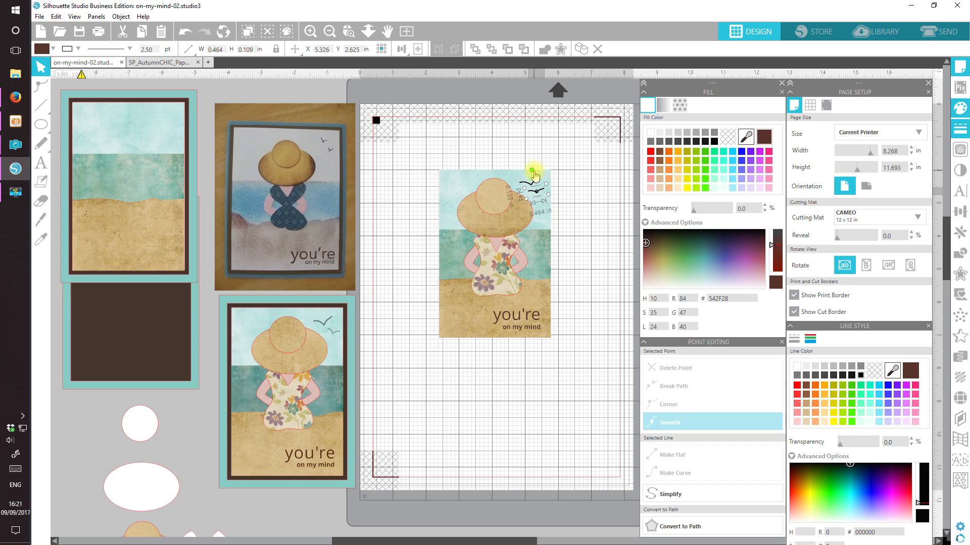
left_click_drag(532, 168, 542, 166)
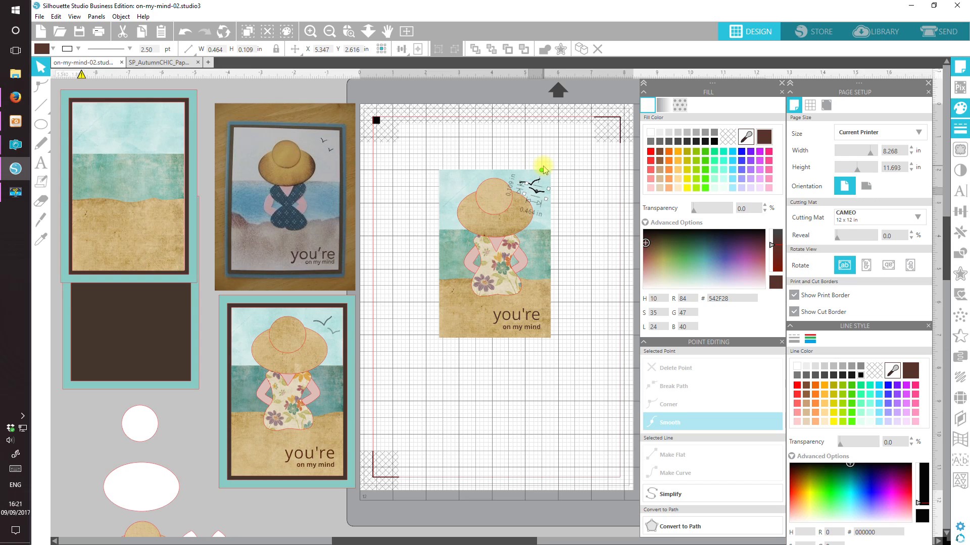
left_click(542, 197)
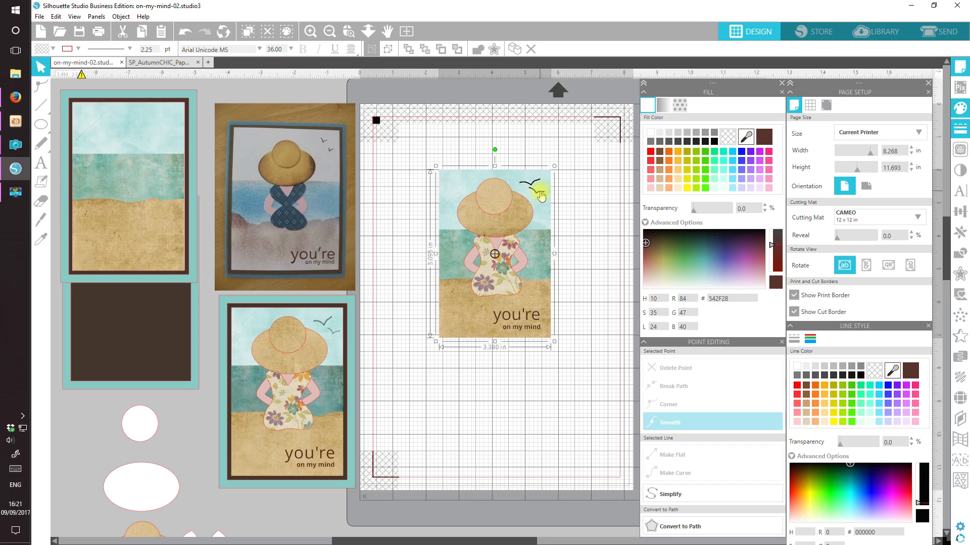
left_click(540, 196)
left_click_drag(540, 196, 543, 200)
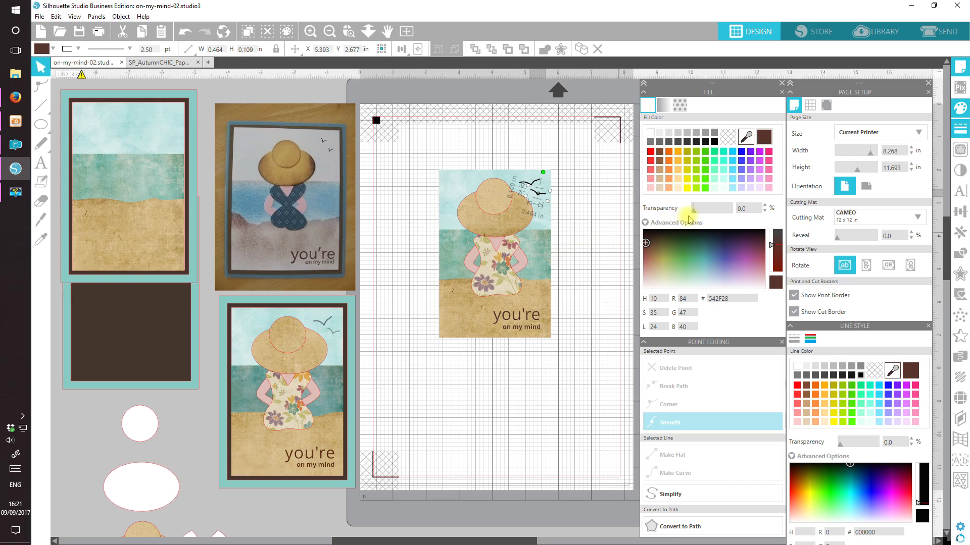
Step: Set the smaller bird's line transparency to 50%, leaving its fill transparency at 0%
left_click(703, 208)
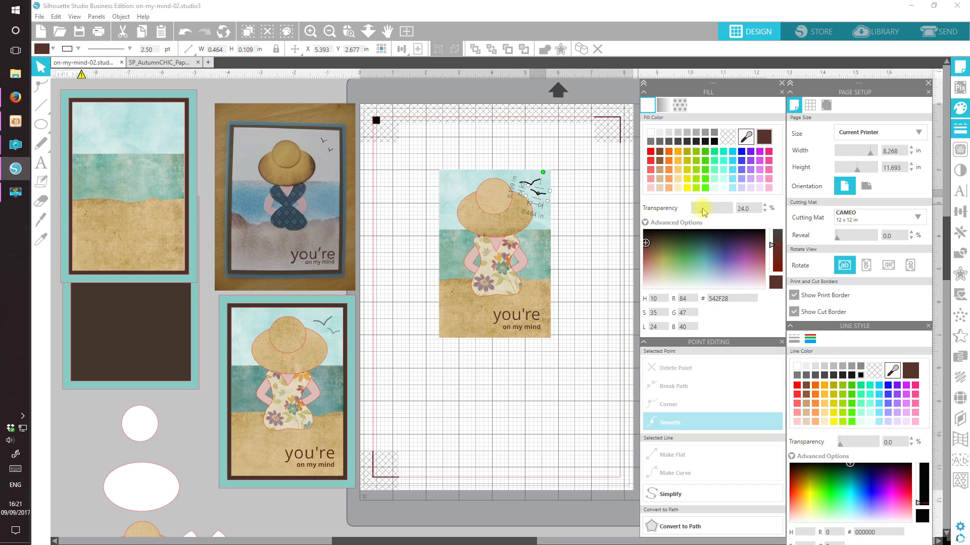
left_click_drag(710, 214, 703, 210)
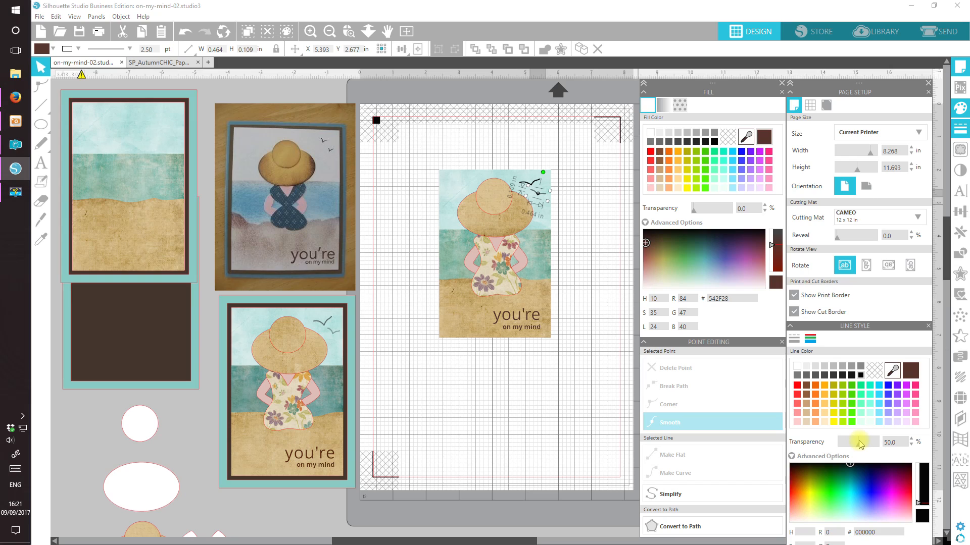
left_click(602, 434)
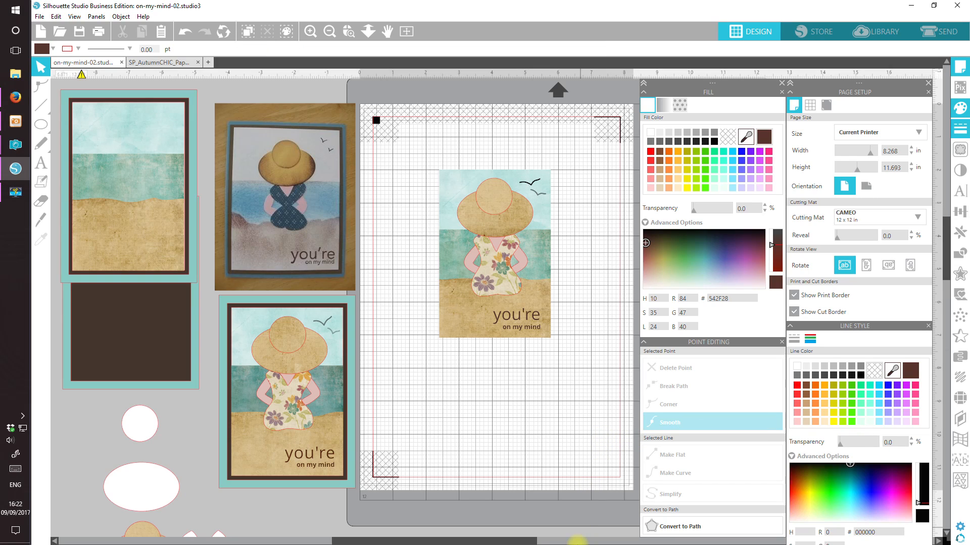
Step: Set the larger bird's line transparency to 28%
left_click(536, 187)
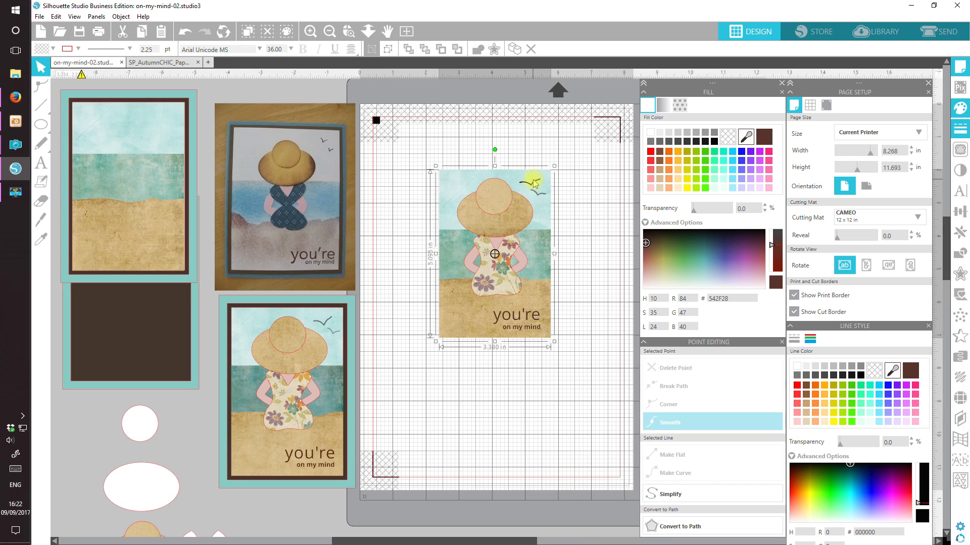
left_click(534, 185)
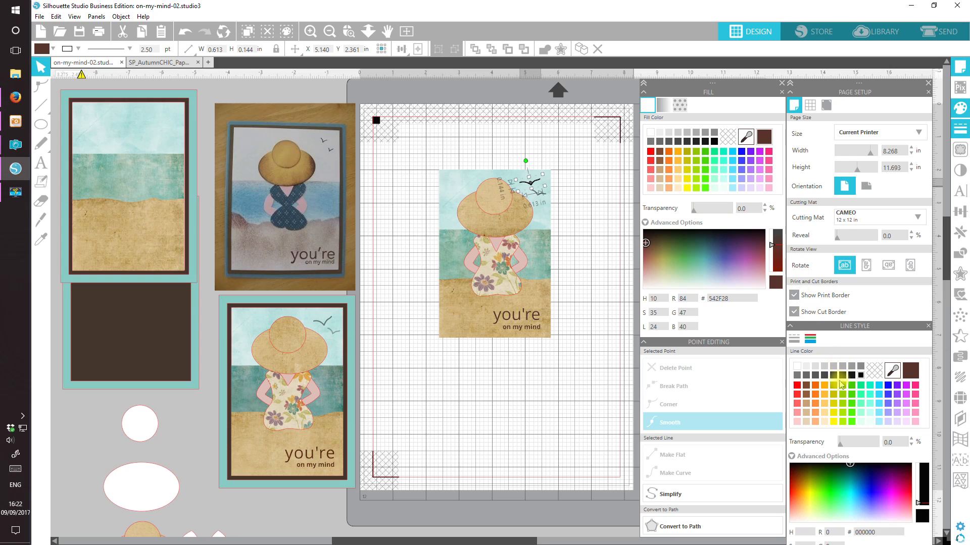
left_click(840, 447)
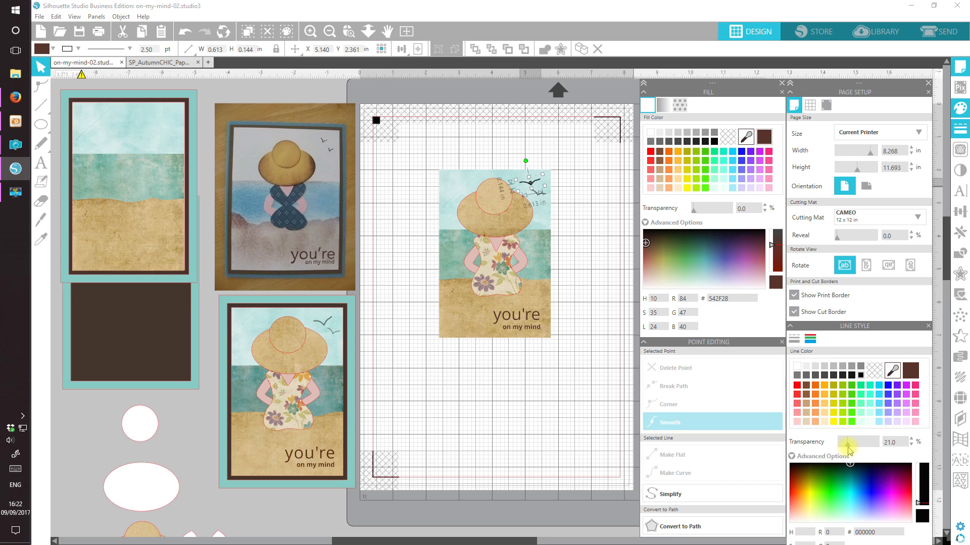
left_click(523, 447)
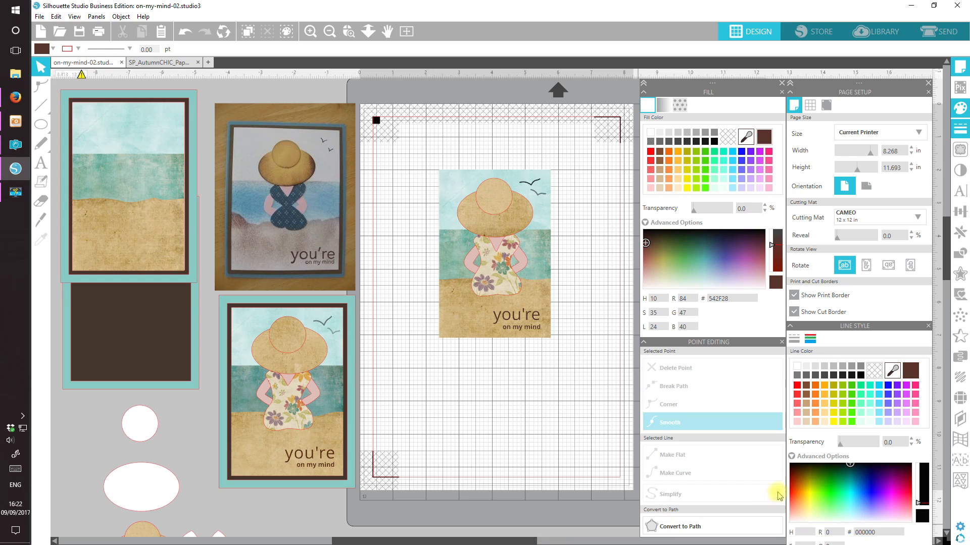
left_click(535, 186)
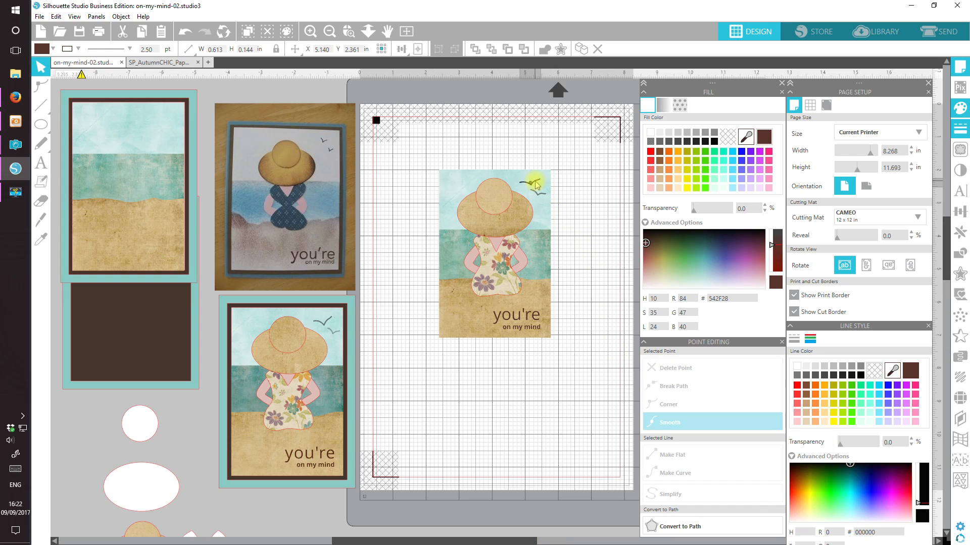
left_click(850, 442)
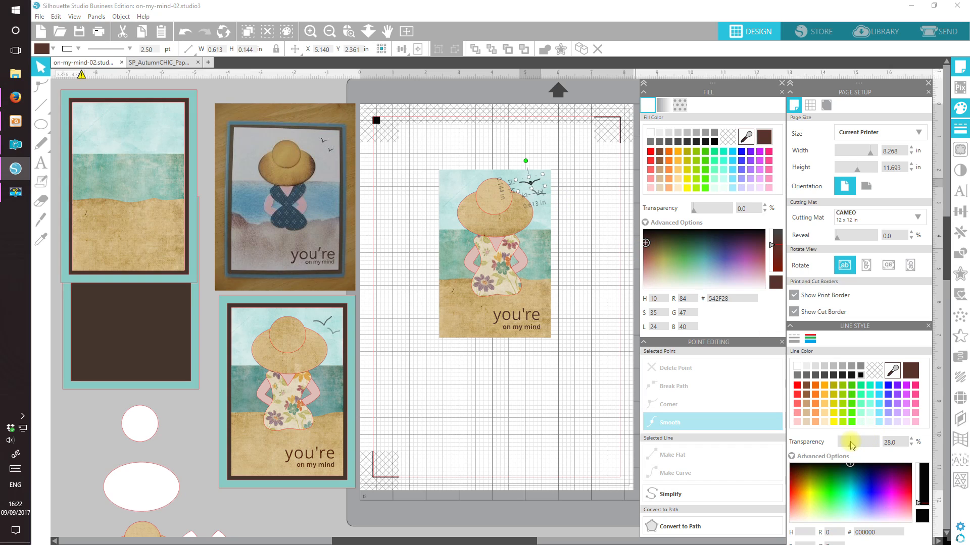
left_click(610, 456)
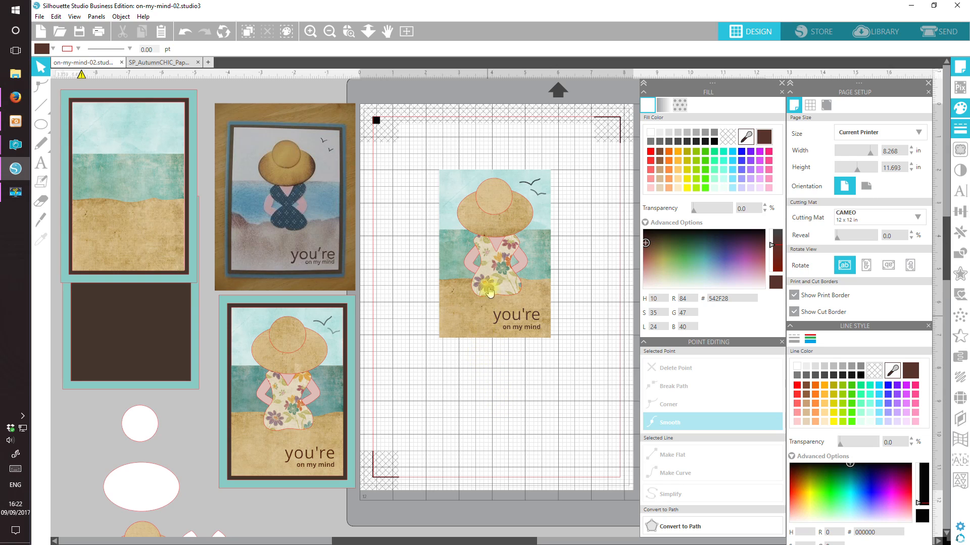
Step: Duplicate the lady's hat crown, brim, dress and arms, place the copy below the finished sample card, and group it
left_click(493, 196)
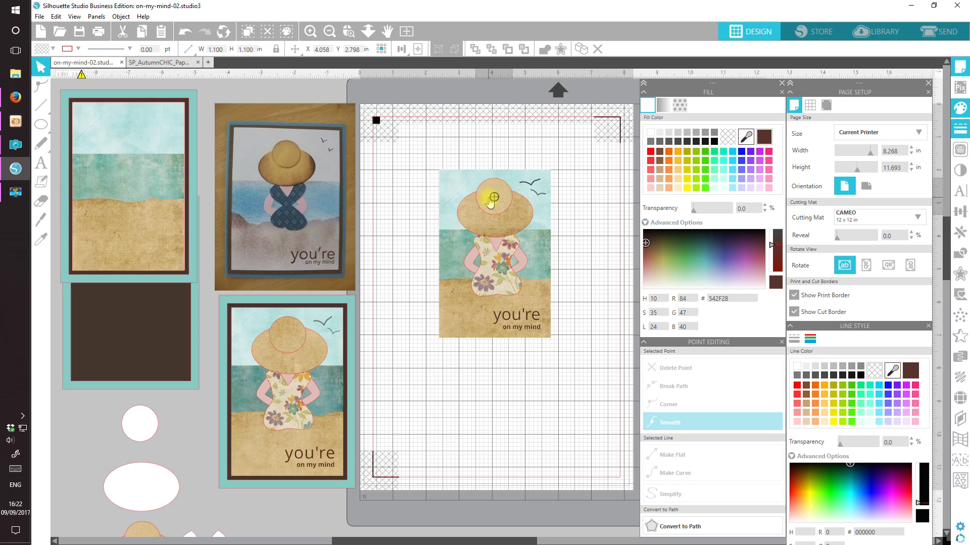
left_click(493, 233, "shift")
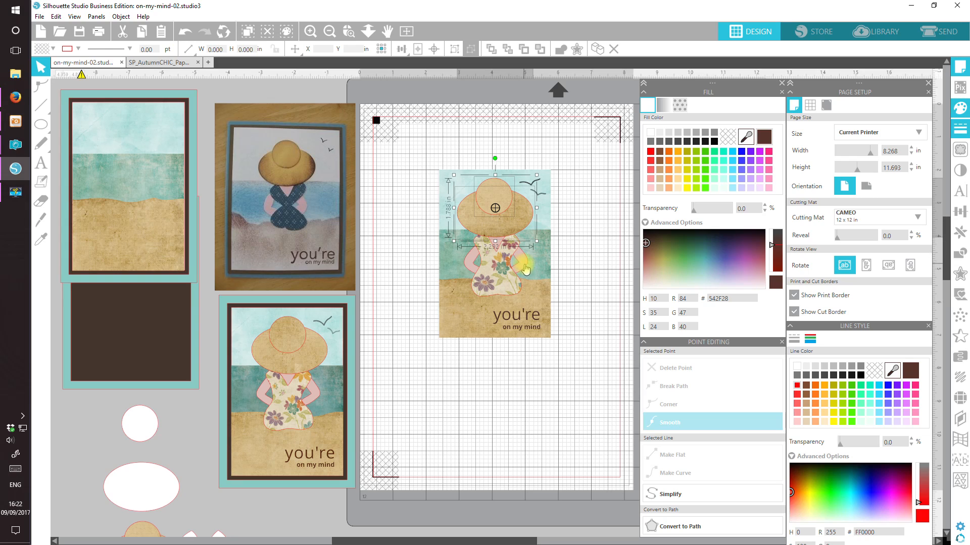
left_click(498, 278, "shift")
left_click(483, 296, "shift")
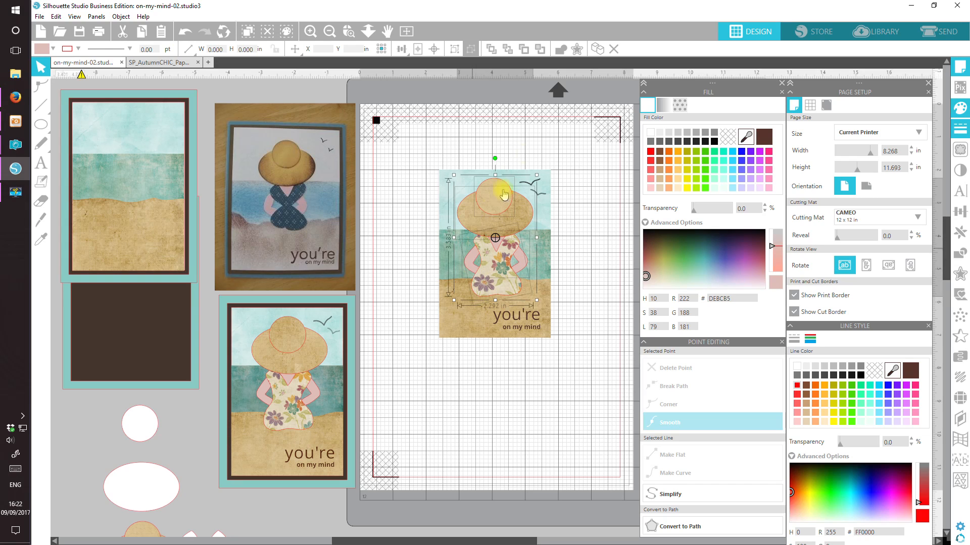
left_click_drag(505, 210, 287, 420)
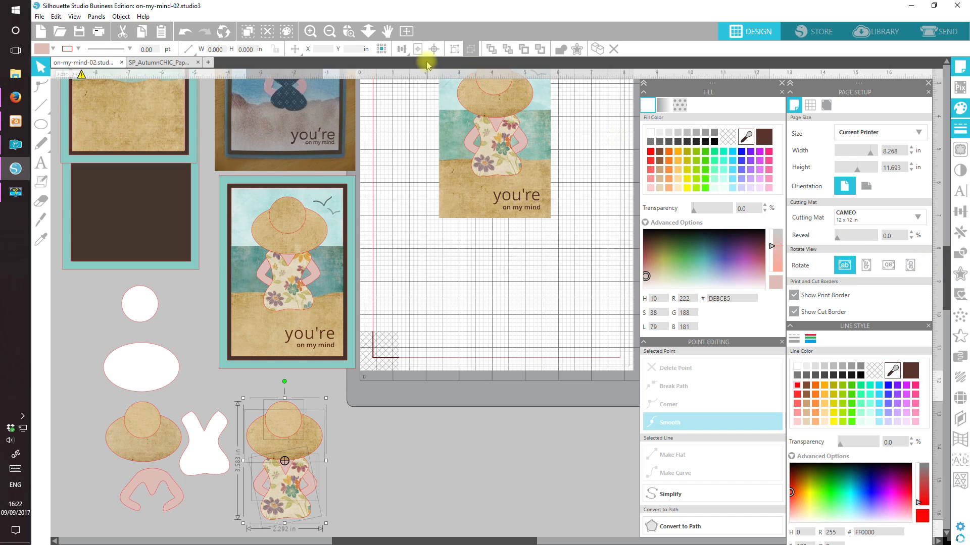
left_click(460, 54)
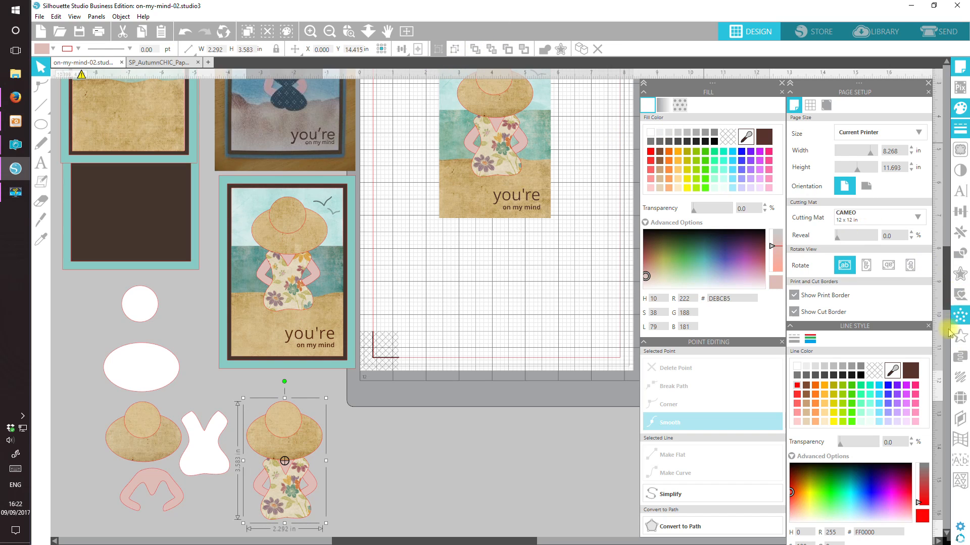
Step: Move the original hat crown, brim, dress and arms off the card, spreading them out in a row above the page
left_click_drag(946, 299, 944, 255)
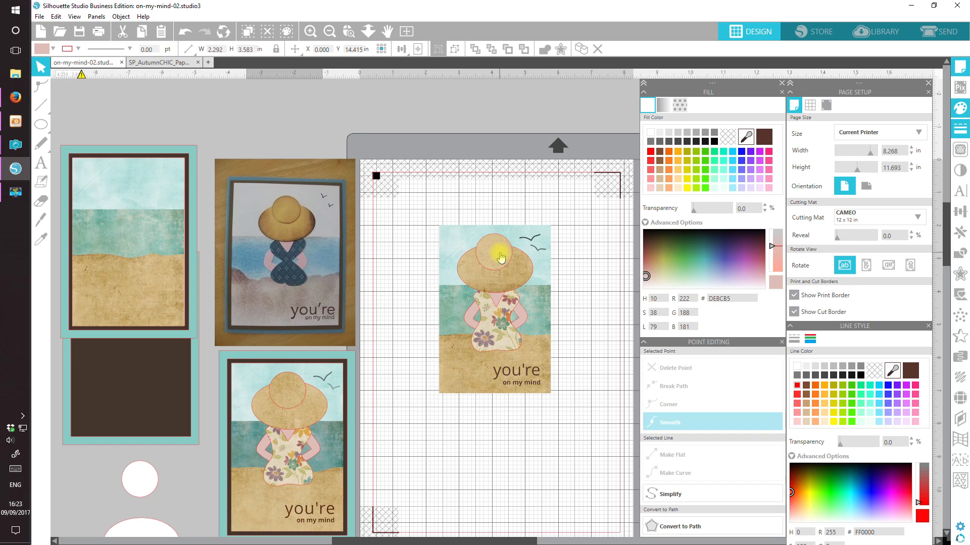
left_click_drag(497, 255, 597, 110)
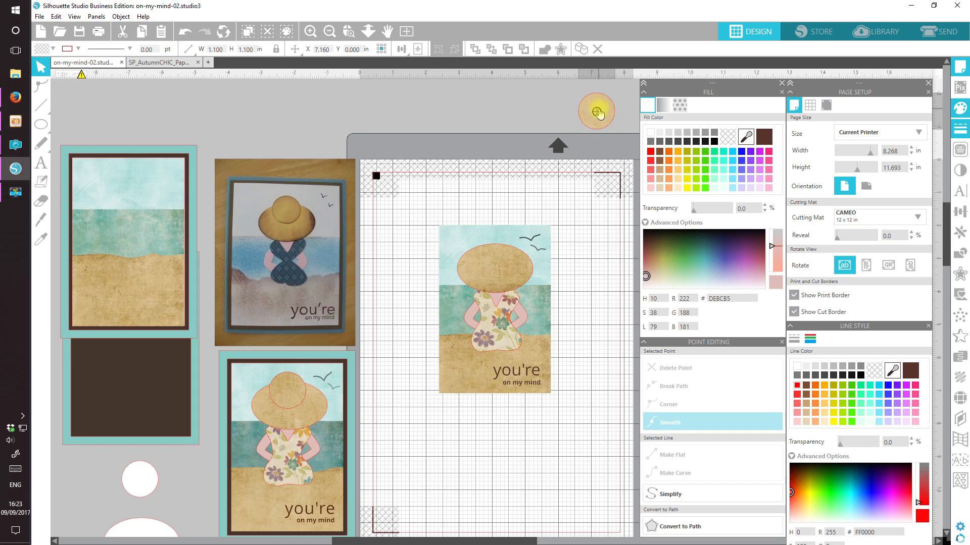
left_click(581, 126)
left_click_drag(504, 262, 488, 116)
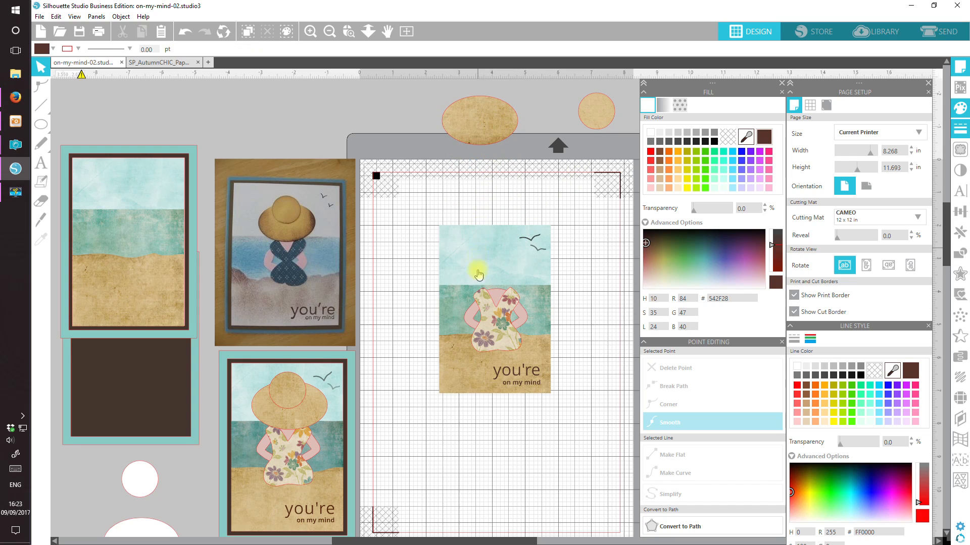
left_click_drag(494, 305, 392, 197)
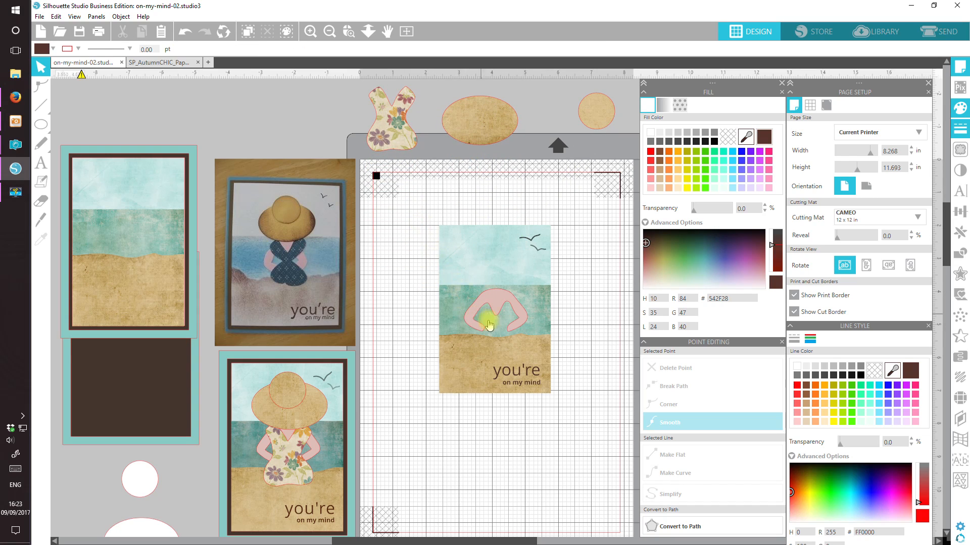
left_click_drag(506, 305, 302, 106)
key("Escape")
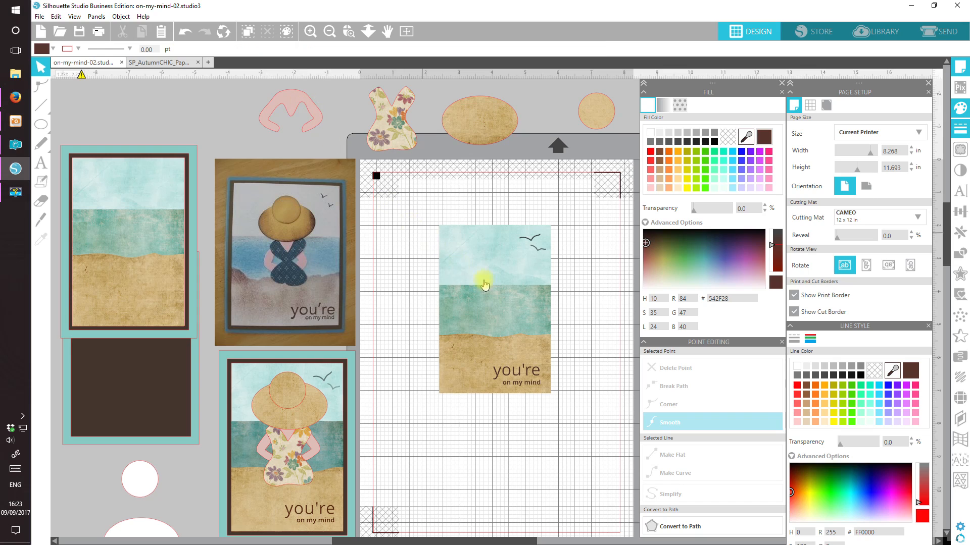
Step: Group the beach scene with its birds and sentiment, and lay an unfilled duplicate of the framed card's beach backdrop over it
left_click_drag(553, 417, 423, 209)
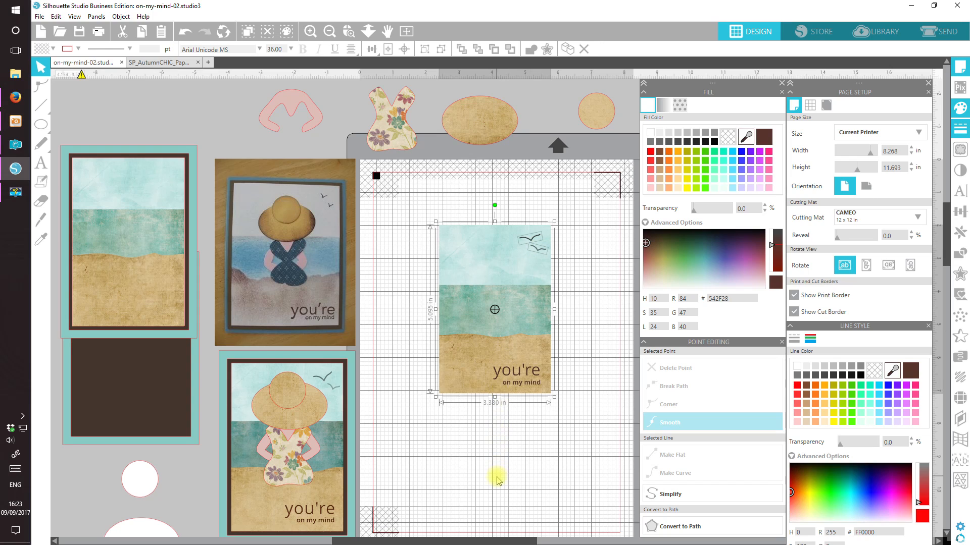
left_click(425, 49)
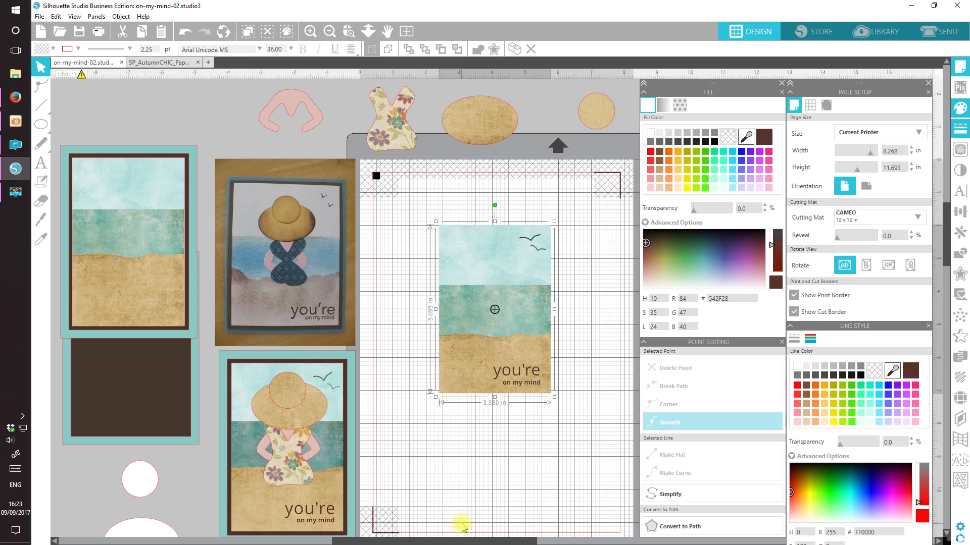
left_click(139, 238)
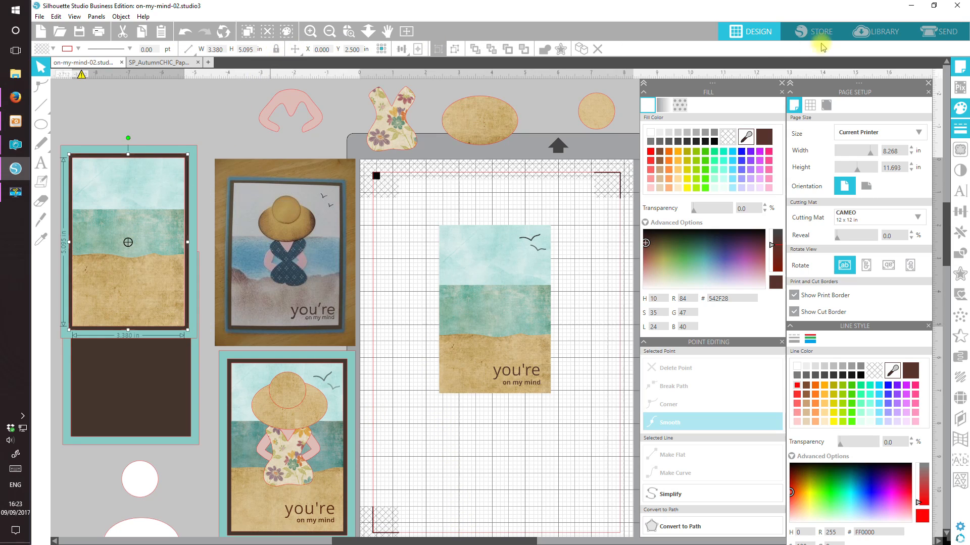
left_click(581, 49)
left_click_drag(137, 225, 473, 447)
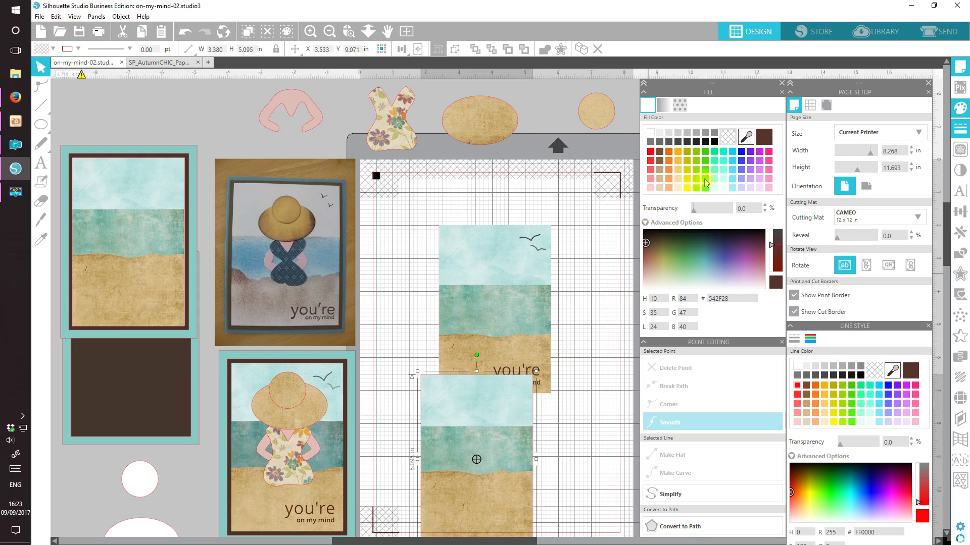
left_click(735, 137)
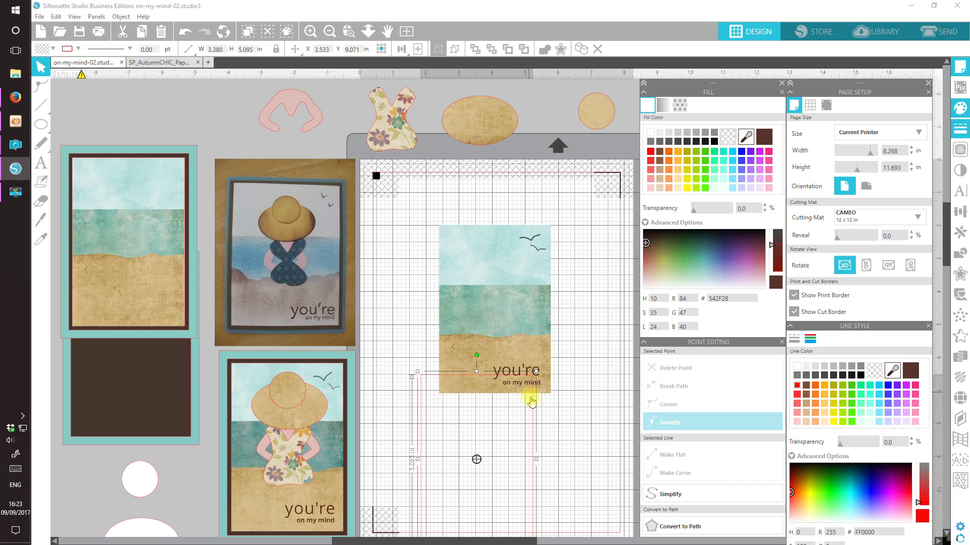
left_click_drag(534, 411, 553, 262)
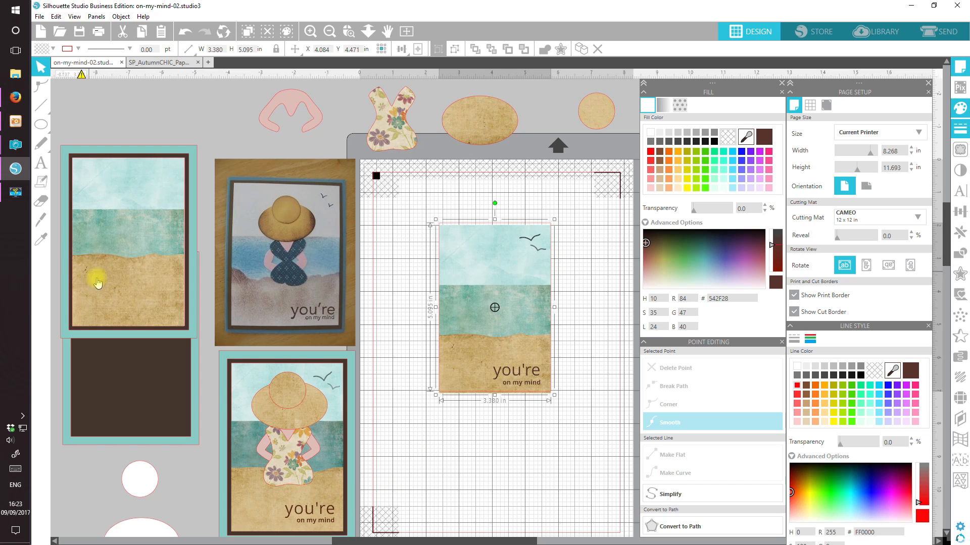
Step: Align the unfilled outline and the beach scene on their centers, and group them as one print-and-cut piece
left_click(492, 341)
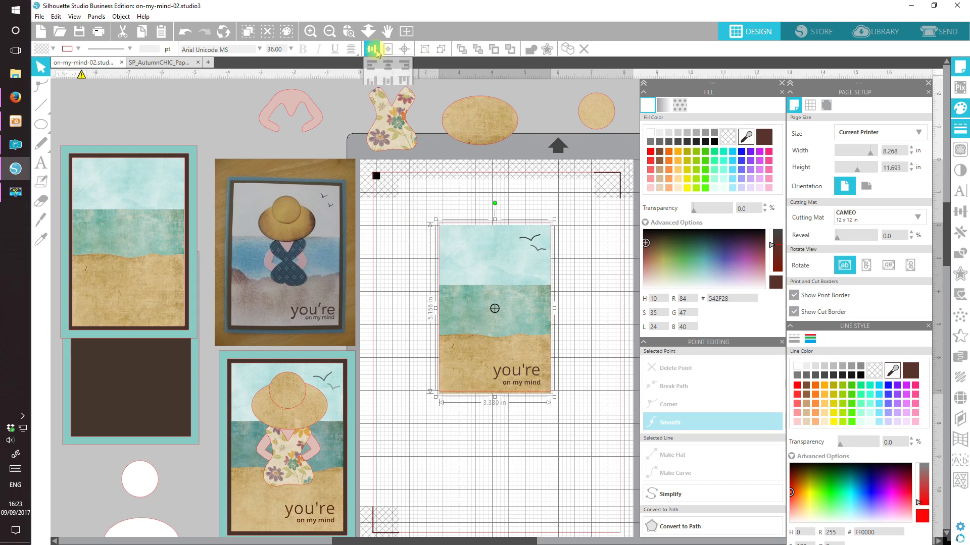
mouse_move(375, 51)
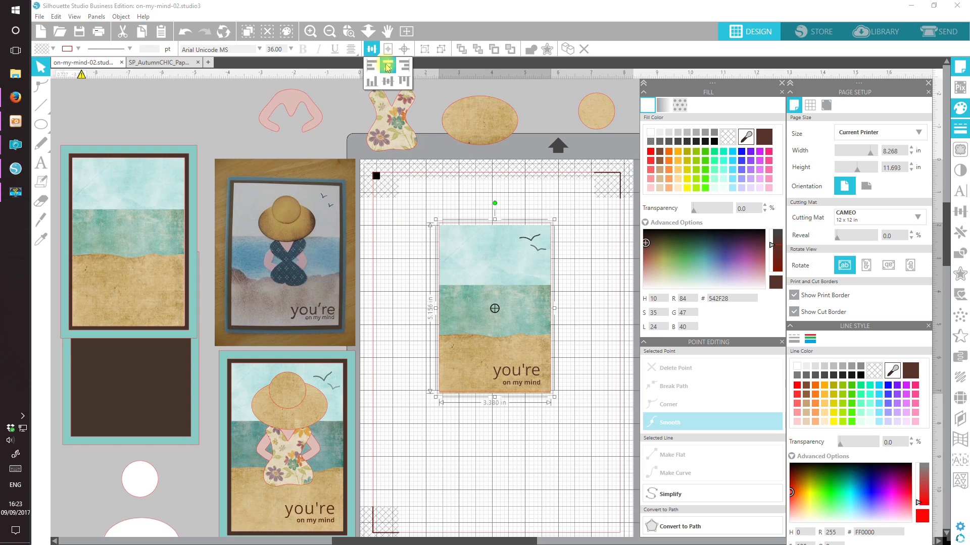
left_click(388, 83)
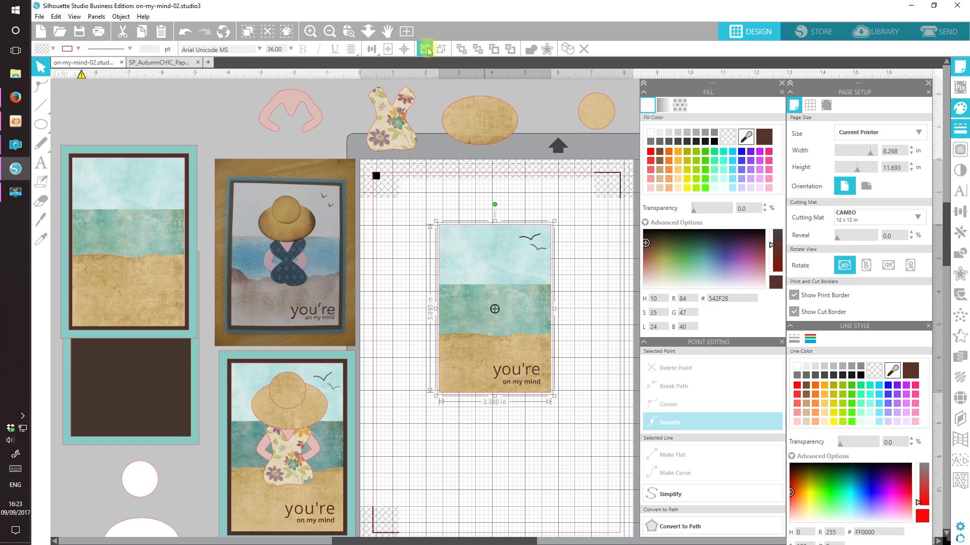
left_click(426, 49)
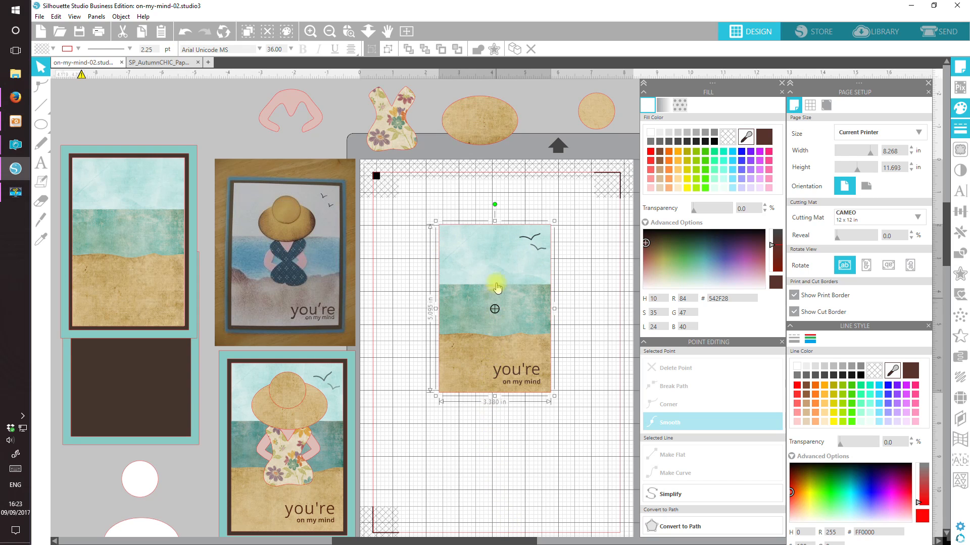
left_click_drag(497, 280, 519, 346)
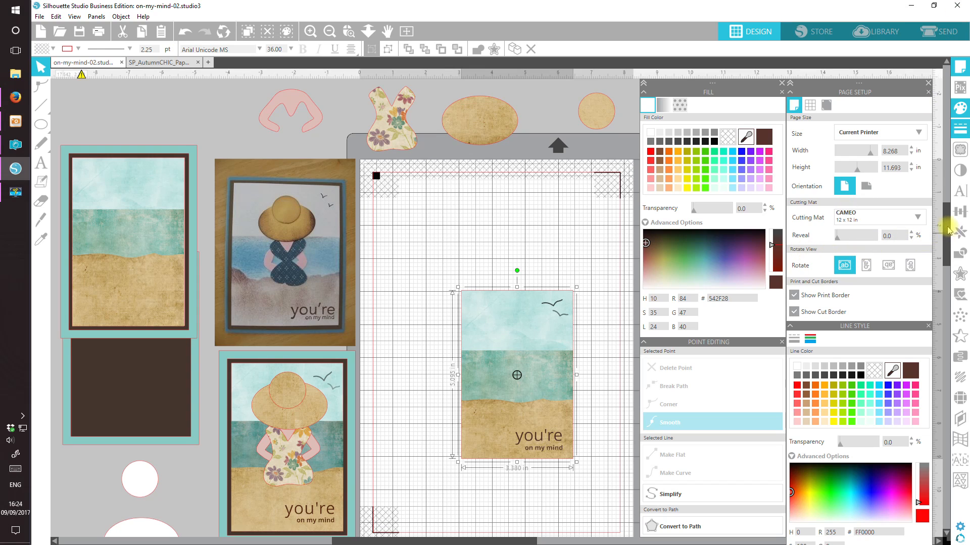
Step: Close the Point Editing, Fill and Line Style panels, keeping only Page Setup open
left_click(781, 342)
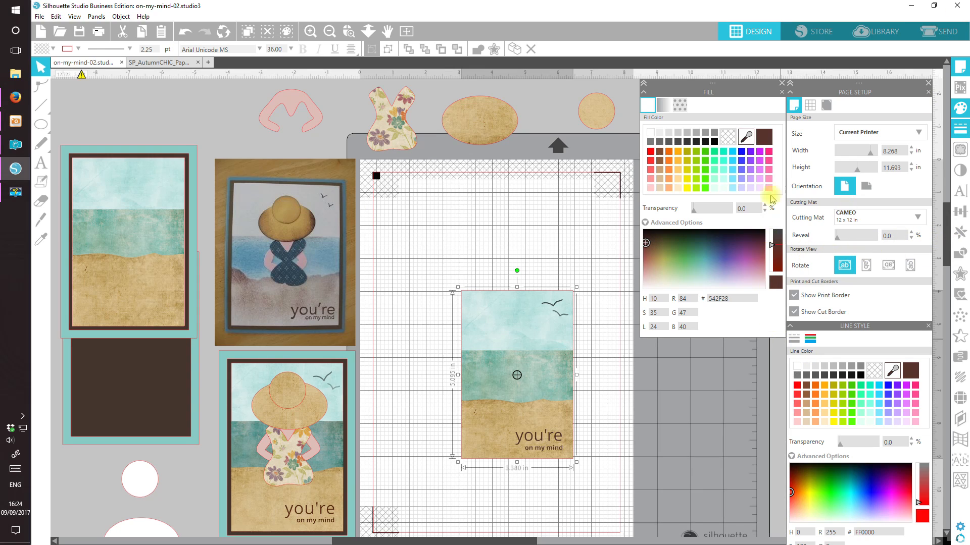
left_click(782, 83)
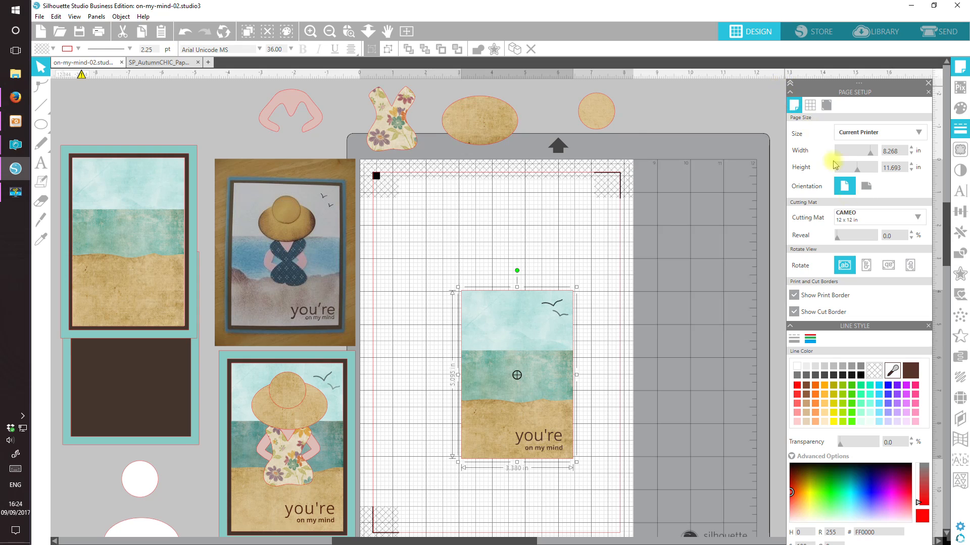
left_click(928, 326)
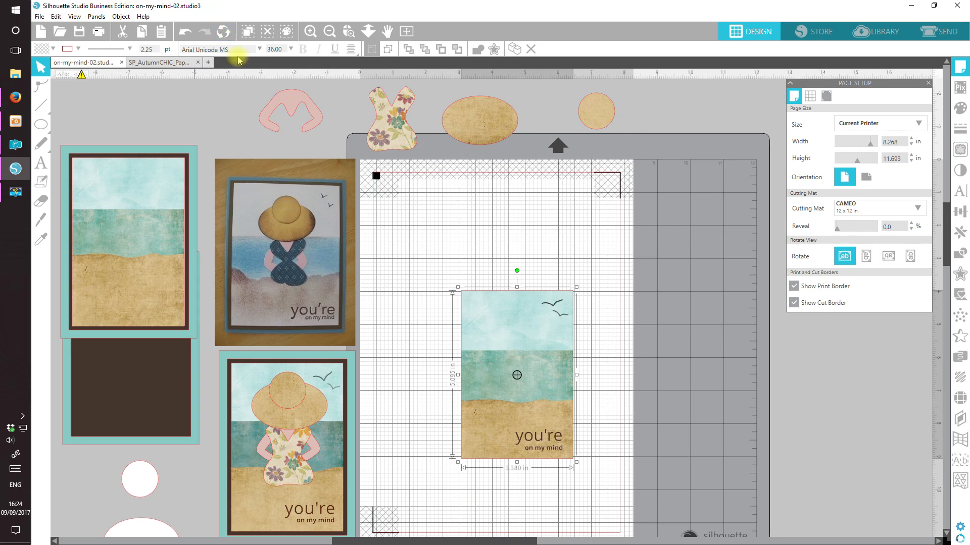
Step: Move the original beach backdrop off its frame, and duplicate the teal and dark brown mats so one set sits on the page
left_click_drag(156, 235, 148, 365)
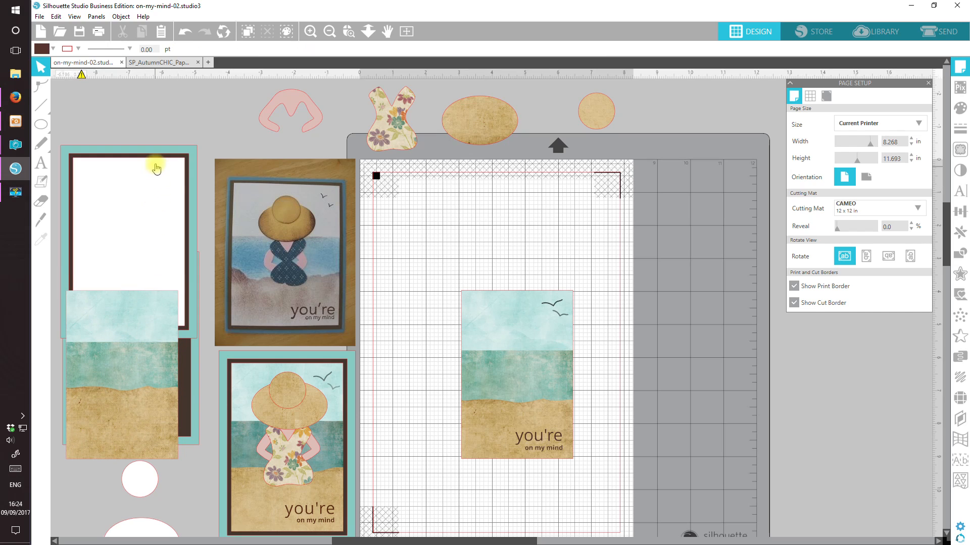
left_click(196, 387)
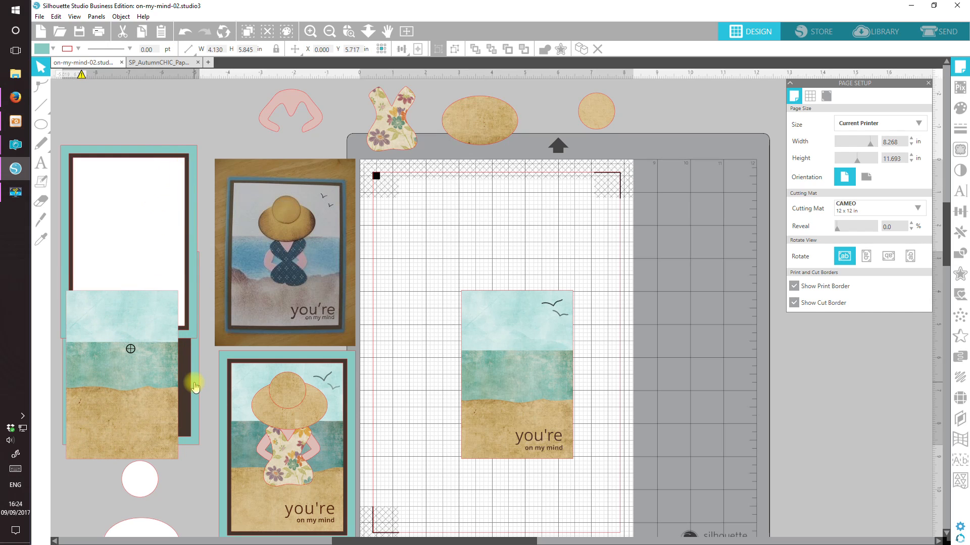
left_click_drag(196, 388, 530, 347)
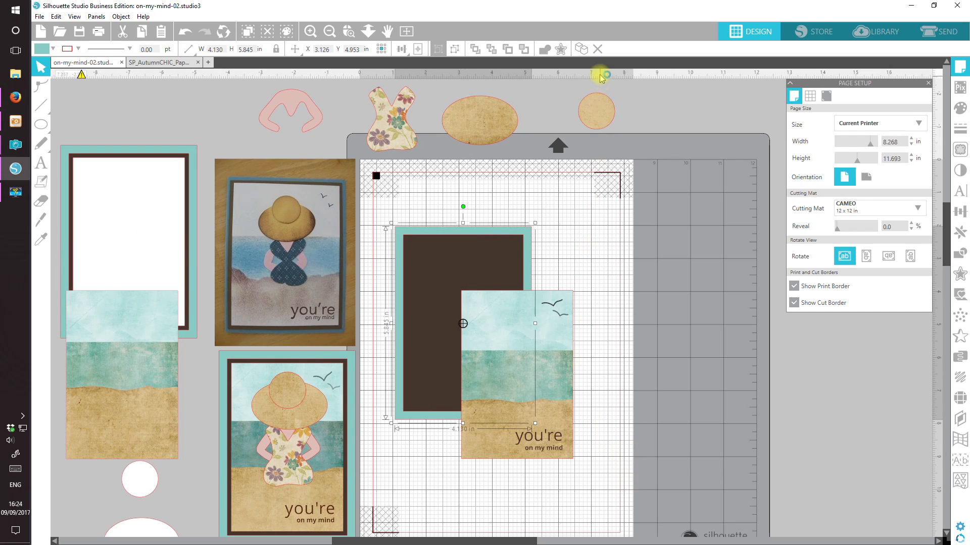
left_click(581, 49)
left_click_drag(505, 260, 612, 256)
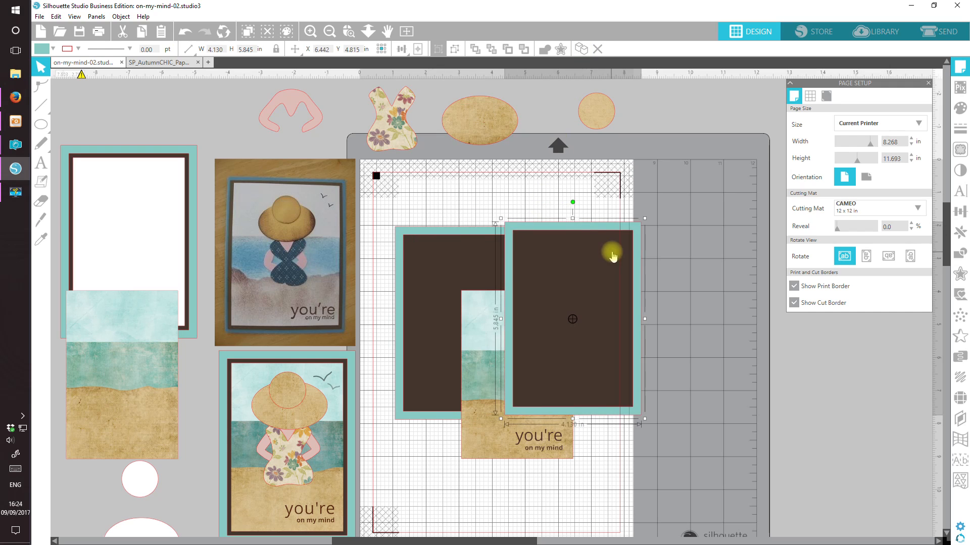
left_click_drag(547, 282, 118, 251)
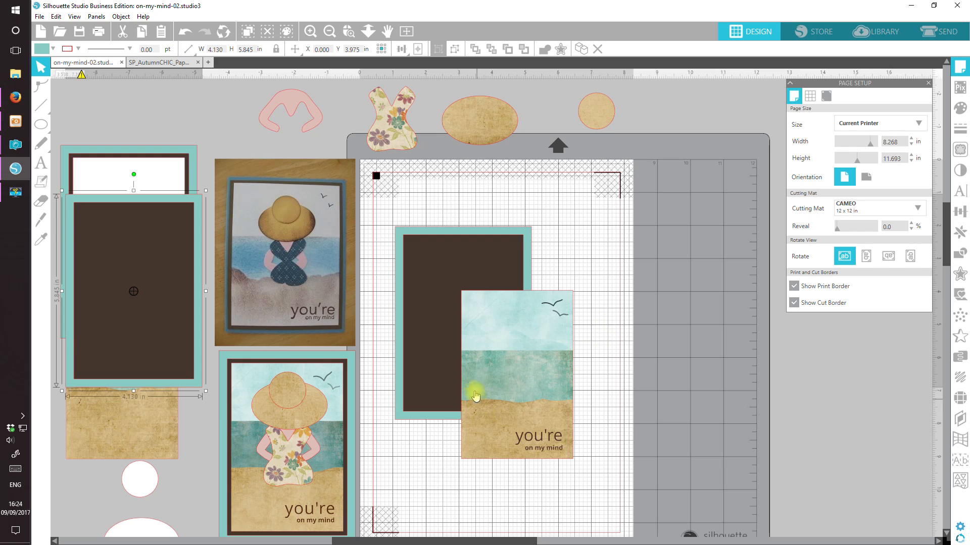
Step: Place the beach scene on the page's mats, center them on each other horizontally and vertically, and group them
left_click_drag(526, 372, 479, 327)
left_click_drag(567, 447, 387, 229)
left_click(378, 51)
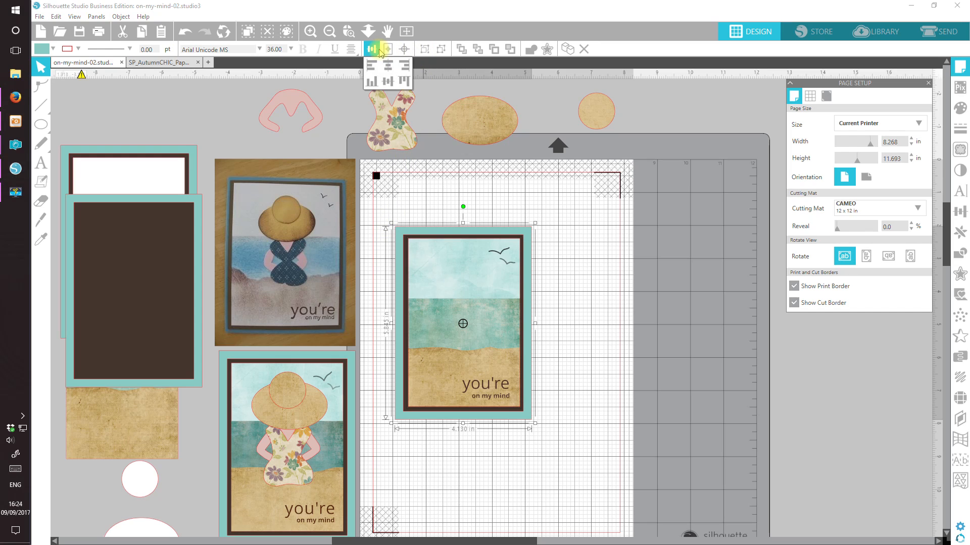
left_click(388, 66)
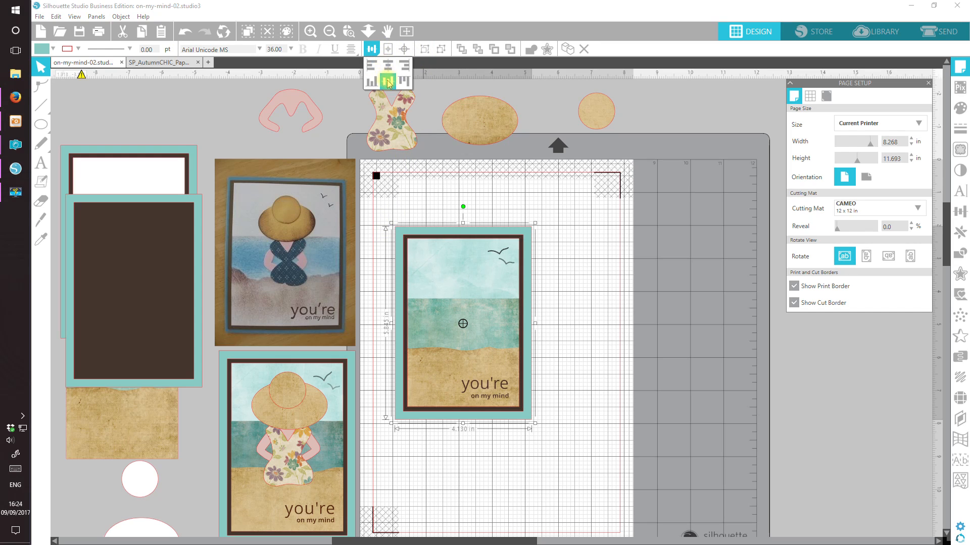
left_click(388, 81)
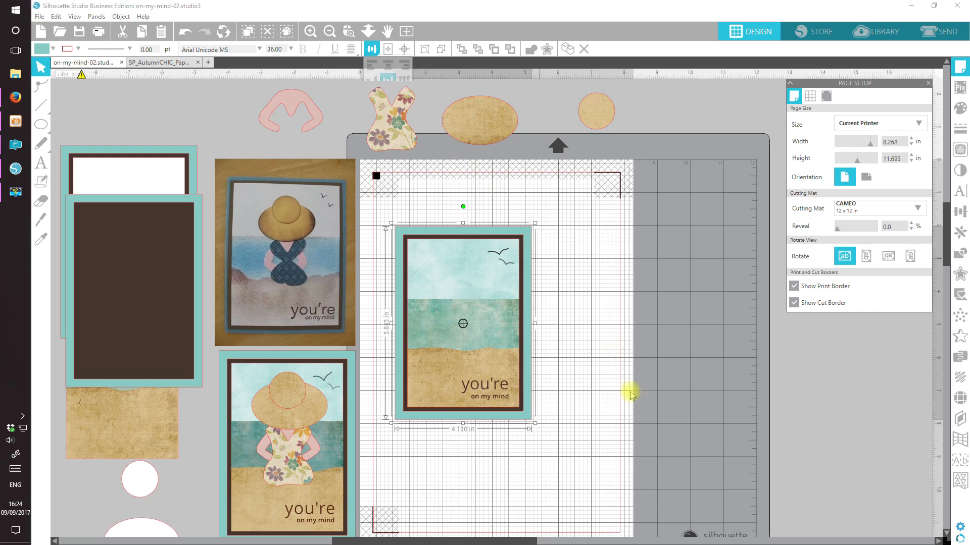
left_click(441, 51)
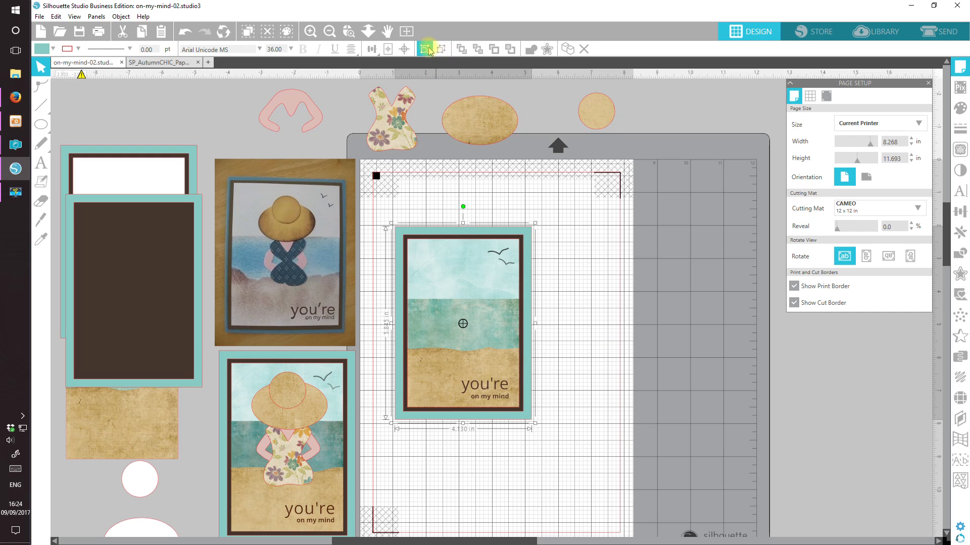
Step: Duplicate the grouped lady, place the copy centrally on the page's card, and group her with the card
scroll(946, 237, "down", 5)
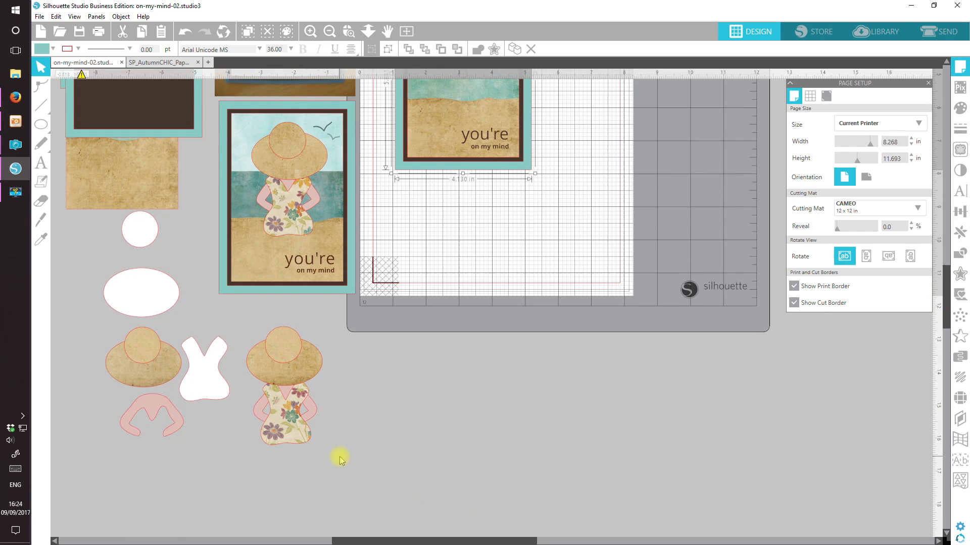
left_click(271, 360)
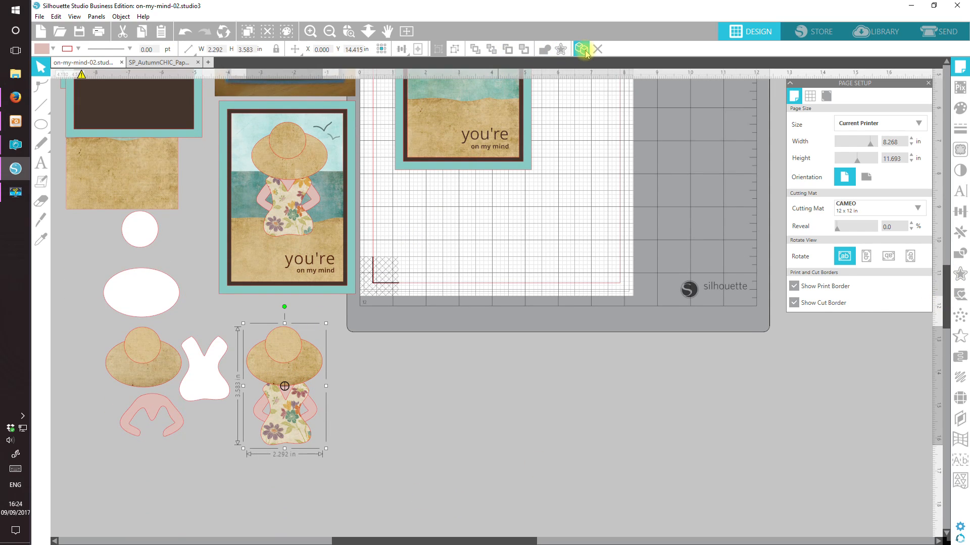
key("ctrl+d")
left_click_drag(342, 350, 476, 291)
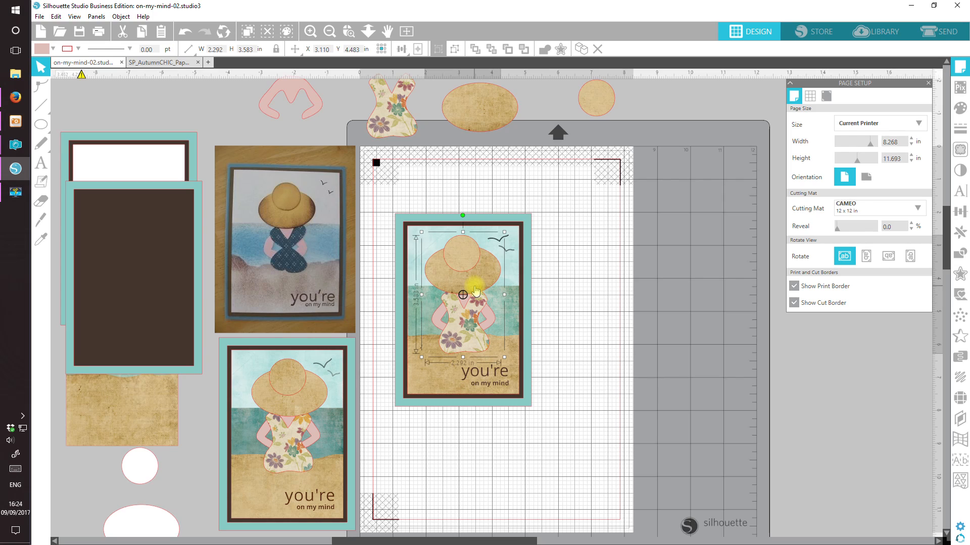
left_click_drag(460, 339, 460, 337)
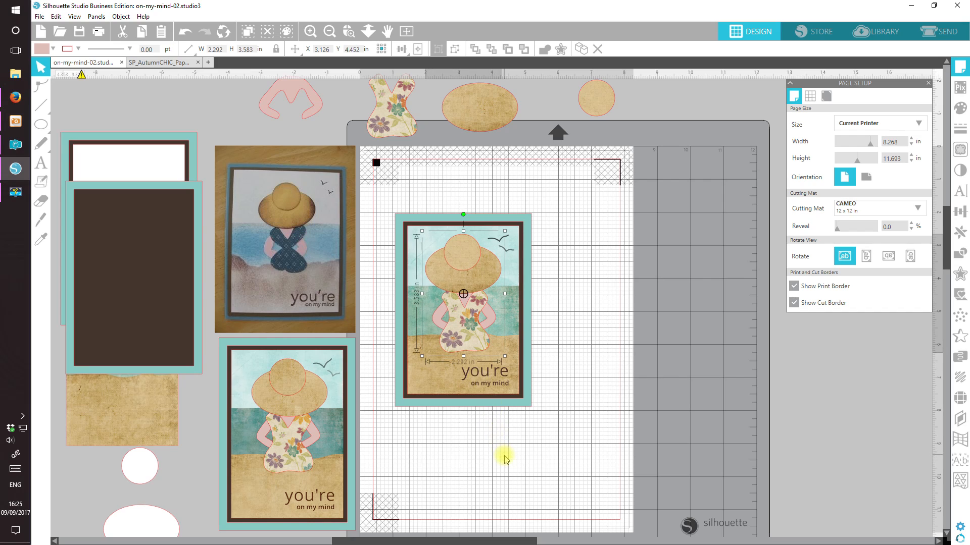
left_click(405, 235)
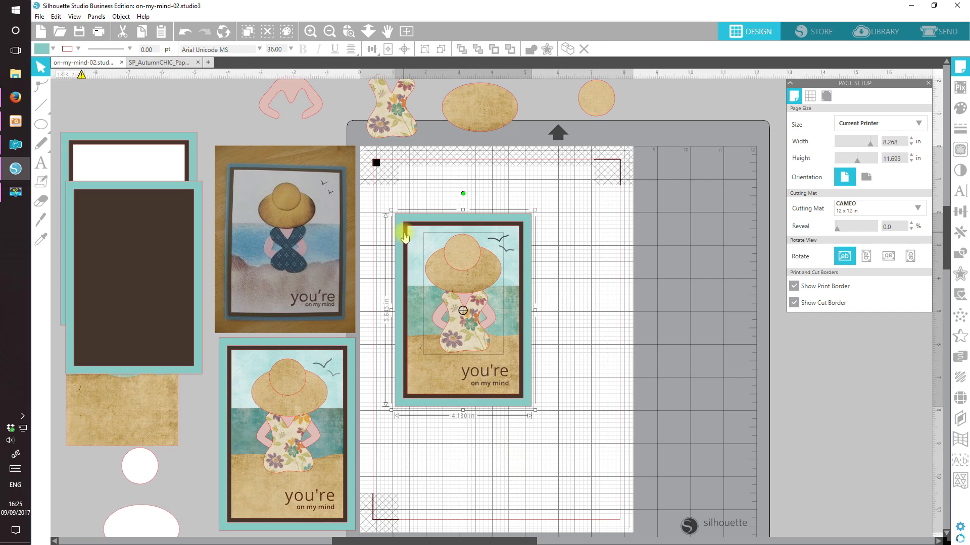
left_click(424, 51)
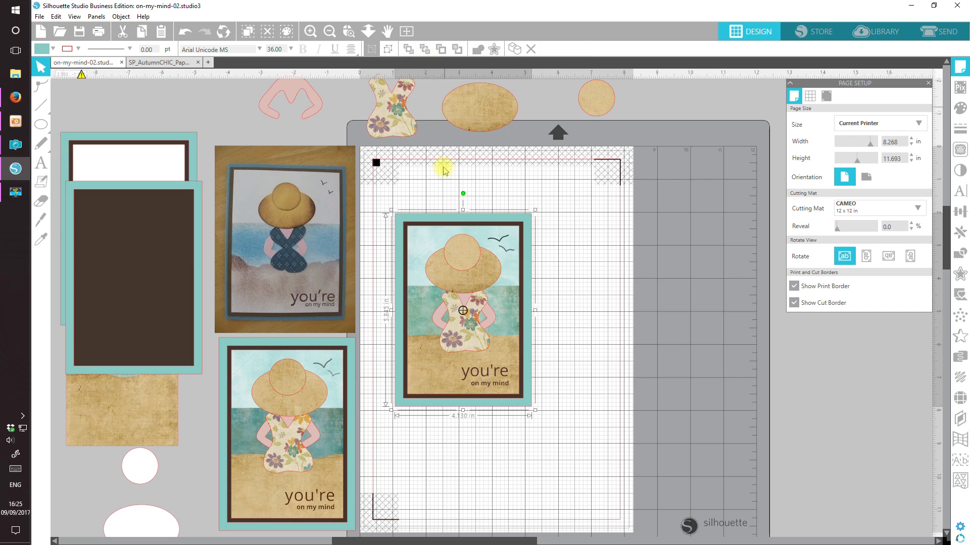
Step: Arrange the assembled card side by side with the sample card, moving the reference photo out of the way, and compare the two cards
left_click_drag(457, 266, 430, 365)
left_click_drag(278, 422, 286, 395)
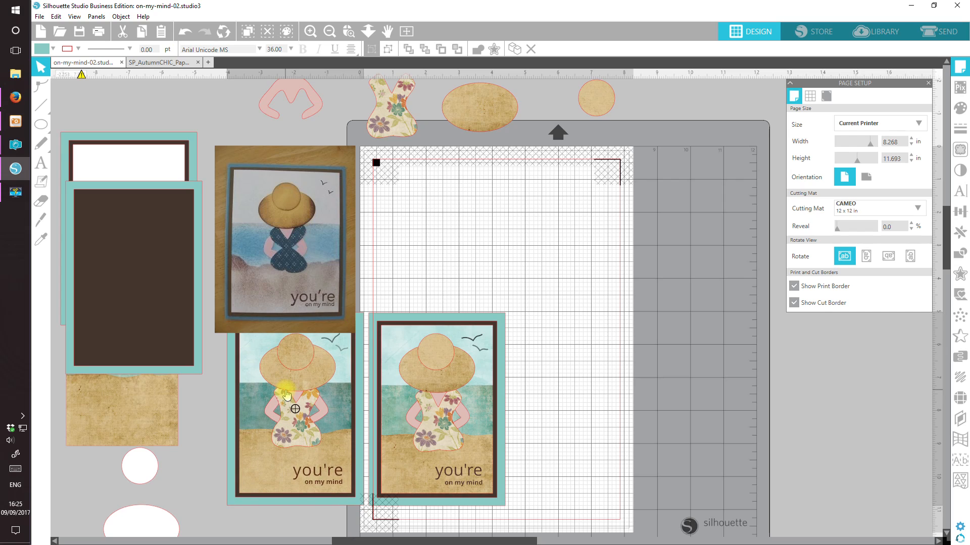
left_click_drag(288, 248, 252, 194)
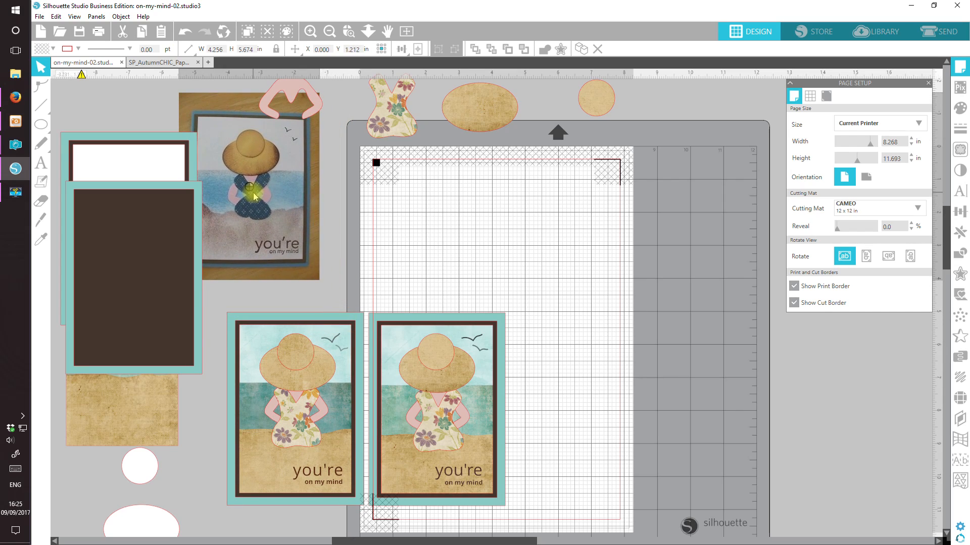
mouse_move(299, 376)
left_mouse_down()
mouse_move(303, 363)
mouse_move(338, 364)
mouse_move(292, 365)
left_mouse_up()
left_click_drag(397, 385, 409, 366)
left_click_drag(309, 367, 330, 358)
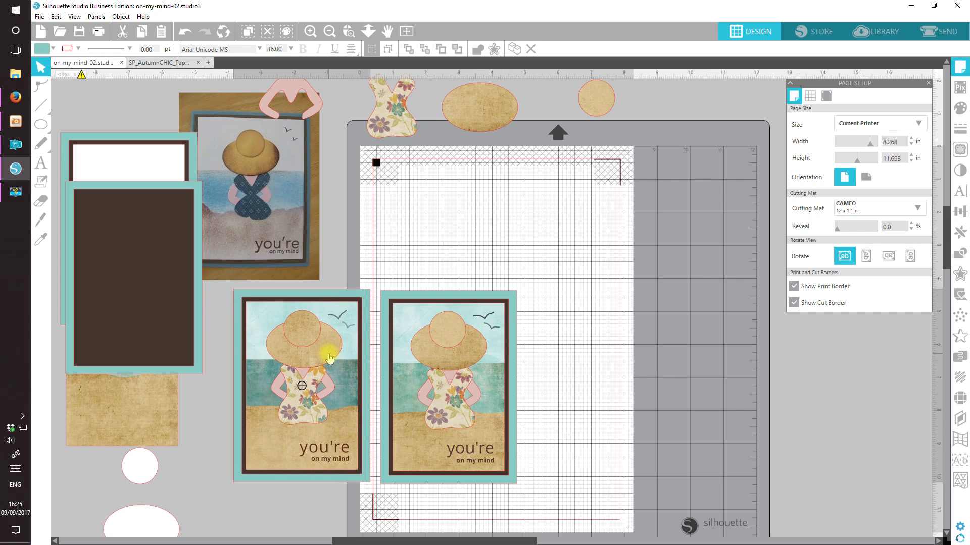
key("Escape")
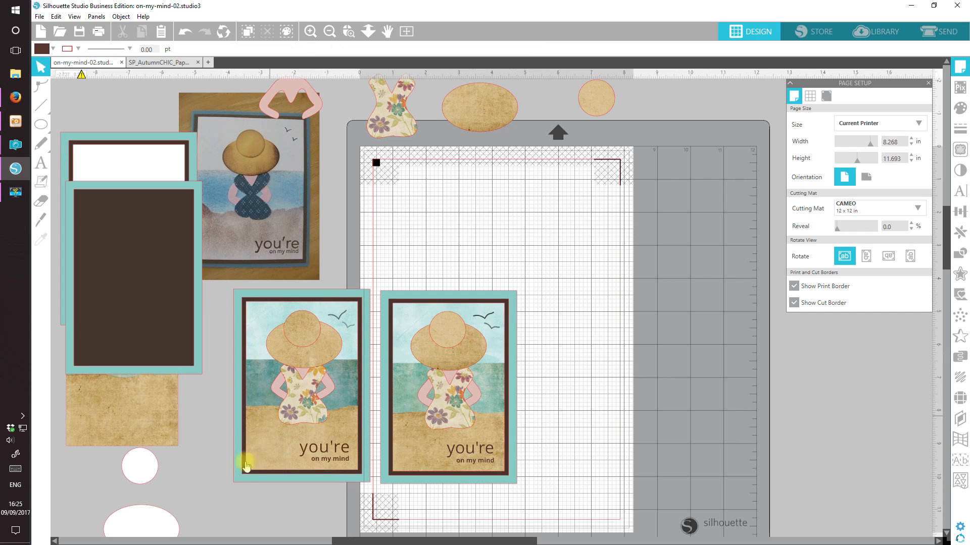
left_click(313, 32)
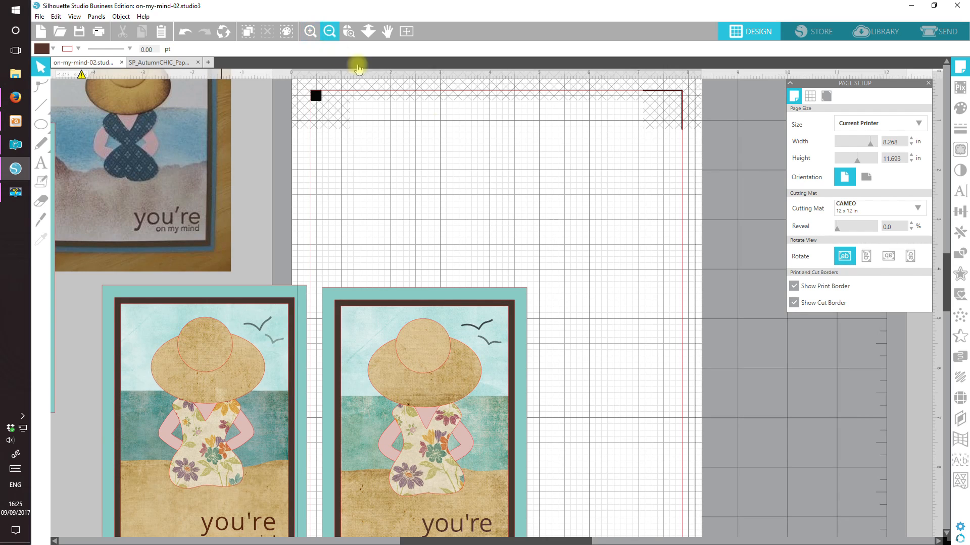
scroll(898, 358, "down", 3)
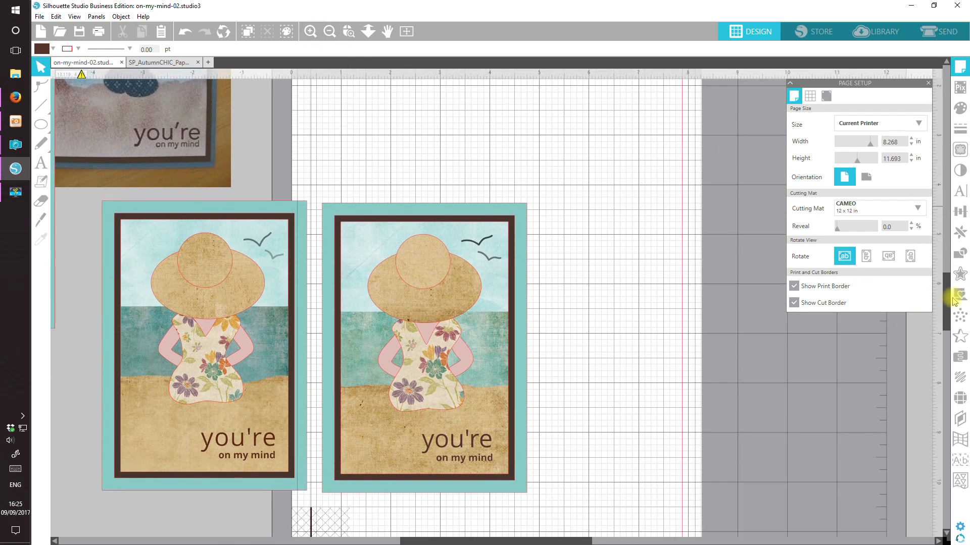
Step: Move both assembled cards off the page into the pasteboard area, and shift the pink arms clear of the reference photo
left_click_drag(462, 539, 419, 540)
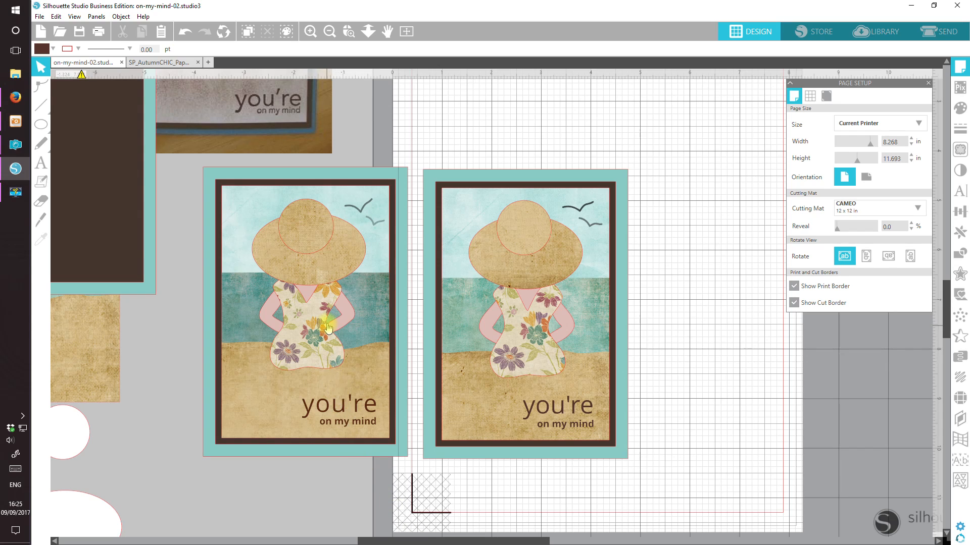
left_click(592, 216)
left_click_drag(592, 216, 314, 427)
left_click_drag(339, 272, 274, 296)
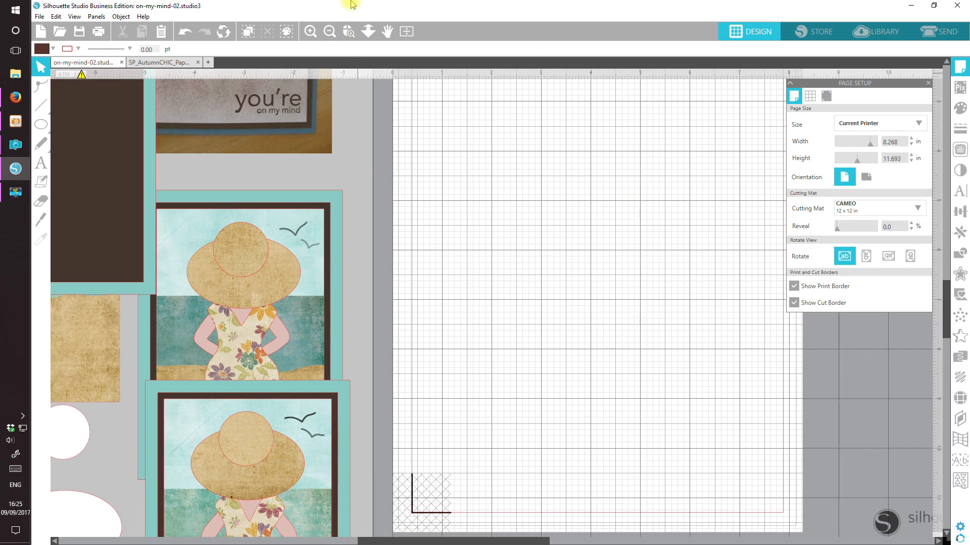
left_click(407, 32)
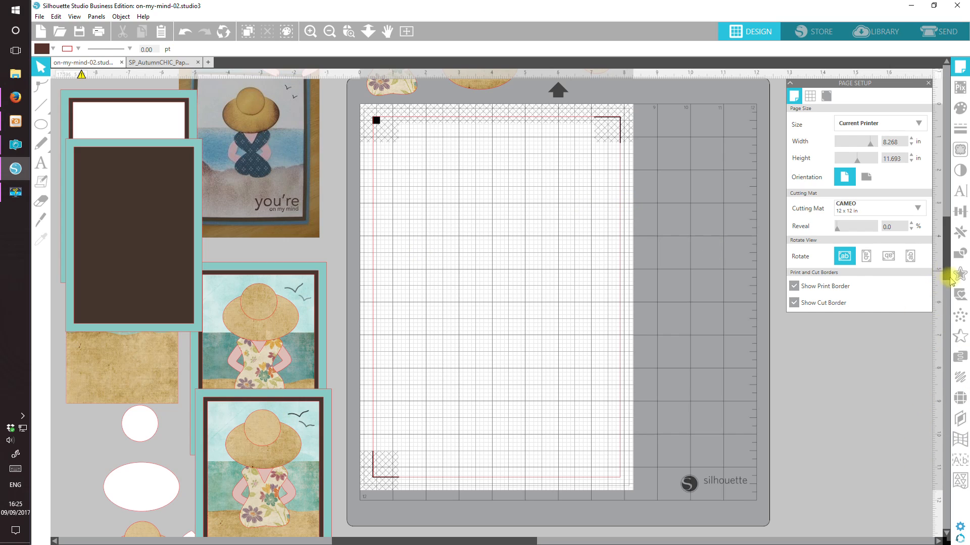
left_click_drag(948, 275, 953, 244)
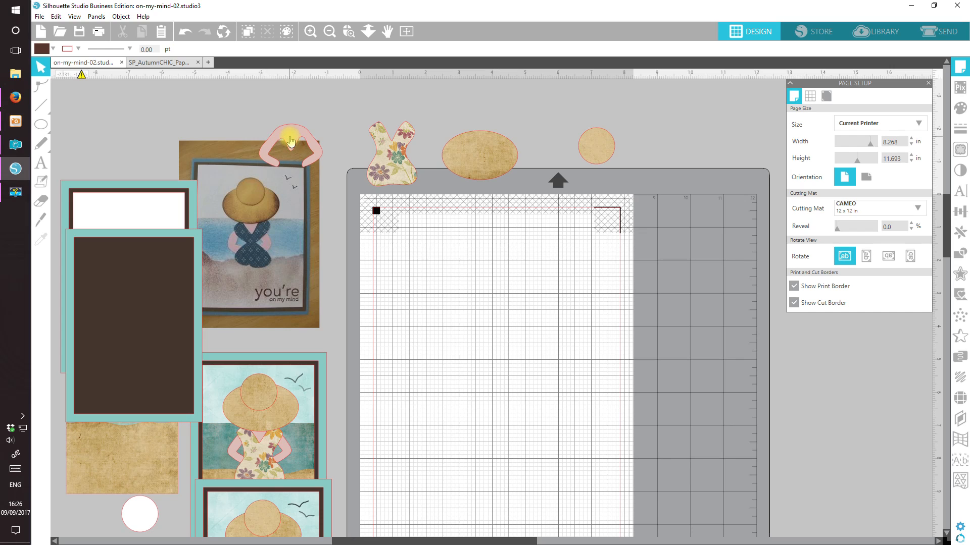
left_click_drag(291, 141, 344, 111)
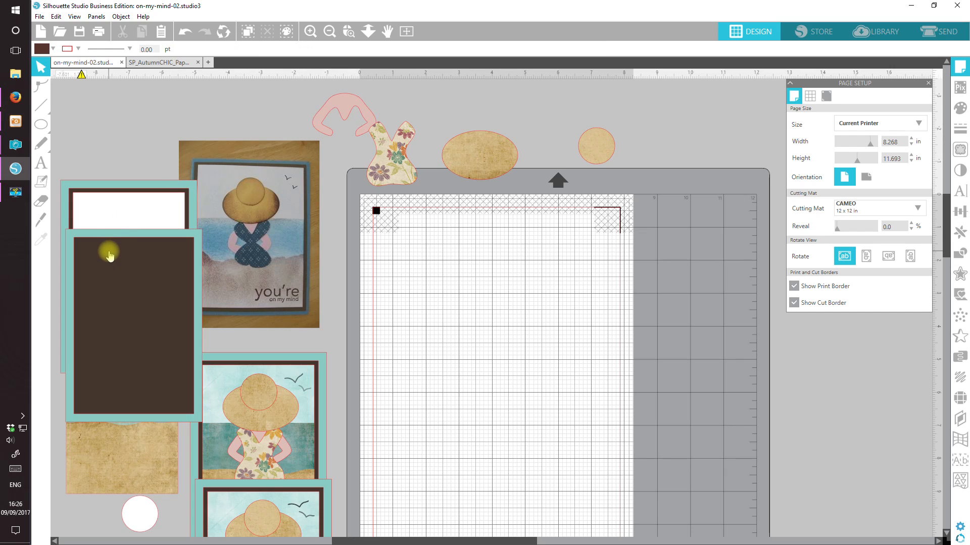
Step: Move the grouped teal and dark brown mats onto the empty page and ungroup them
left_click_drag(110, 256, 430, 319)
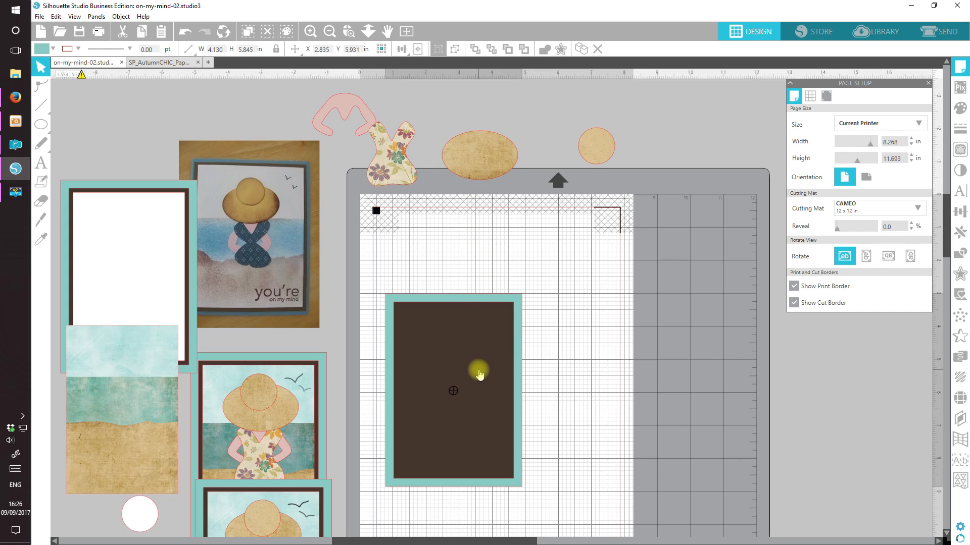
left_click(457, 382)
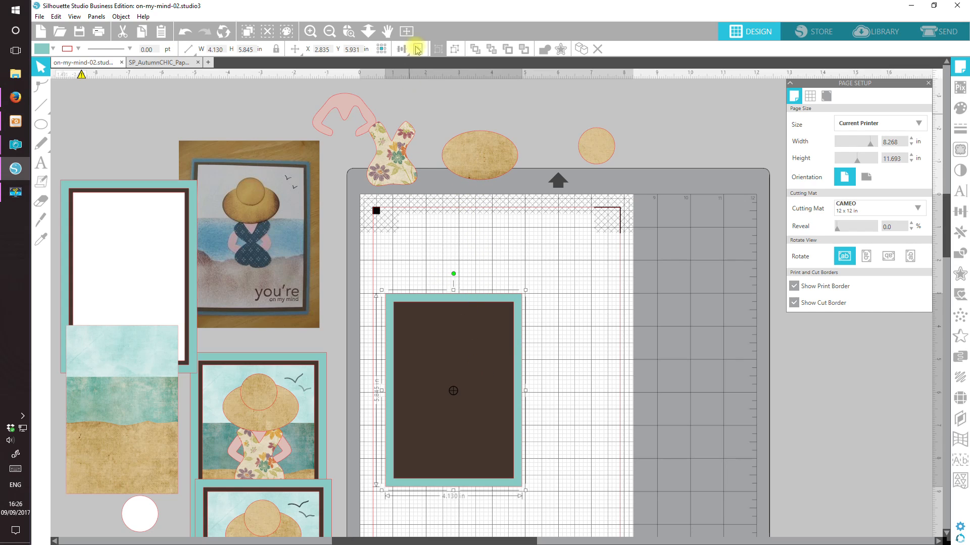
left_click(453, 49)
left_click(572, 423)
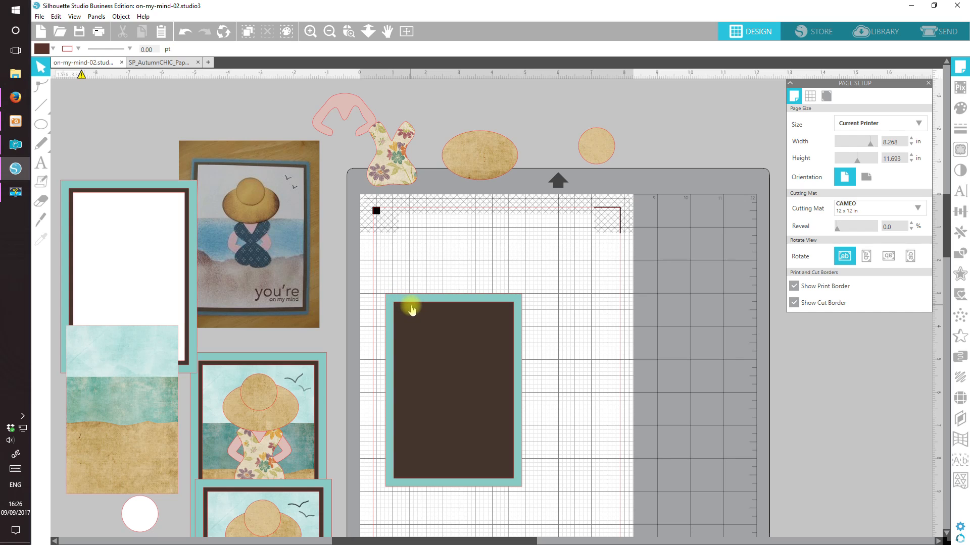
Step: Pull the brown mat off the teal mat to check they are separate, and place it back on top
left_click_drag(945, 211, 945, 235)
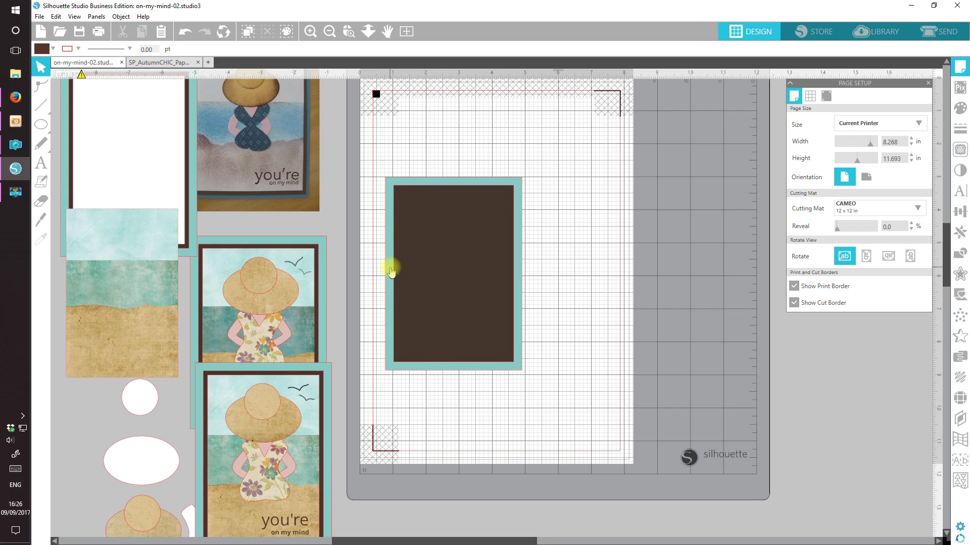
left_click(444, 259)
left_click_drag(444, 259, 515, 273)
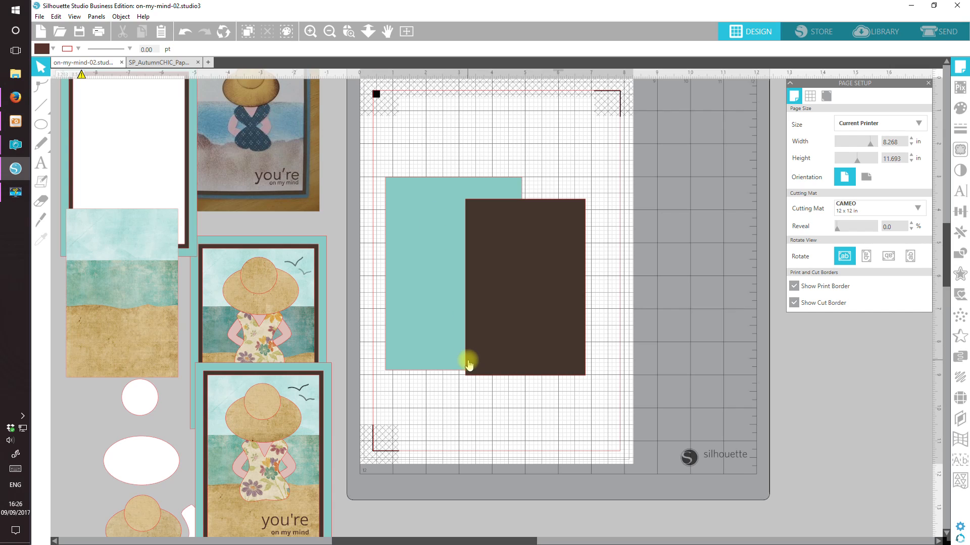
left_click(536, 344)
left_click_drag(536, 344, 465, 330)
left_click(517, 404)
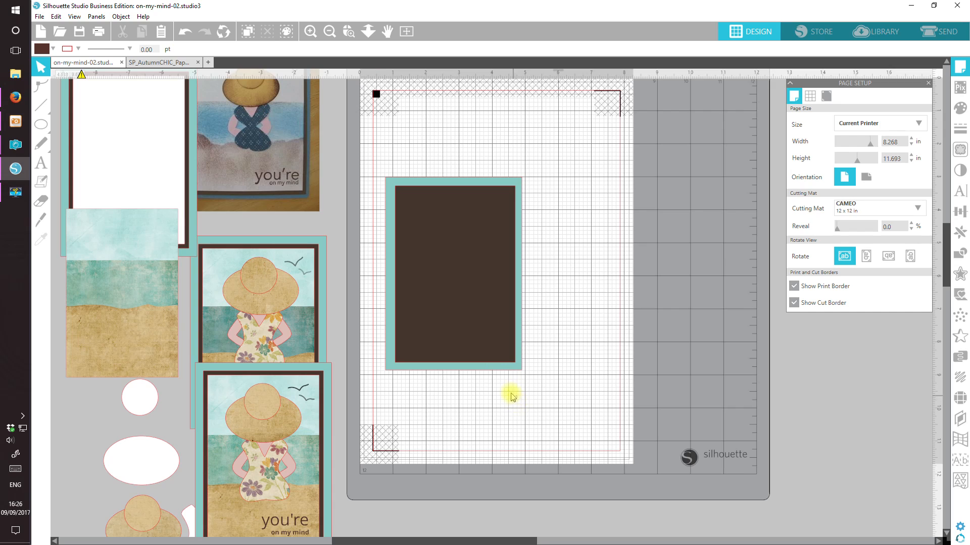
Step: Duplicate the dark brown mat and move one of the two beside the teal mat, partly beyond the page edge
left_click(459, 277)
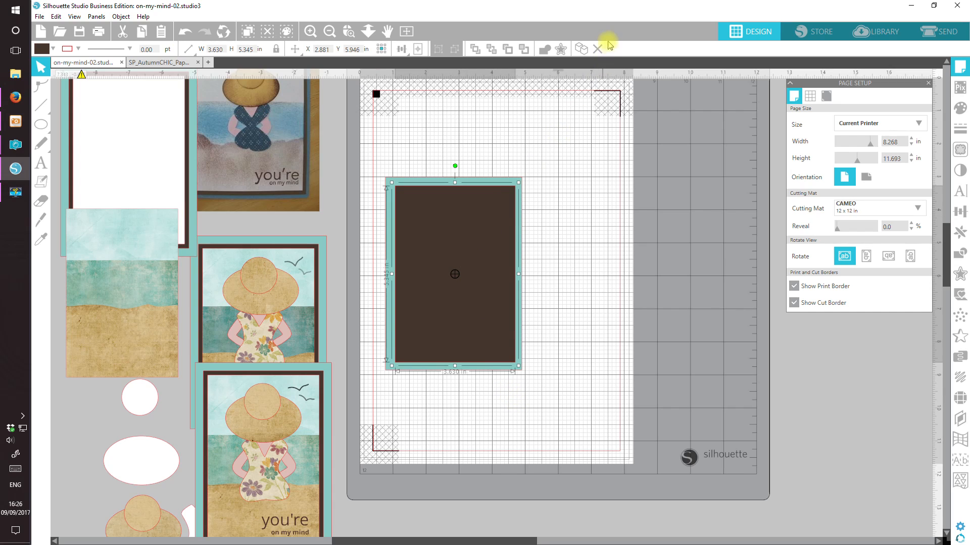
left_click(580, 48)
left_click_drag(472, 253, 667, 271)
Step: Center the remaining brown mat on the teal mat both horizontally and vertically
left_click_drag(558, 396, 409, 257)
left_click(418, 62)
left_click(402, 49)
left_click(417, 81)
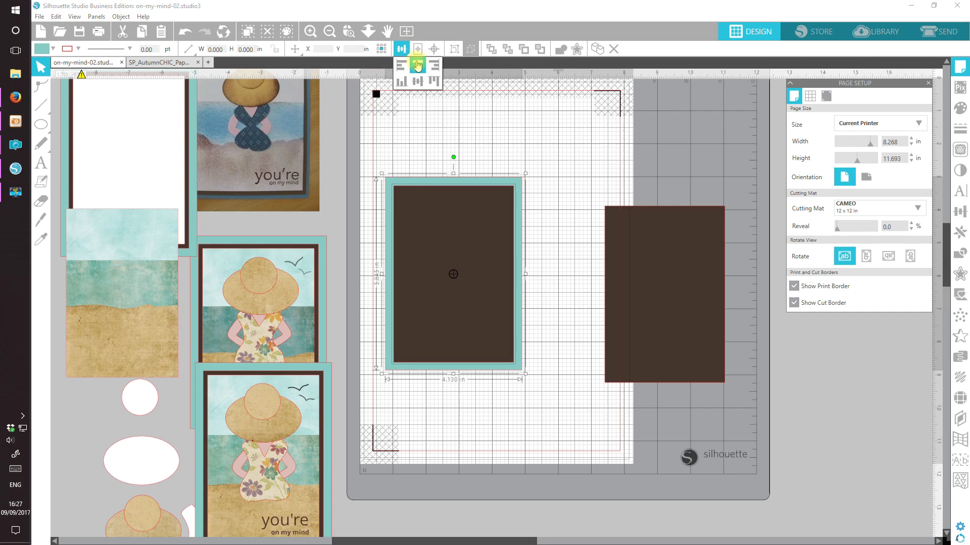
left_click(417, 83)
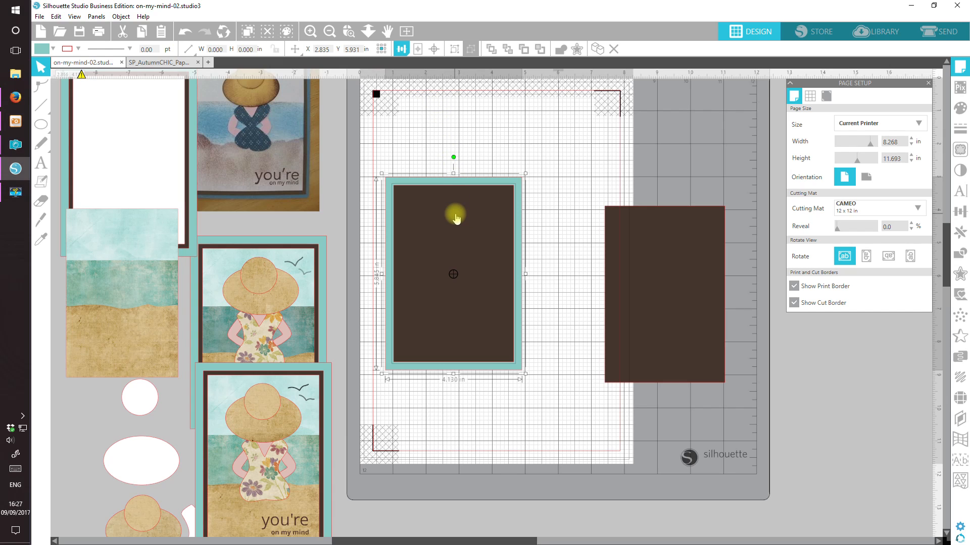
left_click(567, 411)
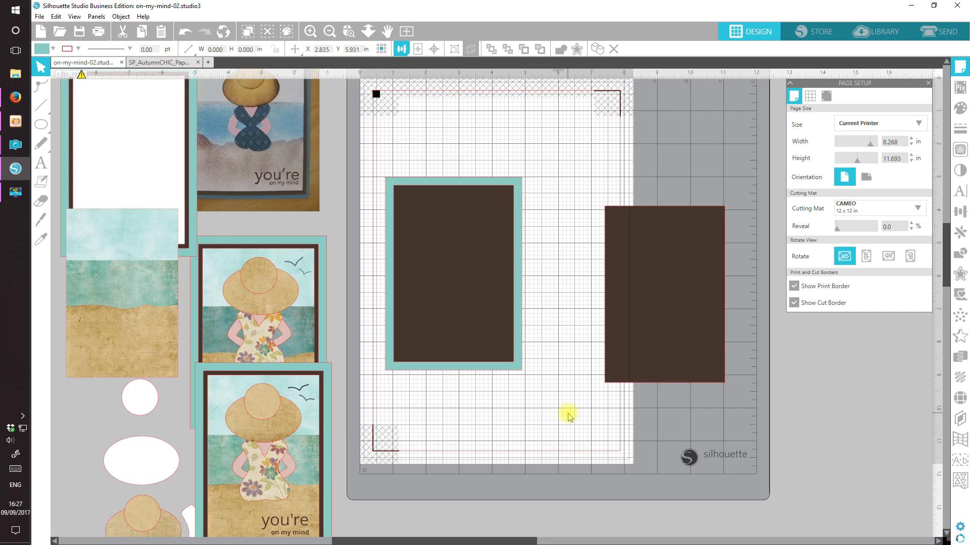
Step: Create a 0.225 in internal offset with square corners inside the brown mat on the teal mat, and fill it white
left_click(962, 130)
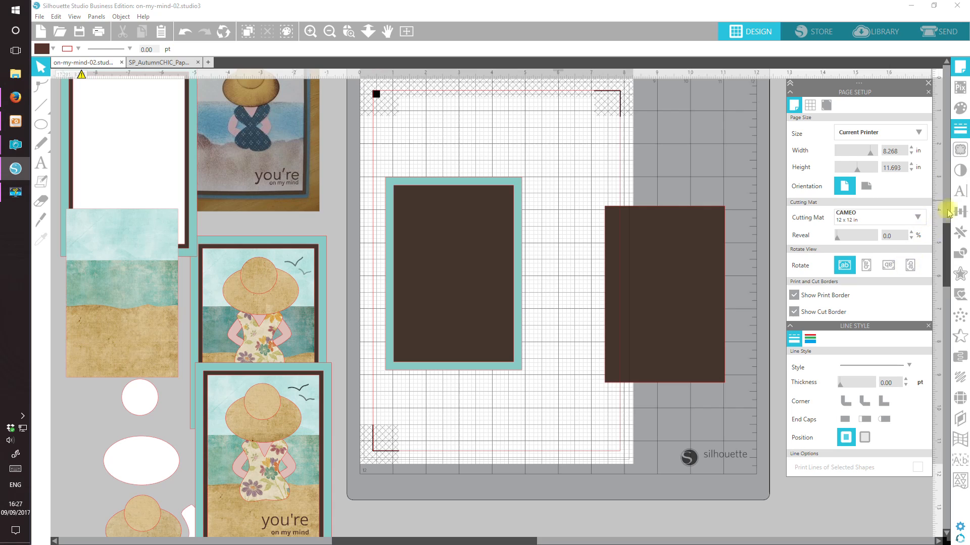
left_click(960, 107)
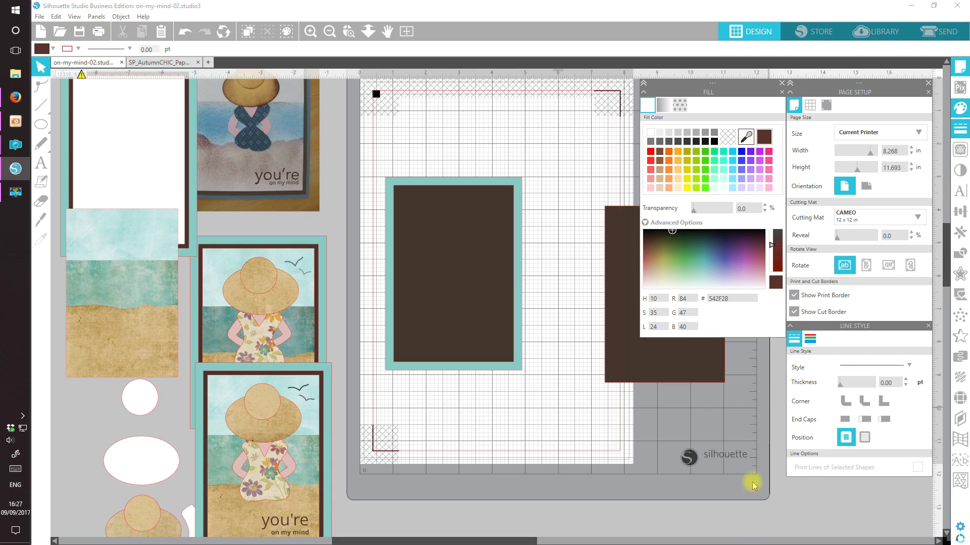
left_click(431, 255)
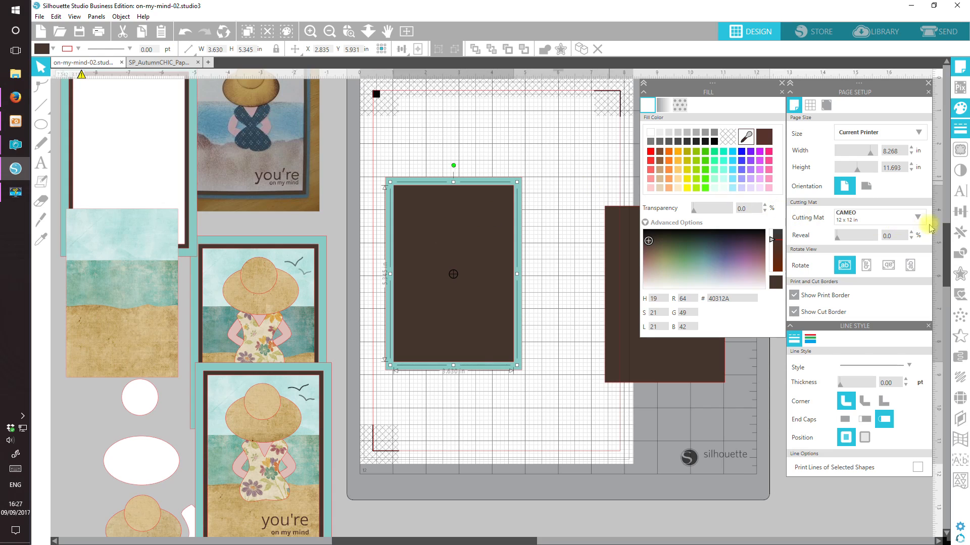
left_click(960, 276)
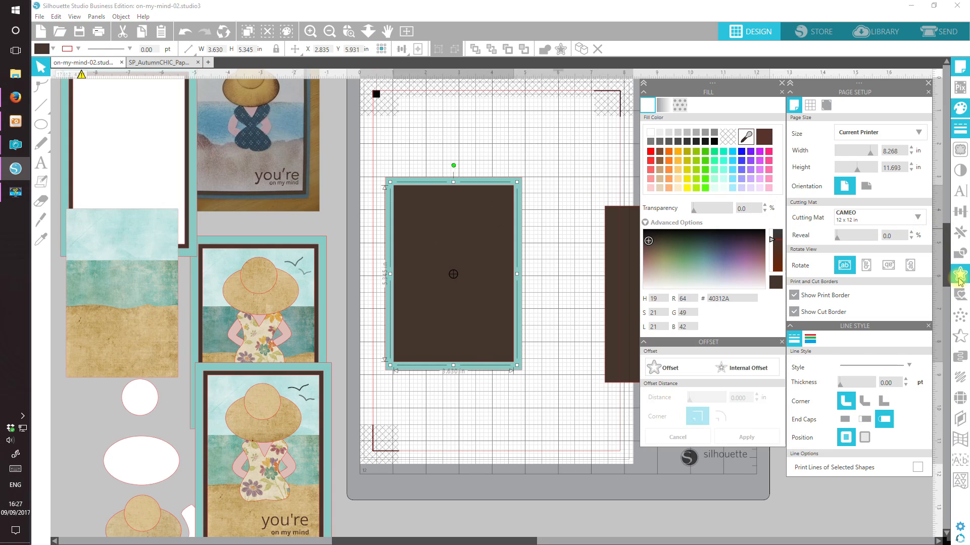
left_click(738, 371)
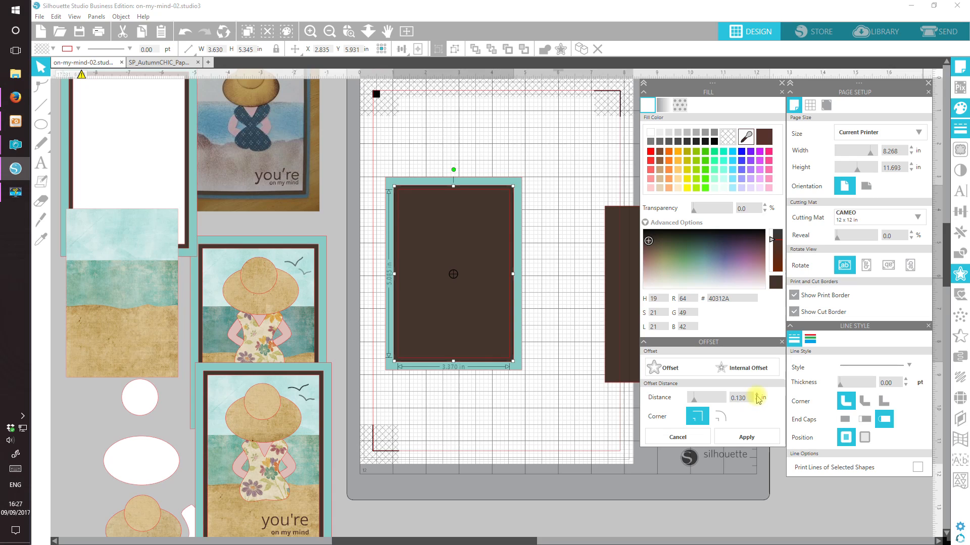
left_click(756, 394)
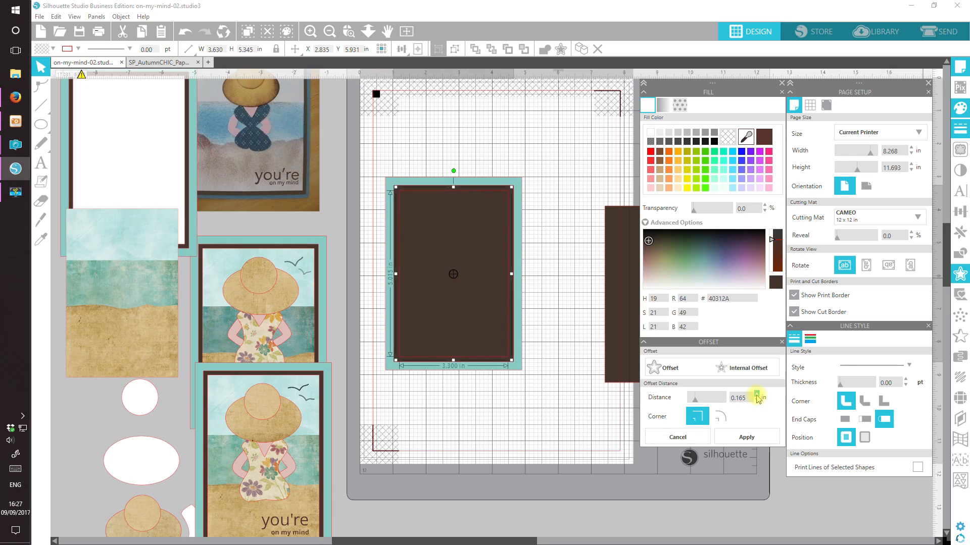
left_click(757, 395)
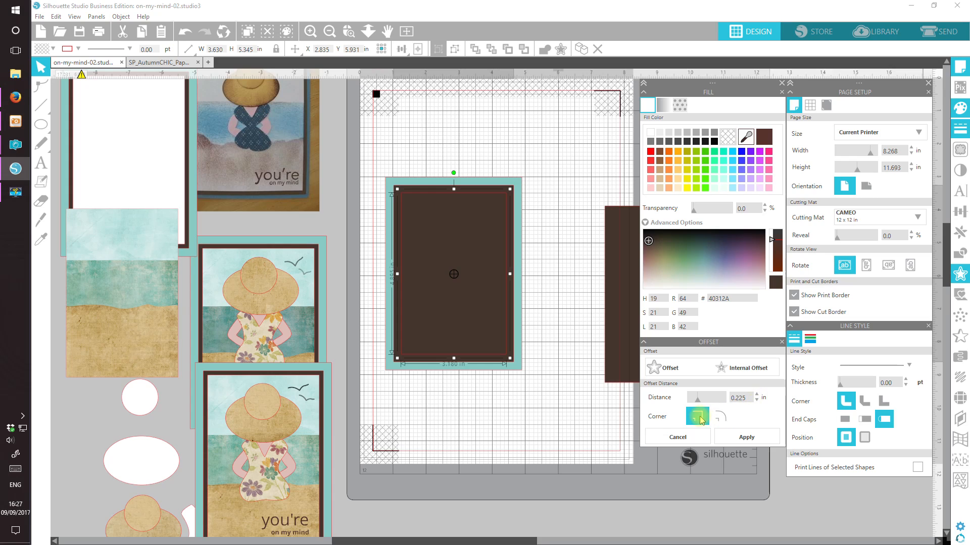
left_click(754, 442)
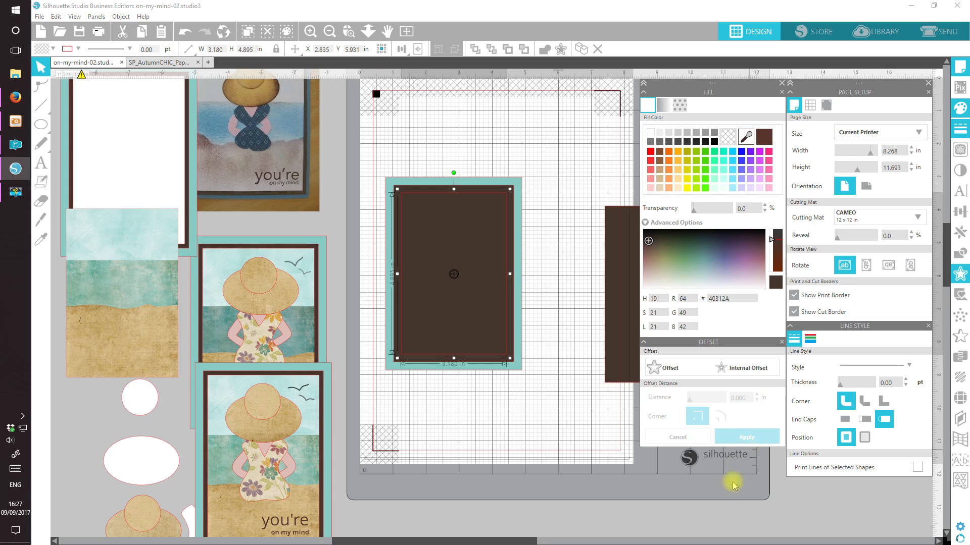
left_click(652, 133)
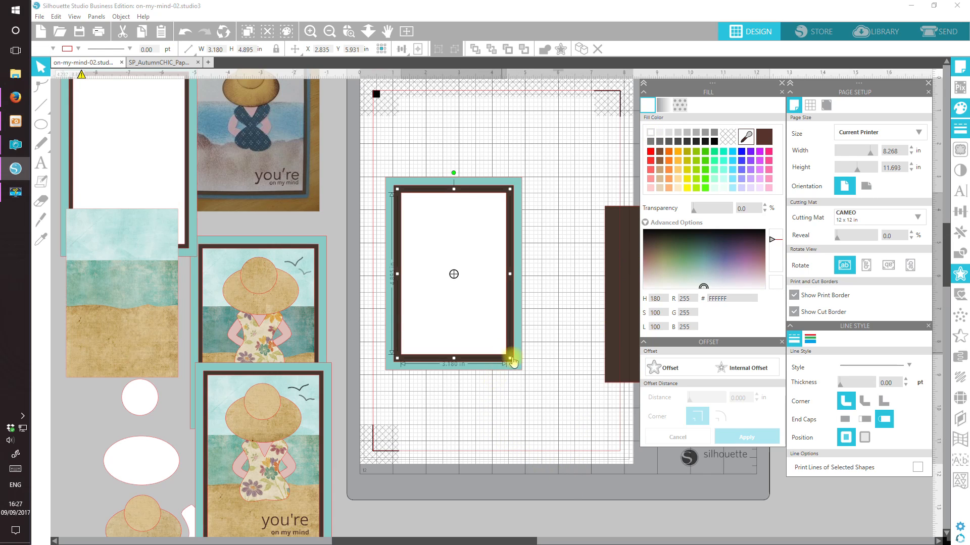
Step: Cut the brown mat from between the teal mat and the white panel, and make the white panel's outline transparent
left_click_drag(508, 331, 551, 541)
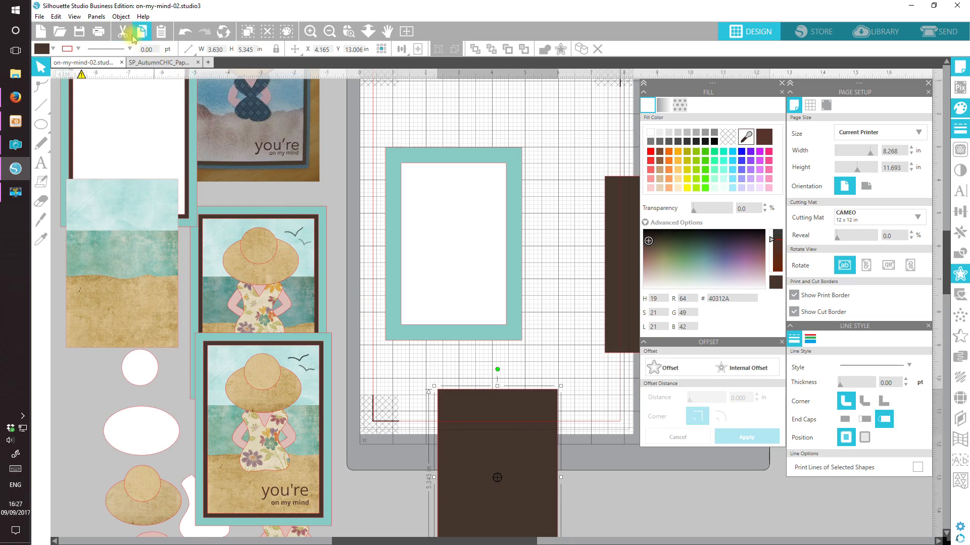
left_click(124, 31)
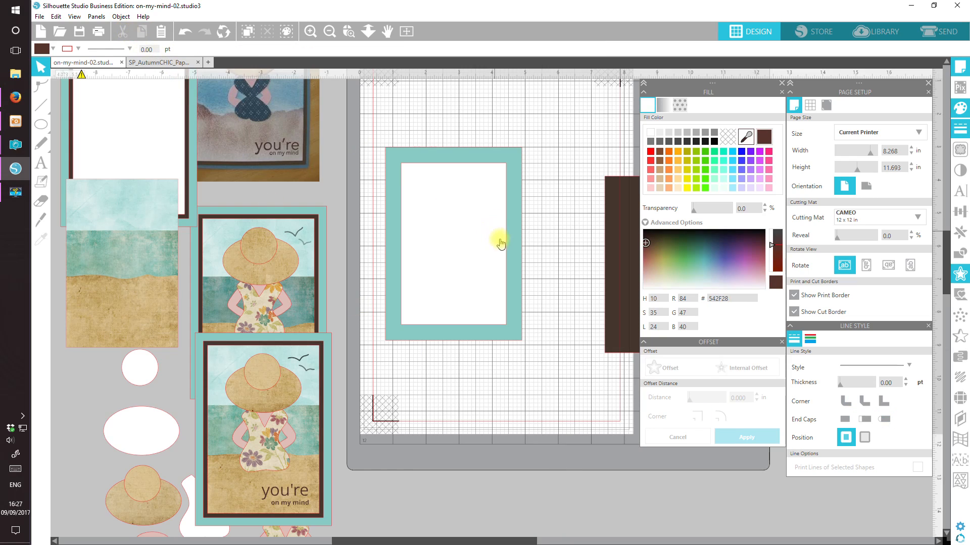
left_click(449, 219)
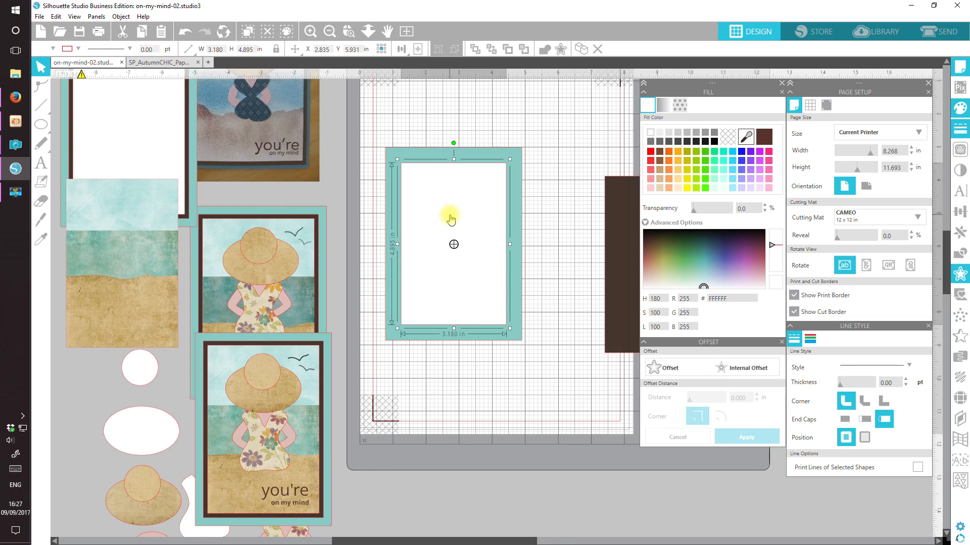
left_click(810, 339)
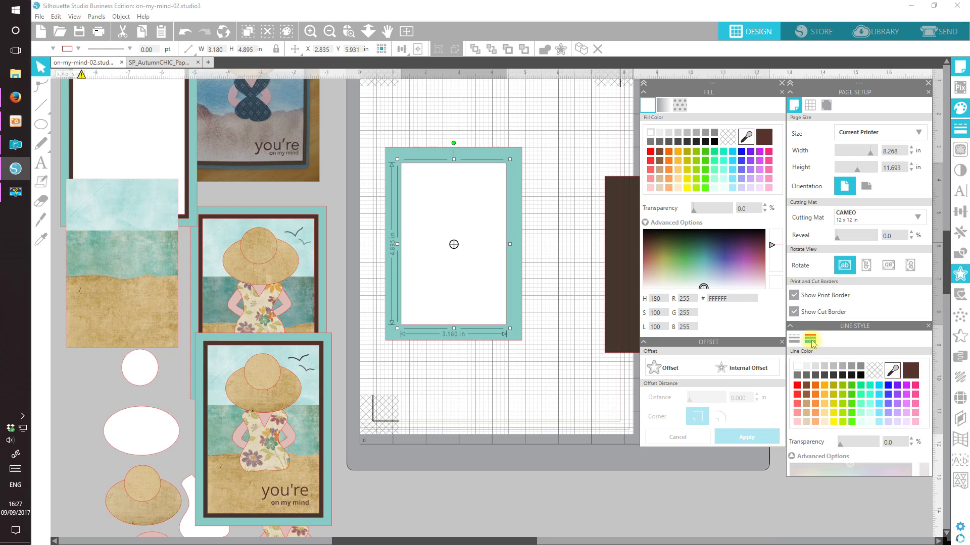
left_click(876, 372)
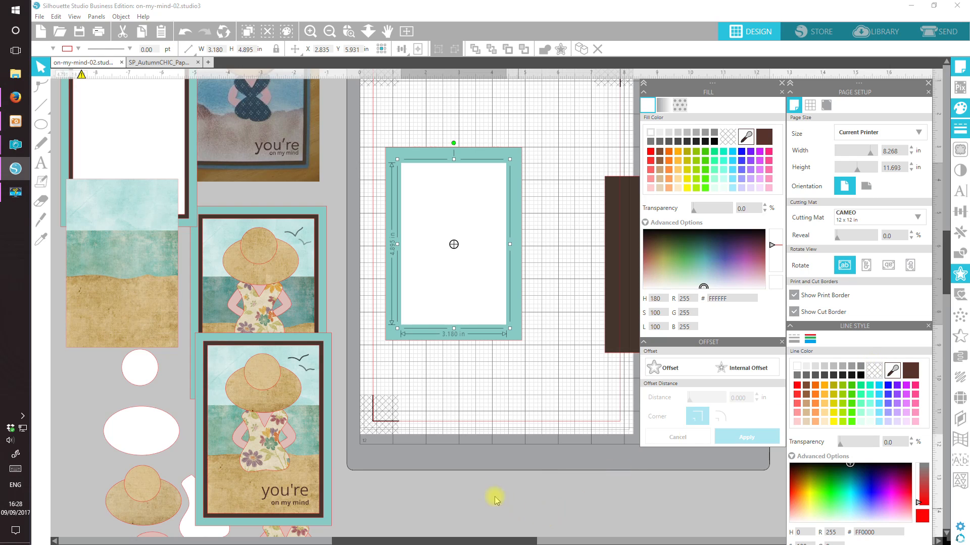
Step: Group the white panel with the teal mat and move them toward the upper part of the page
left_click(443, 385)
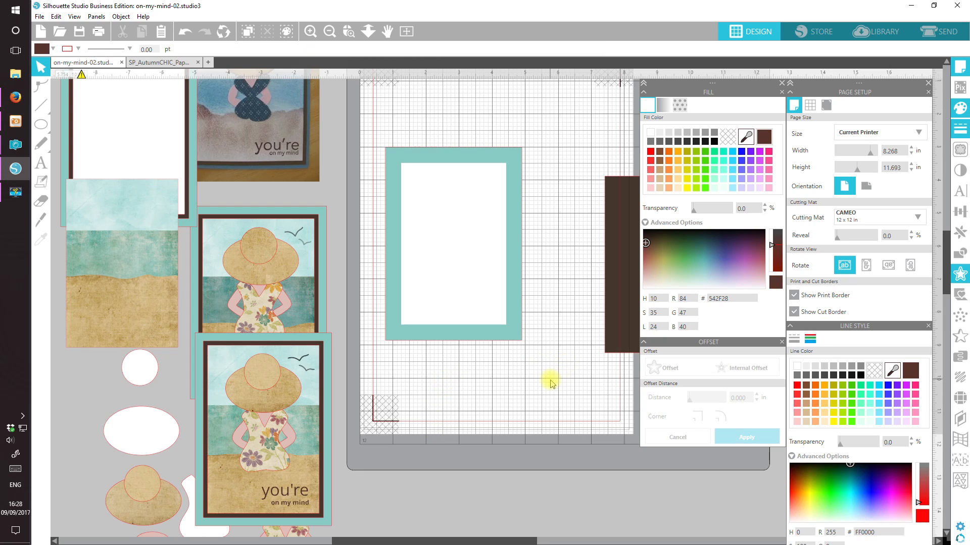
left_click(447, 276)
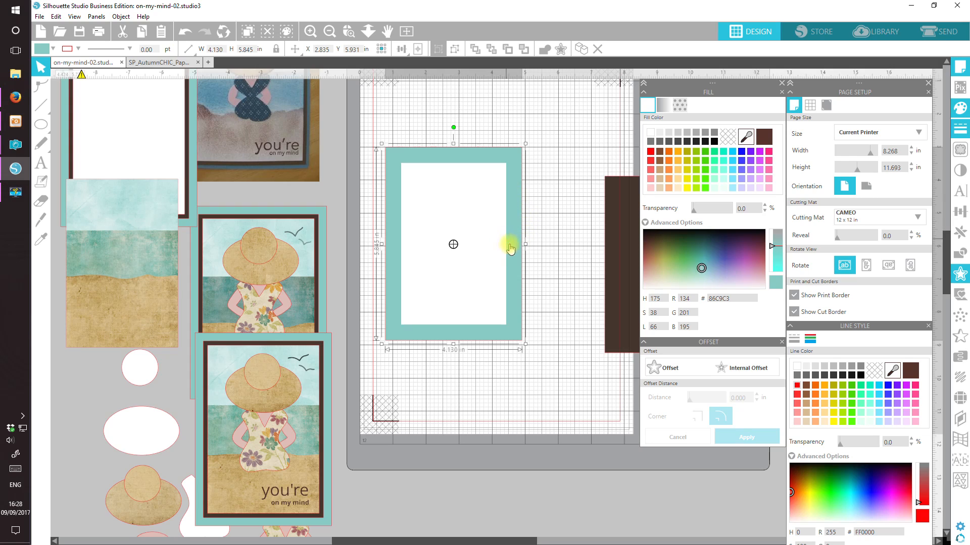
left_click_drag(515, 259, 515, 217)
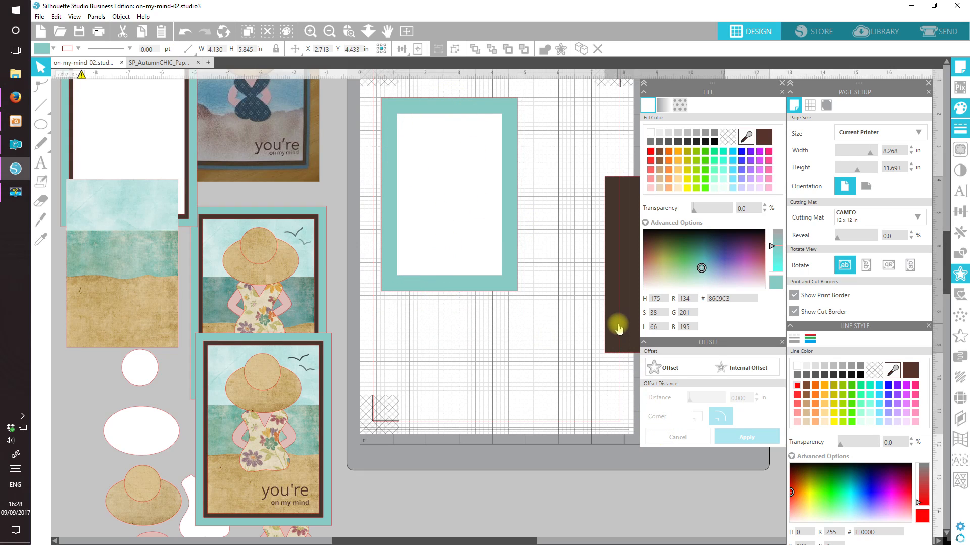
Step: Bring the spare brown mat onto the page overlapping the teal mat's lower corner, and apply a 0.225 in internal offset to it
left_click_drag(617, 323, 482, 401)
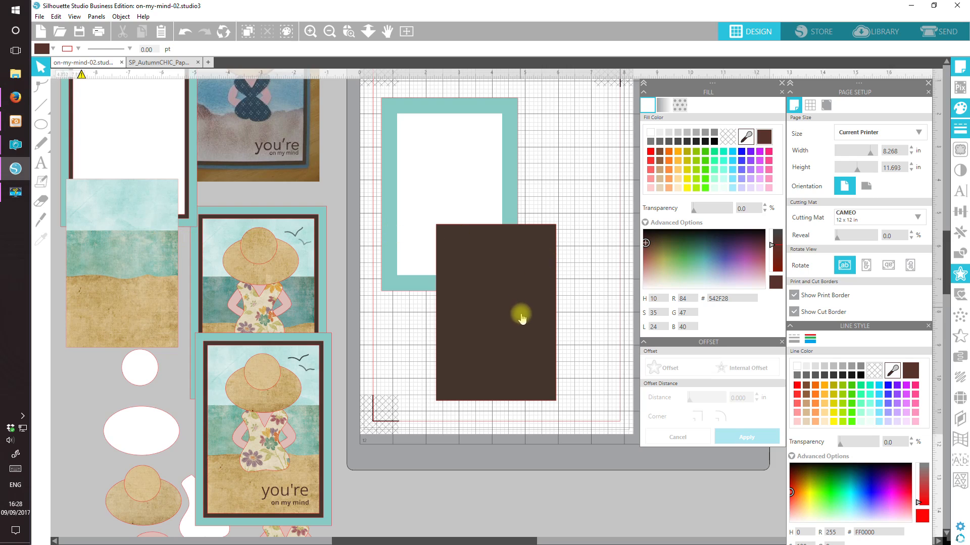
left_click(514, 265)
left_click(752, 367)
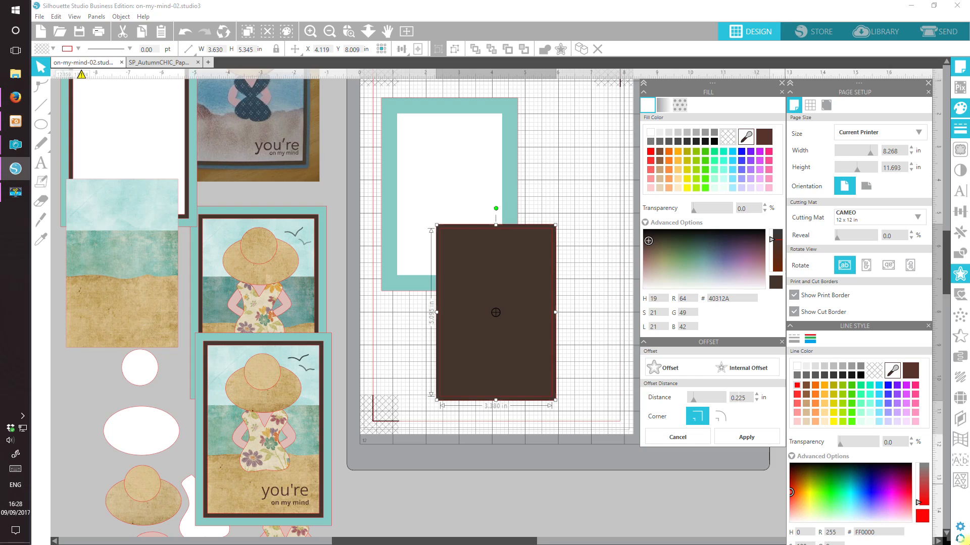
left_click(752, 437)
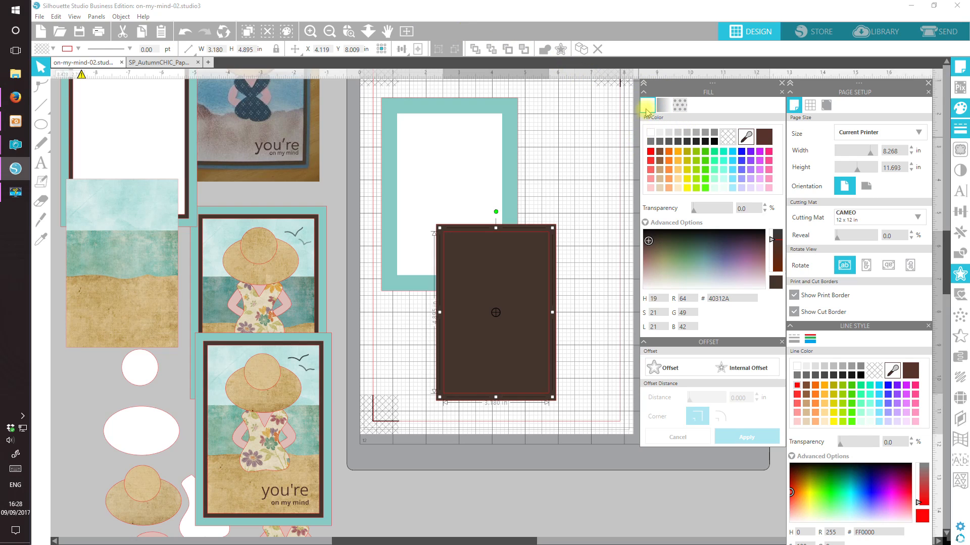
Step: Fill the brown mat's inner offset panel with white and group it with the brown mat
left_click(651, 134)
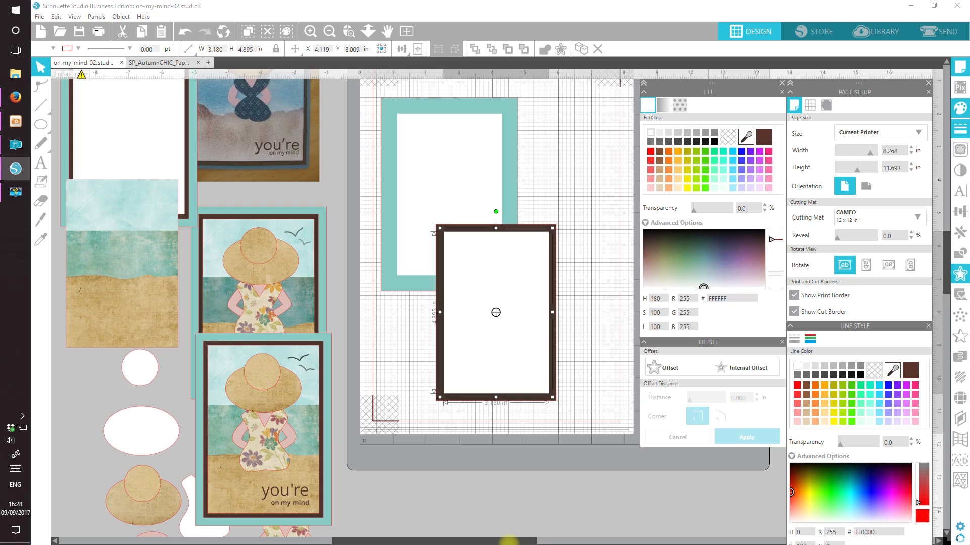
left_click(546, 389)
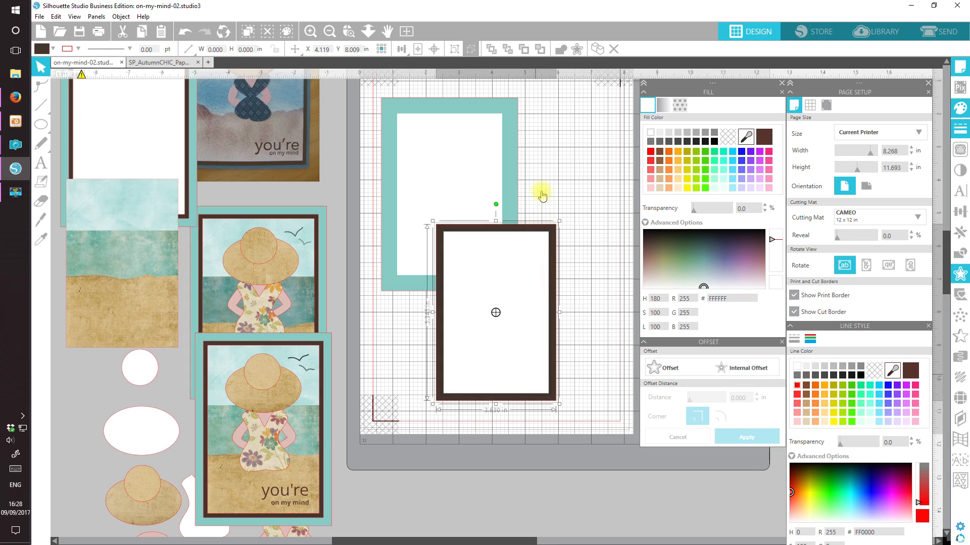
left_click(455, 49)
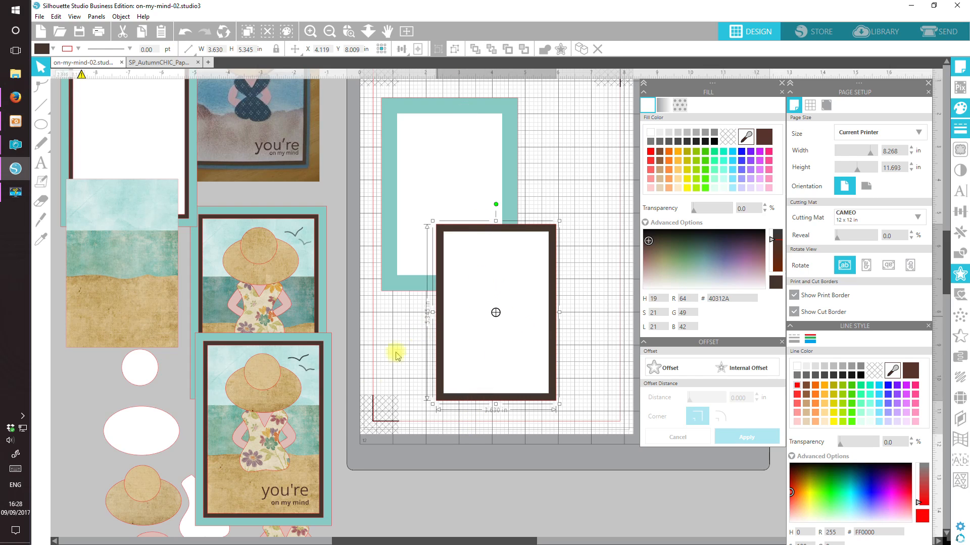
Step: Move the spare beach background panel further away from the page, over the spare mats, and bring it to the front
left_click(159, 266)
left_click_drag(152, 260, 100, 221)
left_click(475, 49)
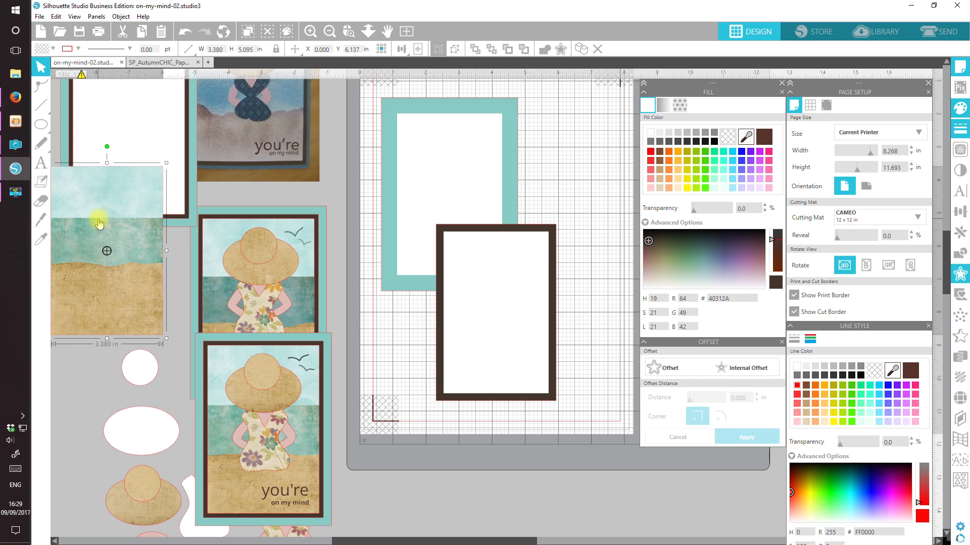
Step: Spread the mats on the page, with the teal mat near the upper-left corner and the brown mat toward the lower right
left_click(407, 32)
left_click_drag(491, 541, 524, 542)
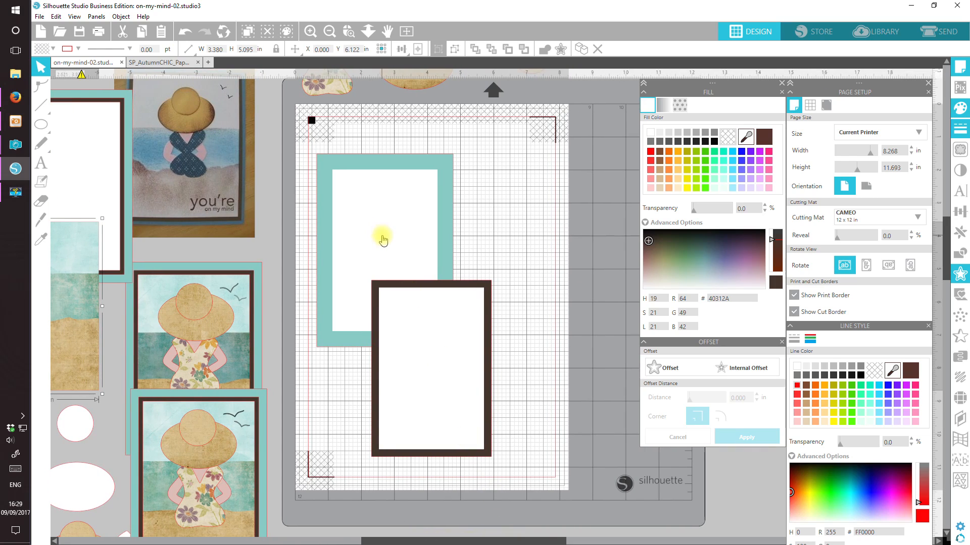
left_click_drag(411, 321, 462, 345)
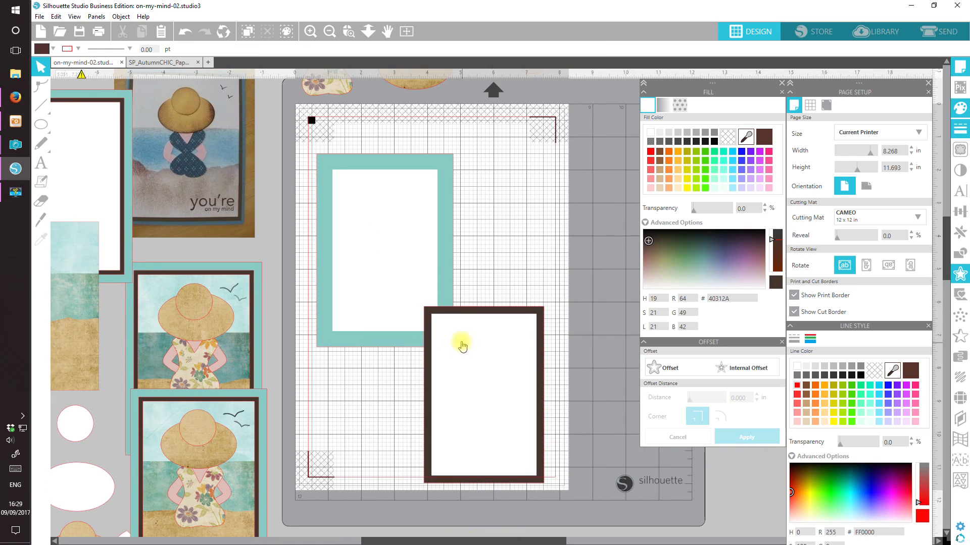
left_click(379, 268)
left_click_drag(380, 267, 372, 259)
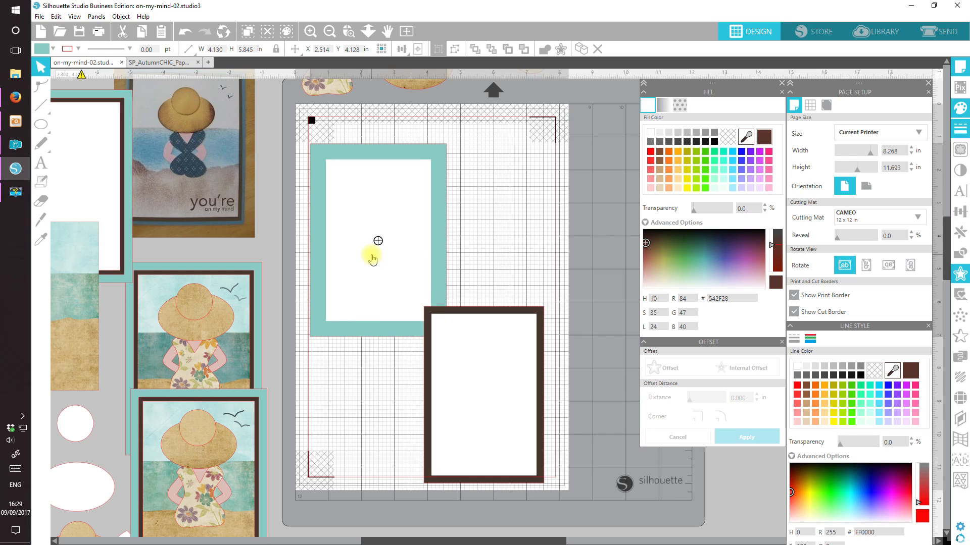
left_click_drag(469, 386, 482, 384)
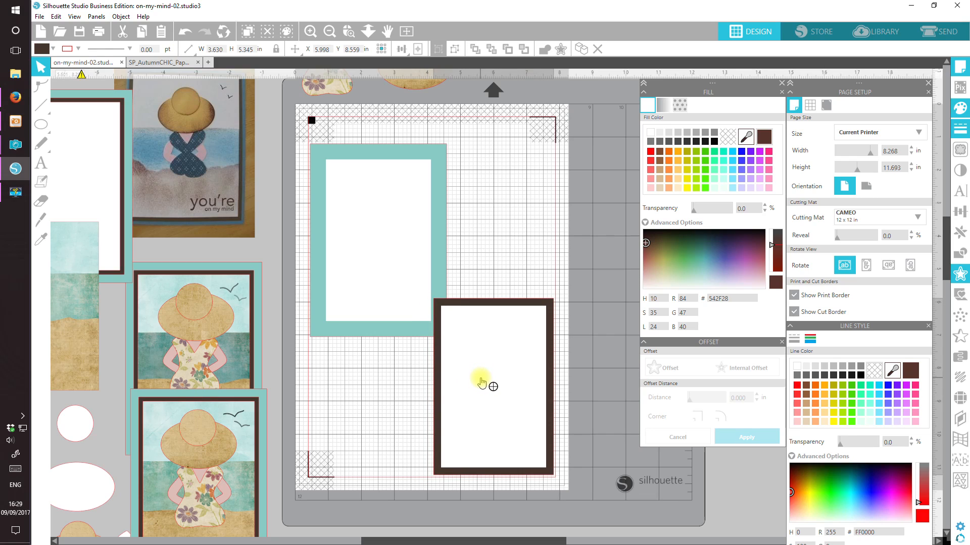
Step: Rotate the teal mat and its white panel 90° counterclockwise
left_click(358, 234)
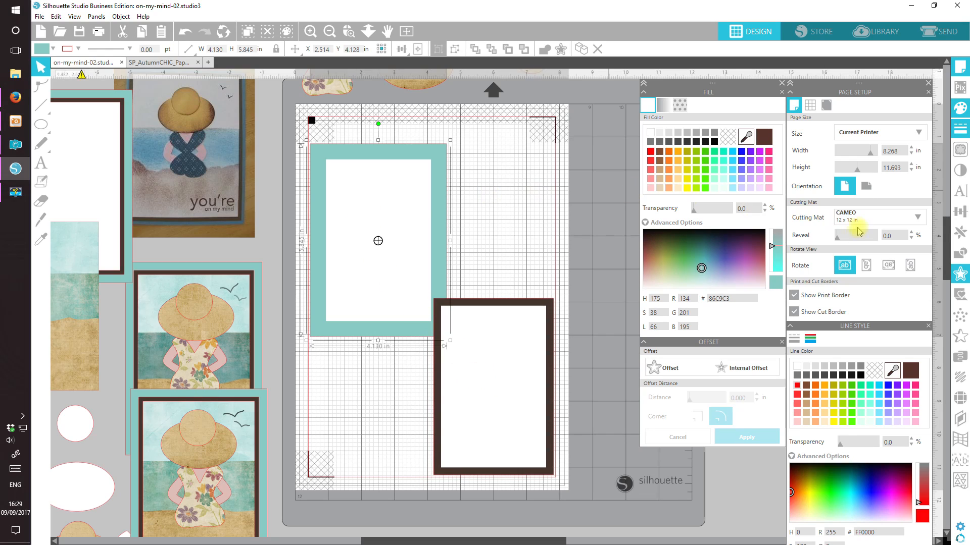
left_click(781, 342)
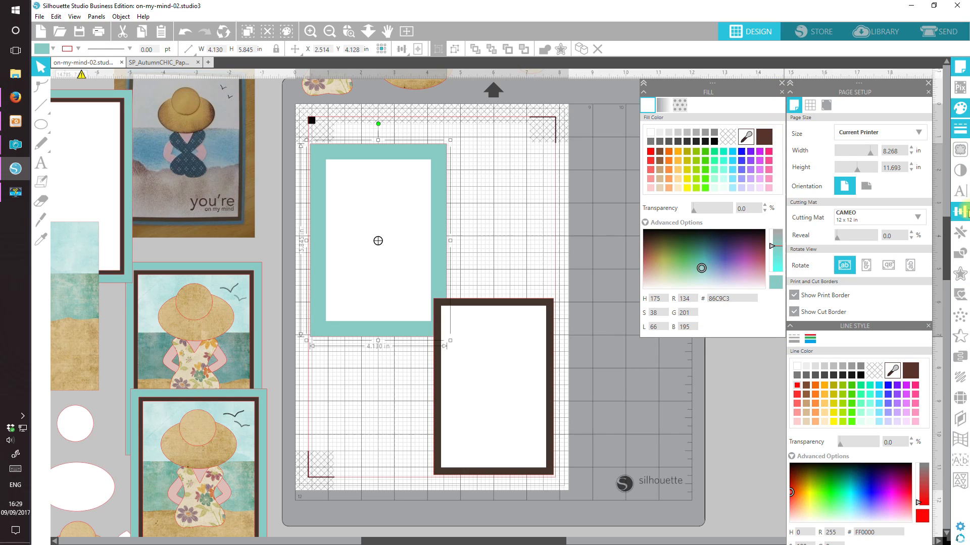
left_click(961, 211)
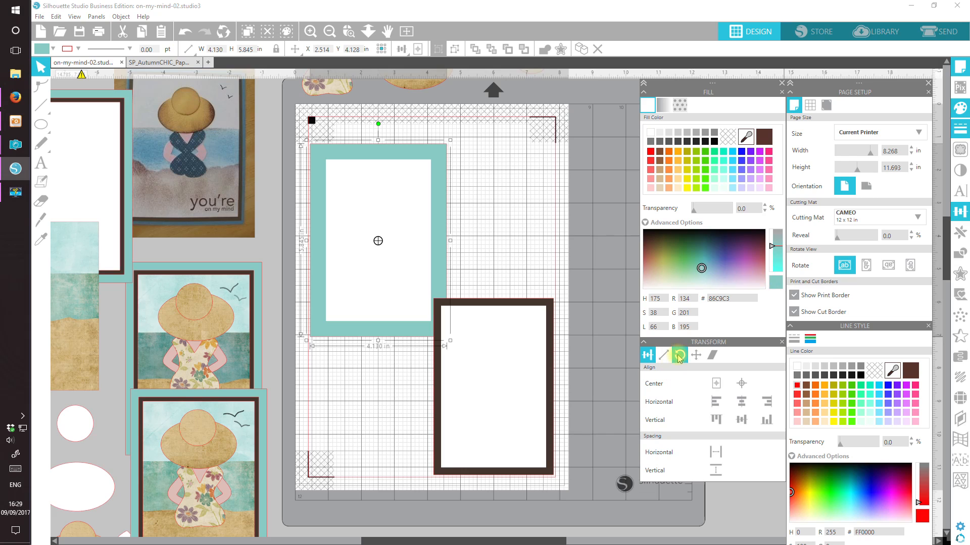
left_click(679, 355)
left_click(732, 445)
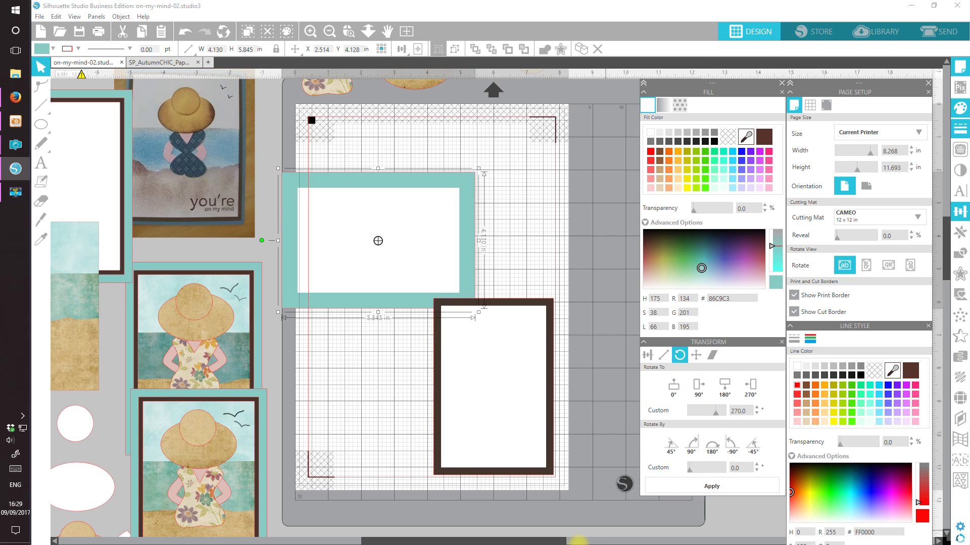
Step: Position the rotated teal mat inside the page's upper margin and move the brown mat up just beneath it
left_click_drag(355, 232, 364, 211)
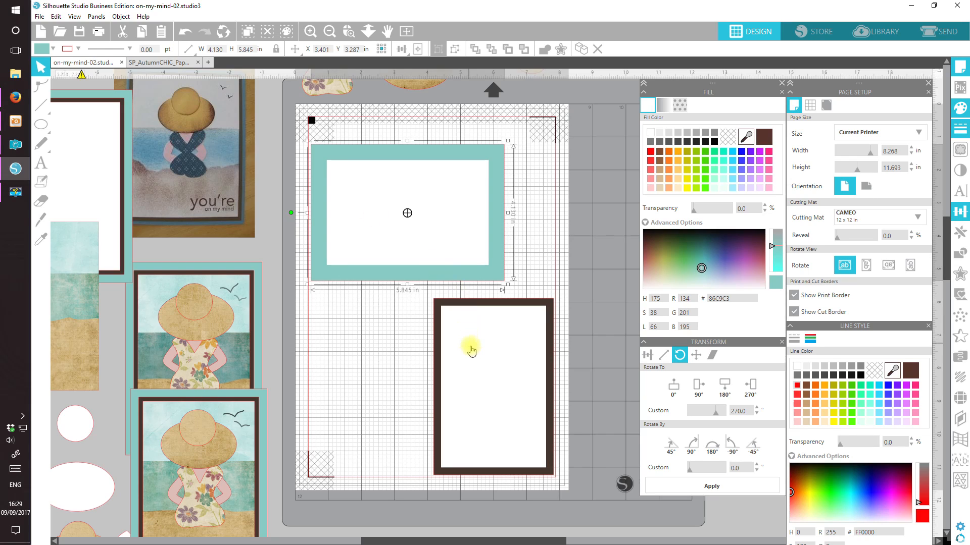
left_click_drag(475, 354, 482, 346)
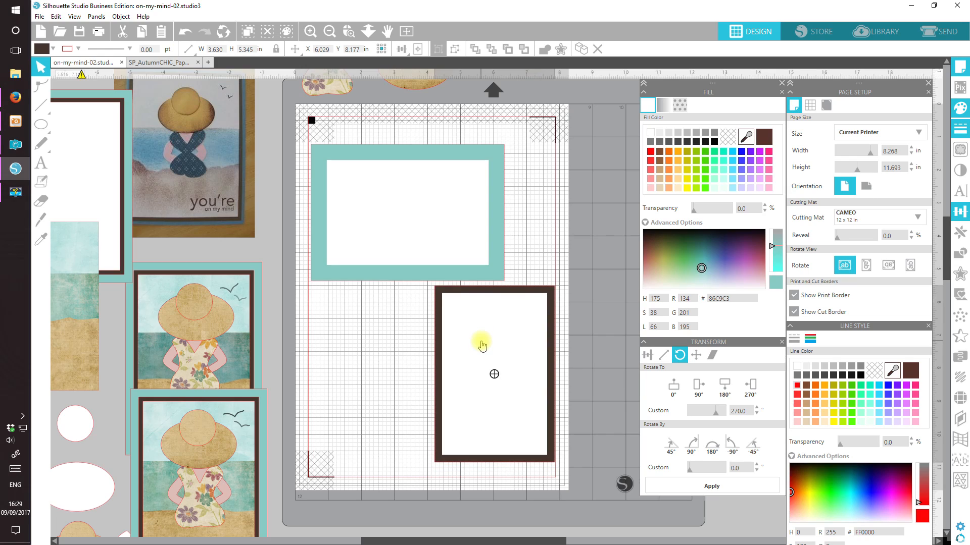
left_click(399, 444)
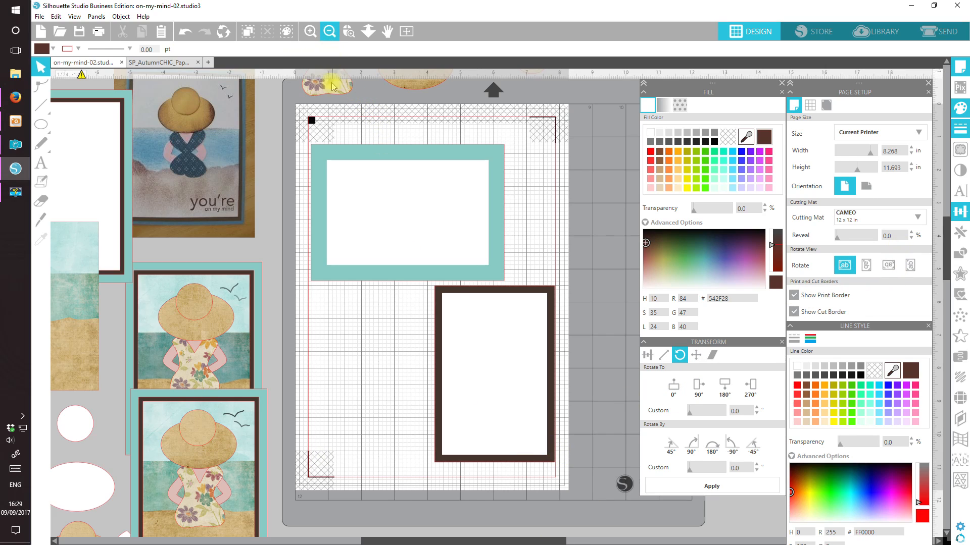
Step: Duplicate the overlapping finished card and place one copy over the spare mats beside the page
left_click(328, 31)
left_click(333, 442)
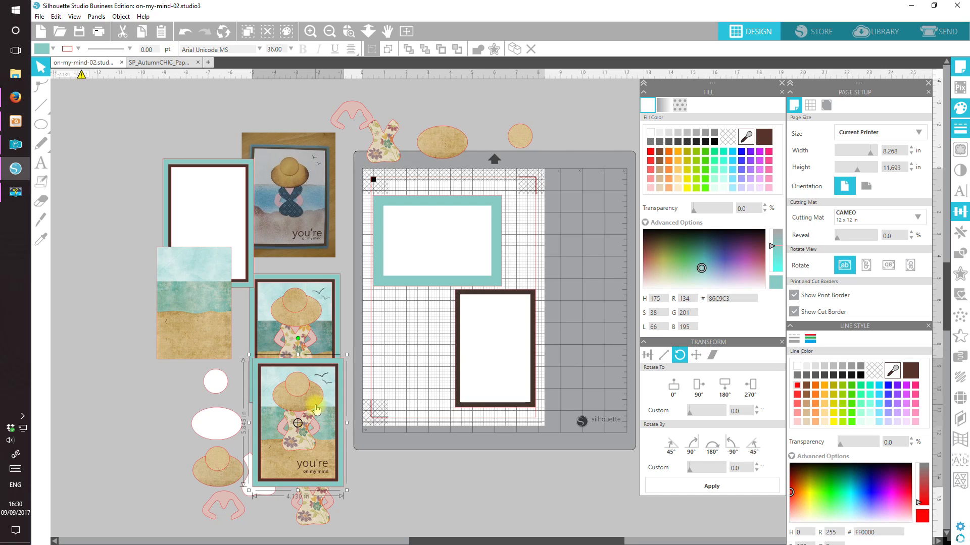
left_click_drag(316, 409, 407, 419)
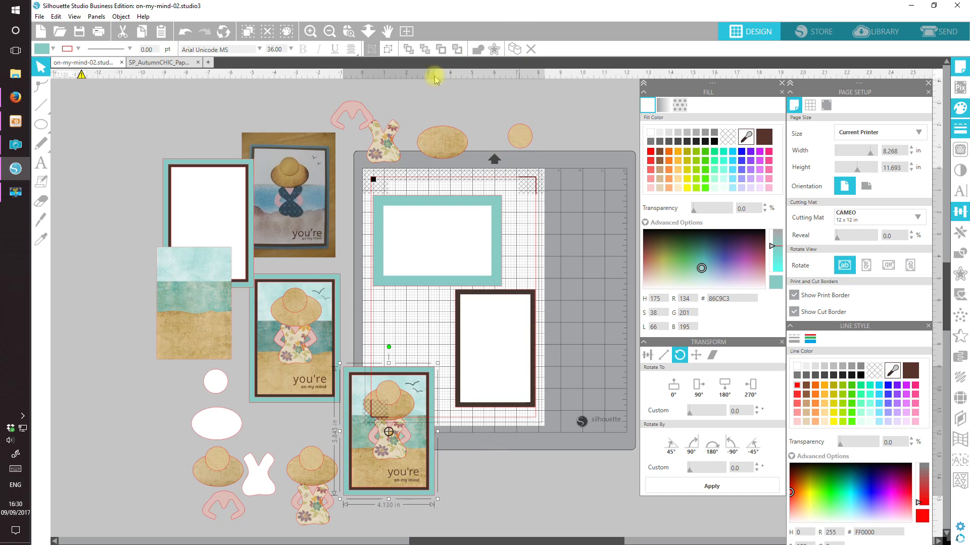
left_click(516, 49)
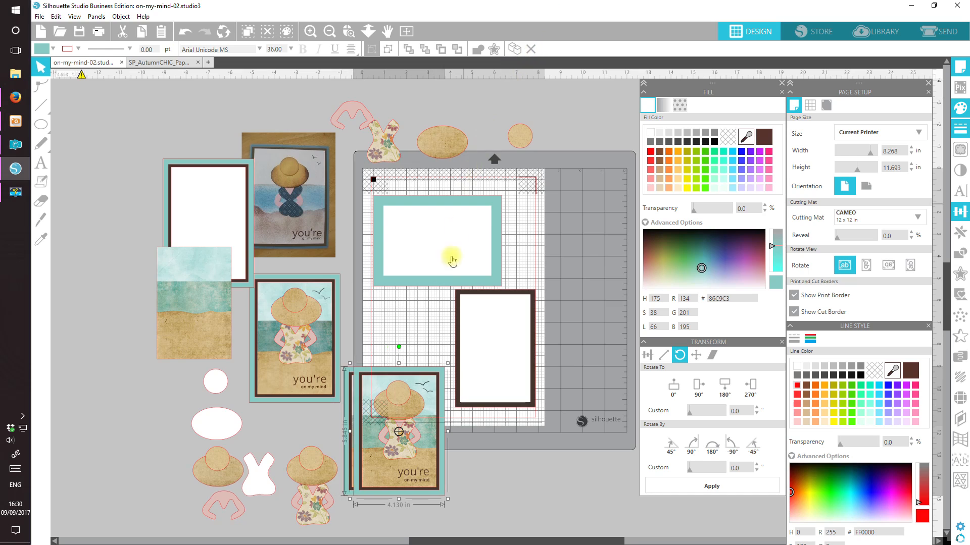
left_click_drag(396, 422, 220, 178)
left_click(567, 455)
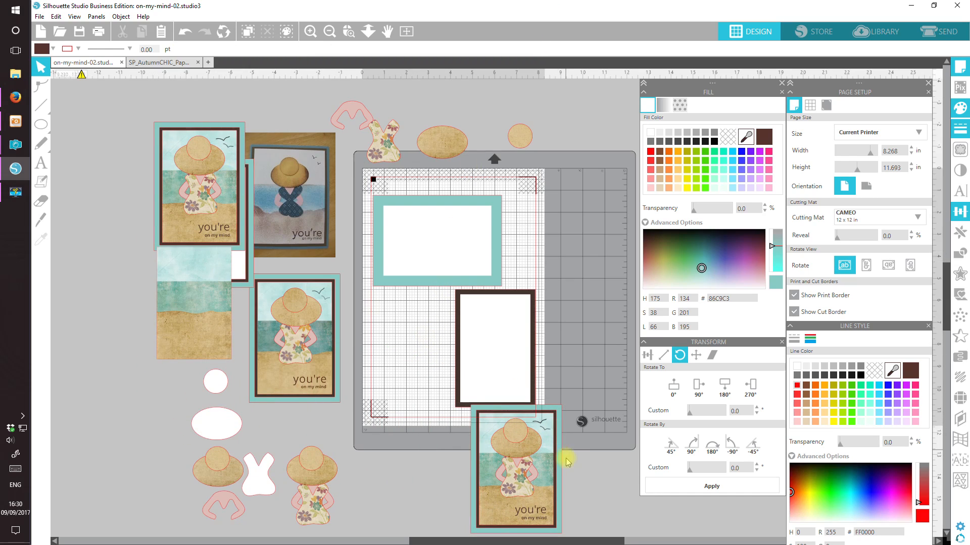
Step: Ungroup the other card copy at the page's lower-left corner, pull its background and mats away, and cut out the lady
left_click_drag(550, 462, 433, 378)
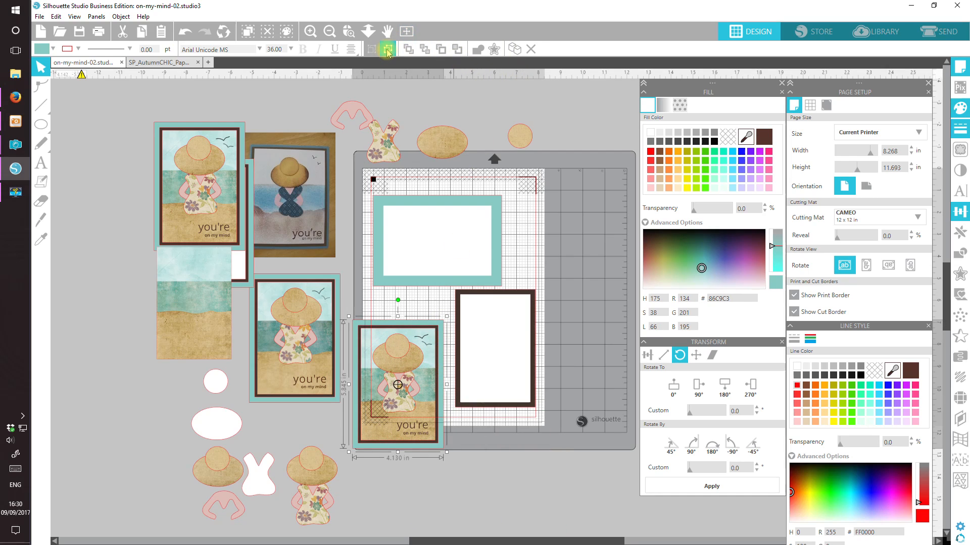
left_click(449, 505)
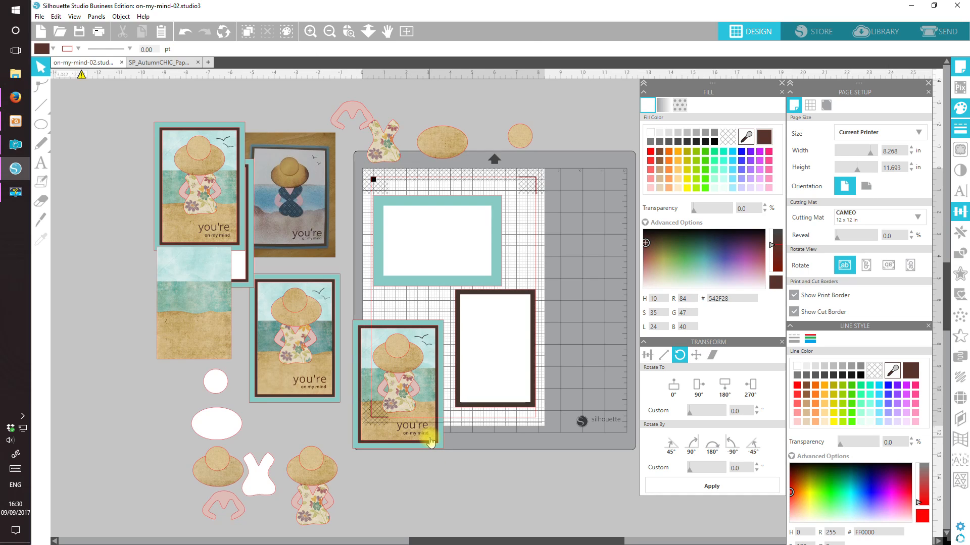
left_click_drag(430, 443, 504, 531)
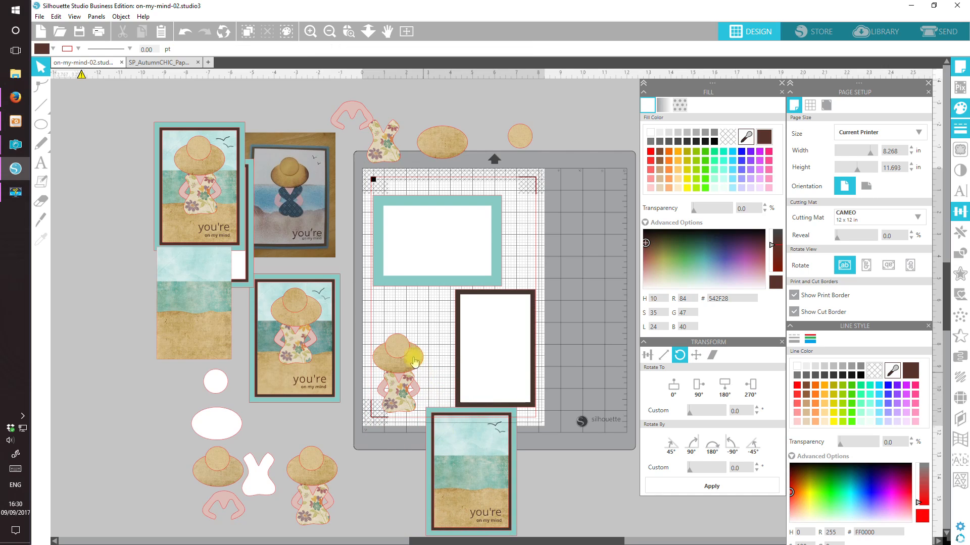
left_click_drag(380, 338, 402, 422)
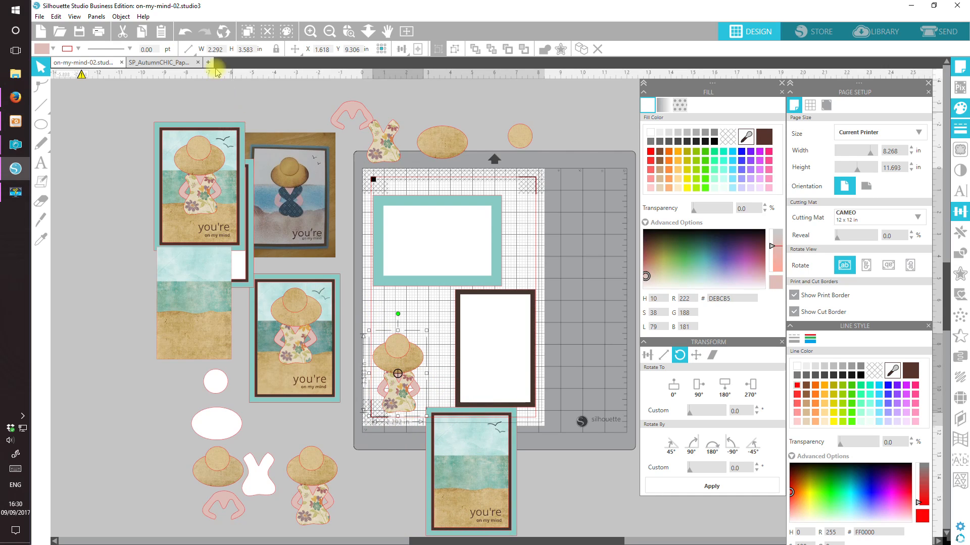
left_click(123, 31)
Step: Ungroup the remaining card copy, move the beach background with its text and birds aside, and cut its teal and brown mats
left_click_drag(477, 462, 416, 399)
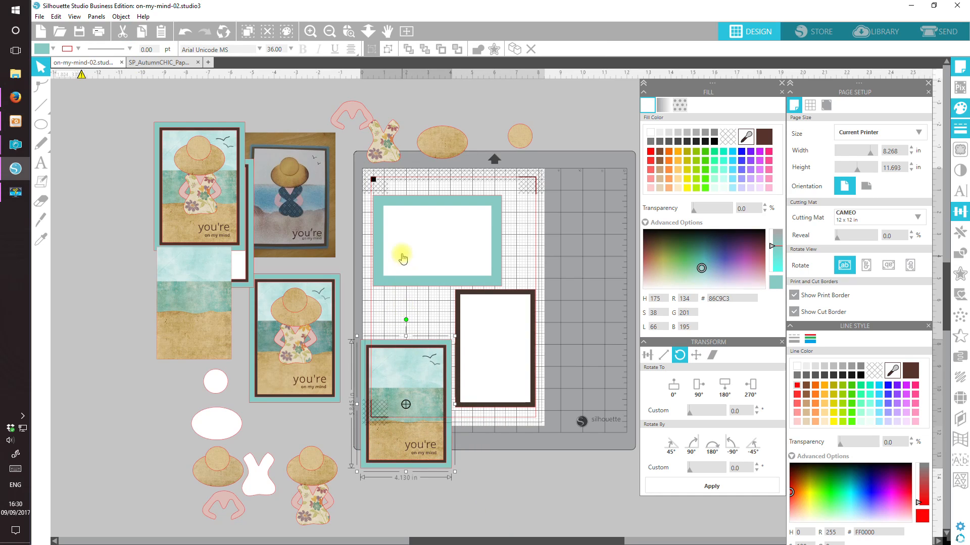
left_click(389, 49)
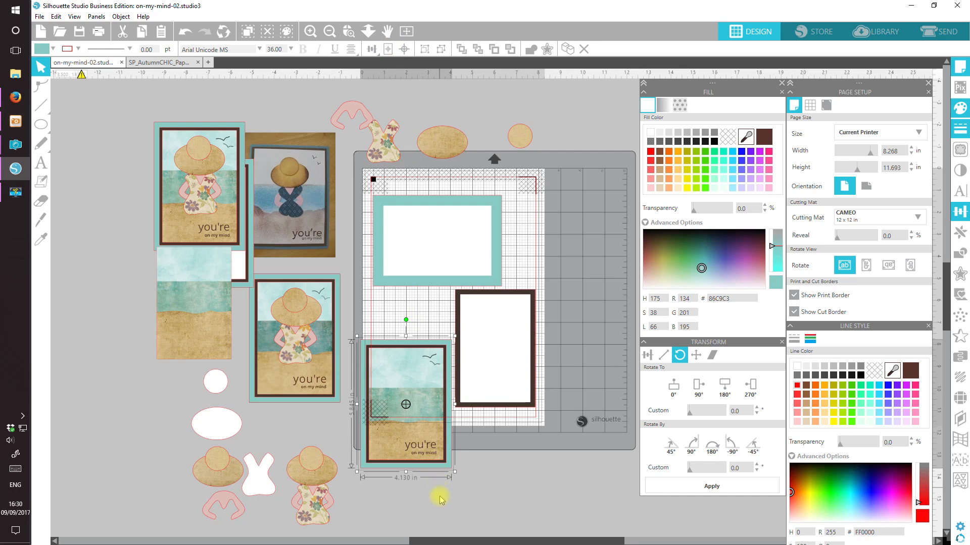
left_click(424, 424)
left_click_drag(417, 388, 521, 469)
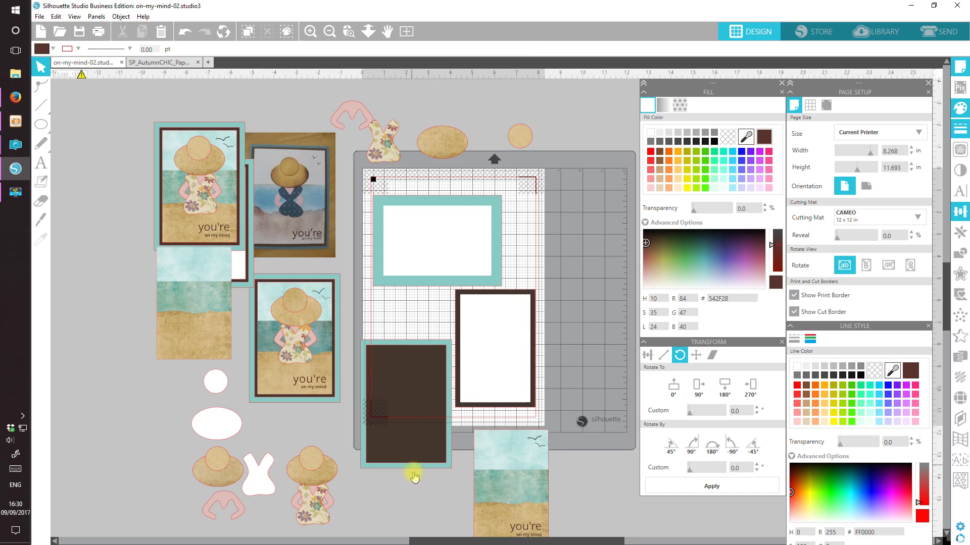
left_click(409, 449)
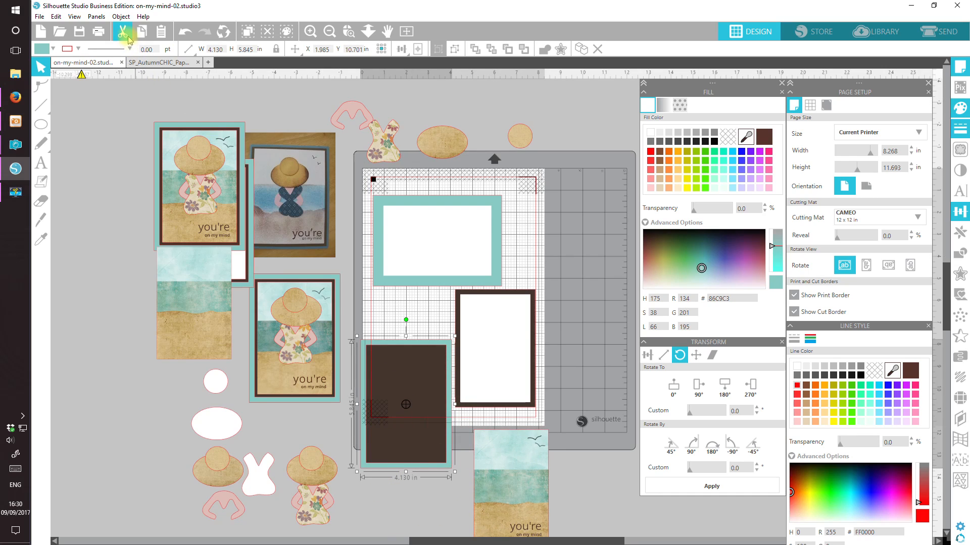
left_click(125, 34)
Step: Place the beach background directly beneath the teal mat in the page's lower-left area and nudge both pieces to fit the margins
left_click_drag(483, 476, 399, 349)
left_click(424, 448)
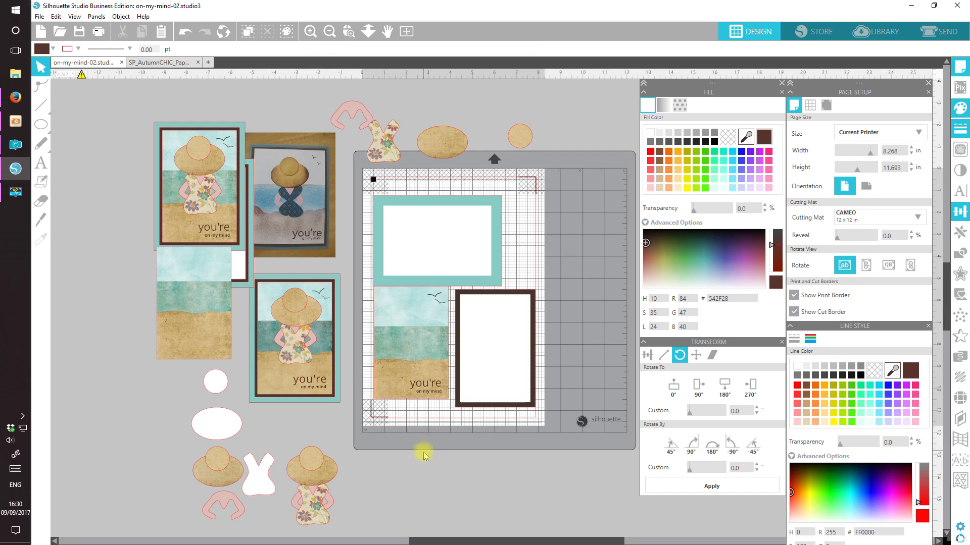
left_click(309, 32)
left_click(309, 32)
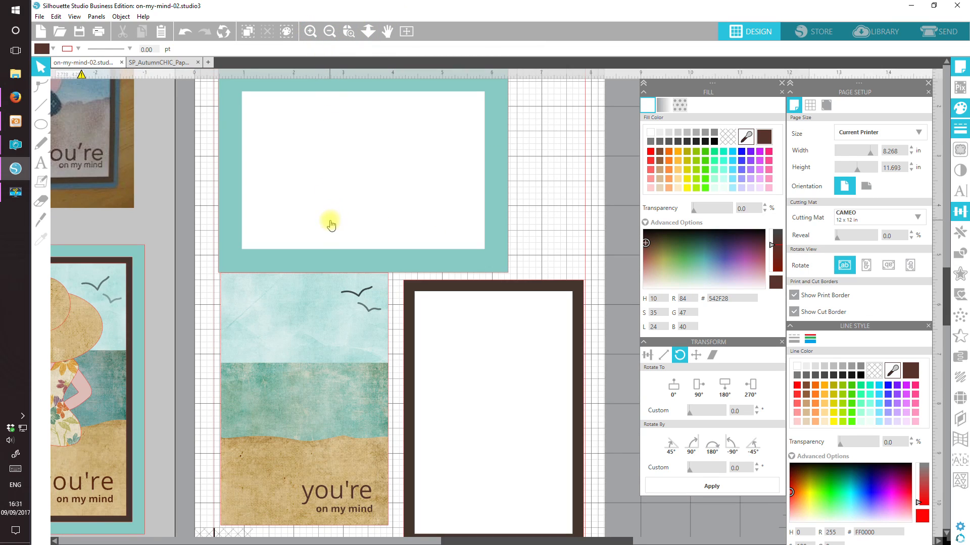
scroll(946, 318, "up", 2)
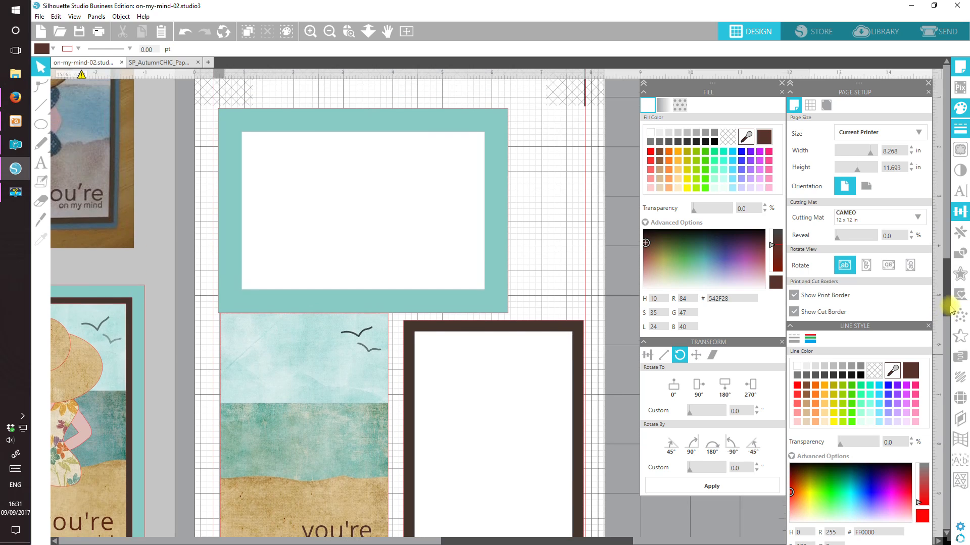
left_click(314, 189)
left_click_drag(314, 188, 312, 186)
left_click(295, 369)
left_click_drag(295, 369, 294, 369)
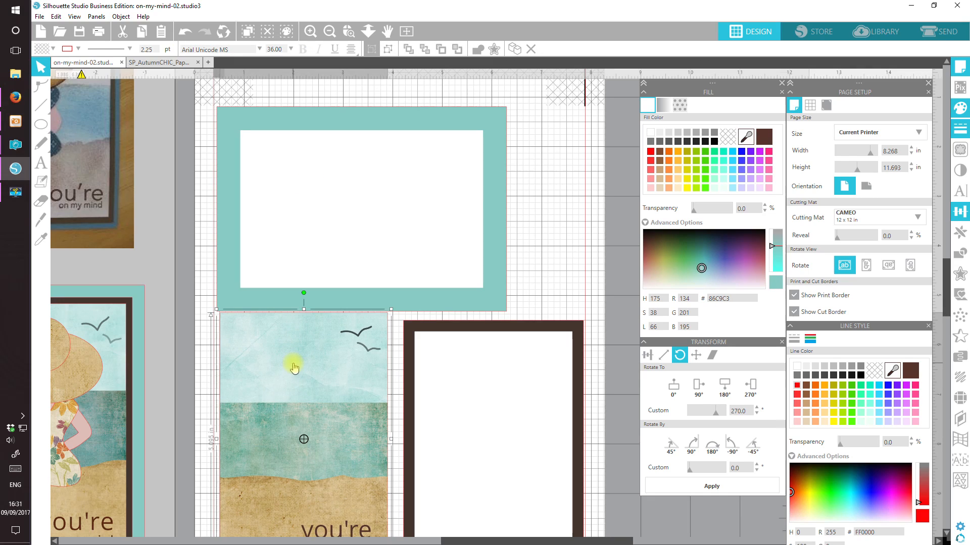
Step: Move the brown mat up slightly so it lines up beside the beach background within the print margins
left_click_drag(944, 305, 944, 347)
left_click(318, 439)
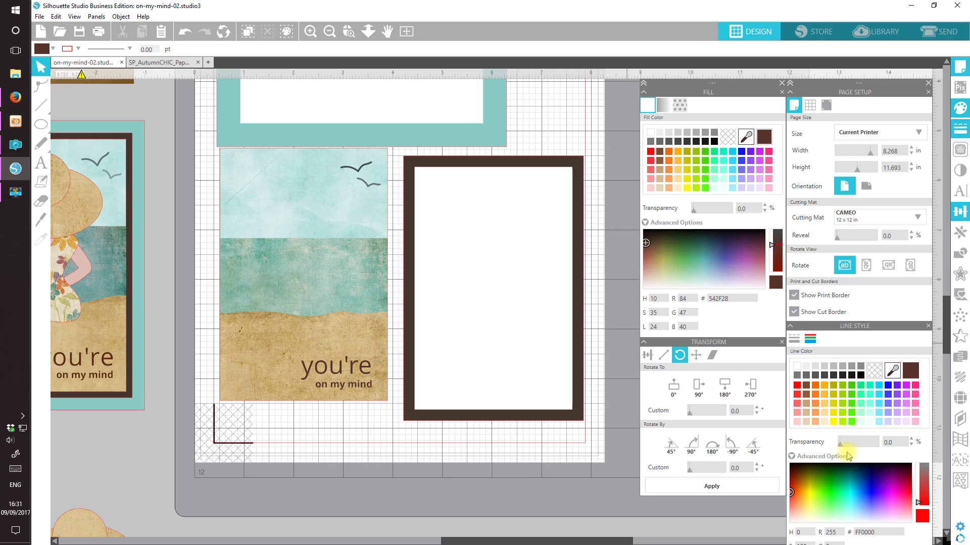
left_click(503, 281)
left_click_drag(503, 281, 503, 274)
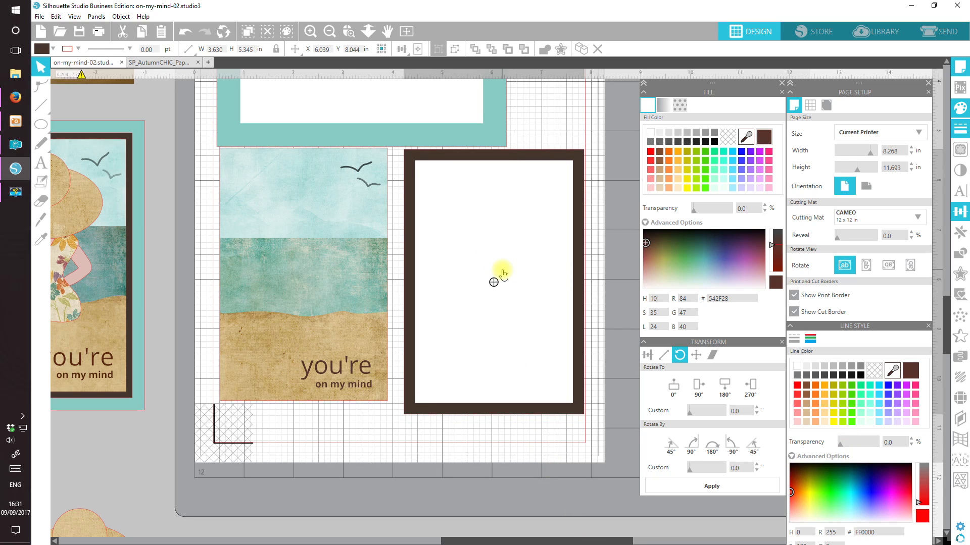
left_click(502, 272)
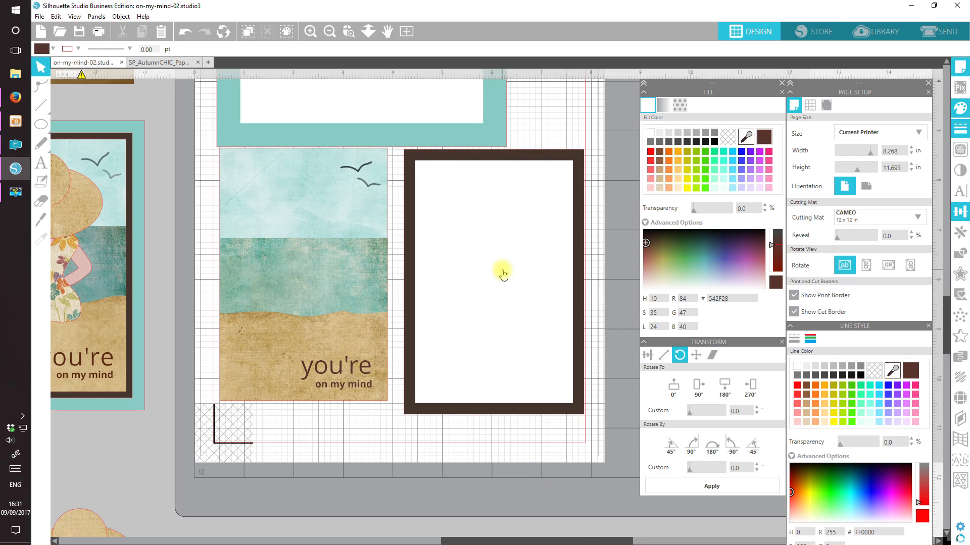
left_click(413, 34)
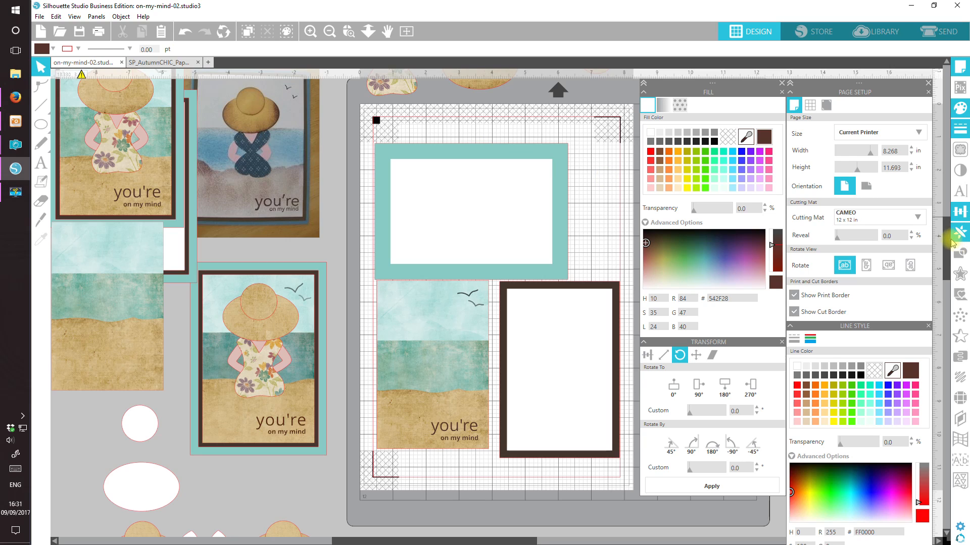
Step: Move the textured hat brim oval and the hat crown circle into the empty opening of the teal mat
left_click_drag(947, 234, 946, 216)
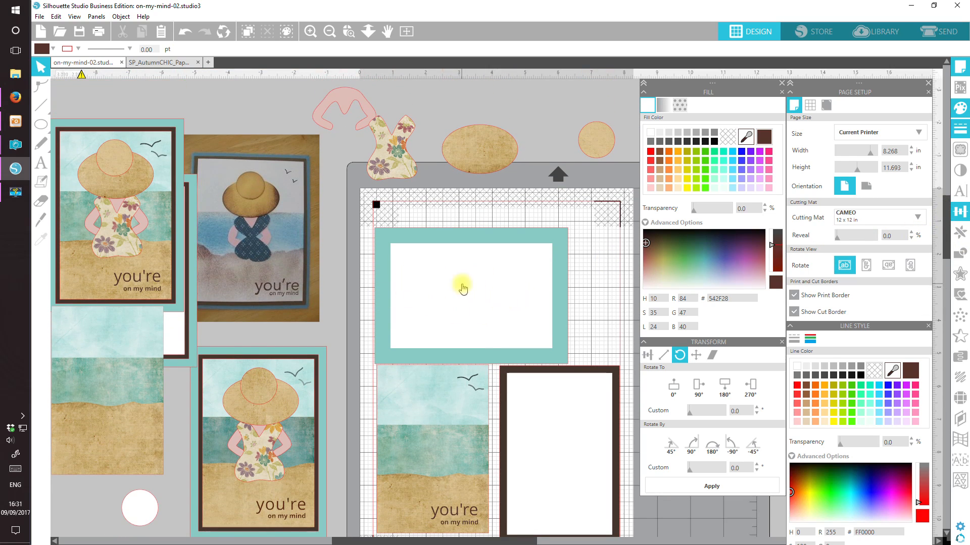
left_click(505, 141)
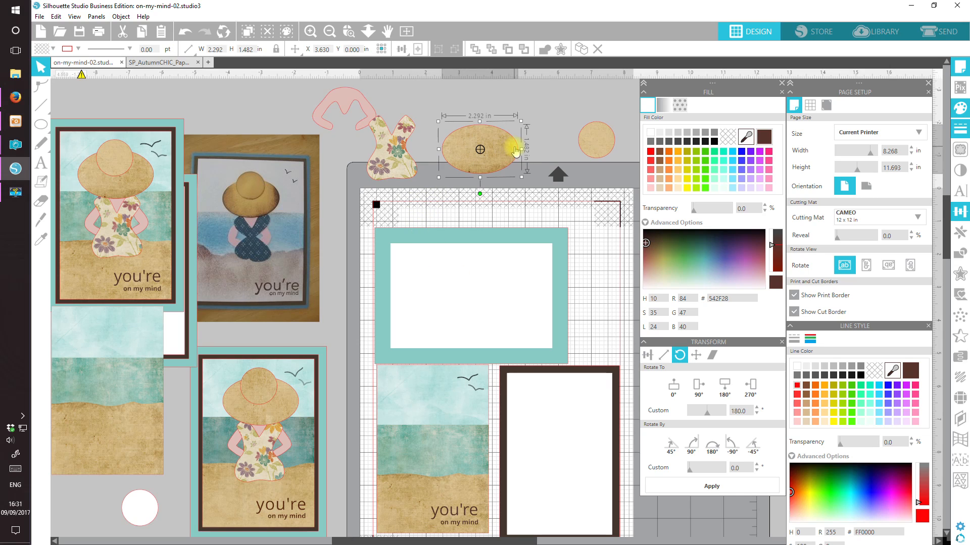
left_click_drag(513, 145, 485, 299)
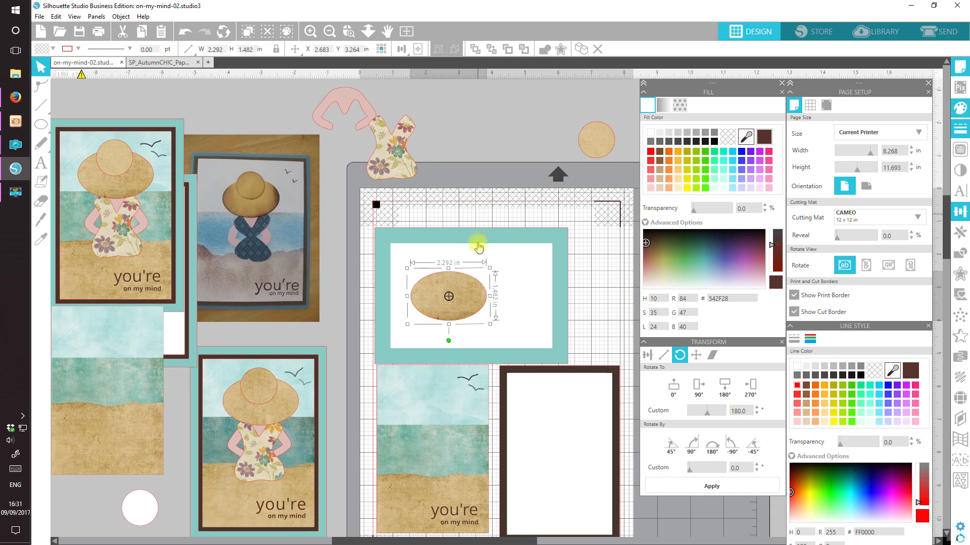
left_click_drag(470, 297, 467, 287)
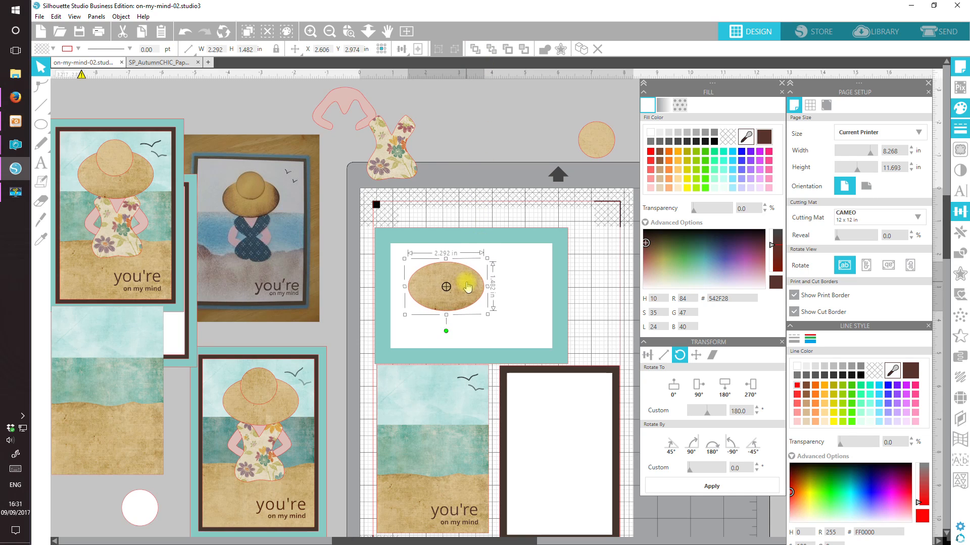
left_click(596, 141)
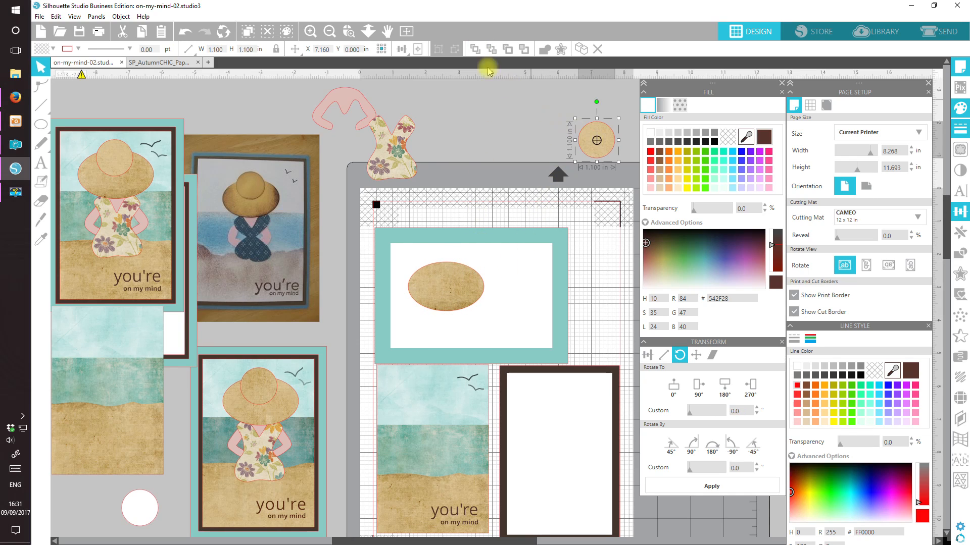
left_click_drag(612, 144, 524, 312)
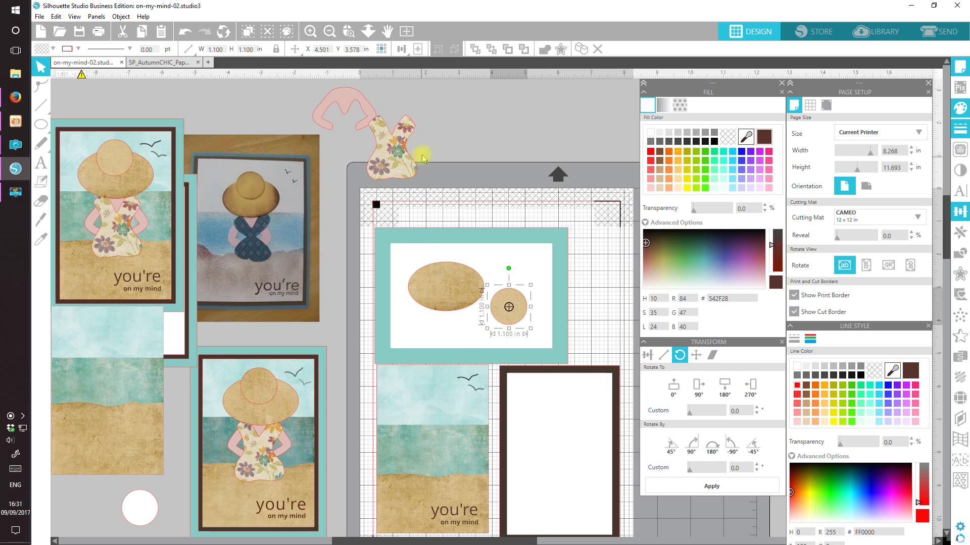
Step: Place the floral dress inside the lower half of the brown mat's opening and the pink arms just above it
left_click(393, 146)
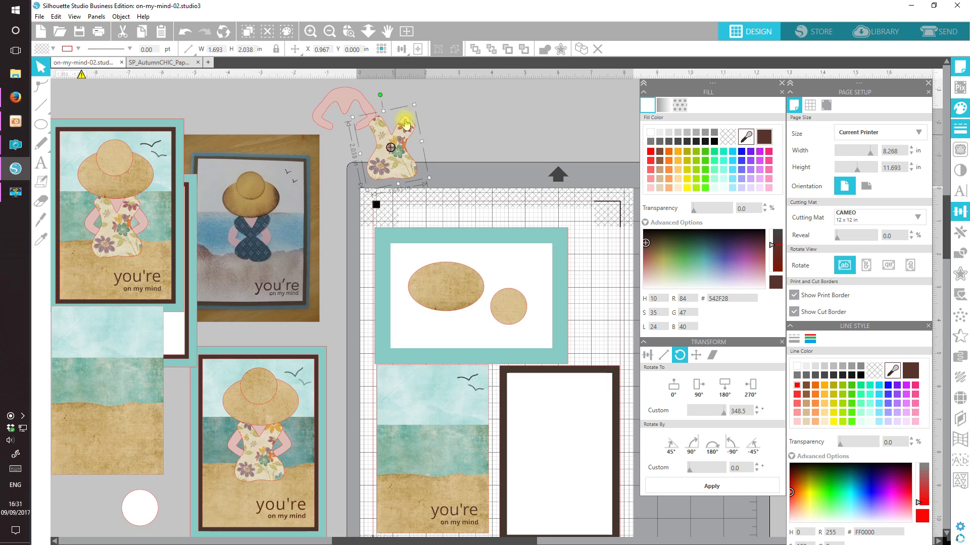
left_click_drag(397, 178, 567, 519)
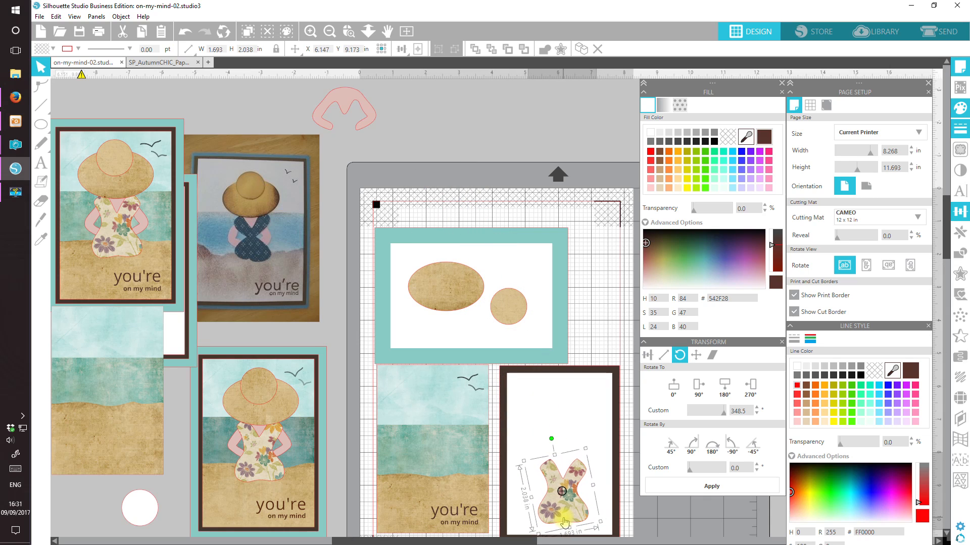
left_click(347, 101)
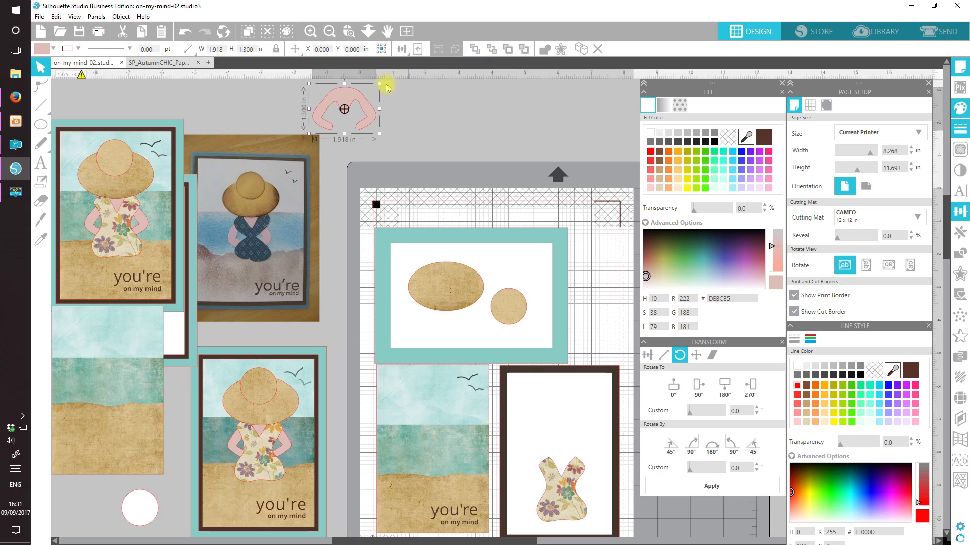
left_click_drag(349, 101, 554, 345)
left_click_drag(547, 308, 566, 415)
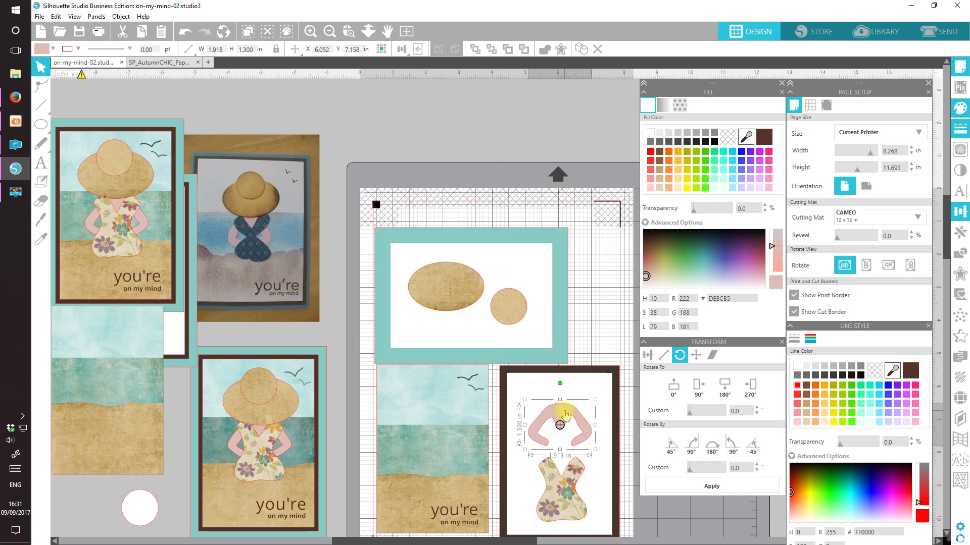
left_click(407, 32)
left_click_drag(456, 539, 492, 540)
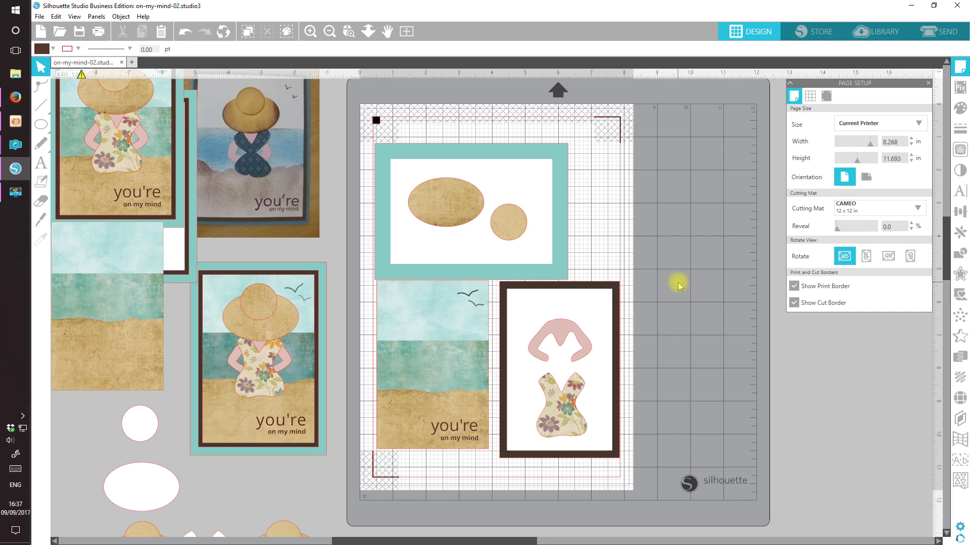
Step: Open the send setup and assign actions by line colour, with only the red RGB (255,0,0) lines enabled
left_click(942, 32)
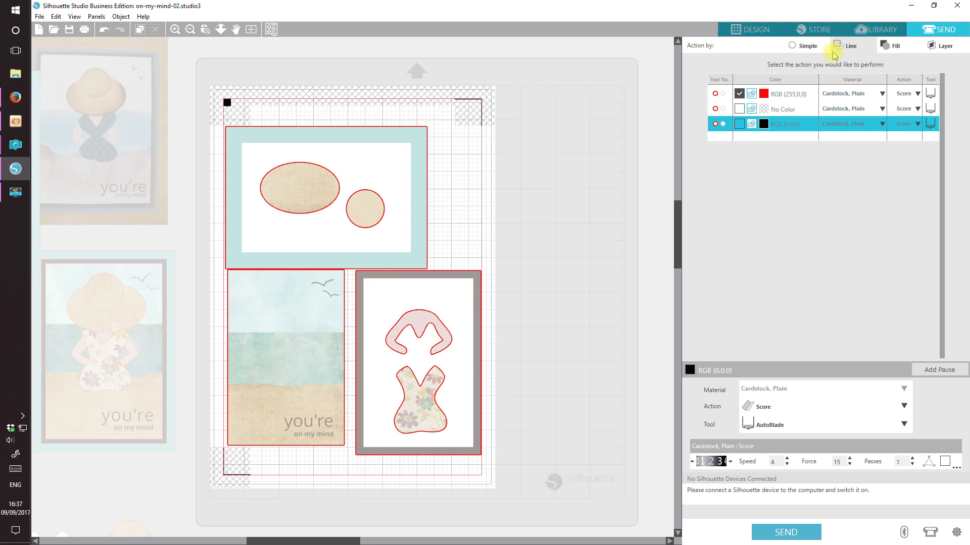
left_click(801, 45)
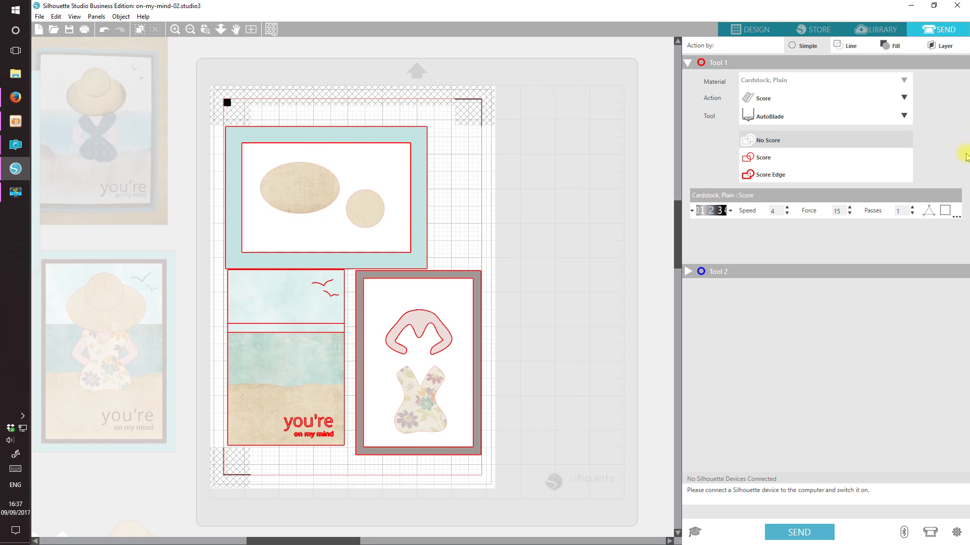
left_click(850, 47)
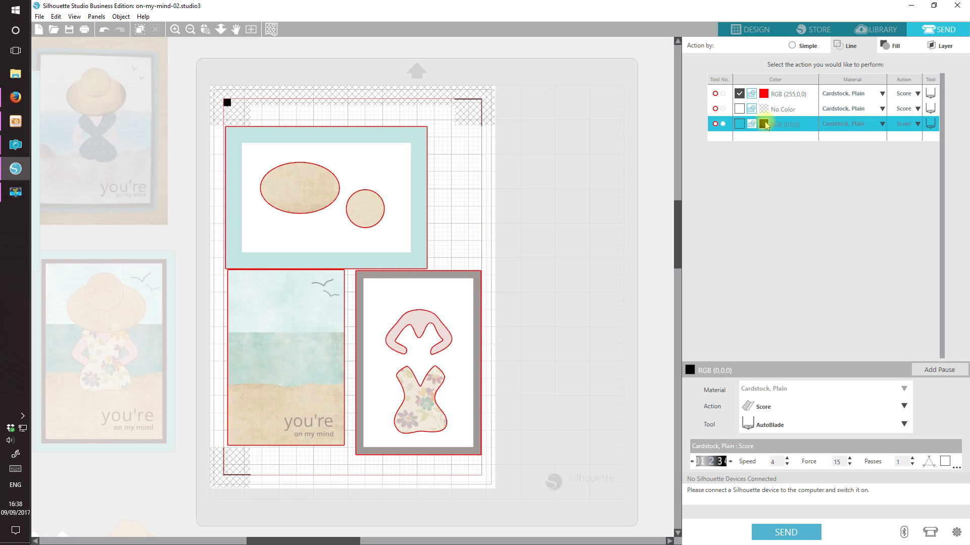
left_click(739, 123)
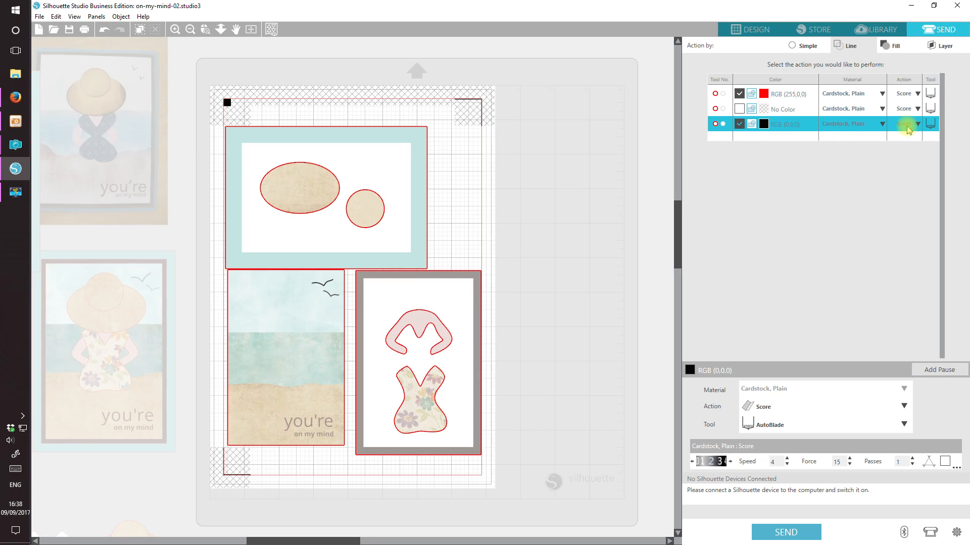
left_click(740, 124)
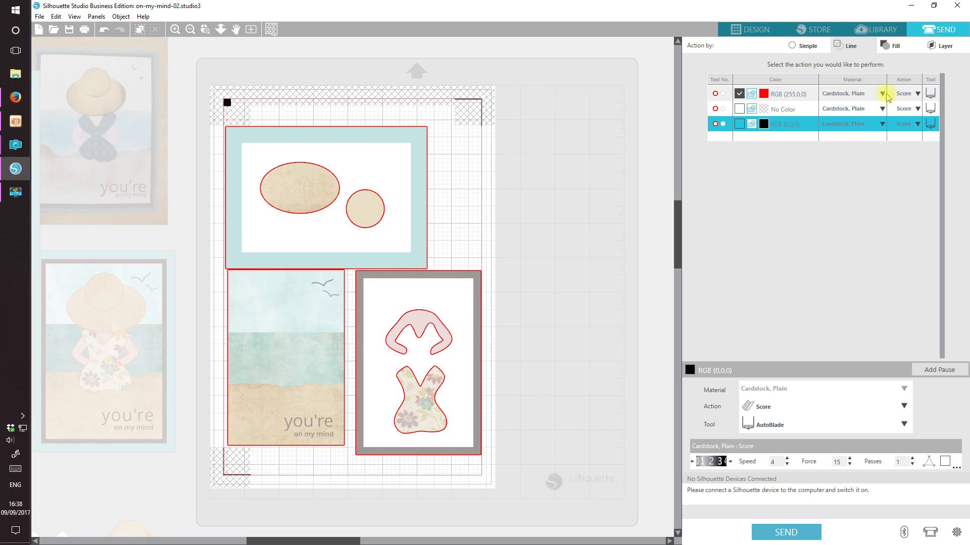
Step: Set the red lines' action to Cut and their tool to Ratchet Blade
left_click(911, 94)
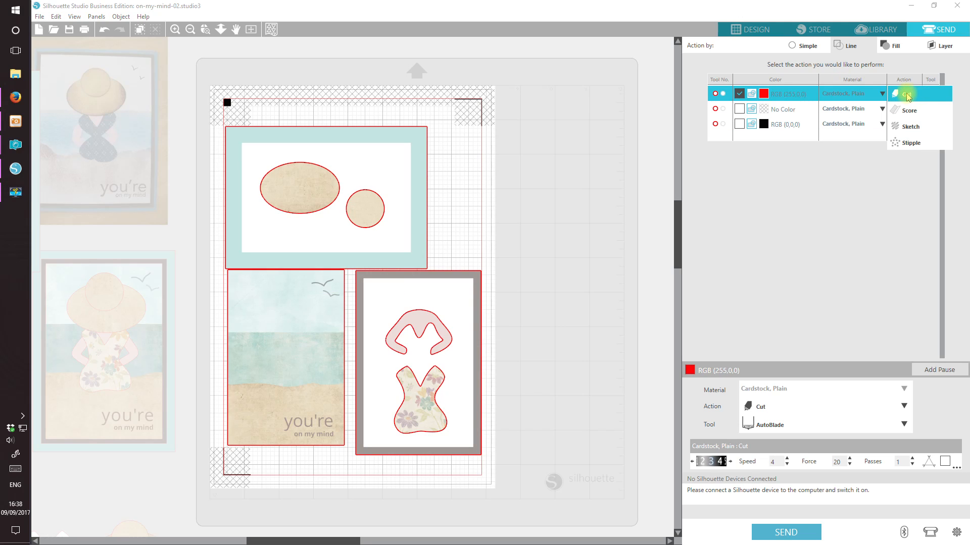
left_click(909, 95)
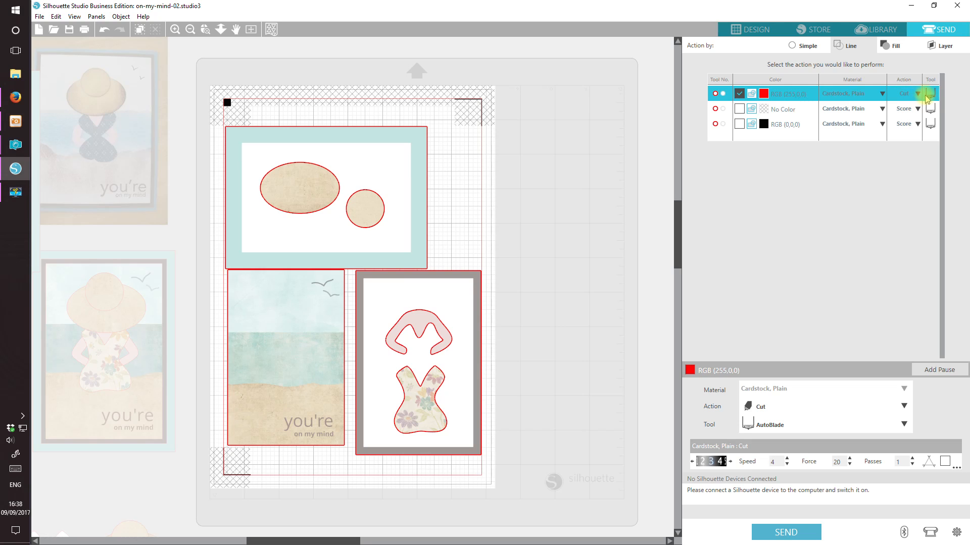
left_click(930, 94)
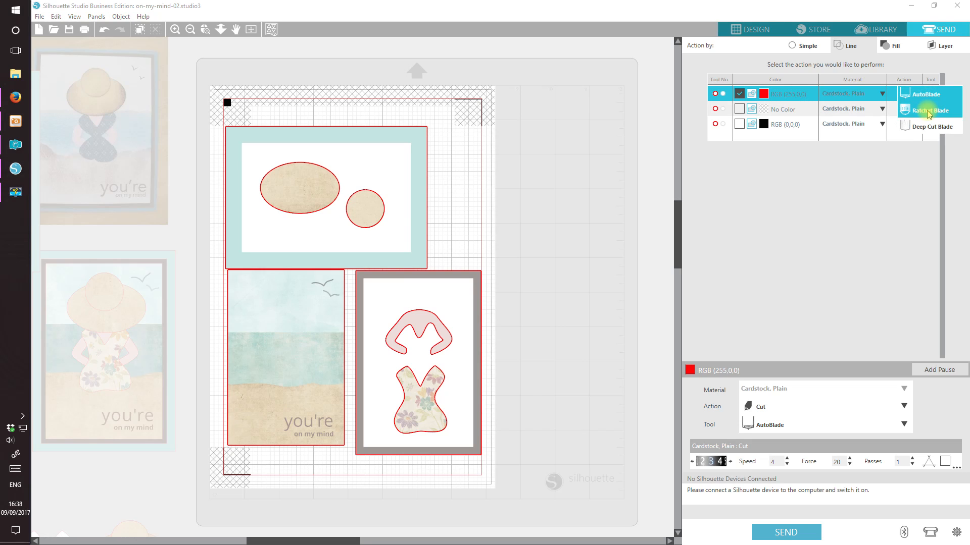
left_click(929, 111)
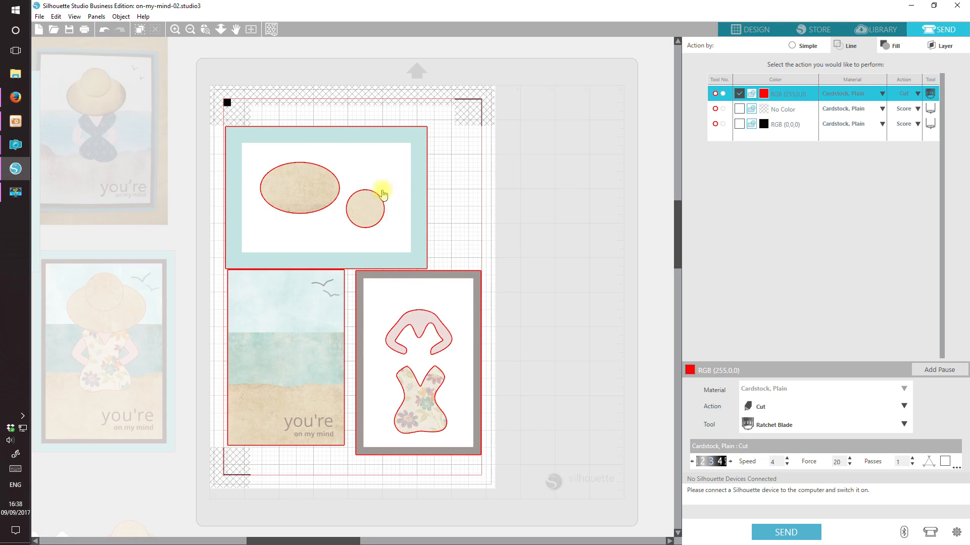
Step: Try moving the brown mat down beyond the cut border, and undo the move
left_click_drag(478, 327, 438, 387)
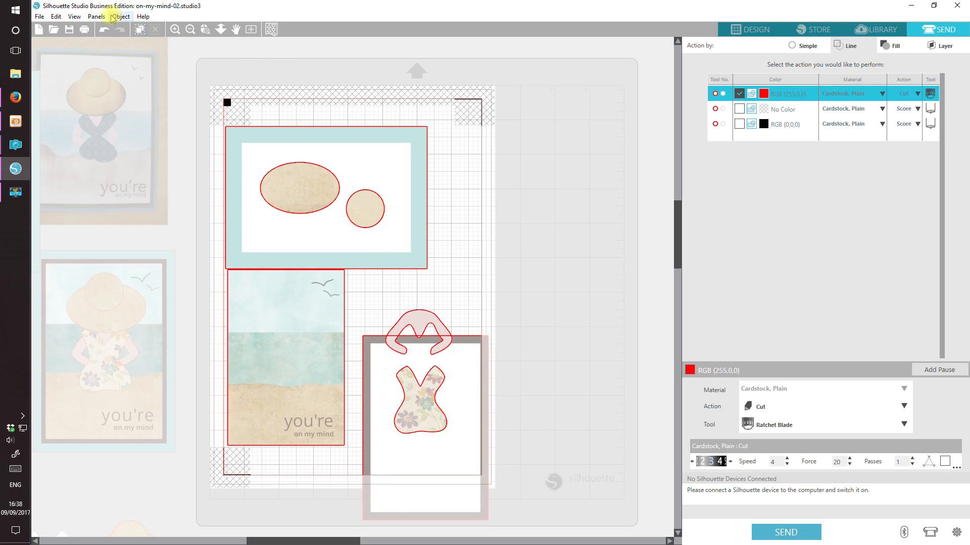
left_click(105, 31)
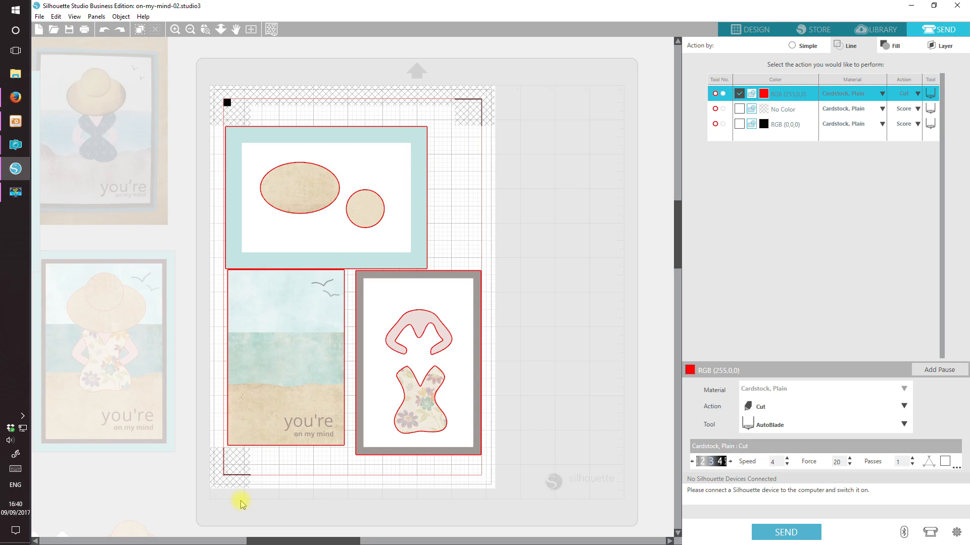
Step: Switch to Corel PaintShop Pro to compare the finished card photo with the reference image on-my-mind-pin.jpg
mouse_move(22, 146)
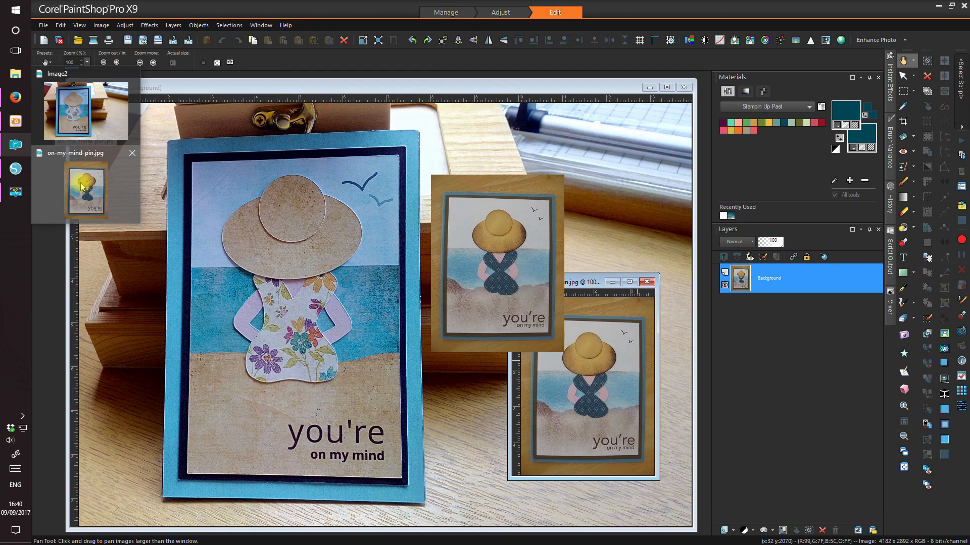
left_click(81, 187)
mouse_move(15, 145)
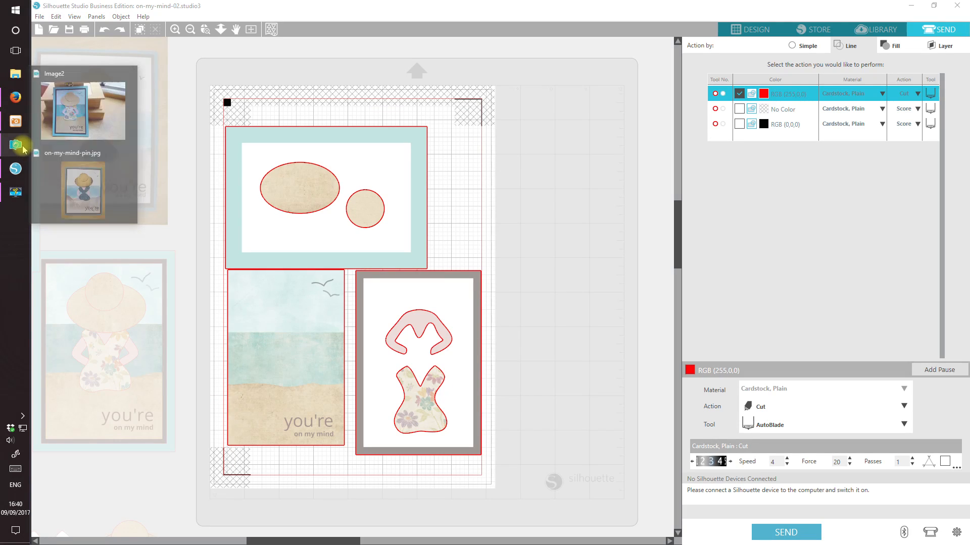
left_click(85, 196)
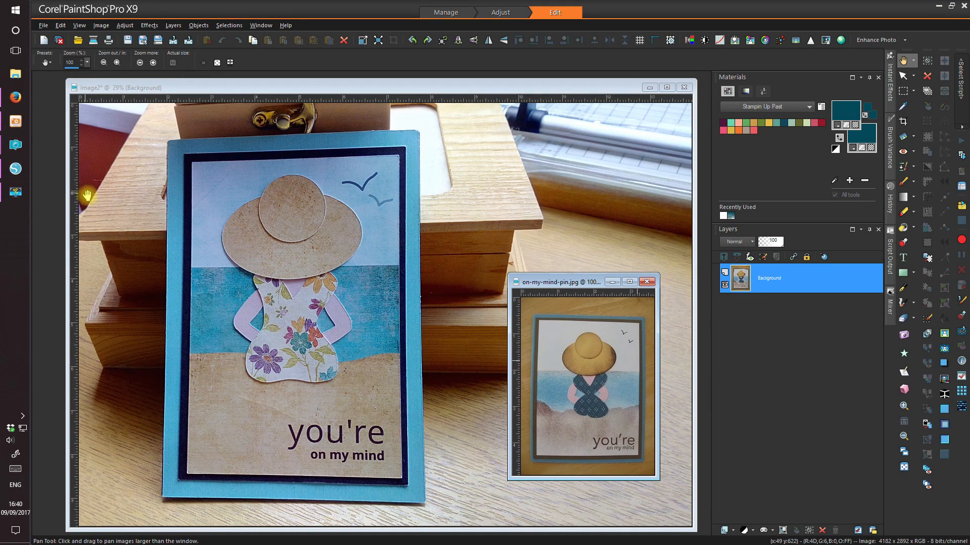